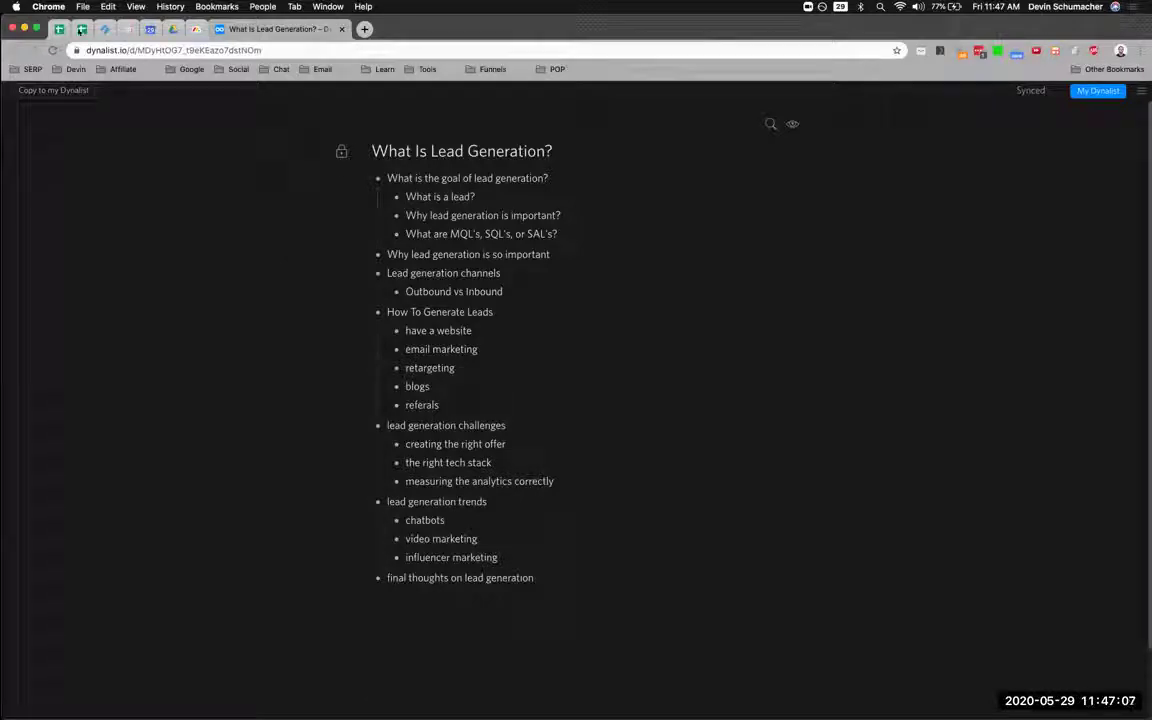
In the content strategy spreadsheet, move the "what is lead generation" article and its primary keyword to row 3, and widen the Supporting column.
left_click(197, 31)
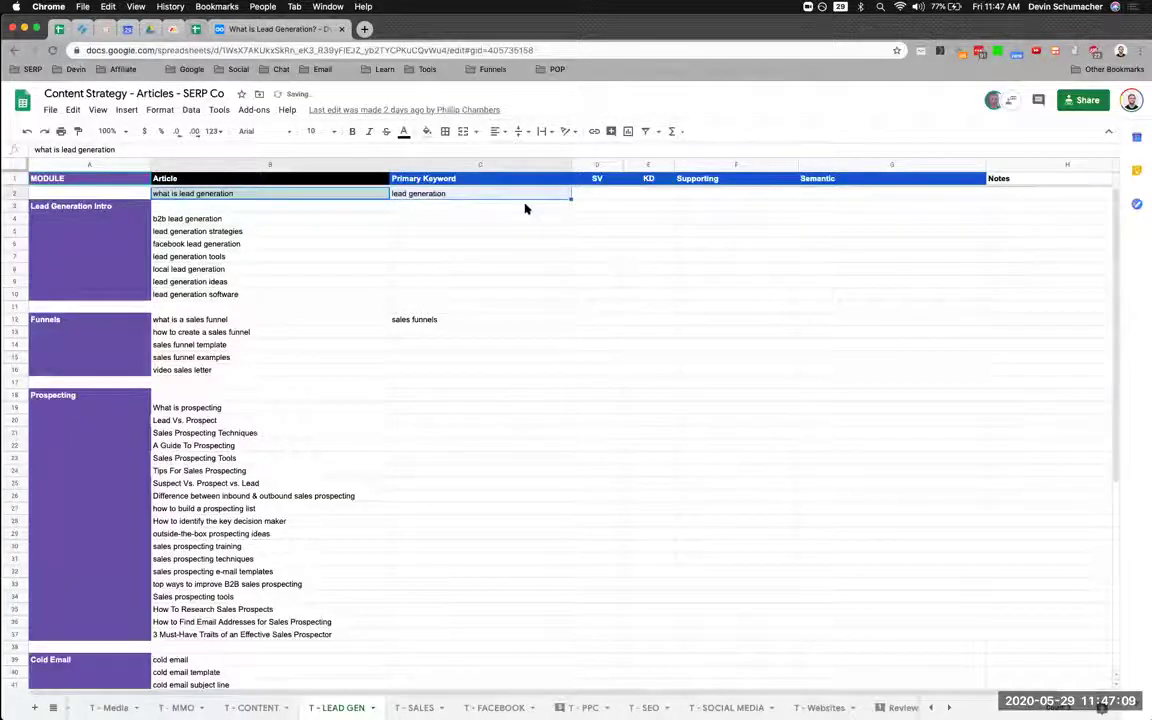
left_click_drag(751, 220, 756, 211)
left_click(750, 294)
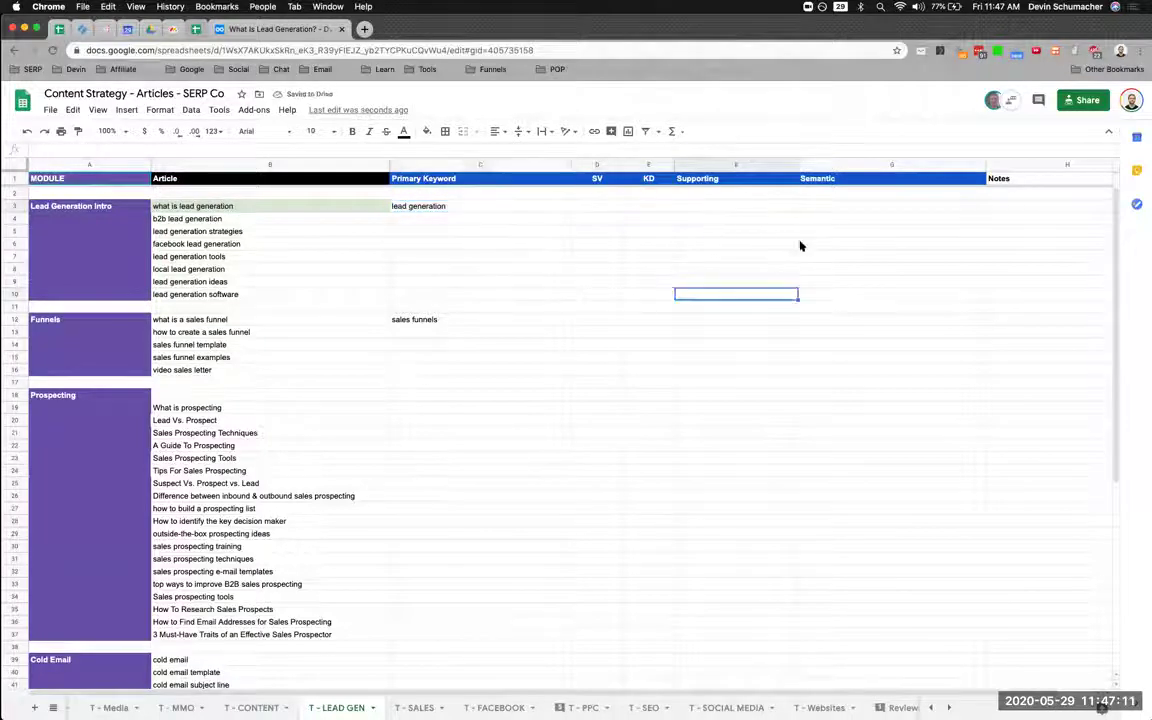
left_click_drag(798, 163, 870, 163)
left_click(830, 255)
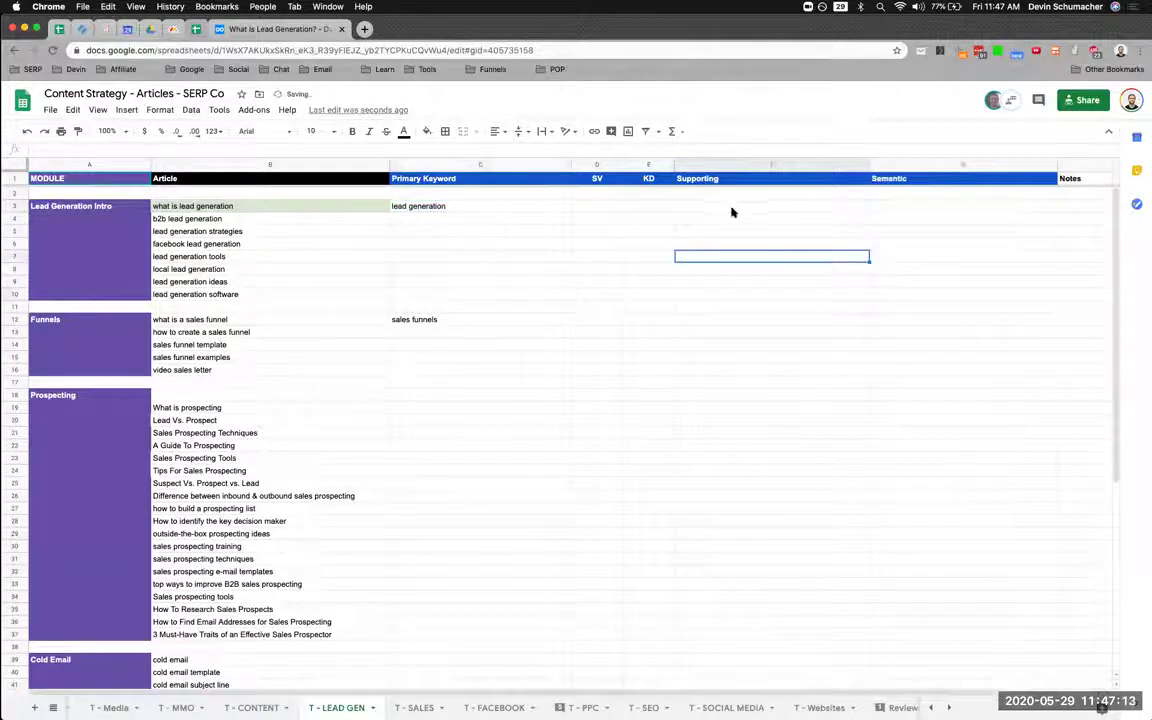
Copy the keyword cells of row 3 and open Ahrefs Keywords explorer in a new browser tab placed before the Dynalist outline.
left_click_drag(395, 206, 812, 208)
key("super+c")
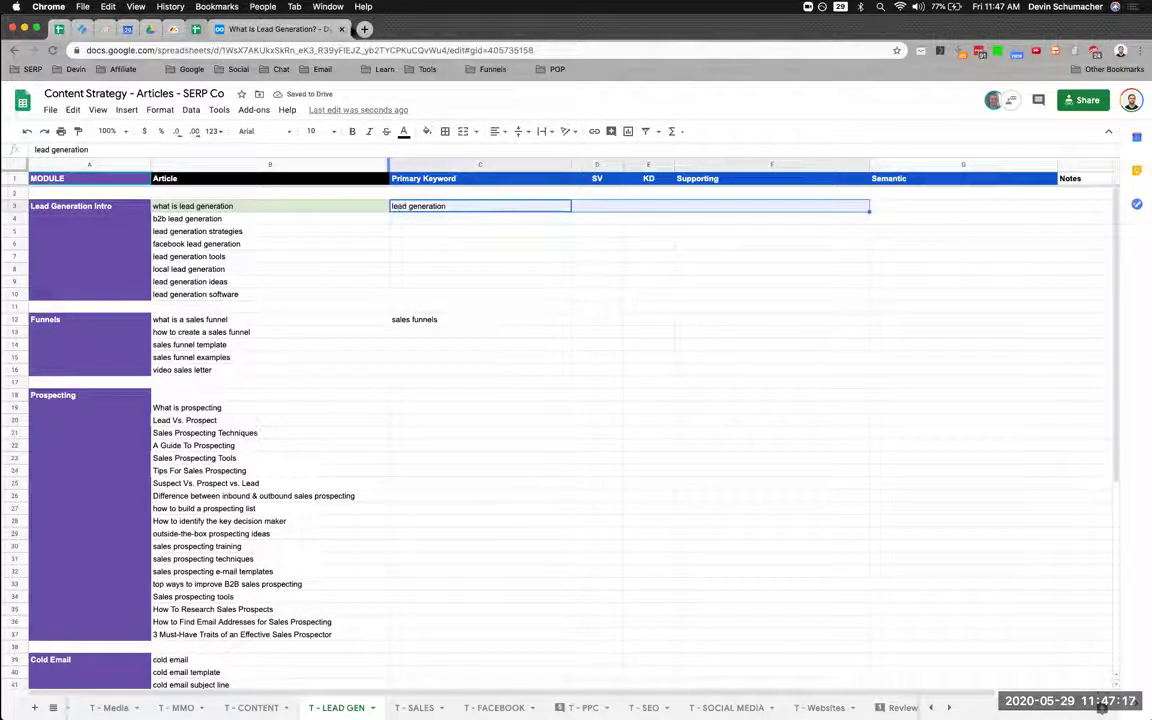
left_click(364, 29)
type("ahrefs.com")
key("Return")
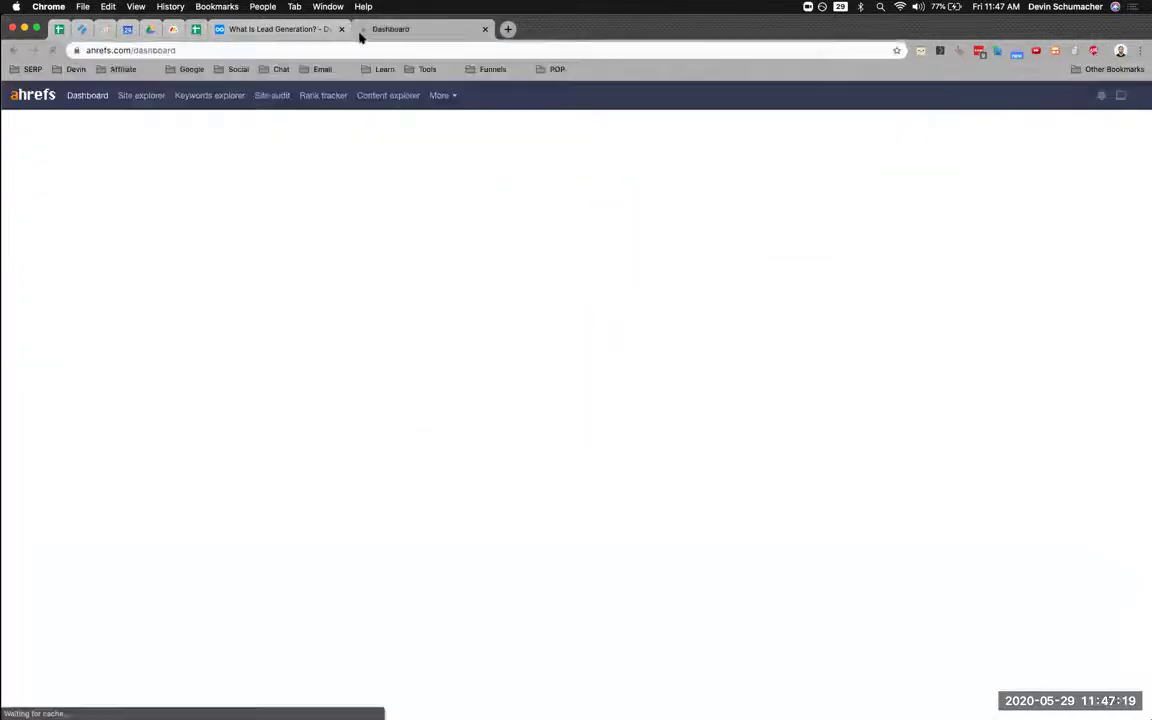
left_click(300, 29)
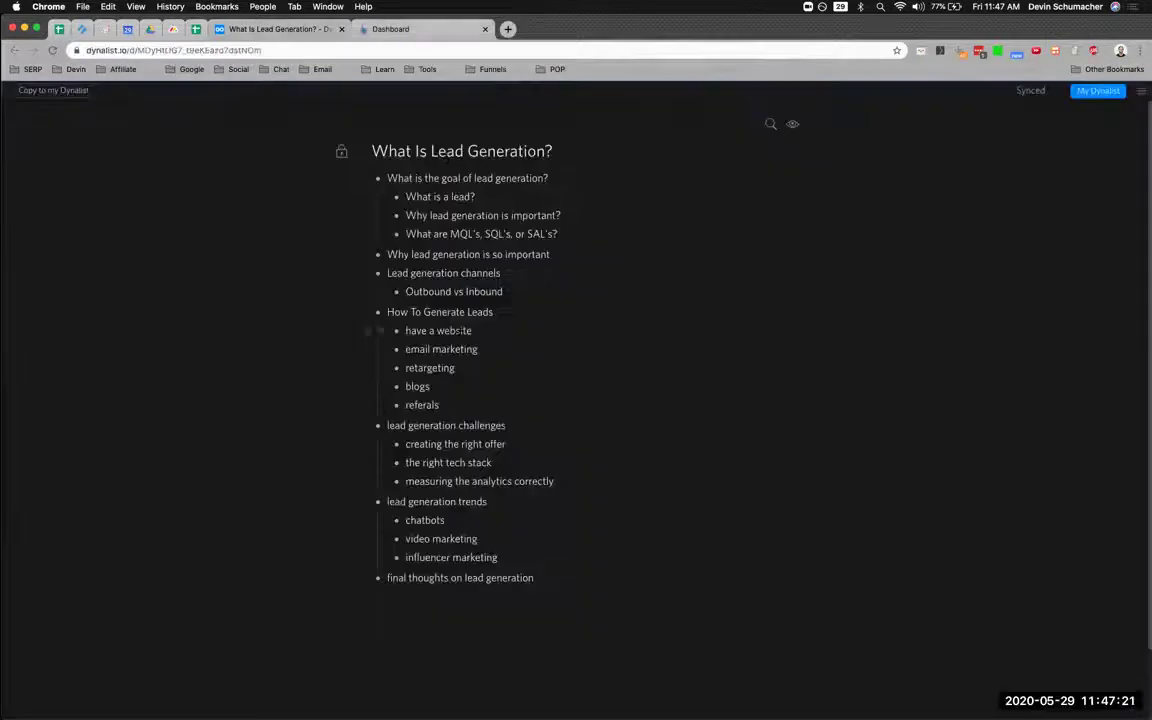
left_click_drag(395, 29, 255, 30)
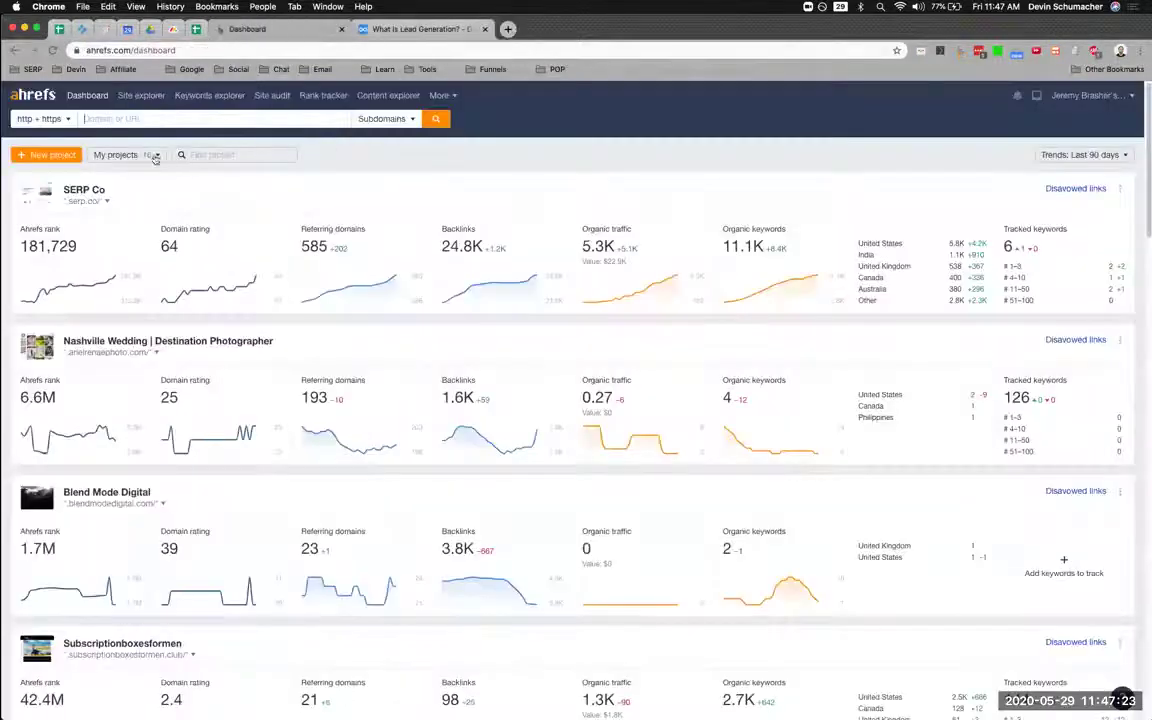
left_click(226, 96)
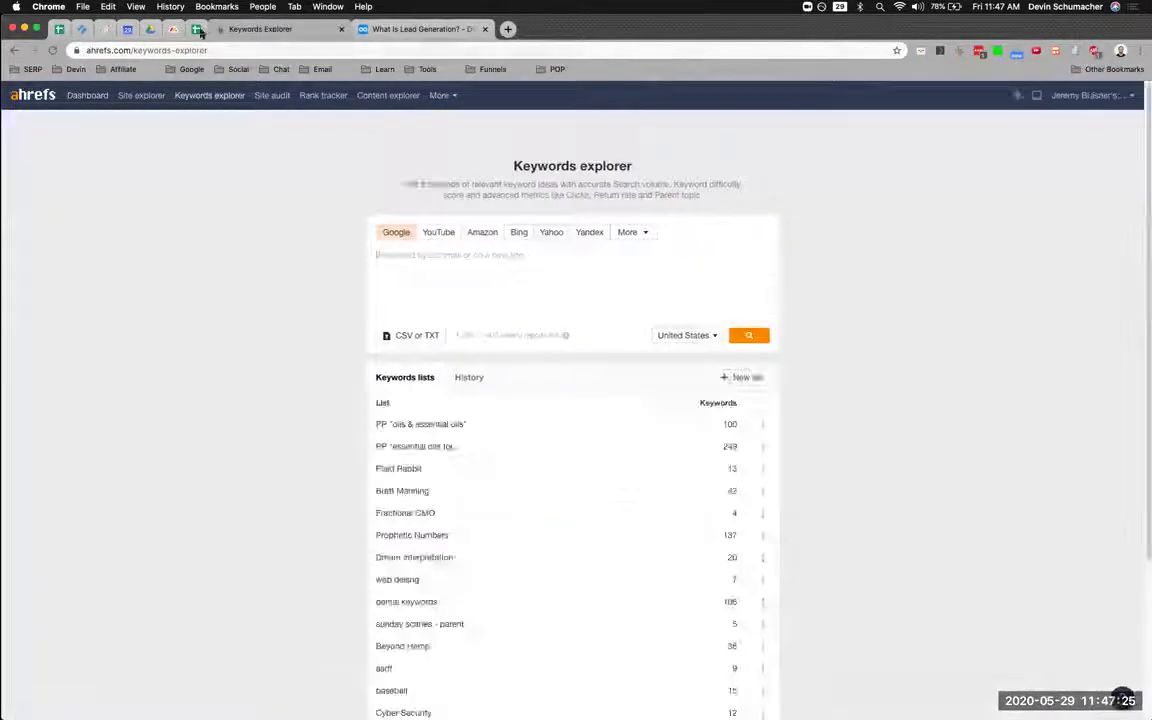
Take the article title from the spreadsheet and look up "what is lead generation" in Ahrefs Keywords explorer for Google, United States.
left_click(198, 29)
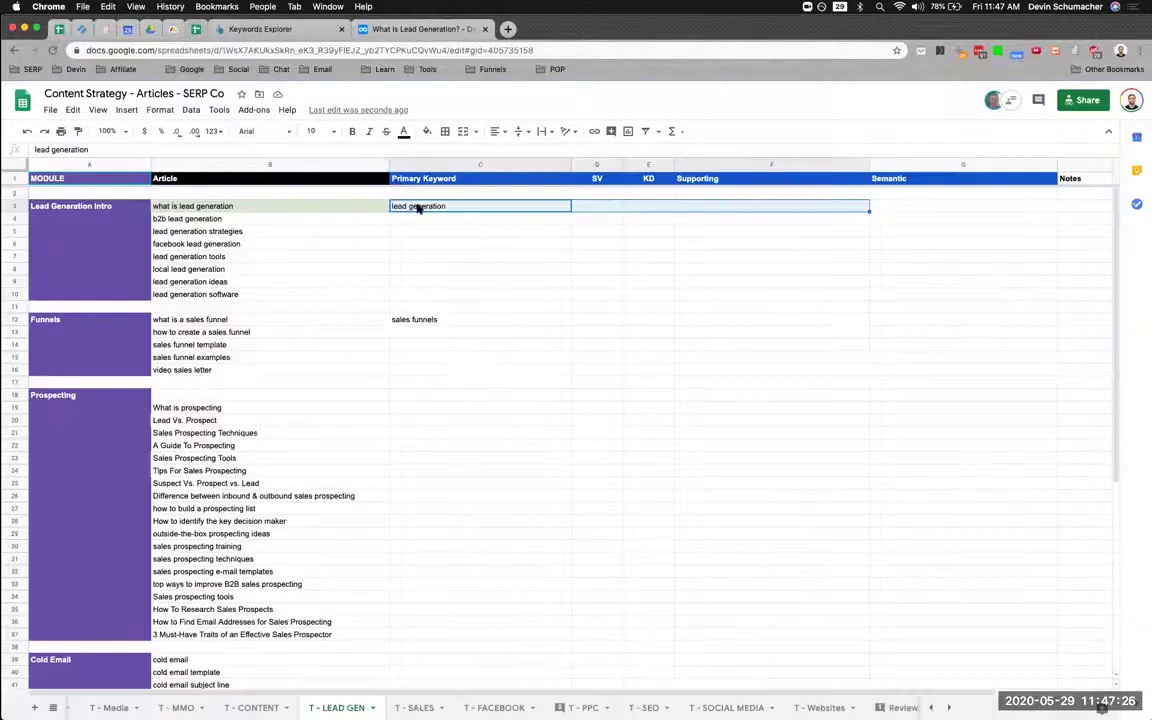
left_click(265, 206)
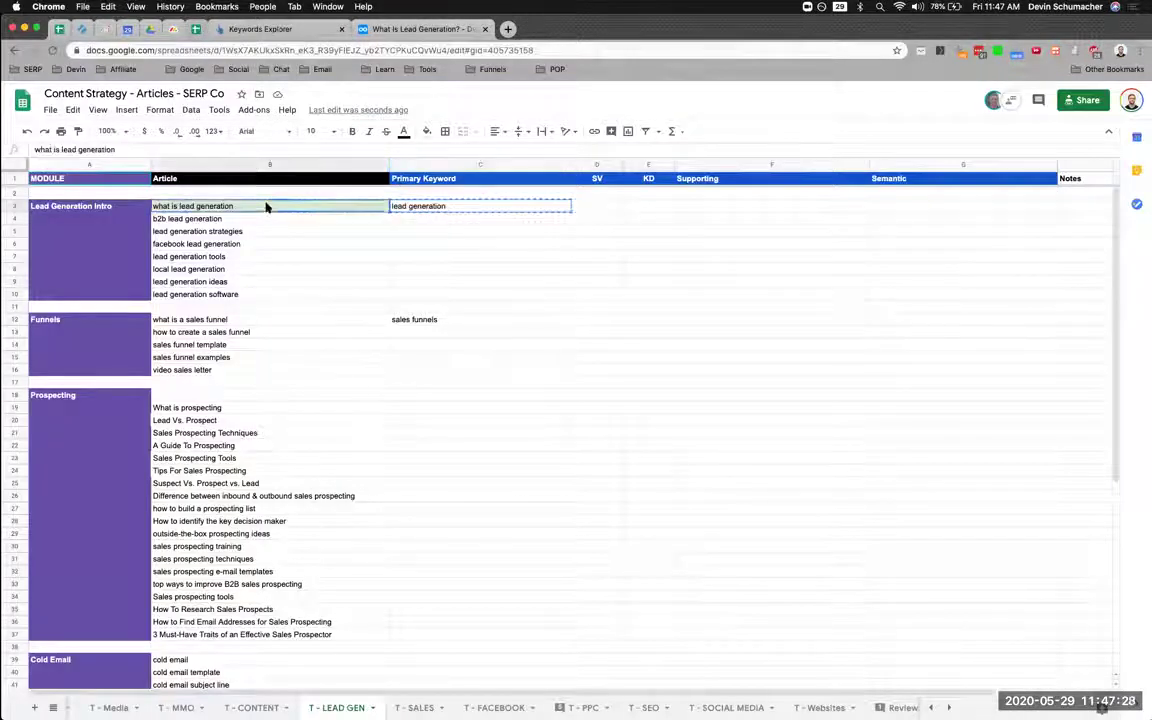
type("what is lead generation")
left_click(743, 337)
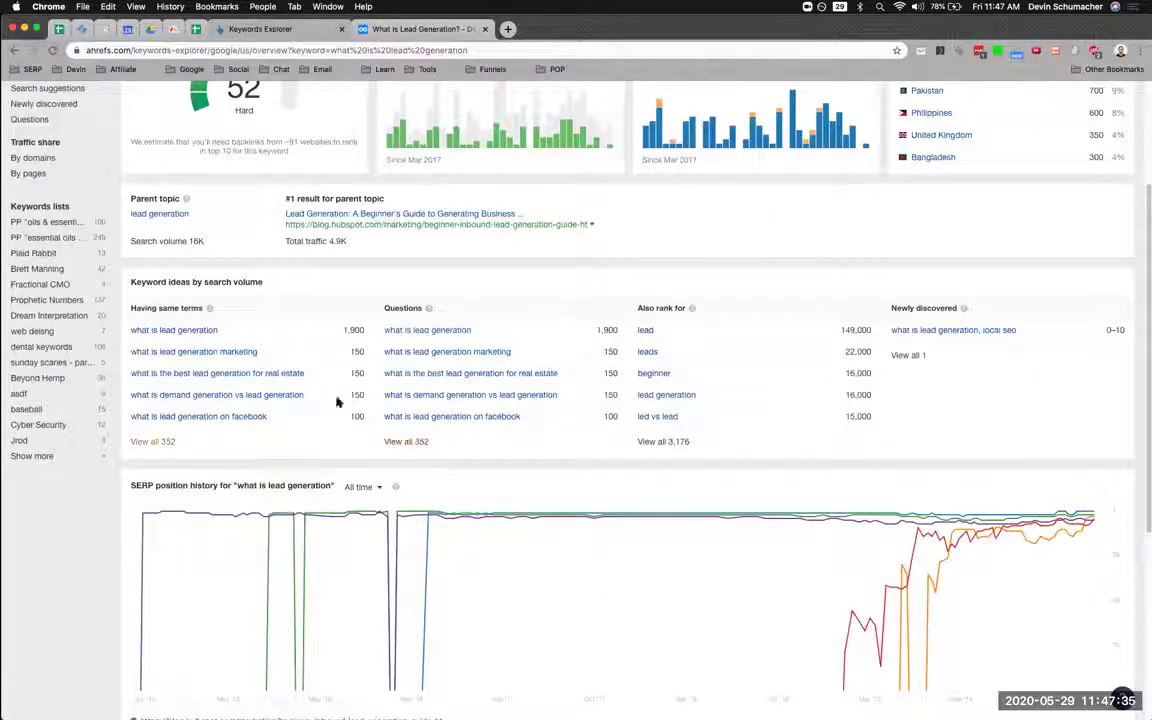
From the SERP overview, open the organic keywords report of the top-ranking HubSpot page in a separate tab.
scroll(342, 430, "down", 1)
scroll(310, 340, "down", 3)
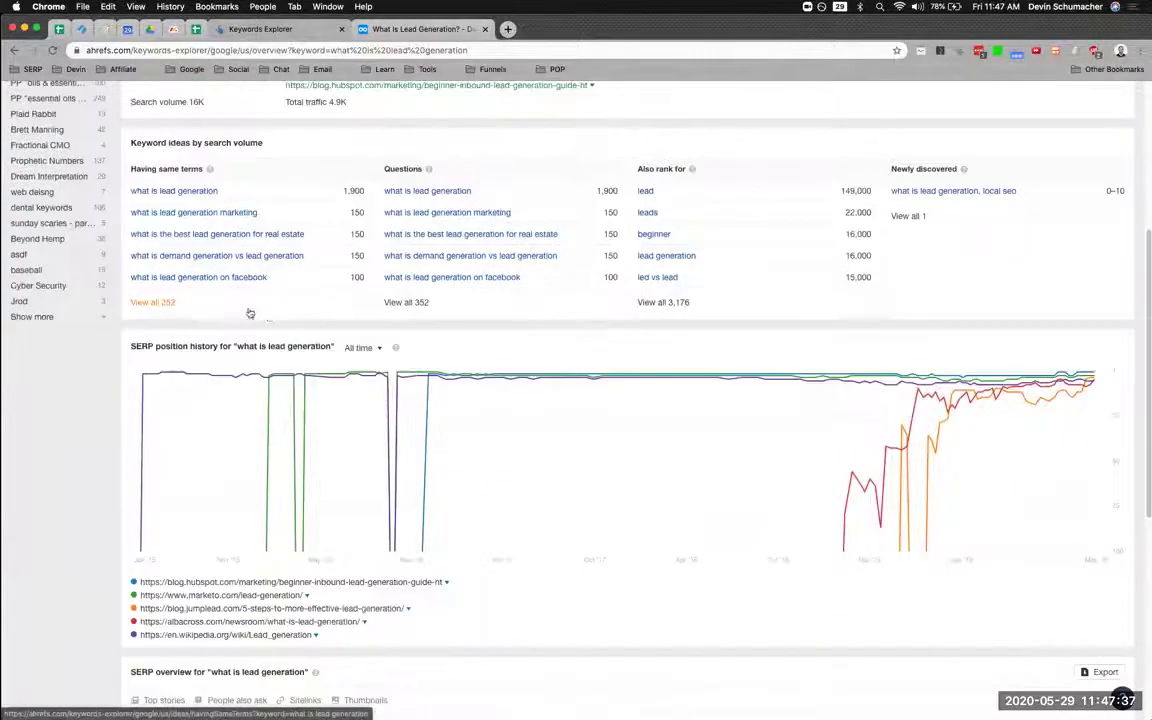
scroll(250, 313, "down", 10)
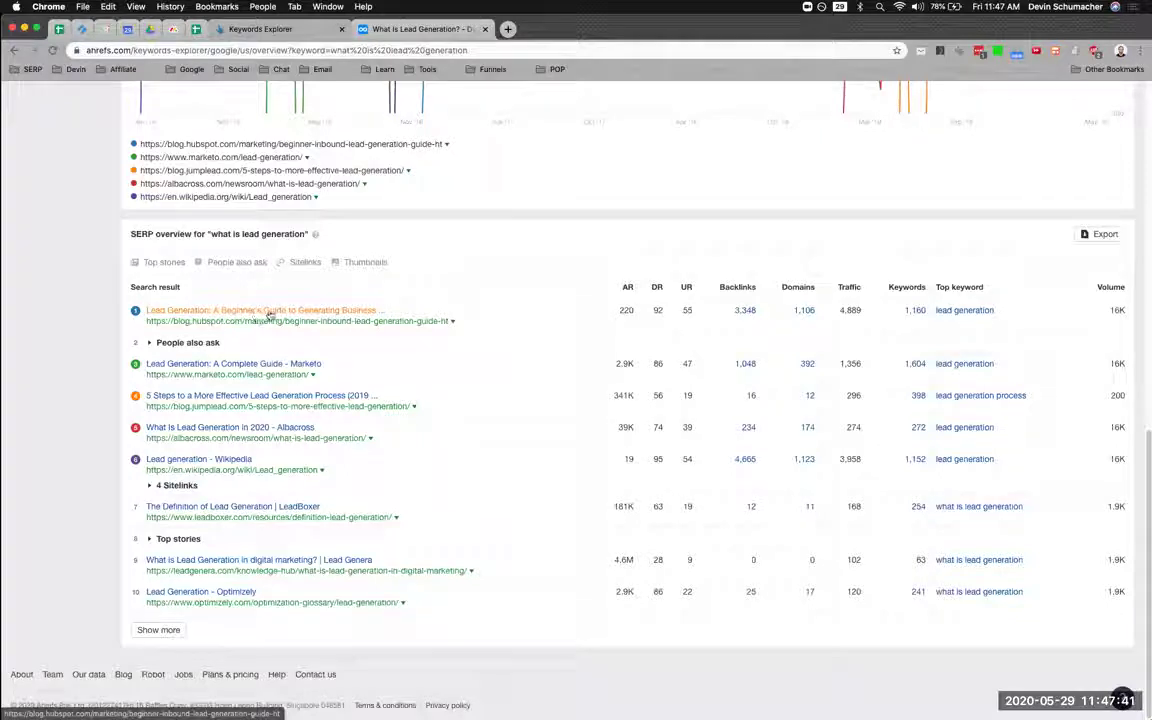
left_click(914, 311, "super")
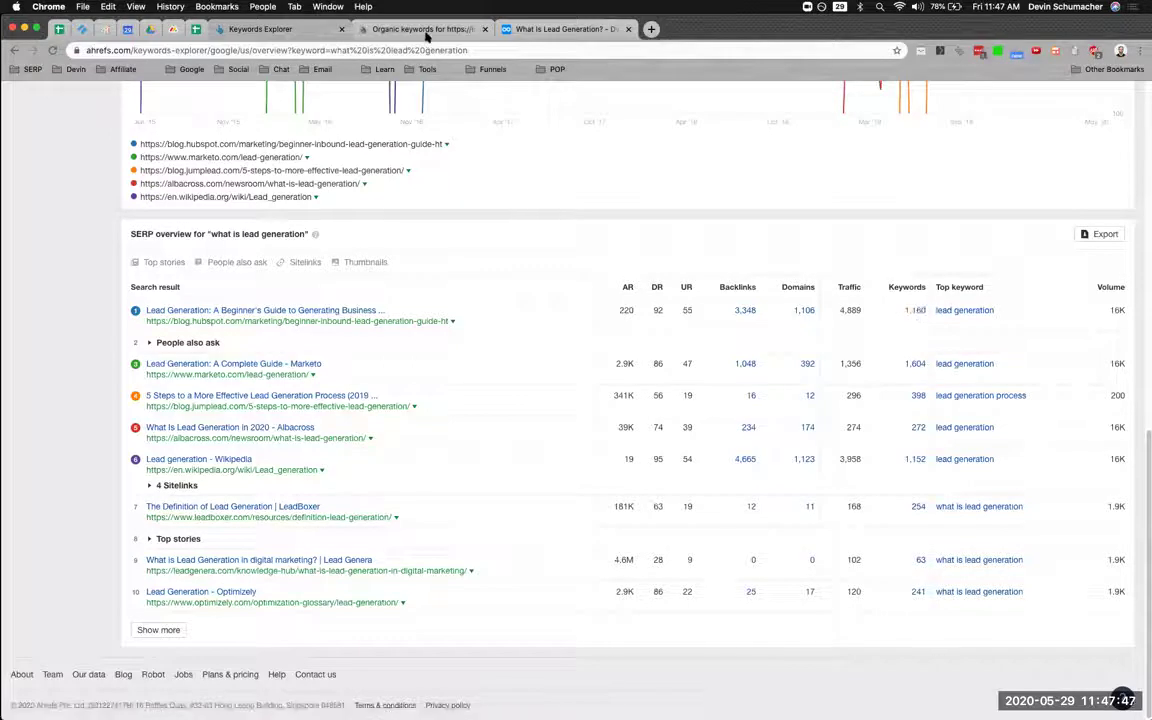
key("ctrl+Tab")
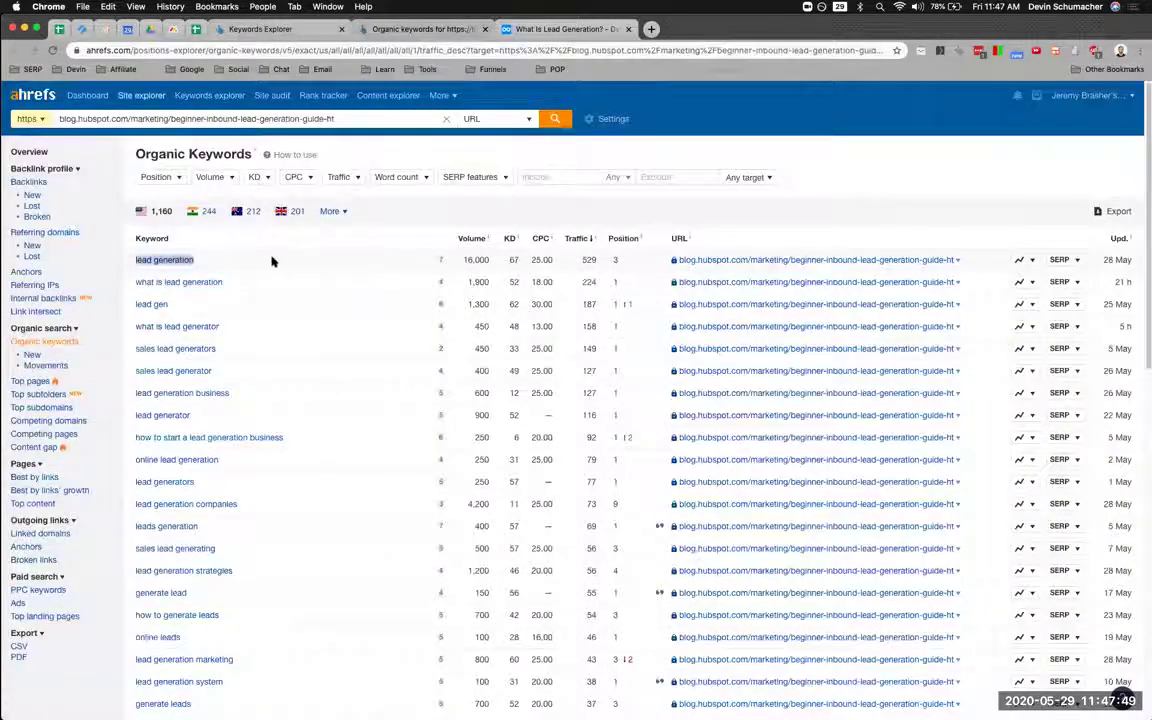
Switch to TextEdit, add the keyword "lead generation" to a blank note, and return to the Organic Keywords report.
key("super+space")
type("text")
key("Return")
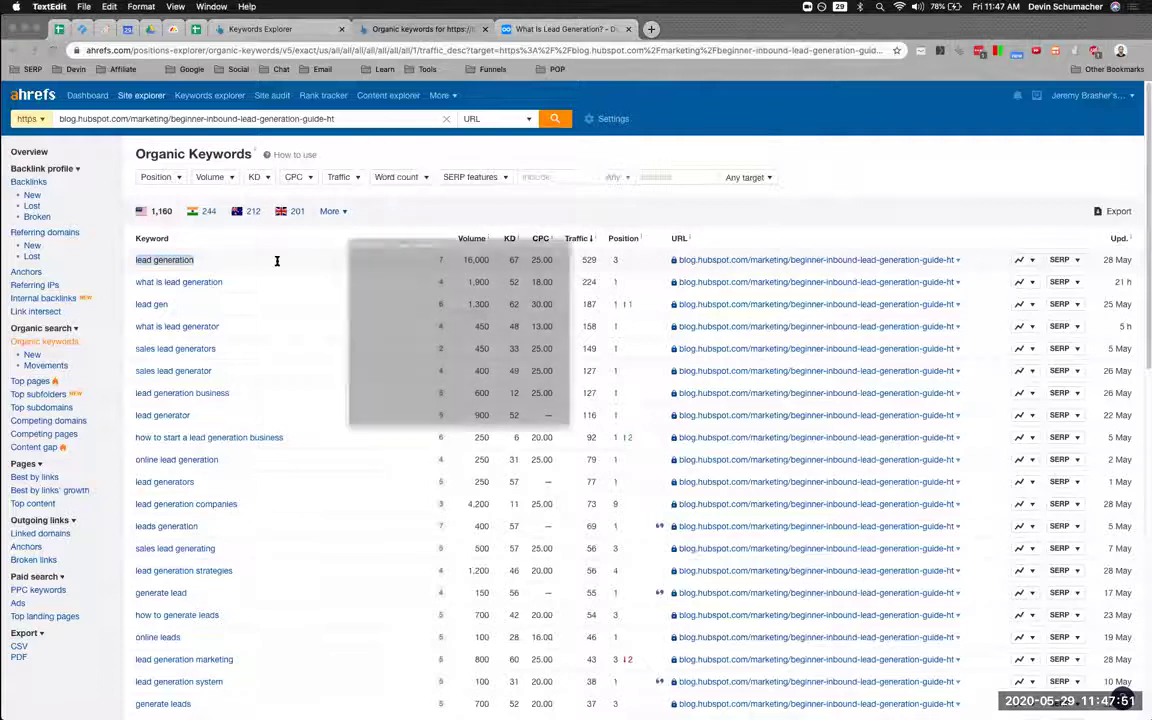
key("super+v")
key("super+Tab")
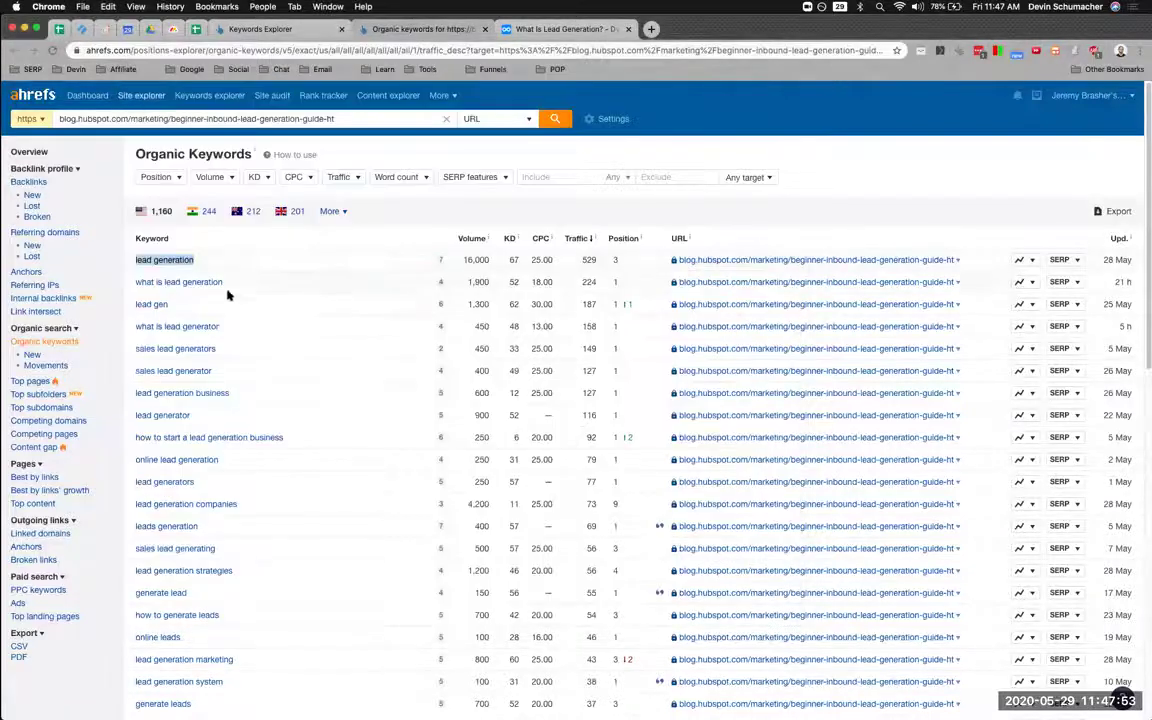
Copy the keyword "what is lead generation" from the report onto a new line of the TextEdit note and return to the browser.
left_click_drag(136, 282, 223, 282)
key("super+c")
key("super+Tab")
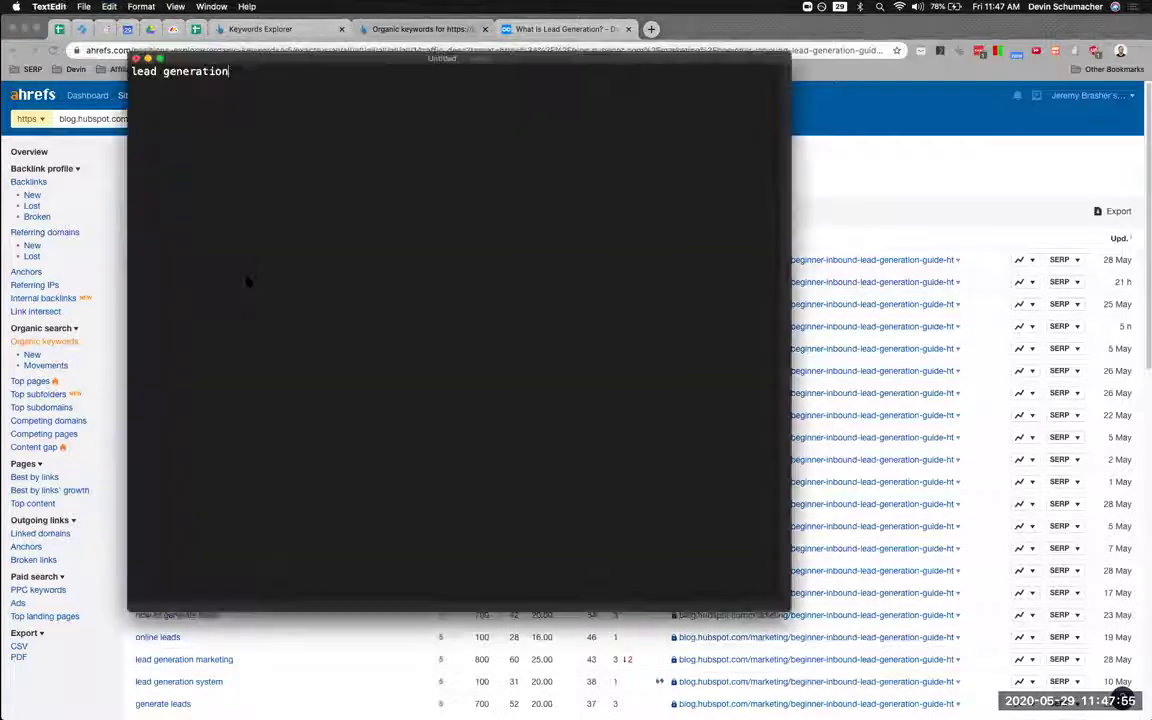
key("Return")
key("super+v")
key("super+Tab")
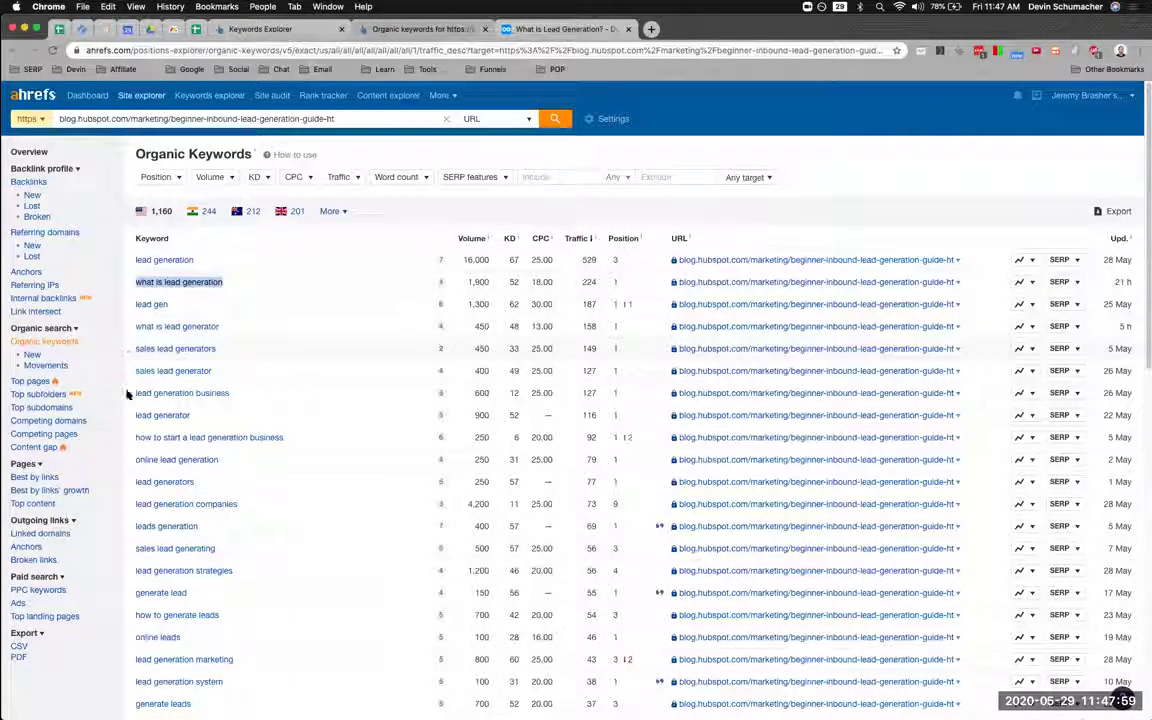
Examine the HubSpot page's organic keywords across results pages 1, 7 and 24, including "lead generation business" and "what does lead to mean".
left_click_drag(130, 393, 240, 392)
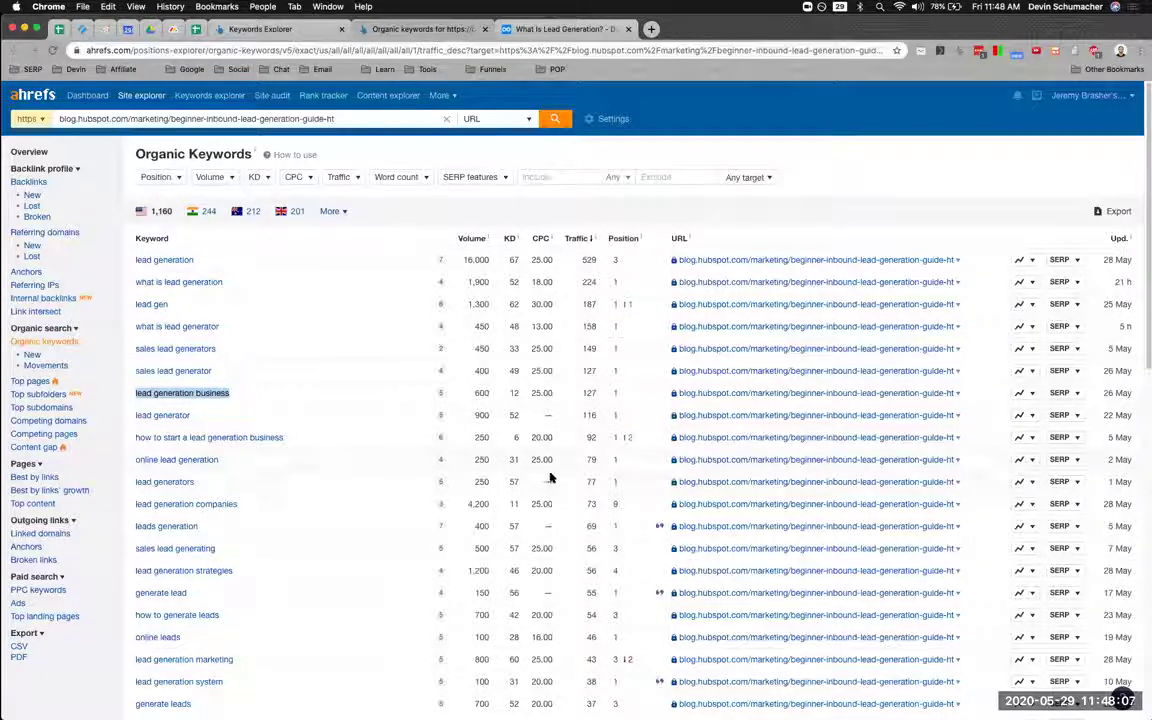
scroll(239, 213, "down", 10)
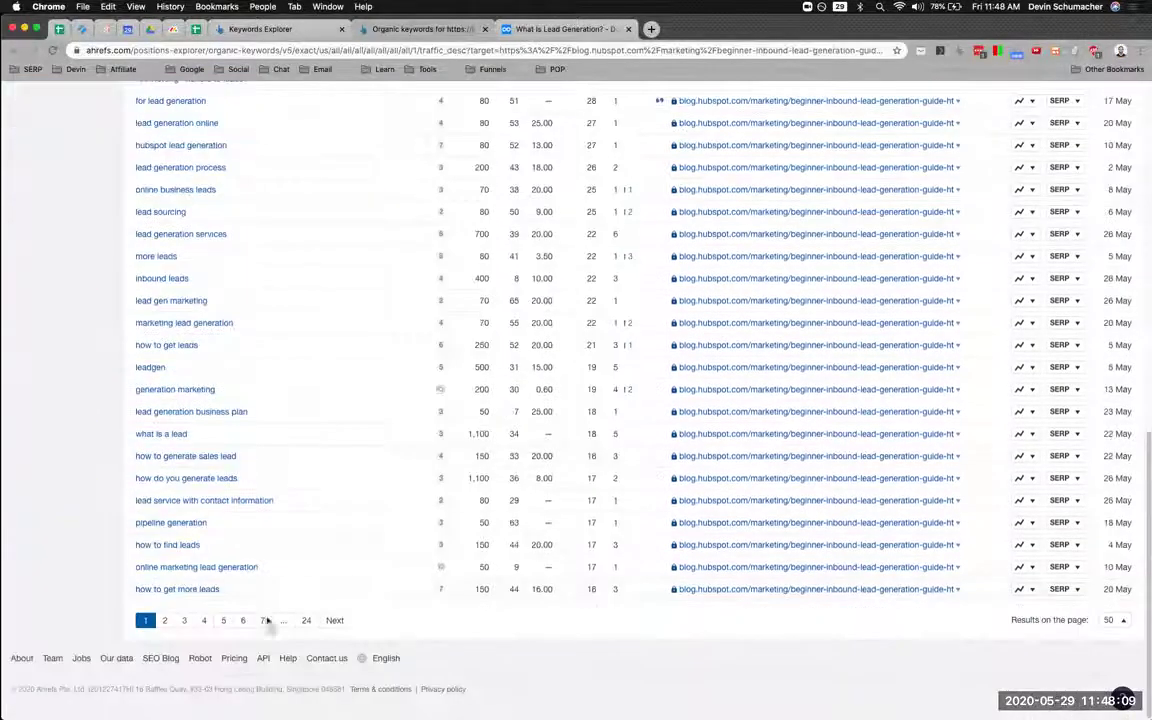
left_click(275, 637)
scroll(553, 507, "down", 4)
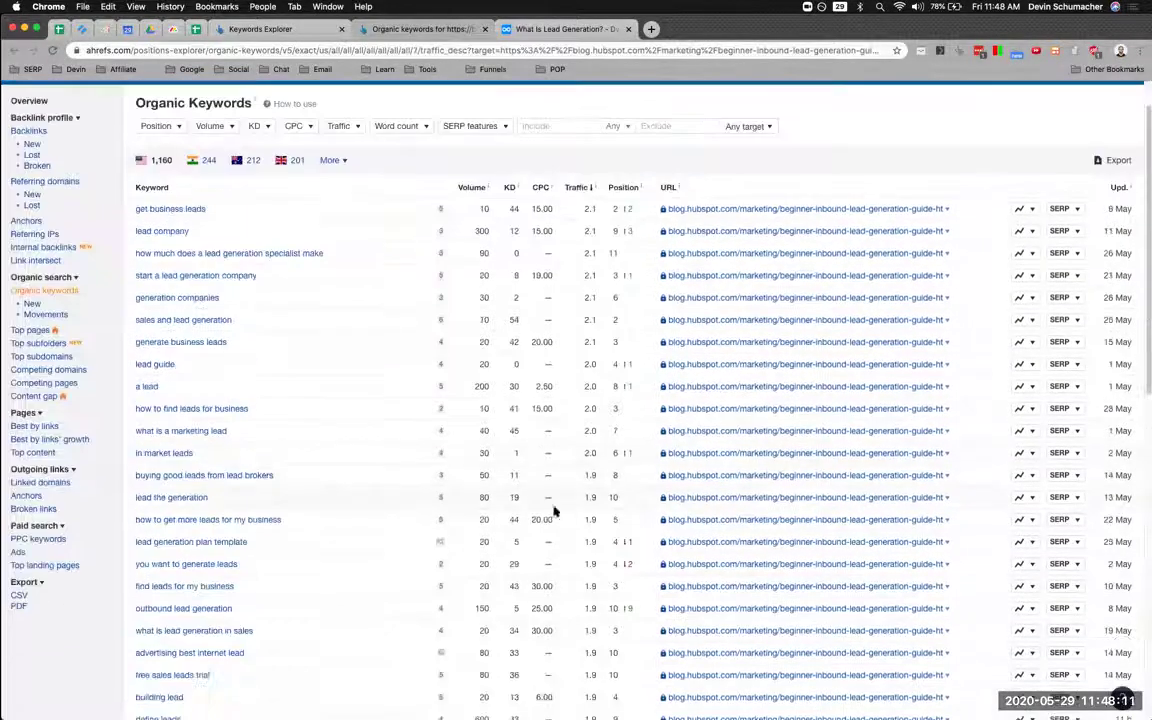
scroll(355, 647, "down", 3)
left_click(381, 620)
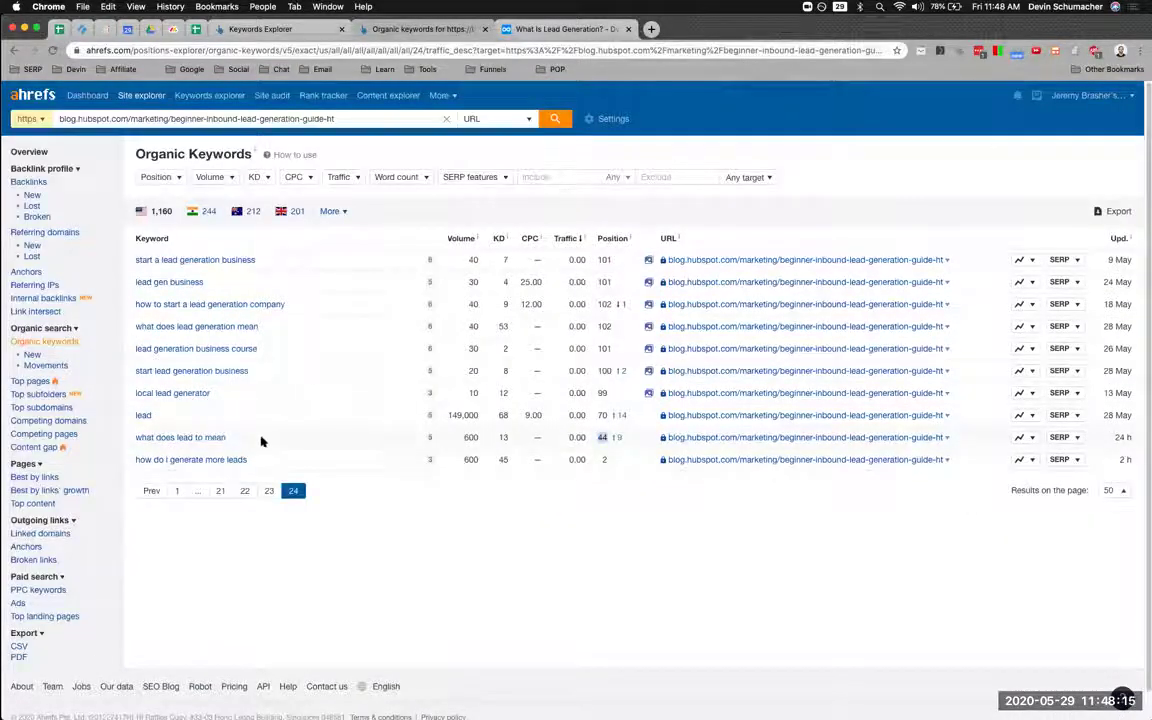
left_click_drag(258, 439, 121, 437)
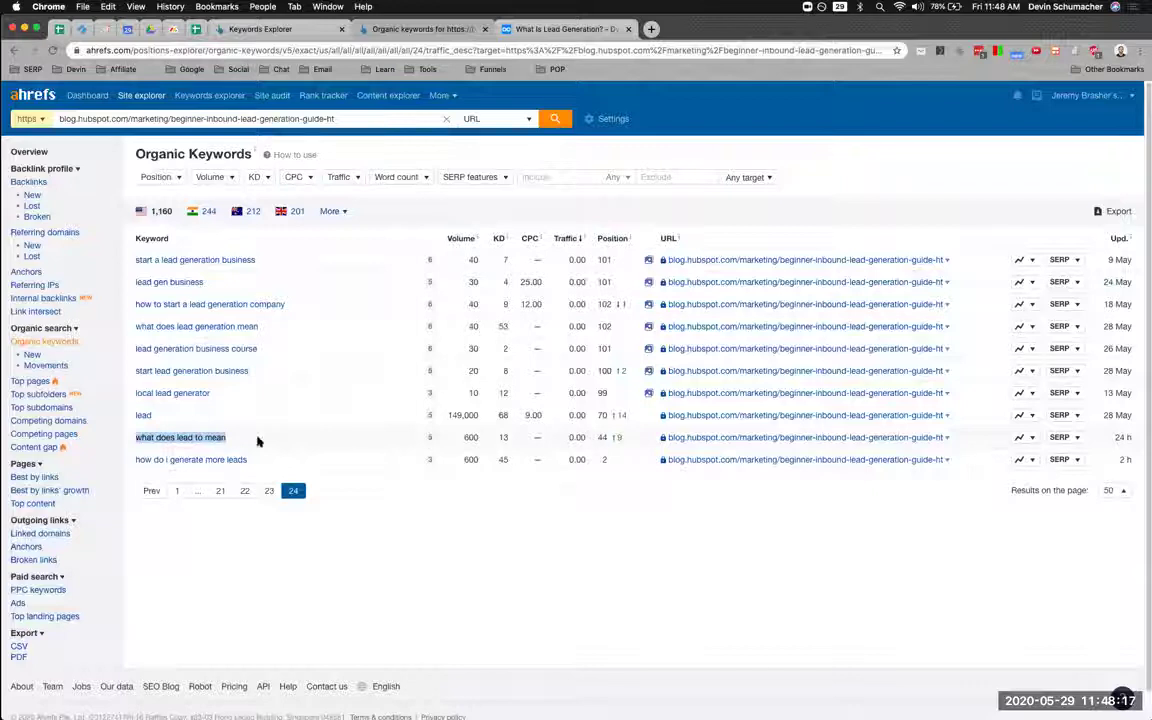
left_click(450, 400)
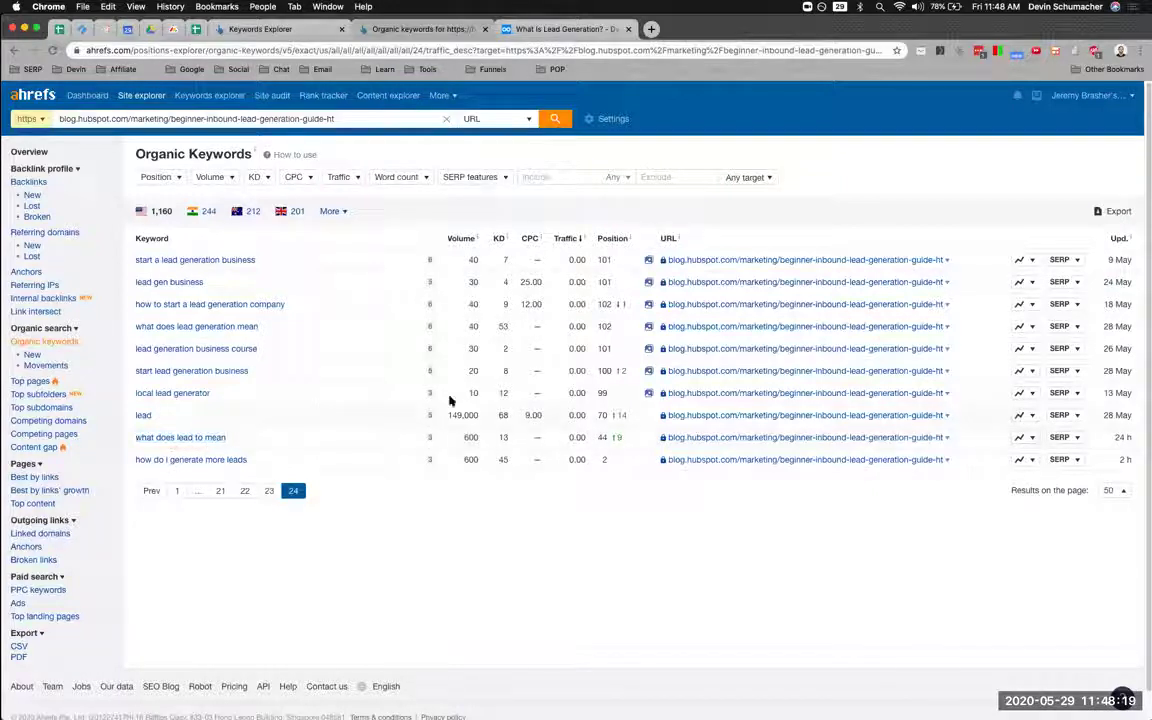
Copy the keyword "what does lead generation mean", open the ranking HubSpot article in a separate tab, and search its text for that phrase.
left_click_drag(256, 328, 134, 329)
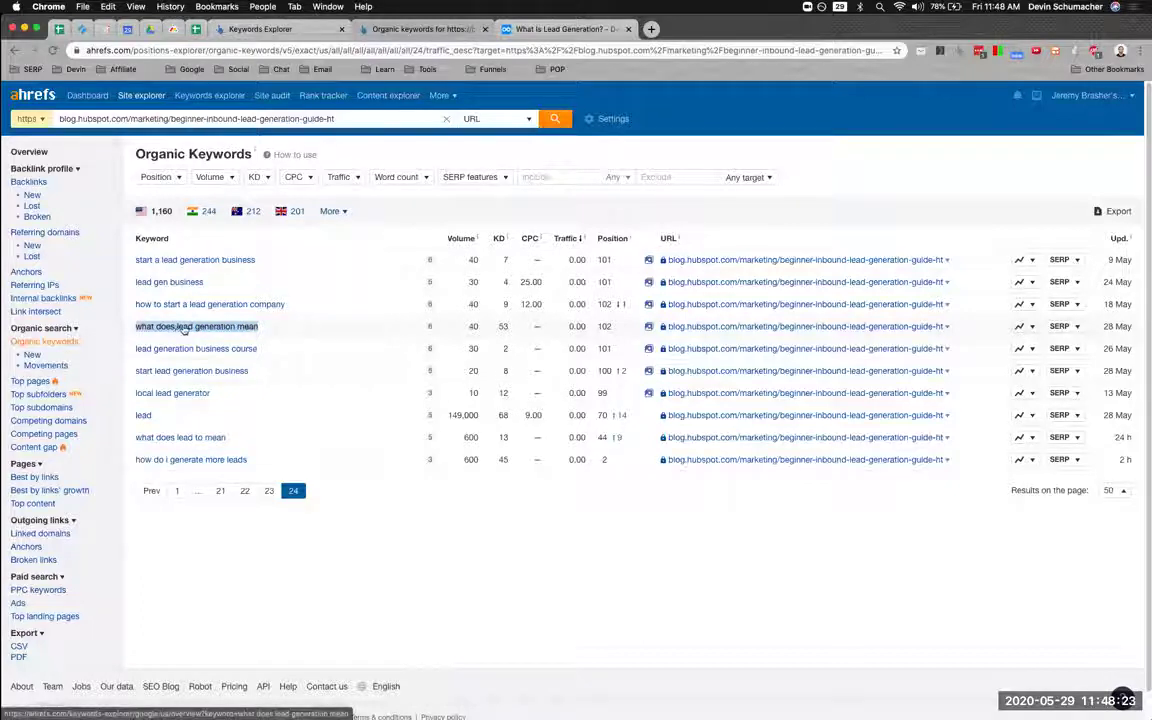
left_click(790, 320, "super")
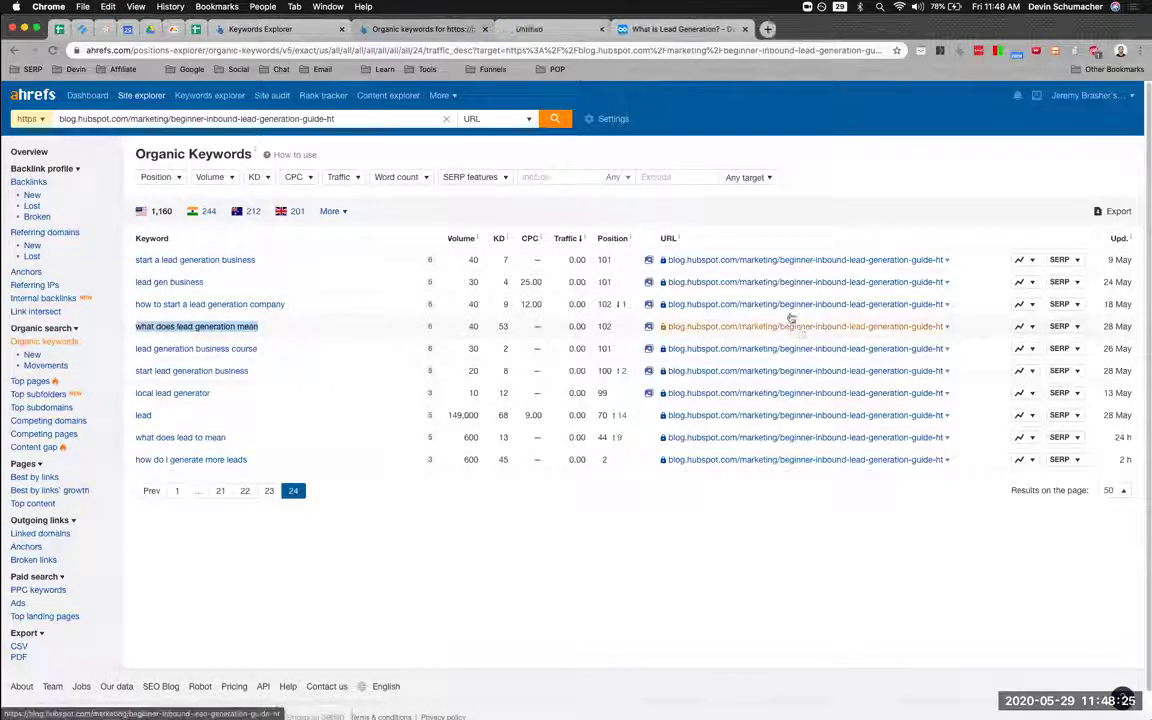
left_click(543, 33)
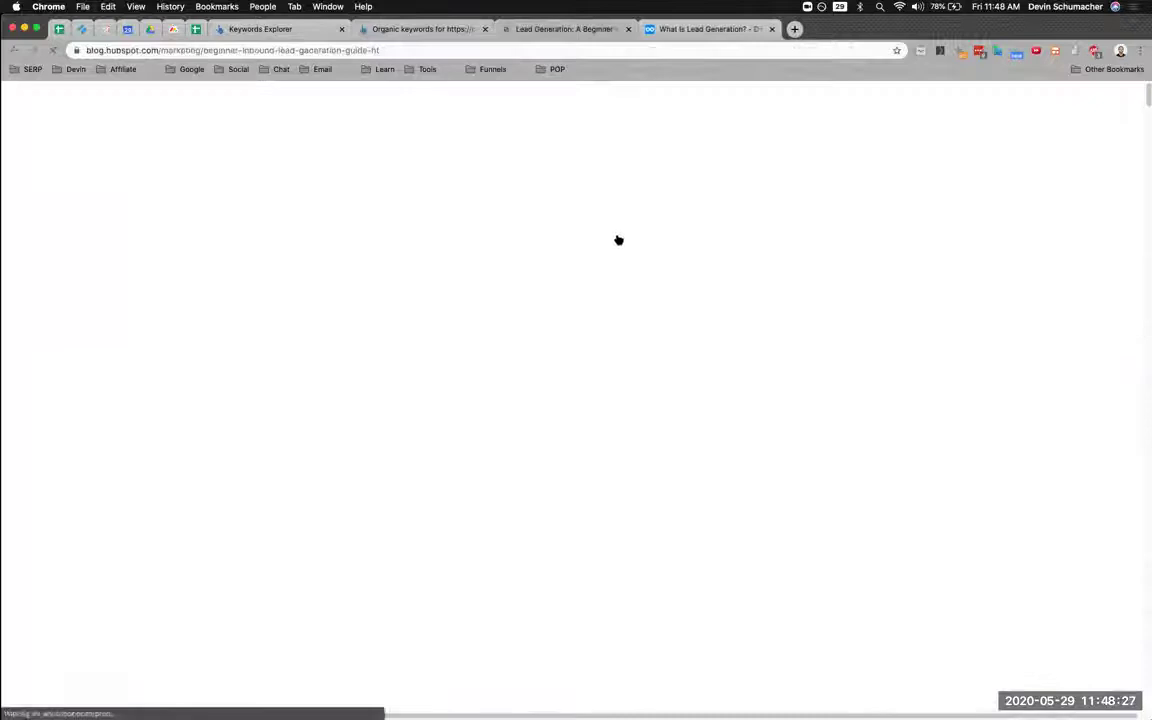
left_click(414, 30)
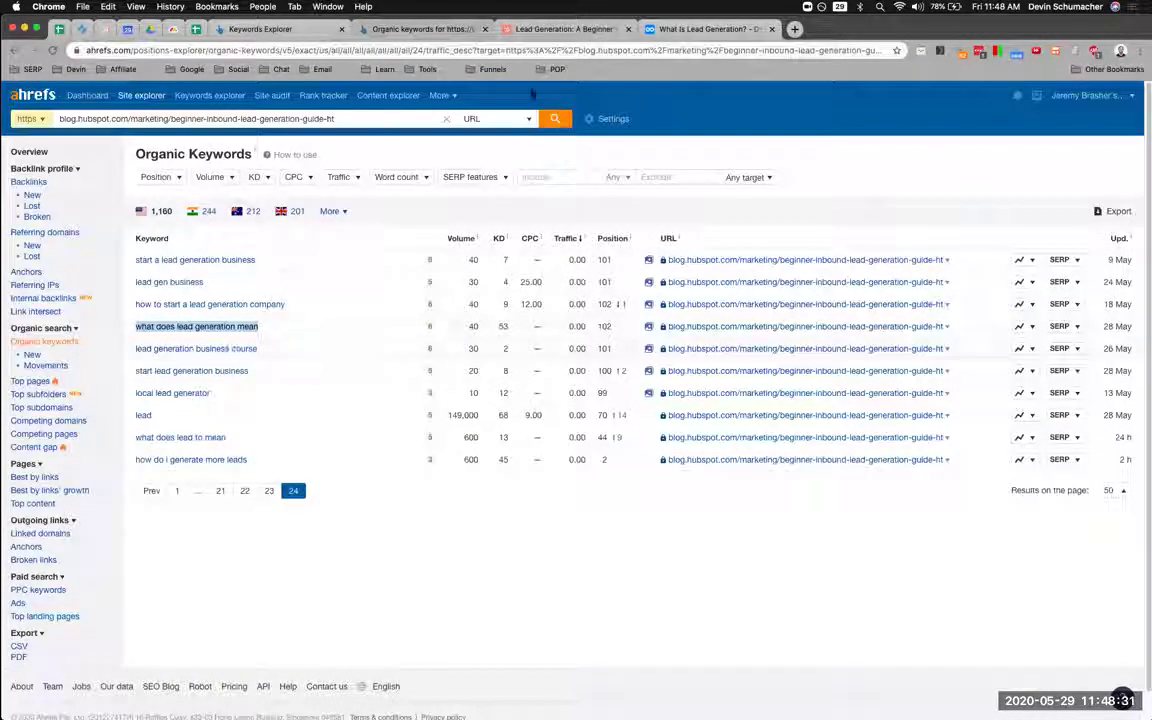
left_click(570, 27)
key("super+f")
key("super+v")
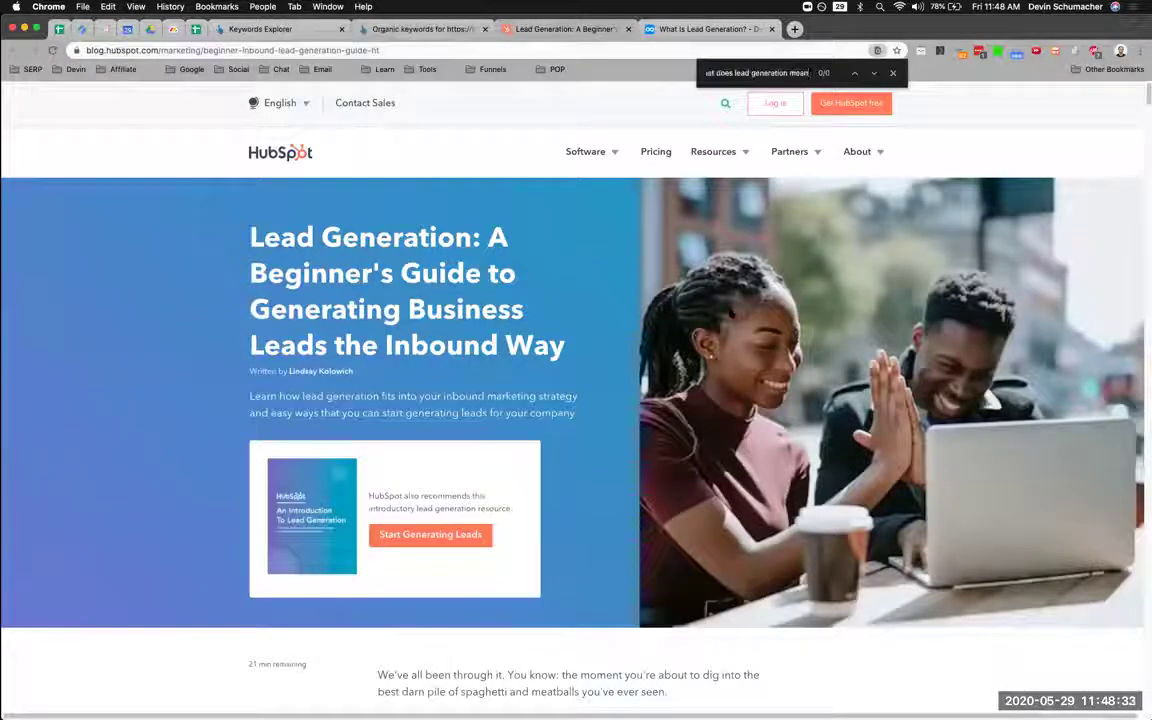
Skim the HubSpot lead generation article's body text and return to the Organic Keywords report.
scroll(716, 359, "down", 20)
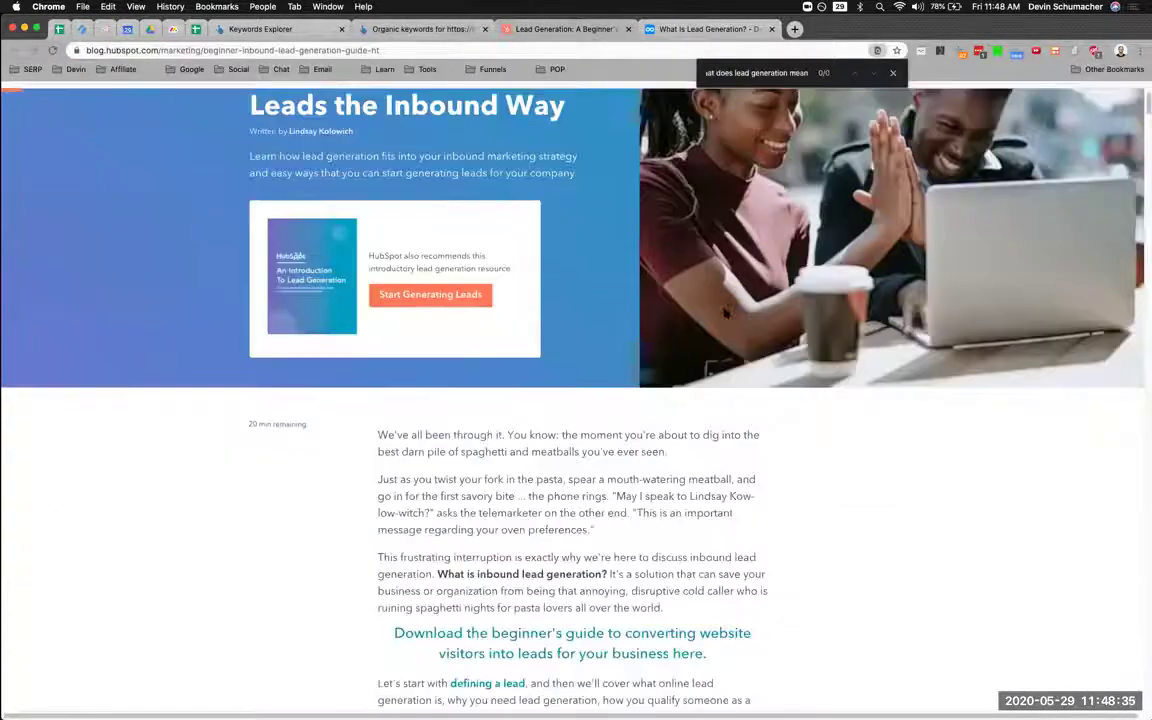
scroll(716, 360, "down", 20)
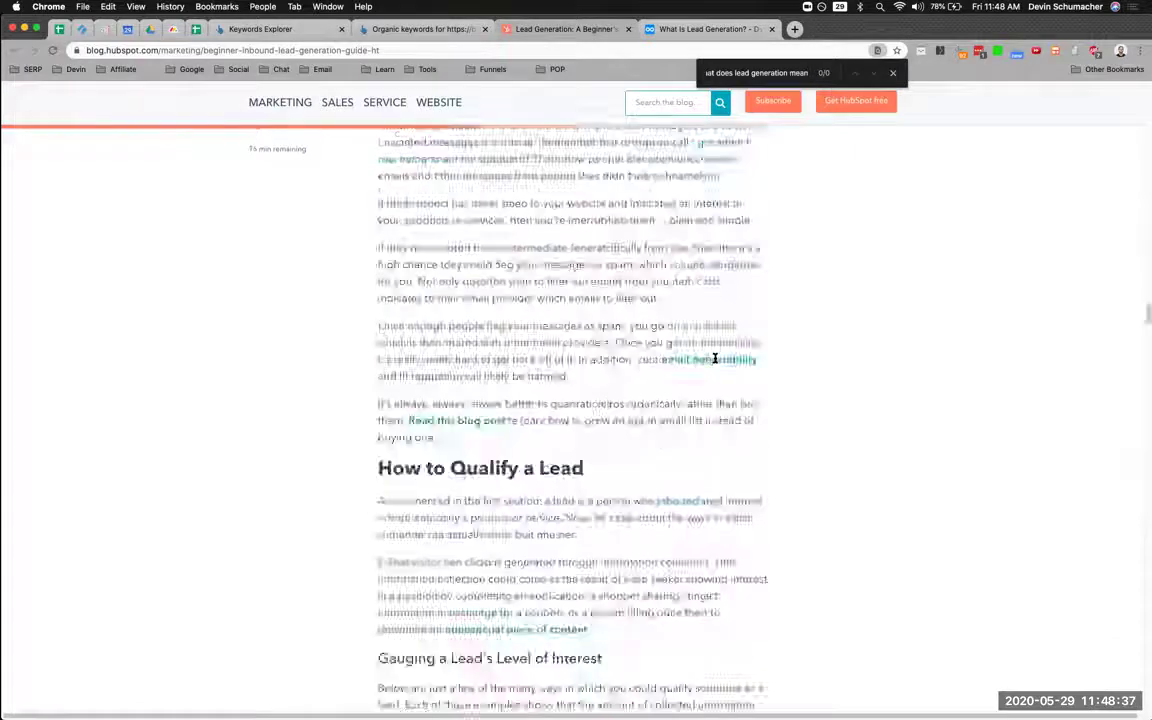
scroll(716, 362, "down", 20)
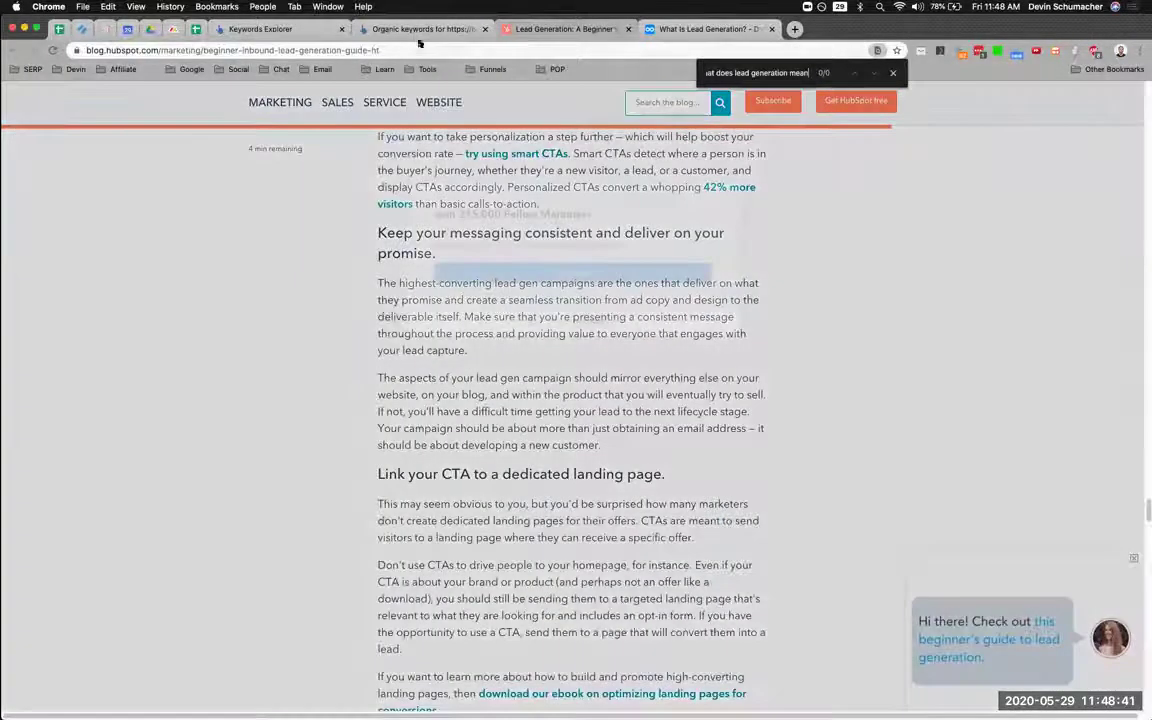
left_click(420, 29)
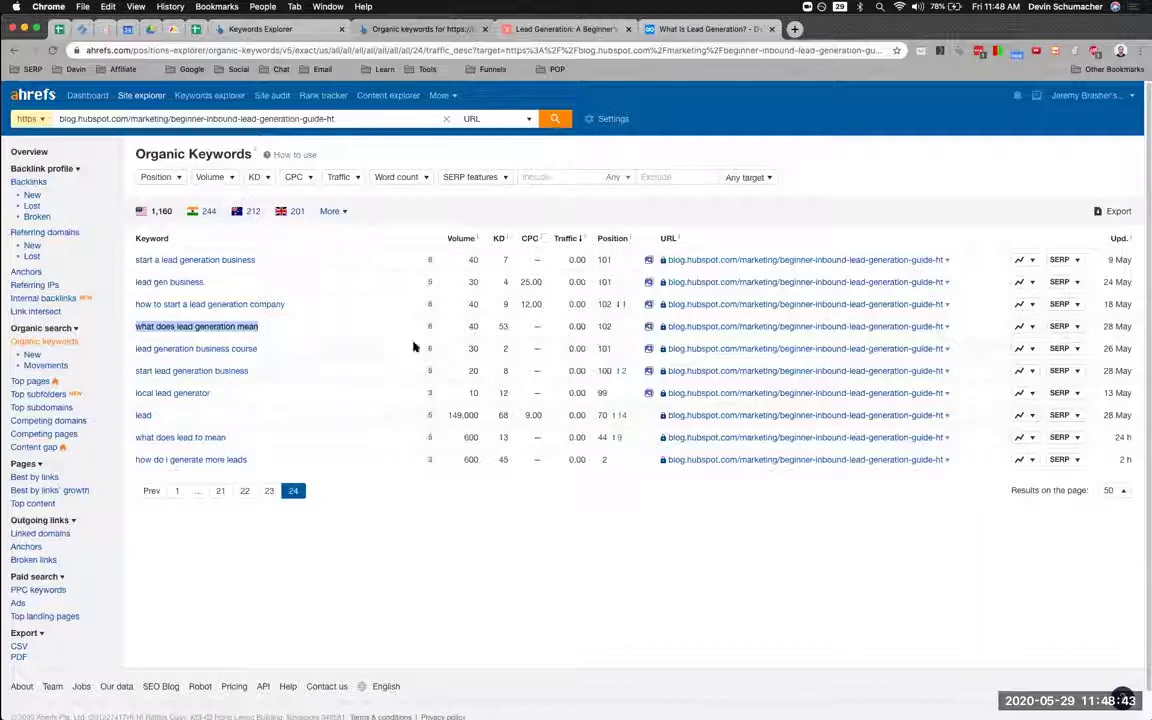
left_click(466, 329)
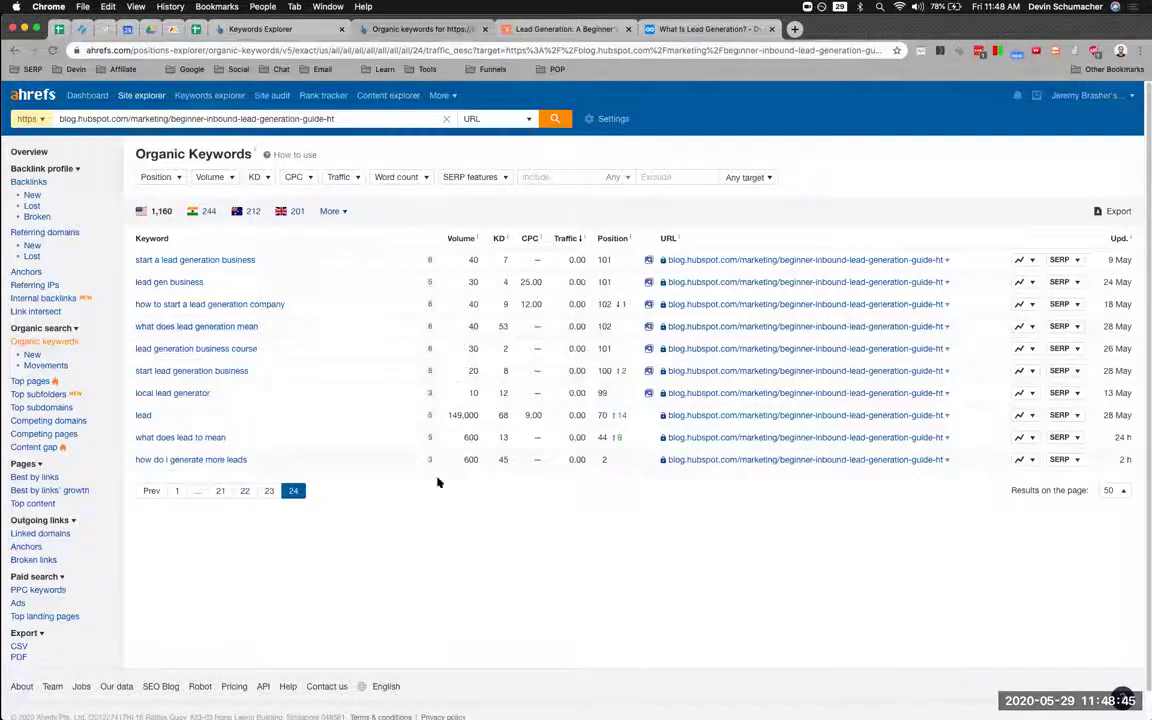
Return the Organic Keywords report to results page 1, then add the heading "SEMANTIC" above the keywords in the TextEdit note.
left_click(176, 490)
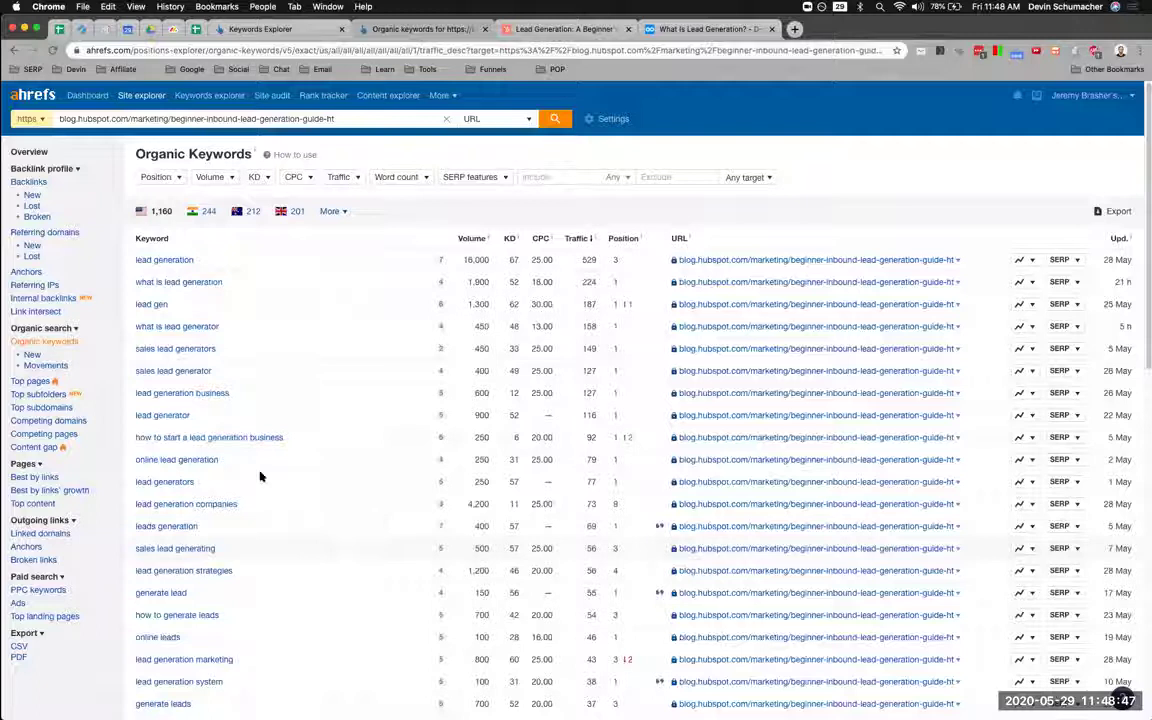
key("super+Tab")
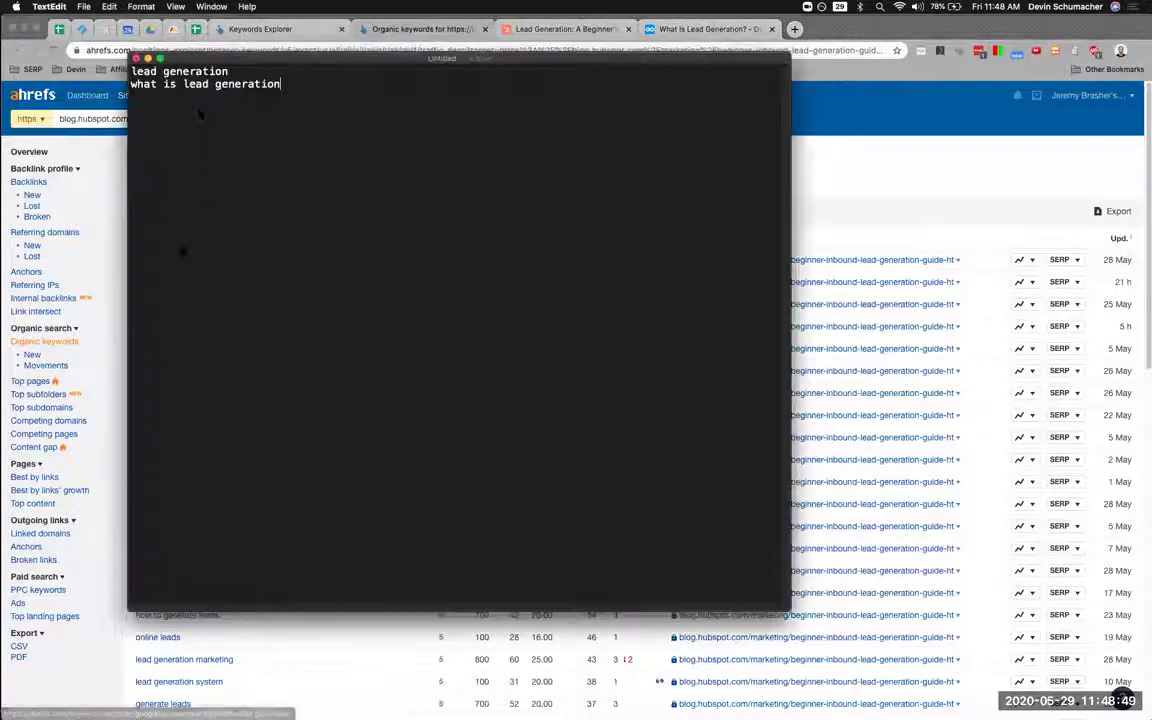
key("Return")
key("Return")
key("Return")
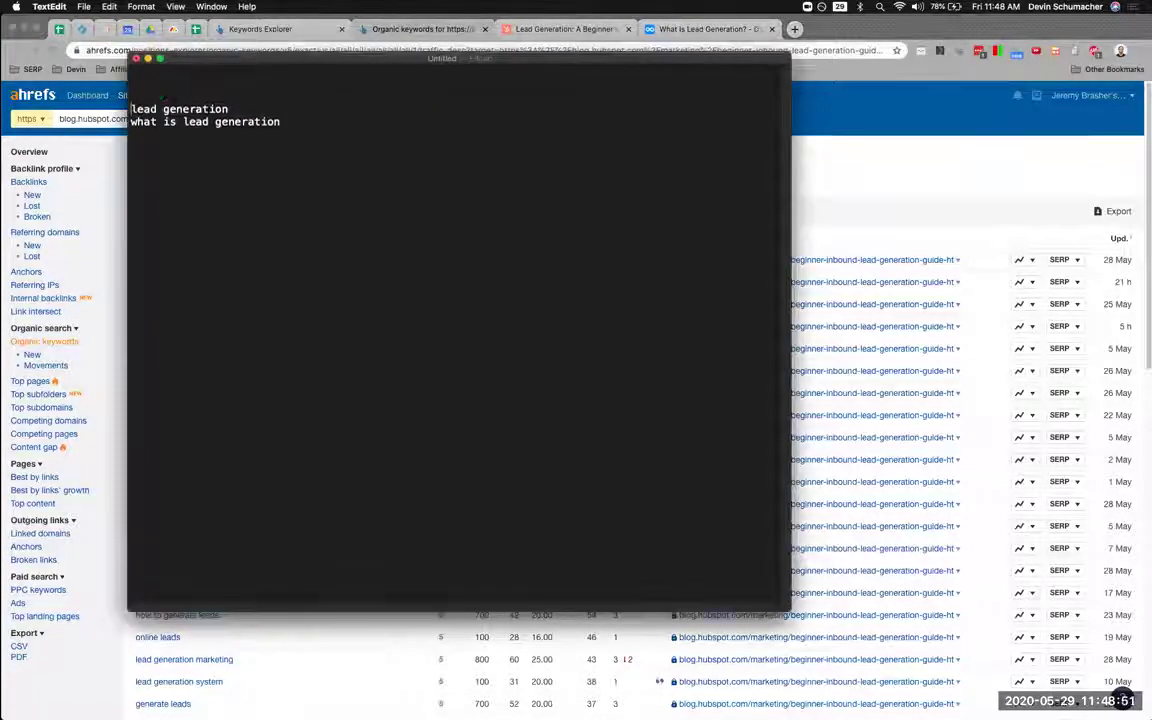
type("SEMANTIC")
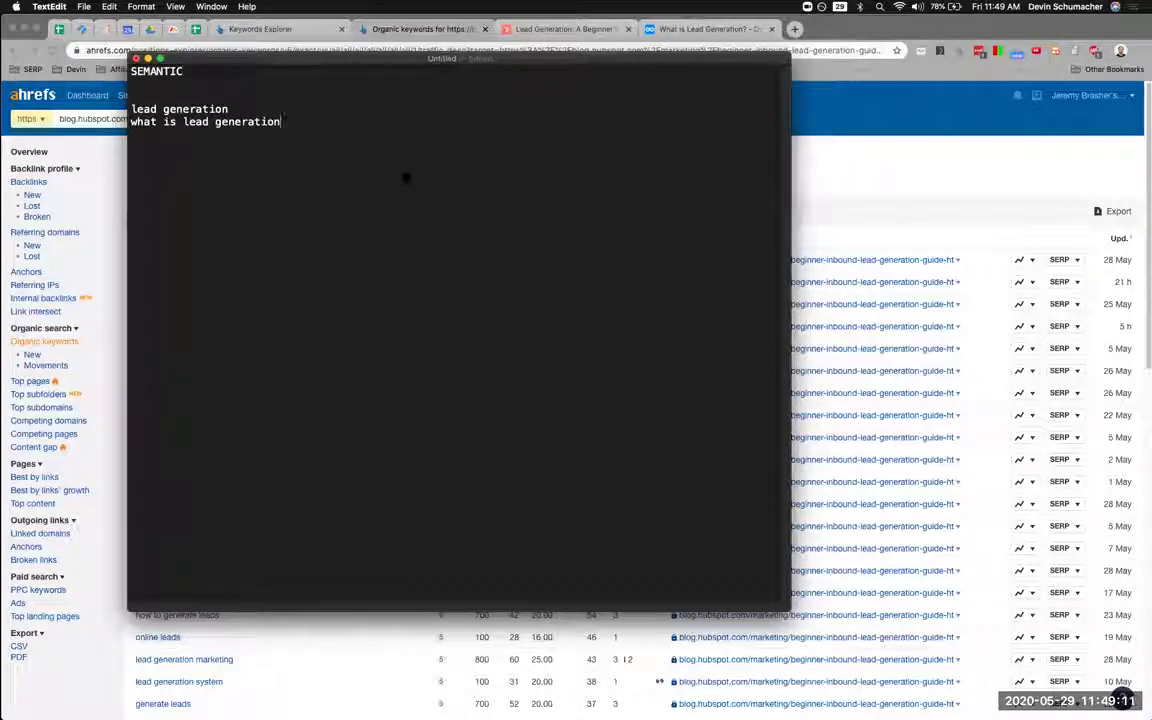
Copy the report keyword "how to start a lead generation business" into the TextEdit note under a new heading "SUPPORTING".
key("super+Tab")
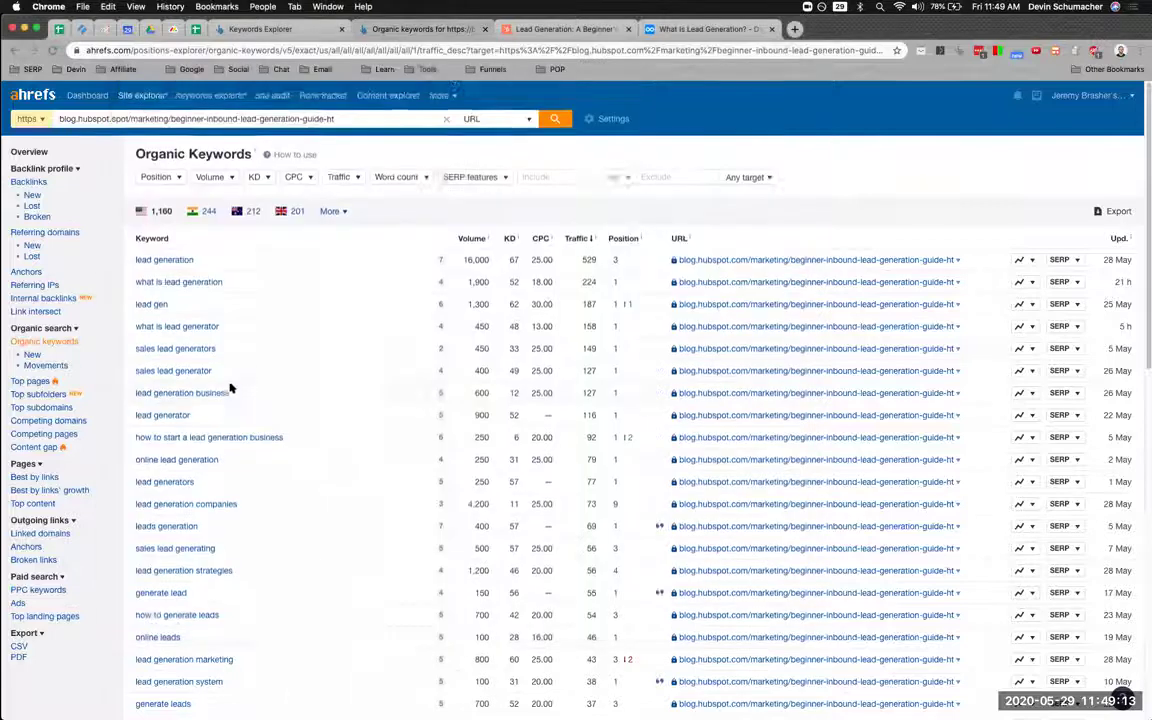
scroll(195, 378, "down", 1)
left_click_drag(129, 428, 311, 433)
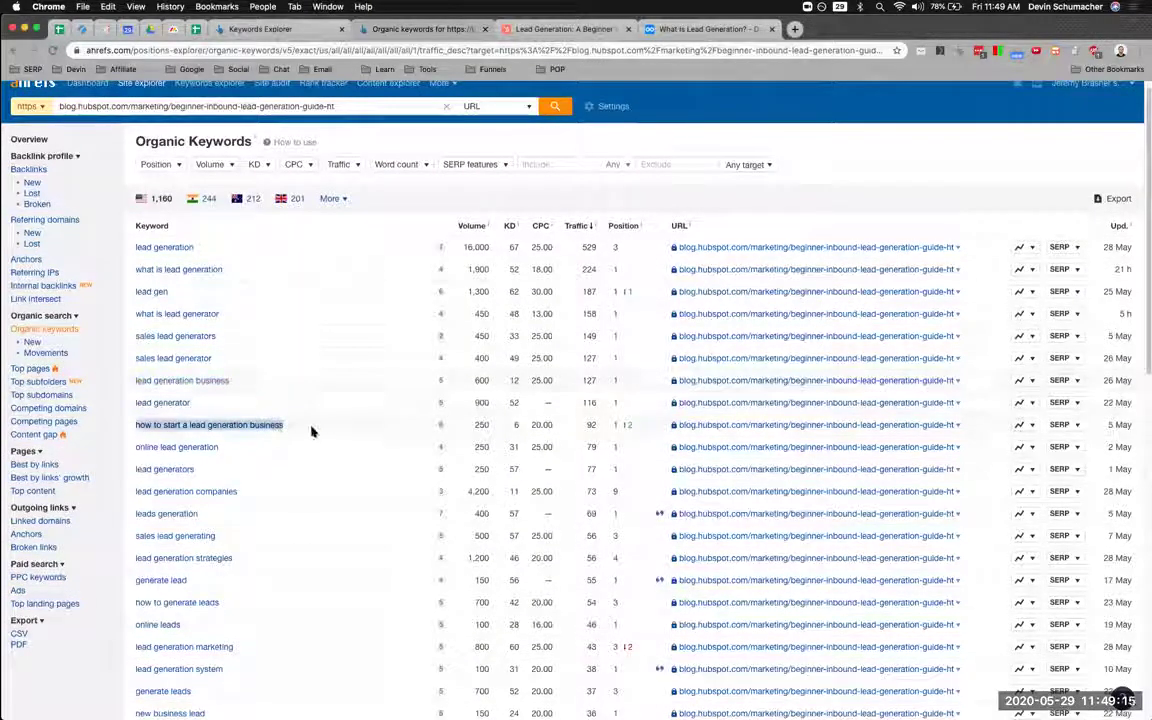
key("super+c")
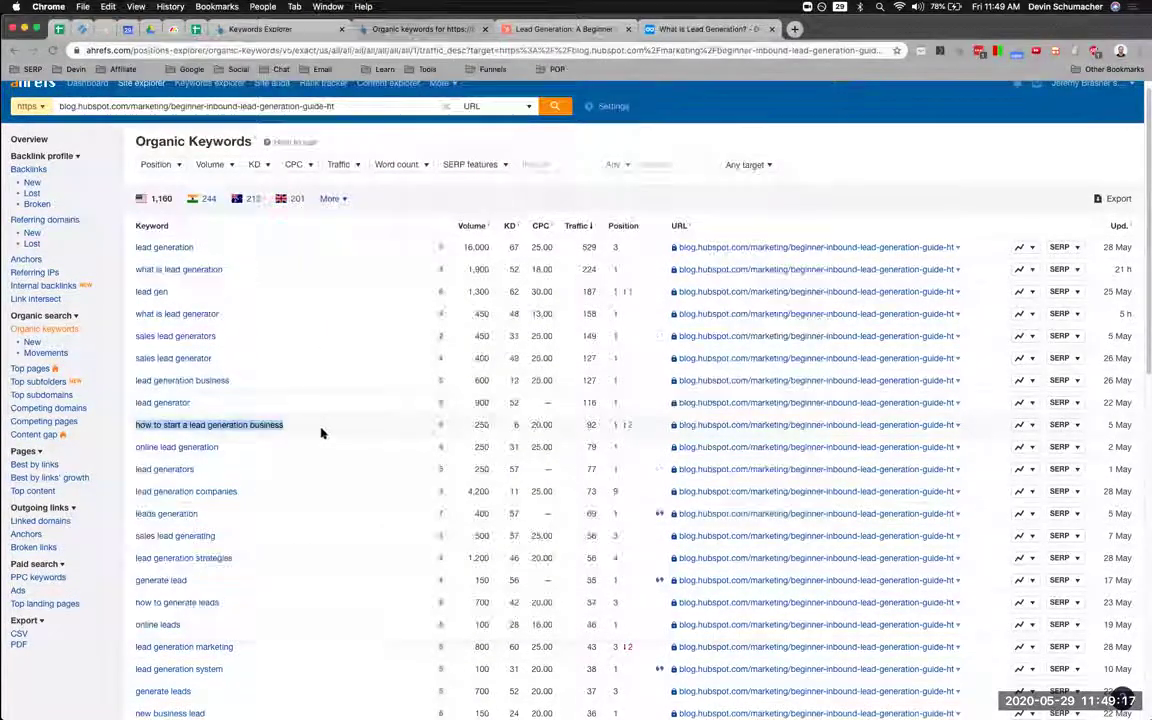
key("super+Tab")
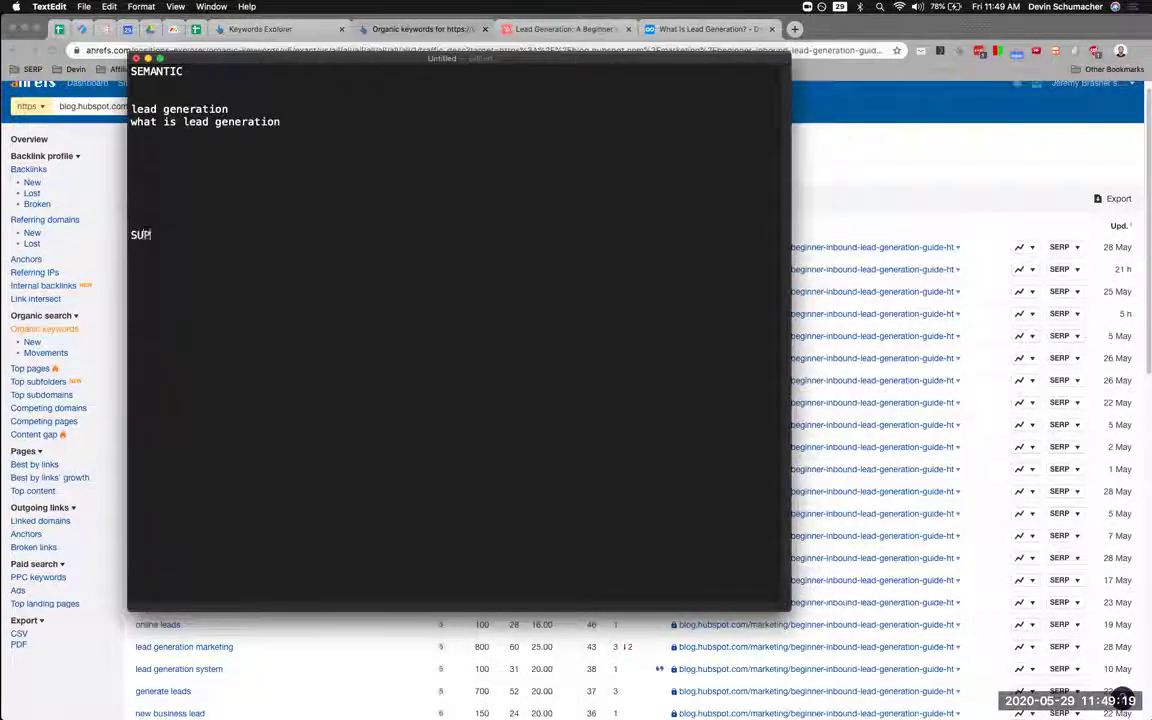
type("PORTING")
key("Return")
key("Return")
key("Return")
key("super+v")
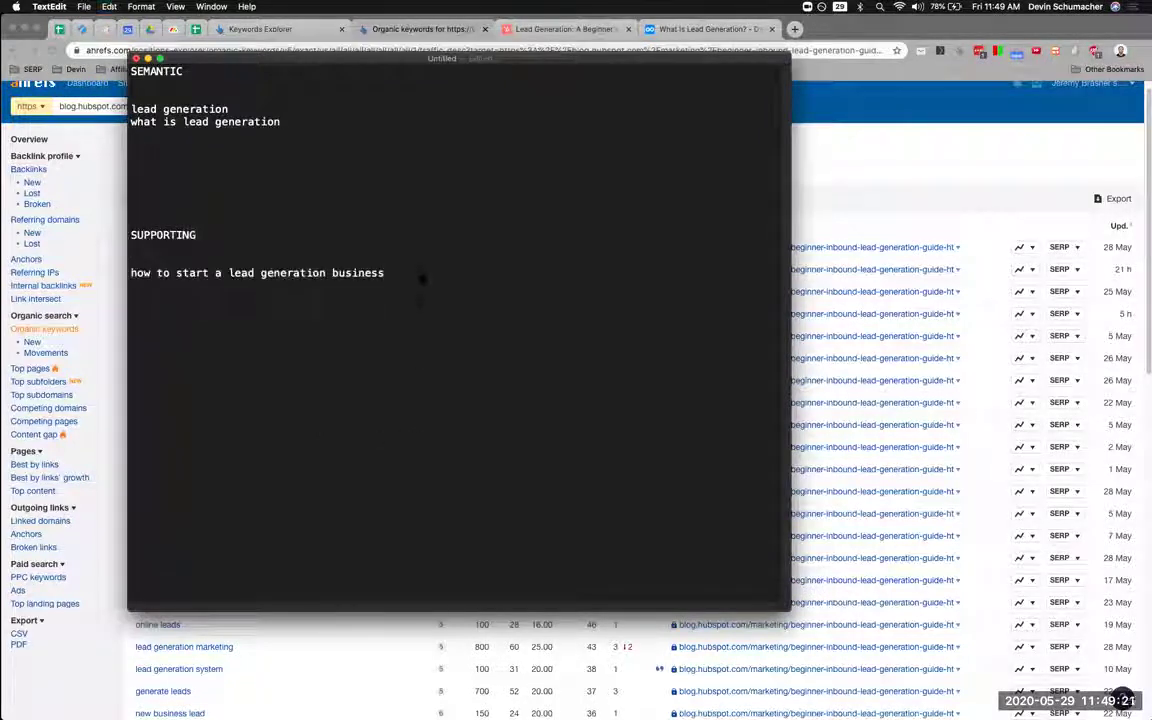
left_click_drag(422, 279, 116, 276)
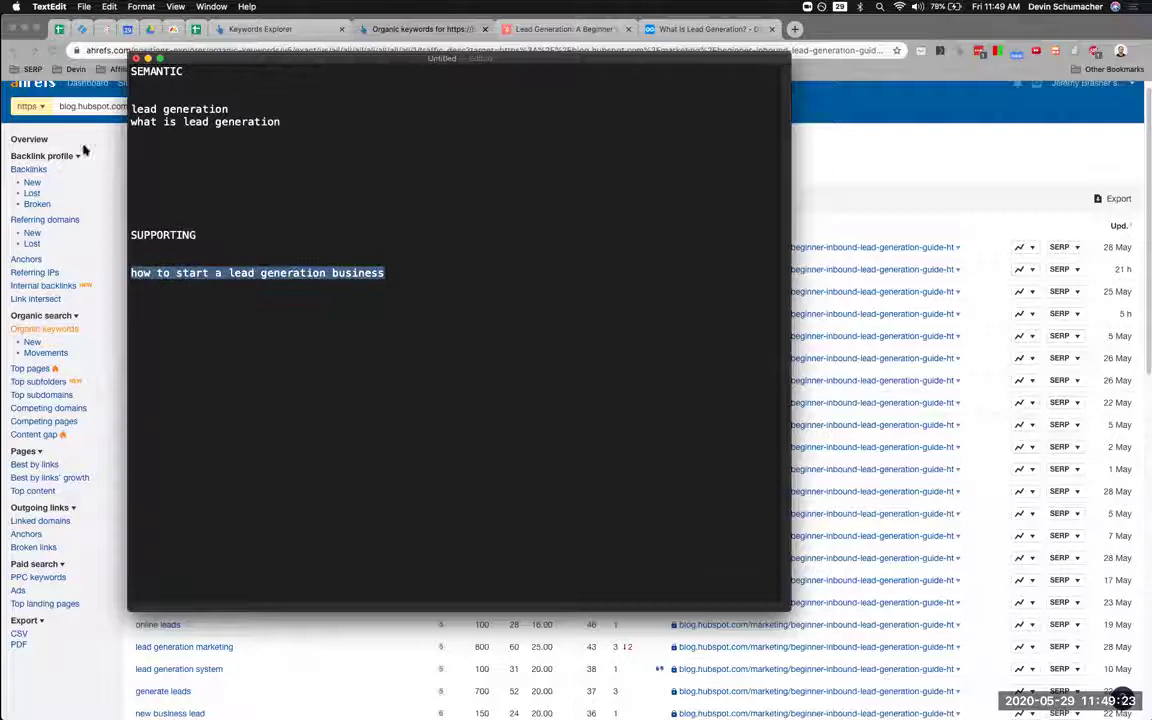
left_click(397, 281)
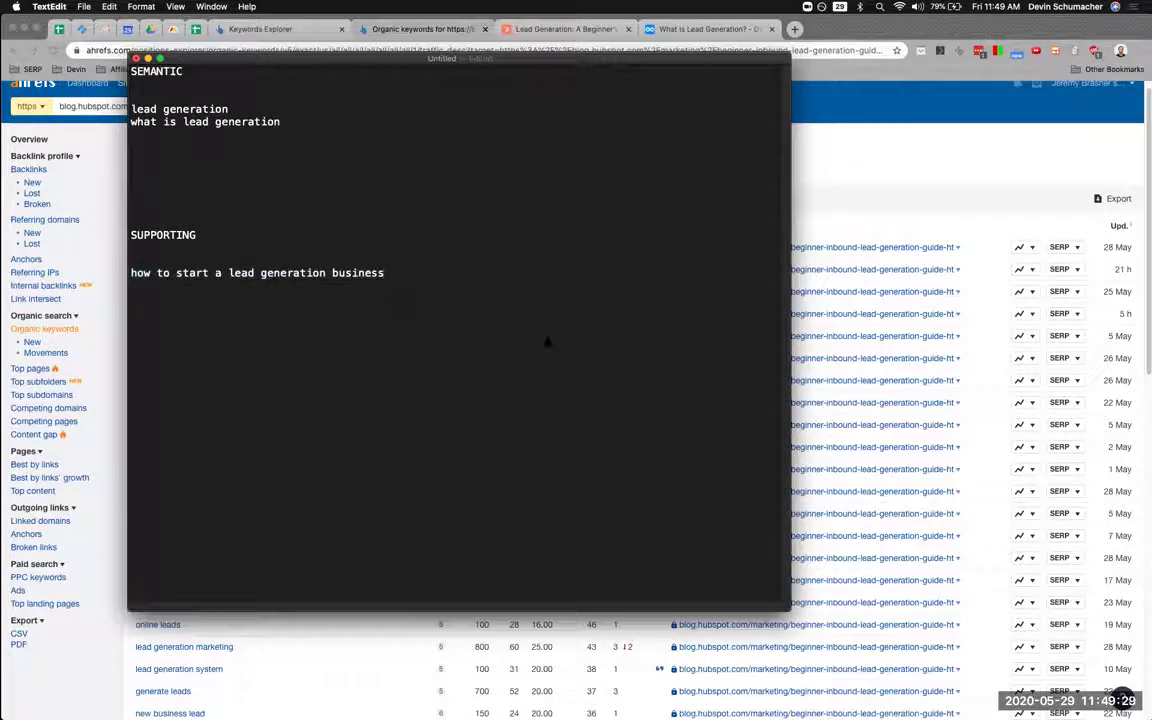
left_click_drag(418, 280, 67, 271)
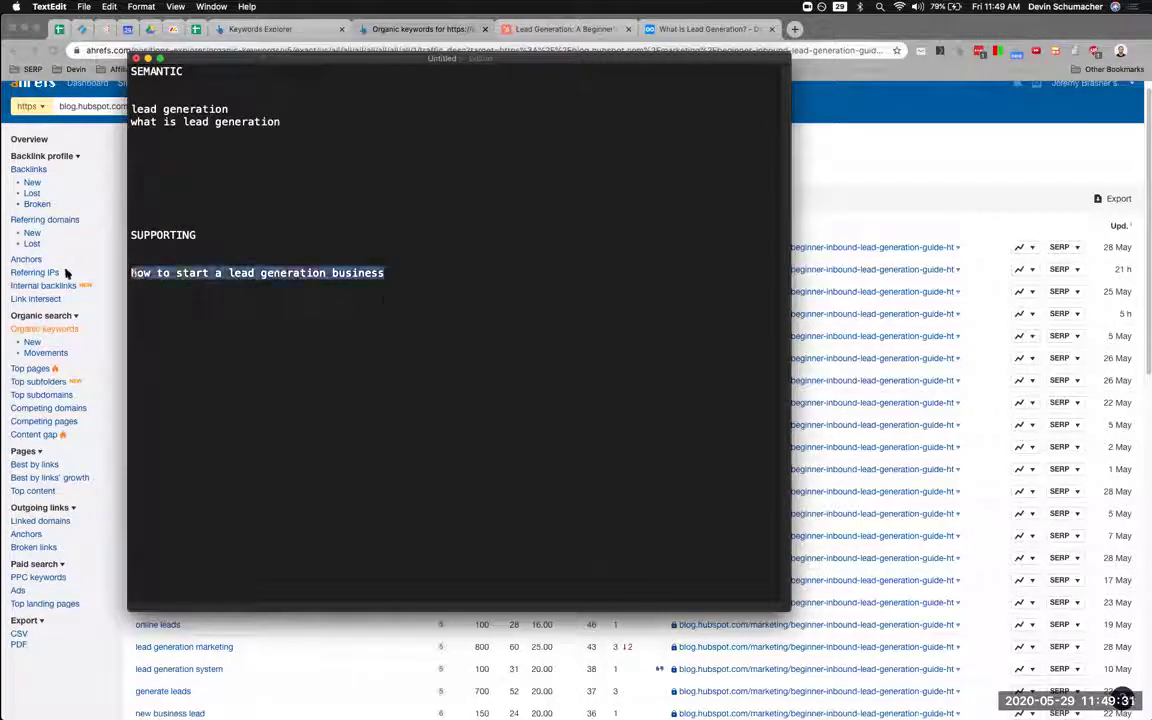
Copy the keyword "online lead generation" from the Ahrefs report into the SEMANTIC list of the TextEdit note.
key("super+Tab")
scroll(200, 390, "down", 1)
left_click_drag(132, 436, 251, 428)
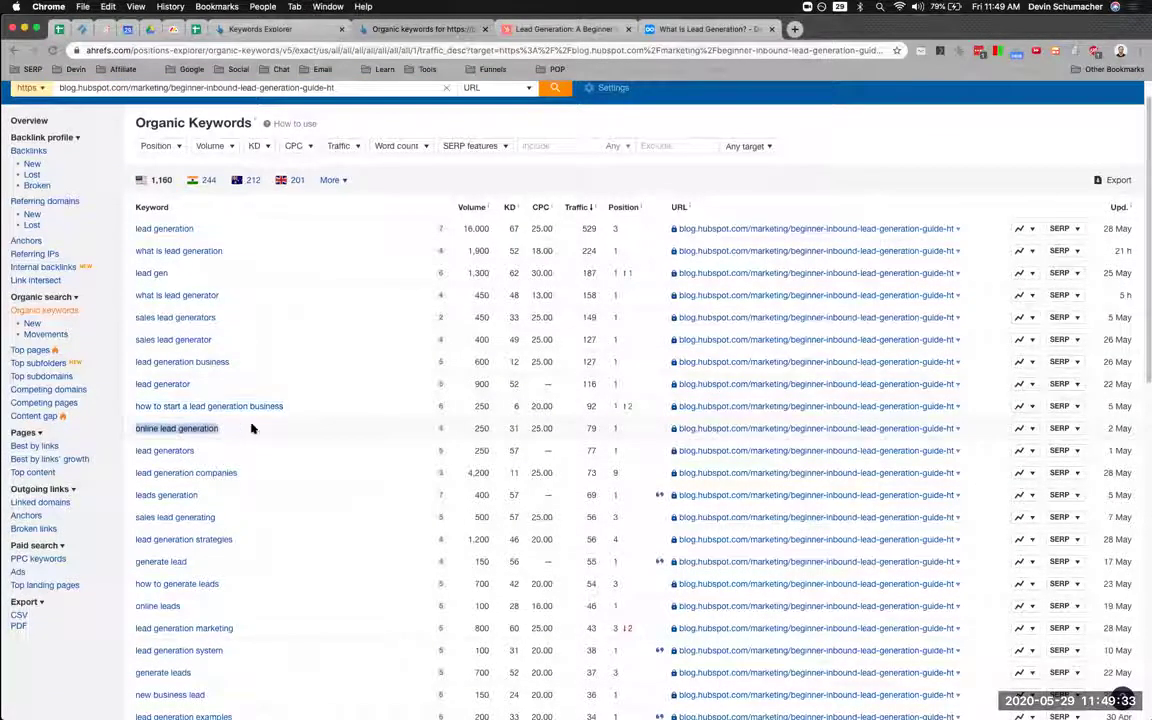
key("super+Tab")
left_click(178, 137)
key("super+v")
left_click(196, 210)
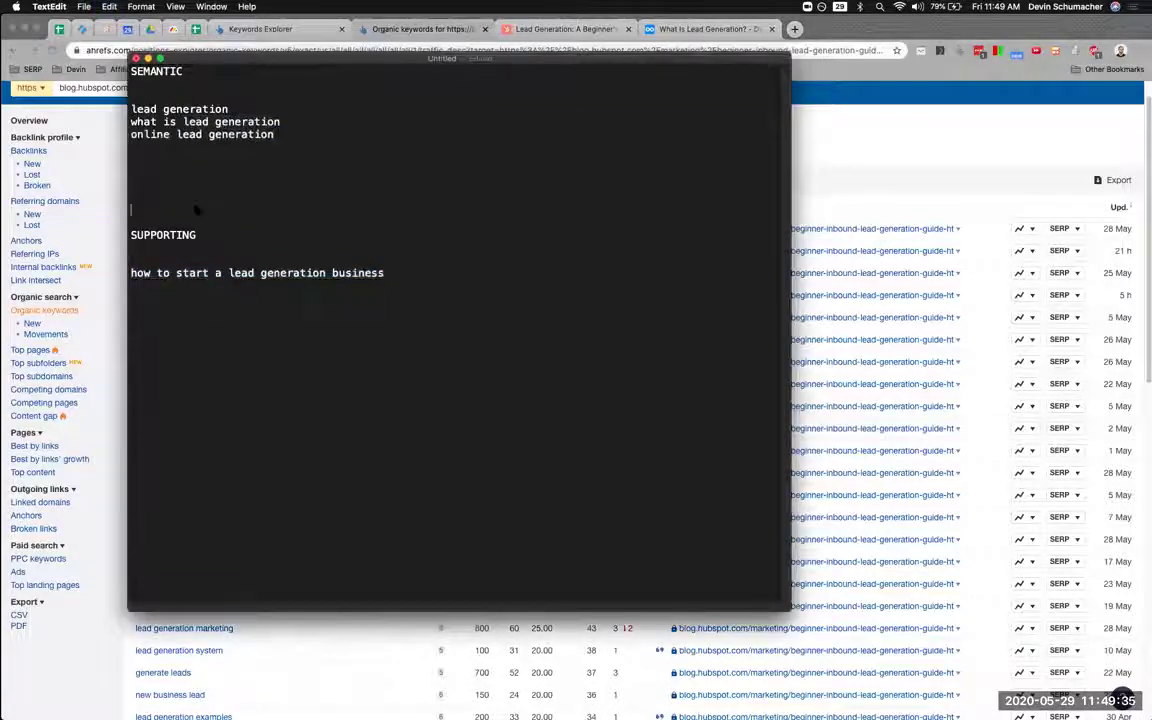
Copy the report keyword "sales lead generators", search Google for it in a separate tab, and examine which pages rank.
key("super+Tab")
scroll(221, 272, "down", 2)
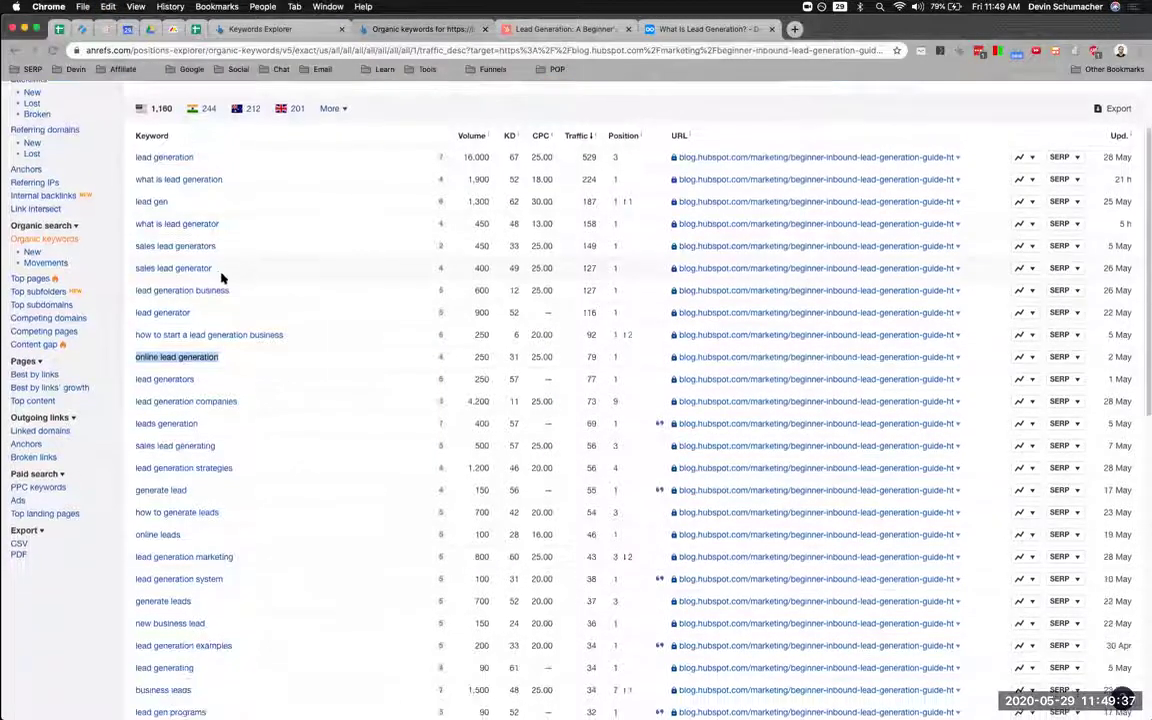
scroll(218, 276, "down", 1)
scroll(185, 190, "down", 1)
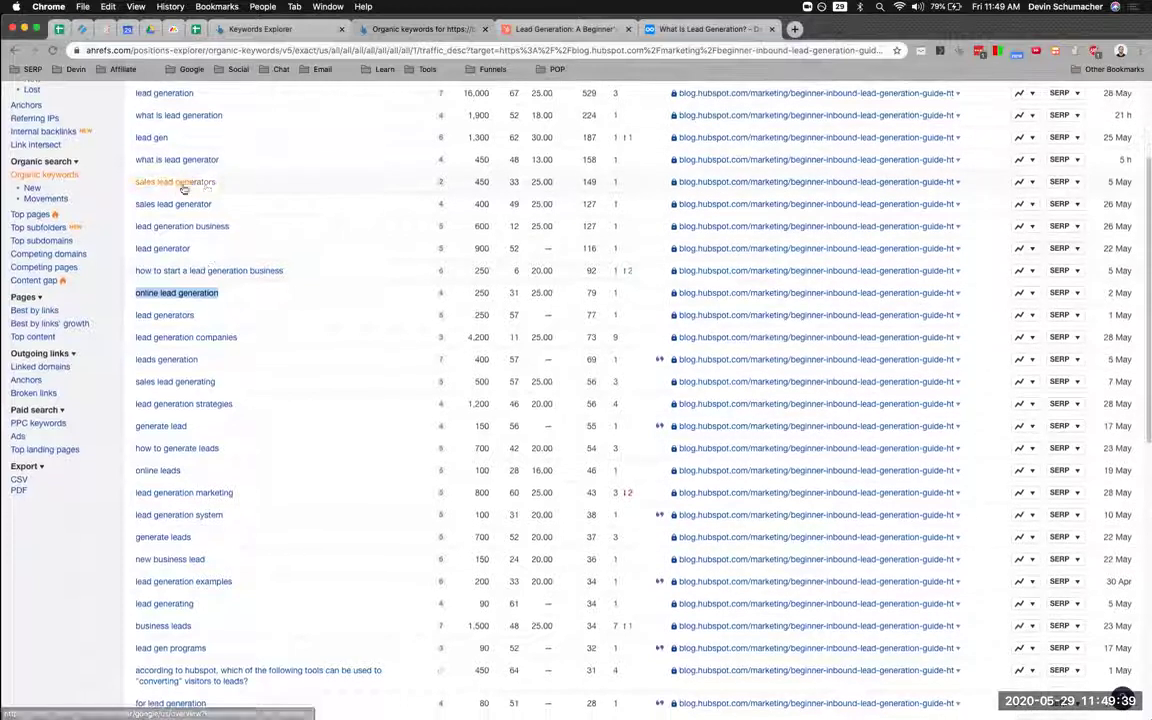
left_click_drag(220, 182, 134, 182)
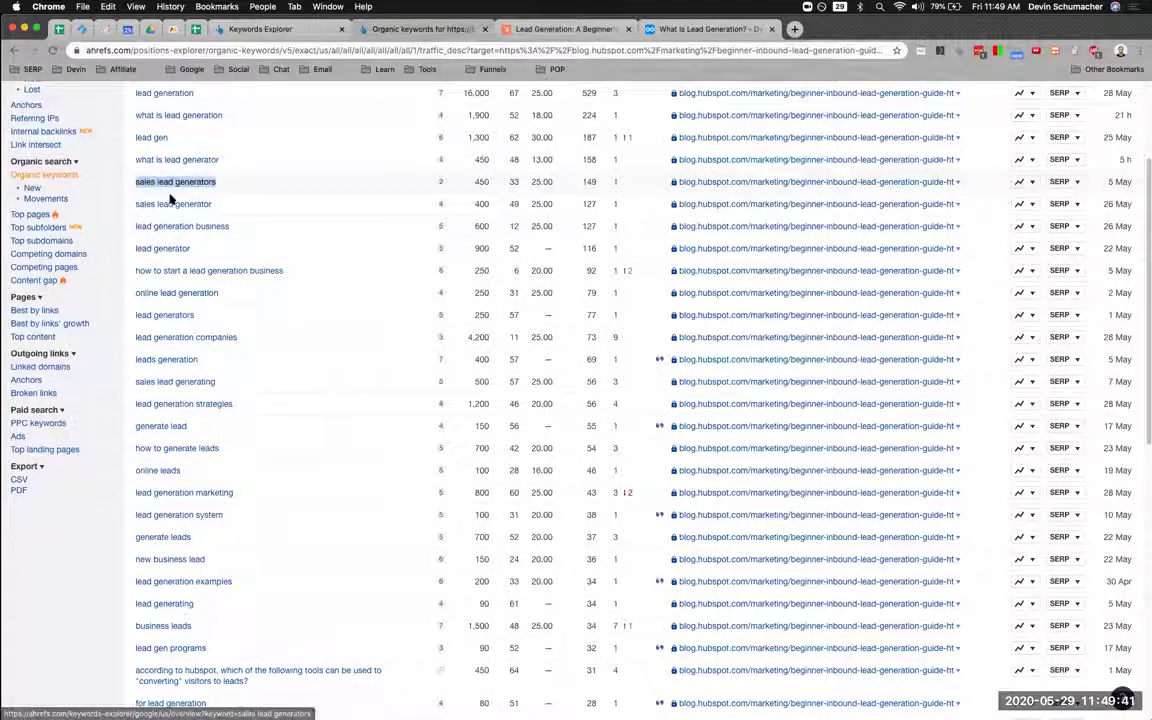
key("super+c")
key("super+t")
key("super+v")
key("Return")
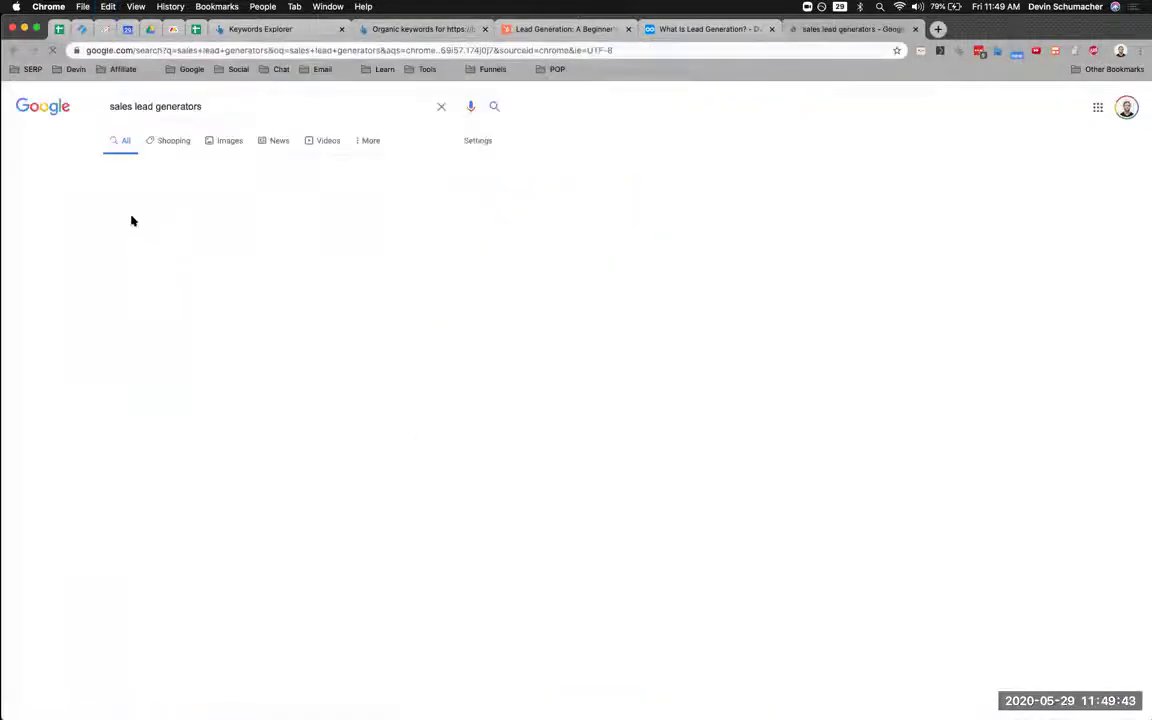
scroll(73, 473, "down", 10)
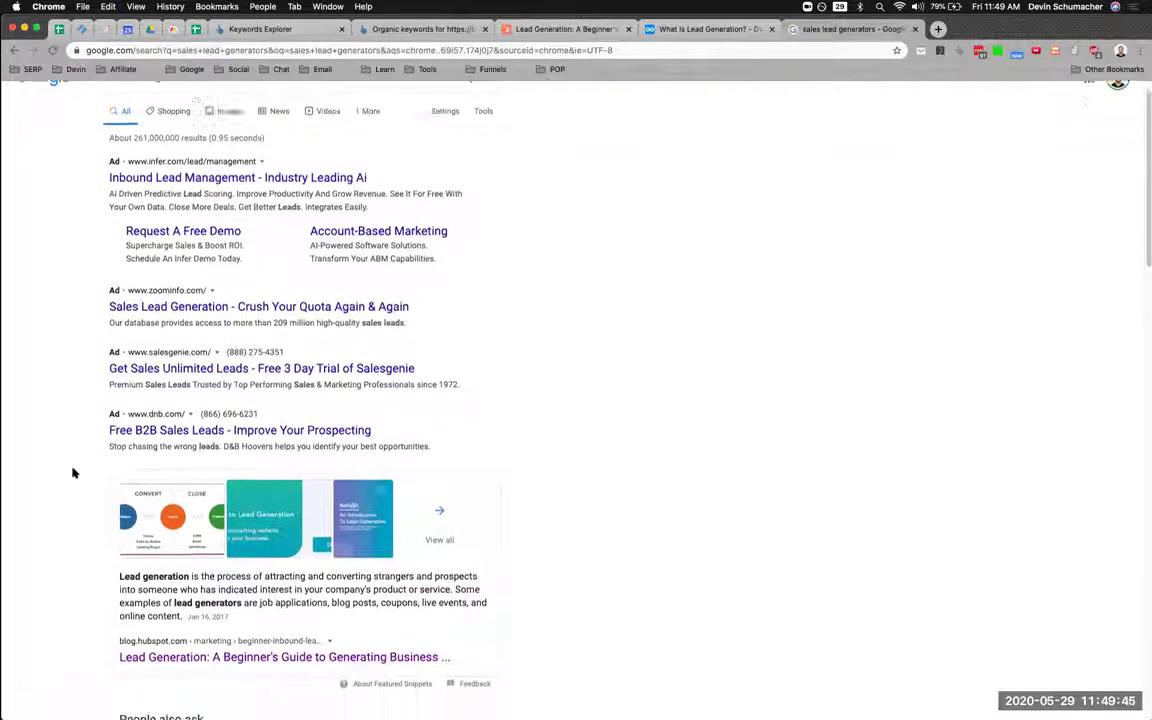
scroll(73, 473, "down", 1)
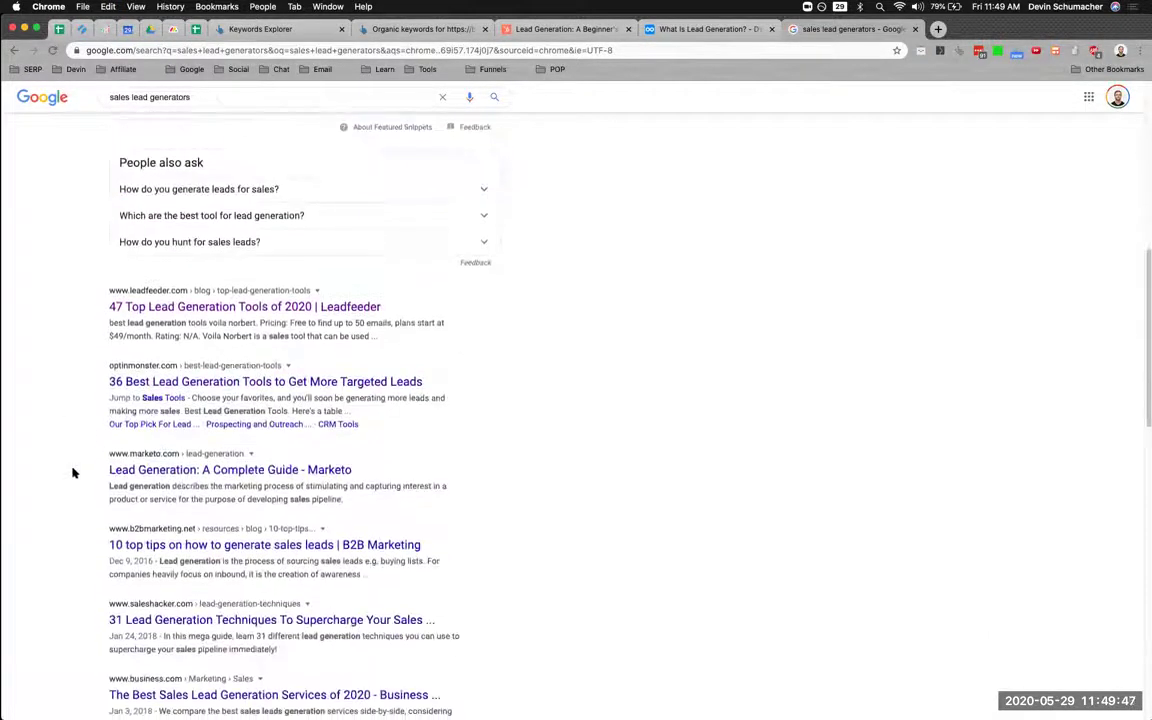
scroll(83, 561, "down", 3)
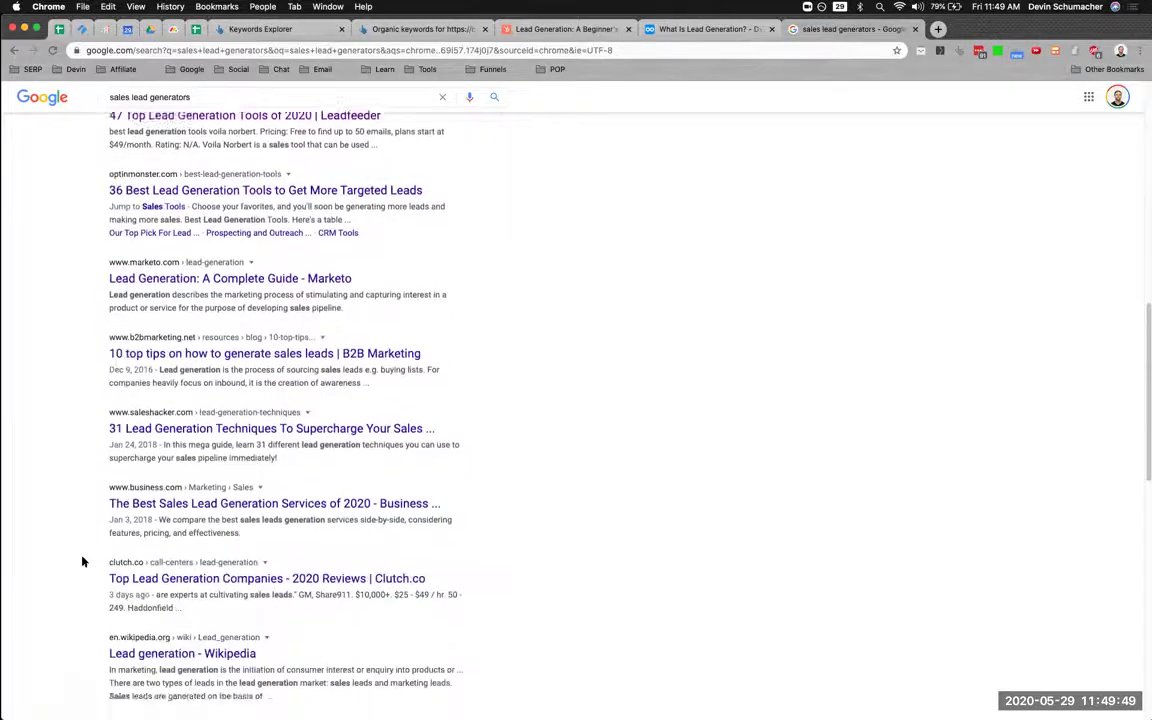
scroll(83, 561, "up", 6)
scroll(83, 561, "down", 4)
Add the copied keyword "sales lead generators" on a new line of the SUPPORTING list in the TextEdit note.
key("super+Tab")
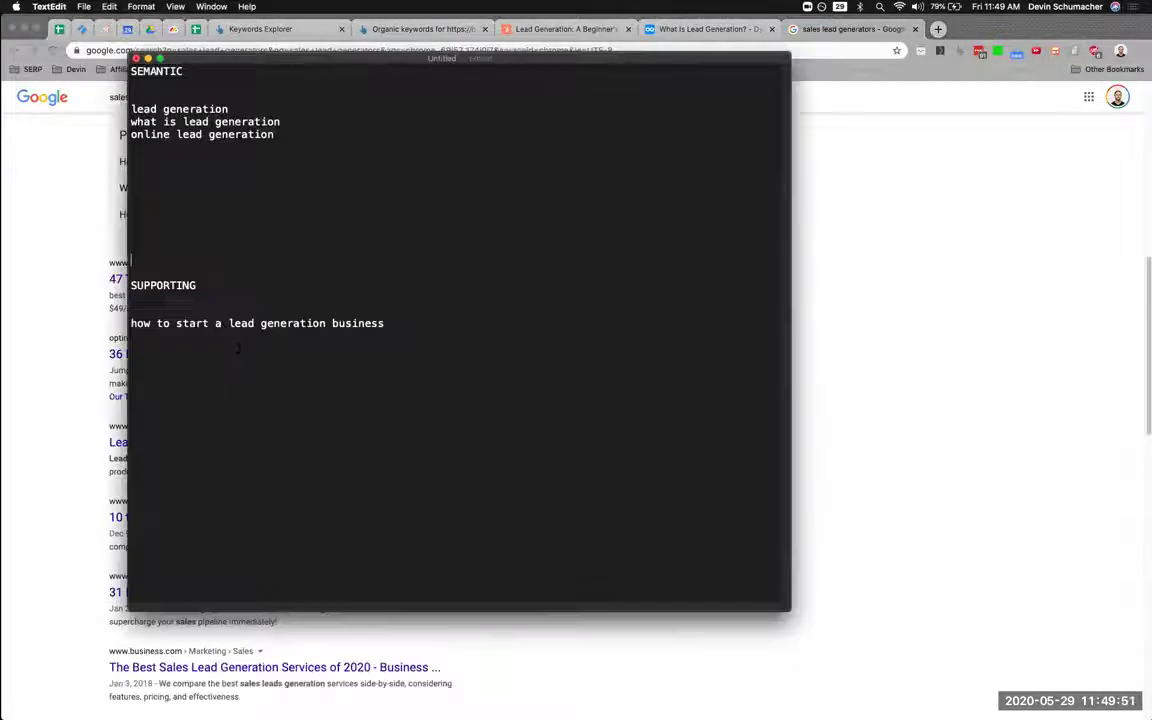
key("Return")
key("super+v")
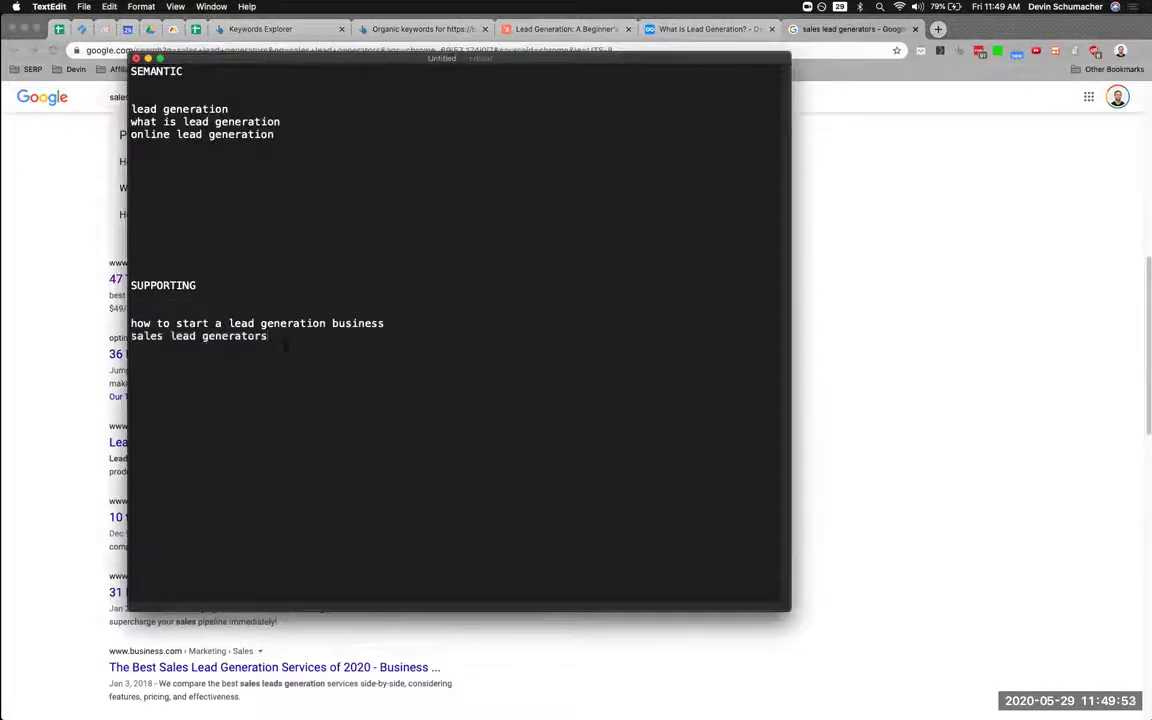
left_click_drag(285, 341, 123, 339)
Switch back to Chrome, close the HubSpot lead generation article's tab and return to the Organic Keywords report.
left_click(738, 38)
left_click(697, 35)
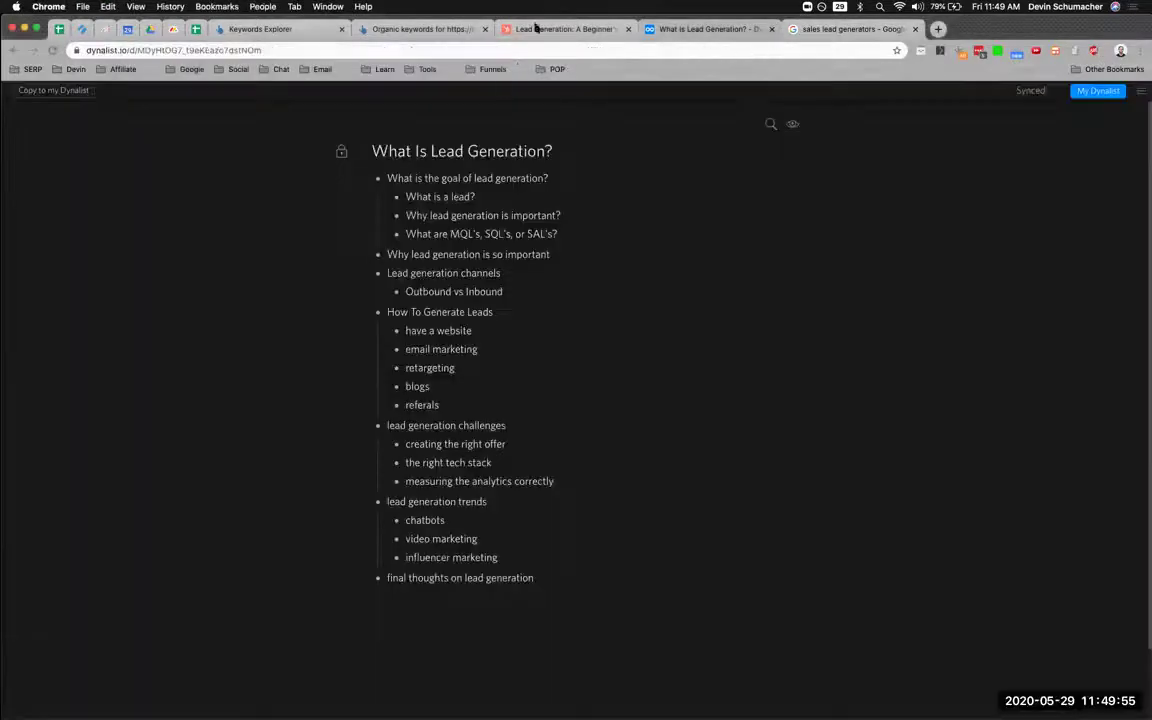
left_click(540, 29)
key("super+w")
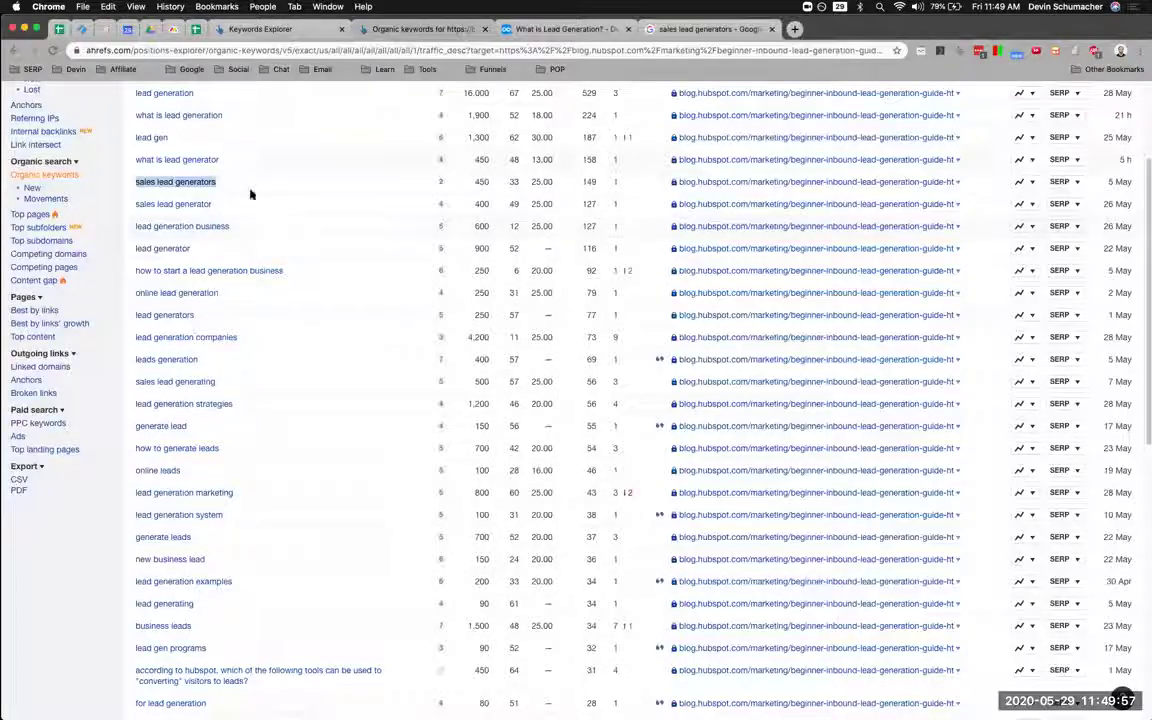
Copy the keyword "lead generation companies" from the report onto a new line of the note's SUPPORTING list in TextEdit.
left_click_drag(128, 340, 267, 337)
key("super+c")
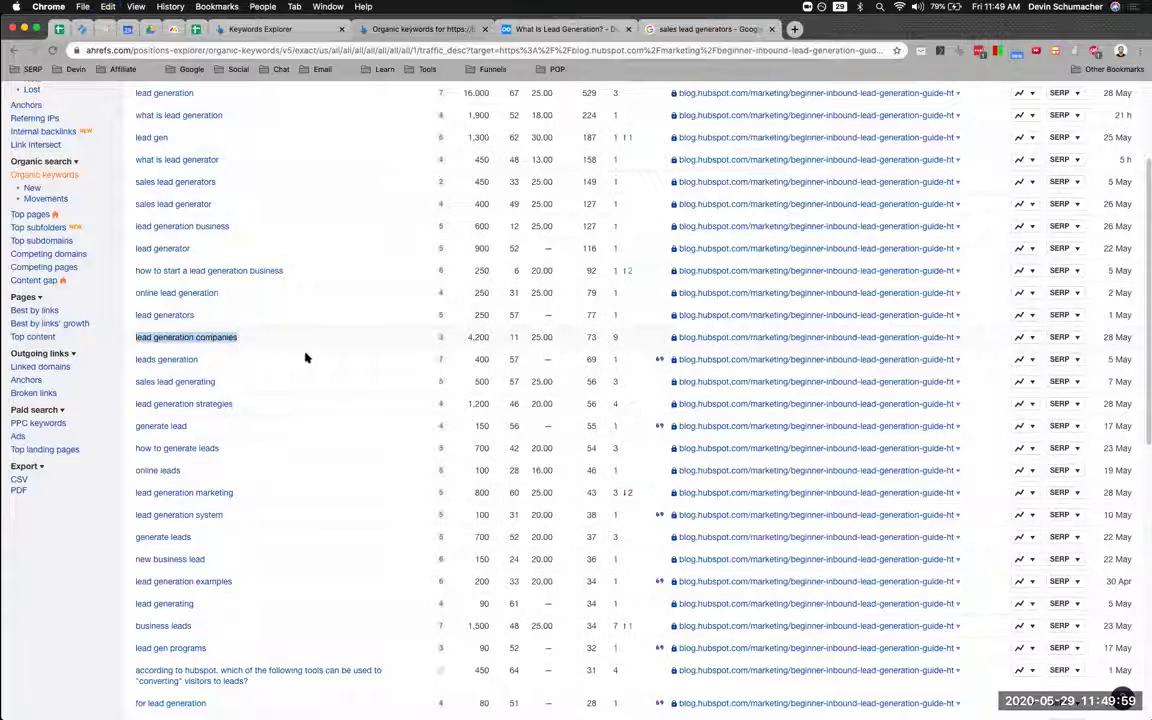
key("super+Tab")
left_click(309, 342)
key("Return")
key("super+v")
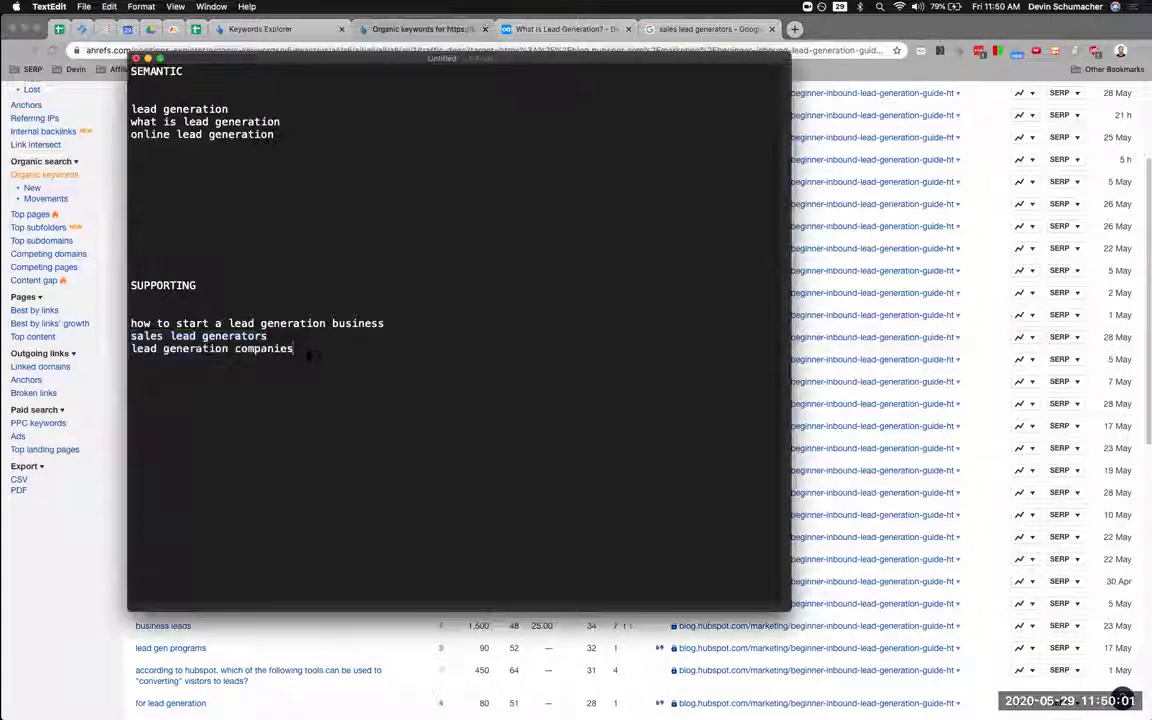
key("shift+super+Left")
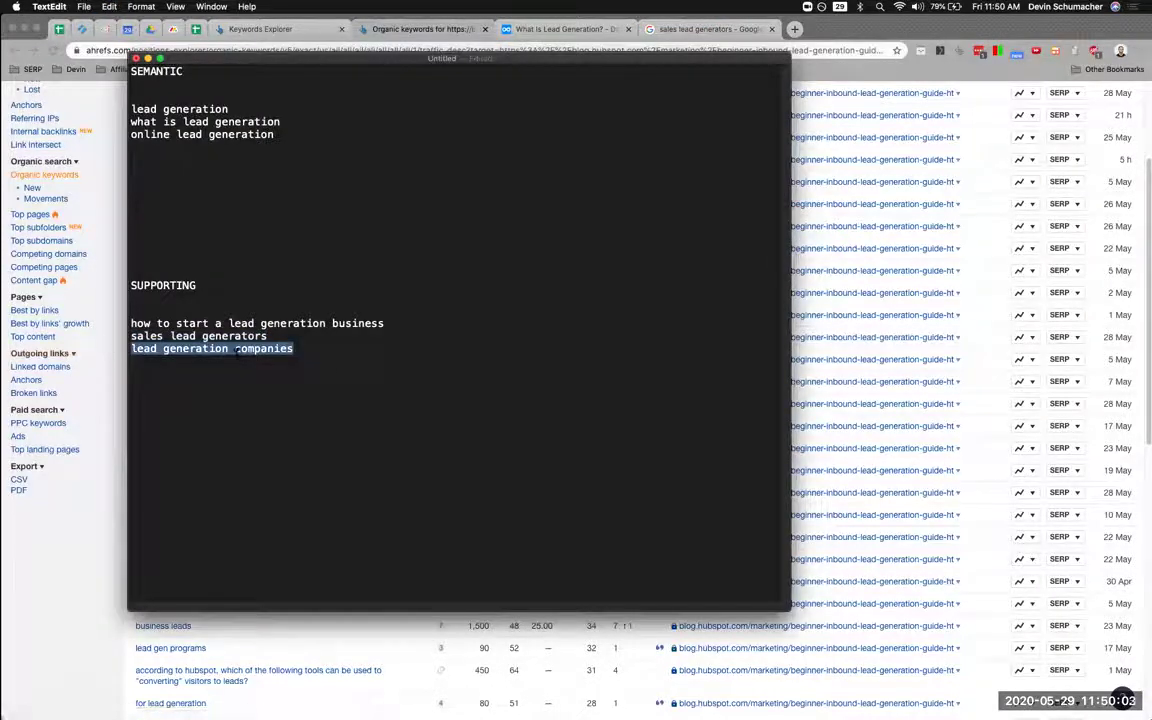
key("shift+Up")
key("shift+Up")
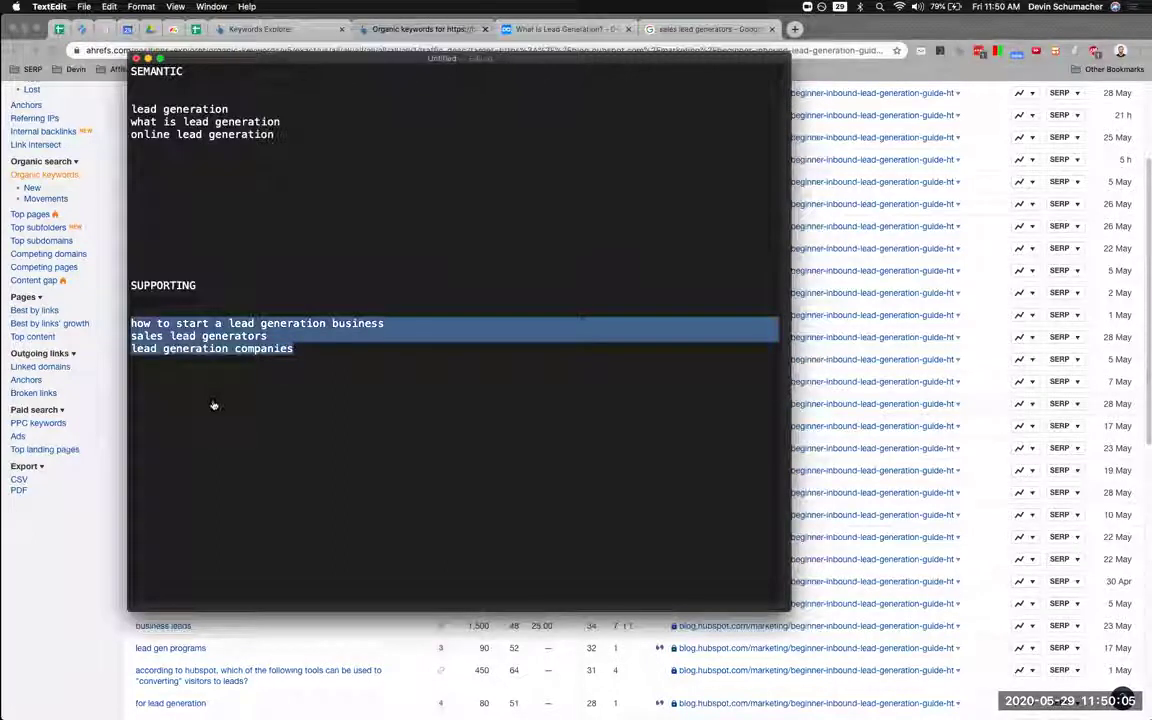
Copy the keyword "lead generation strategies" from the Ahrefs report to the end of the SUPPORTING list in TextEdit.
key("super+Tab")
left_click_drag(233, 403, 140, 403)
key("super+c")
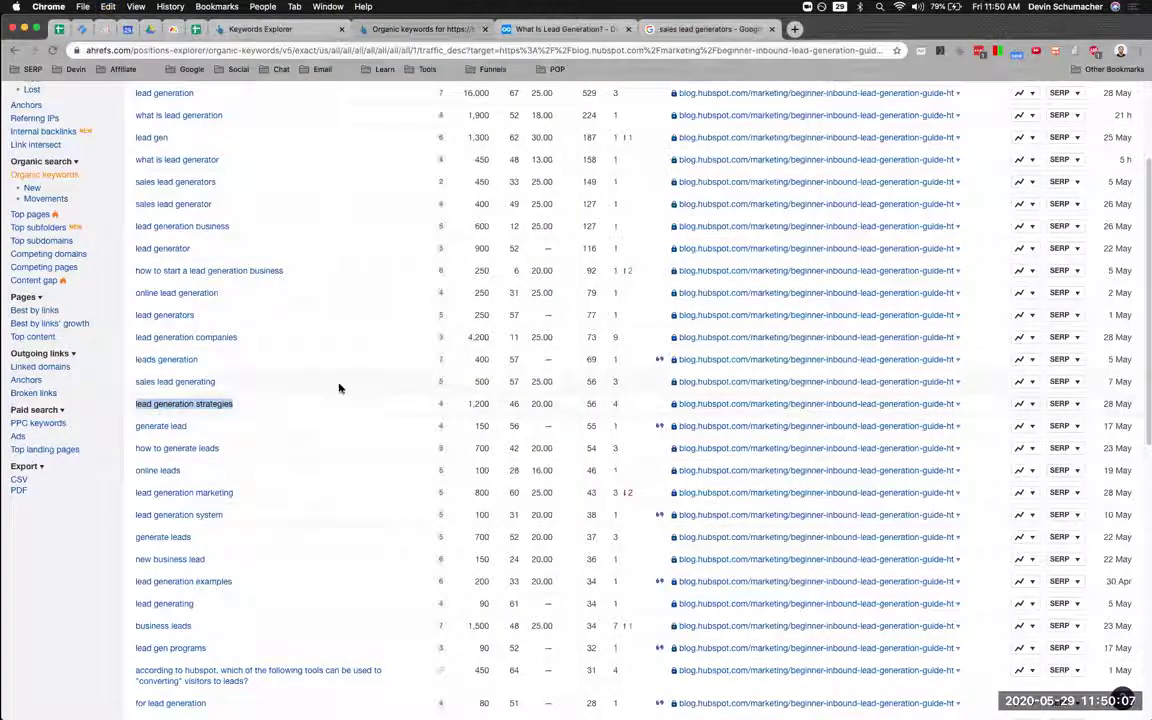
key("super+Tab")
key("Right")
key("Return")
key("super+v")
Copy the report keyword "how to generate leads" into the TextEdit note as the first entry under SUPPORTING.
key("super+Tab")
scroll(333, 367, "down", 5)
left_click_drag(131, 284, 213, 284)
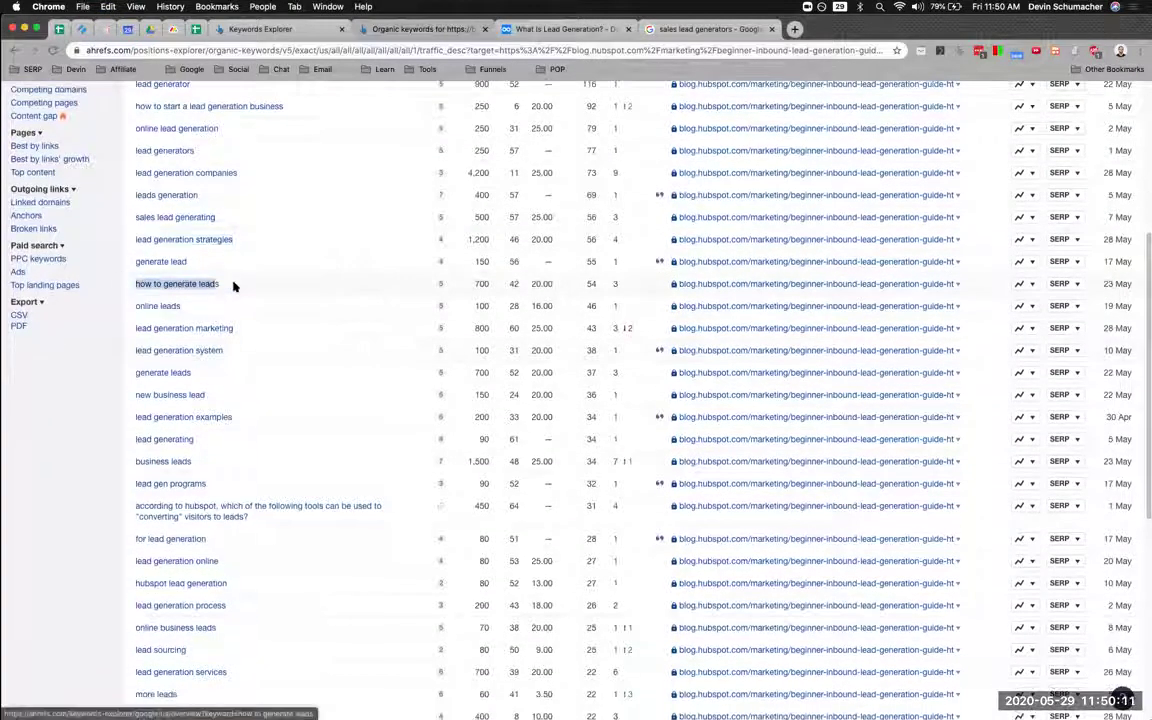
key("super+Tab")
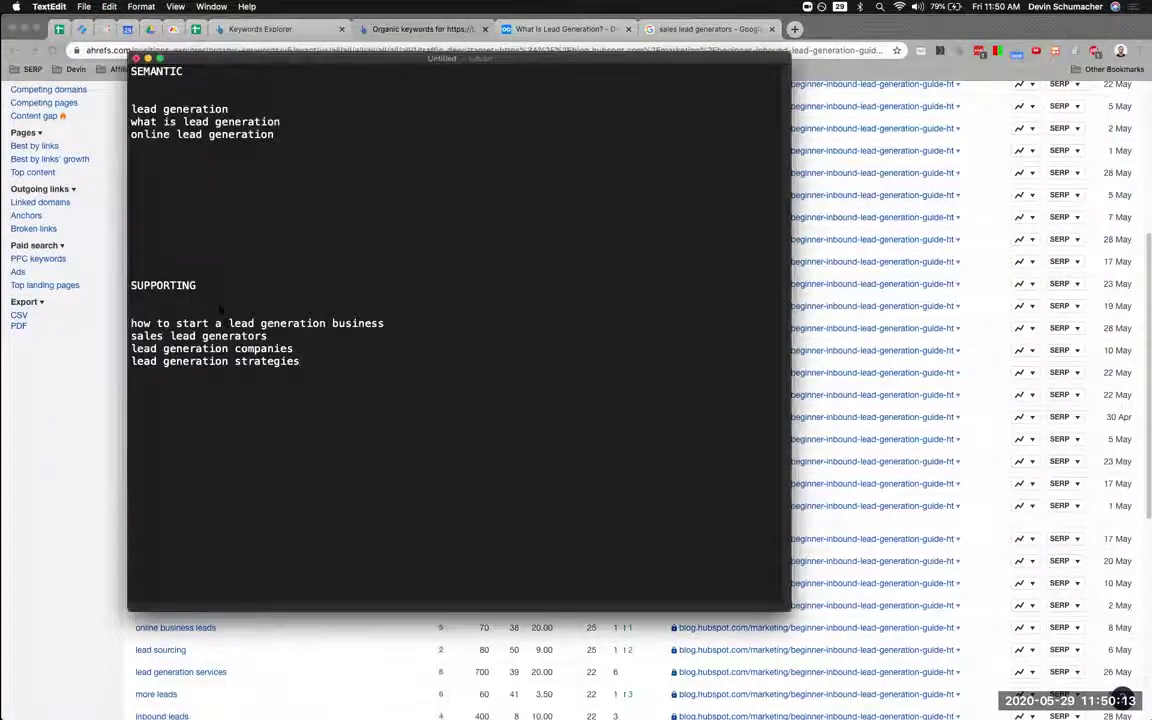
left_click(224, 247)
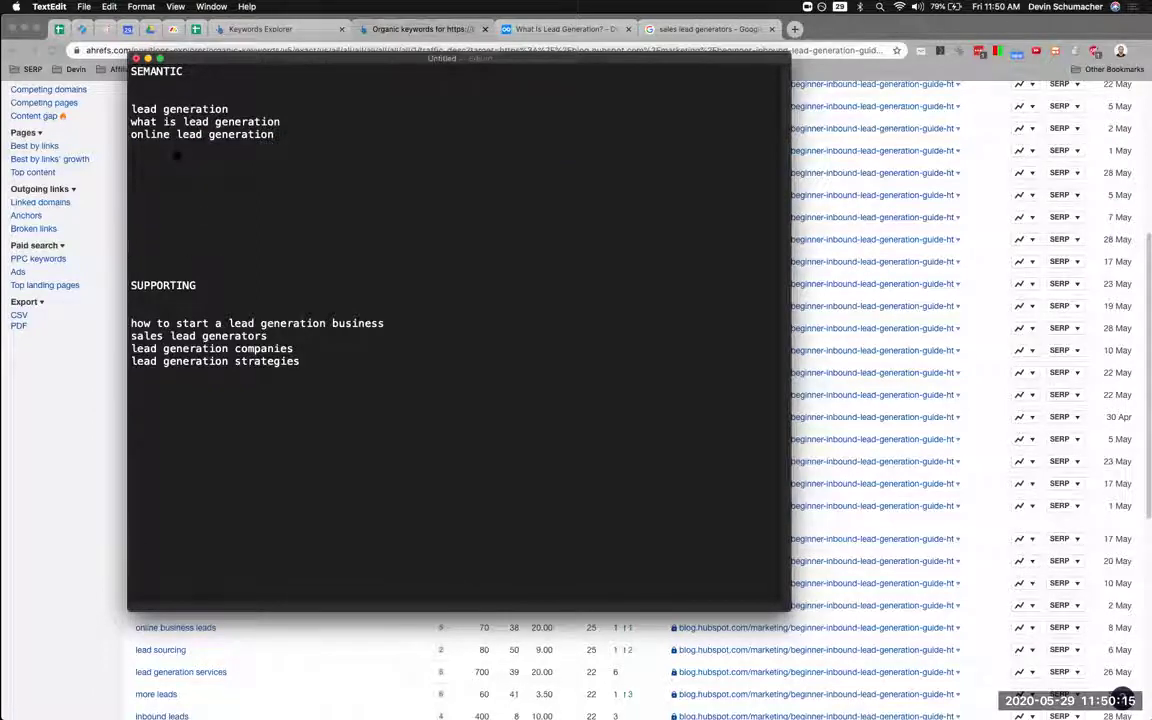
left_click(193, 310)
key("super+v")
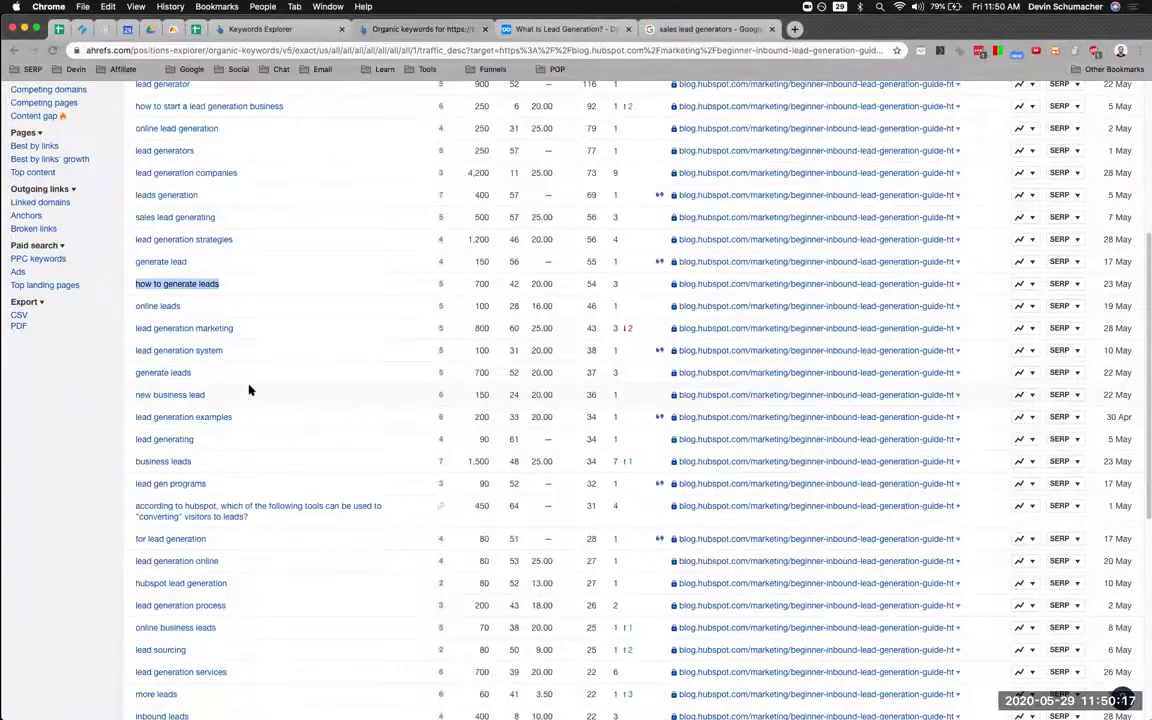
Copy the keyword "lead generation marketing" from the Ahrefs report to the end of the SEMANTIC list in the TextEdit note.
left_click_drag(134, 329, 283, 332)
key("super+Tab")
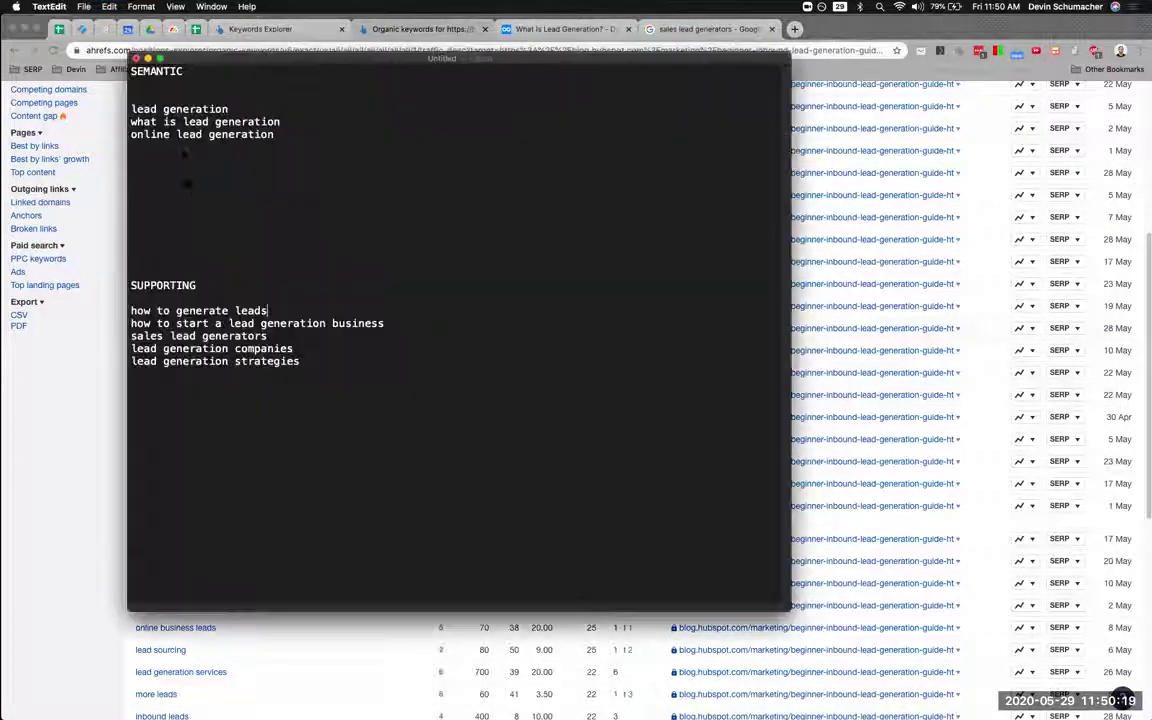
key("super+v")
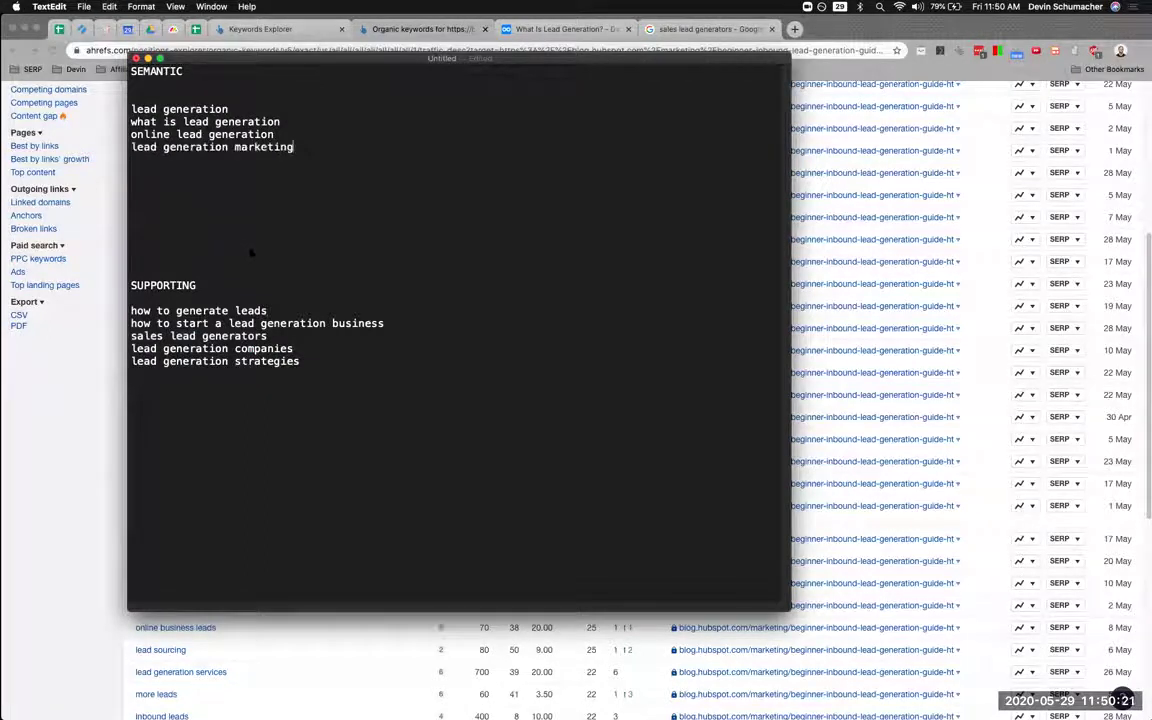
Return to Chrome and copy the keyword "lead generation examples" from the report to the end of the note's SUPPORTING list in TextEdit.
key("super+Tab")
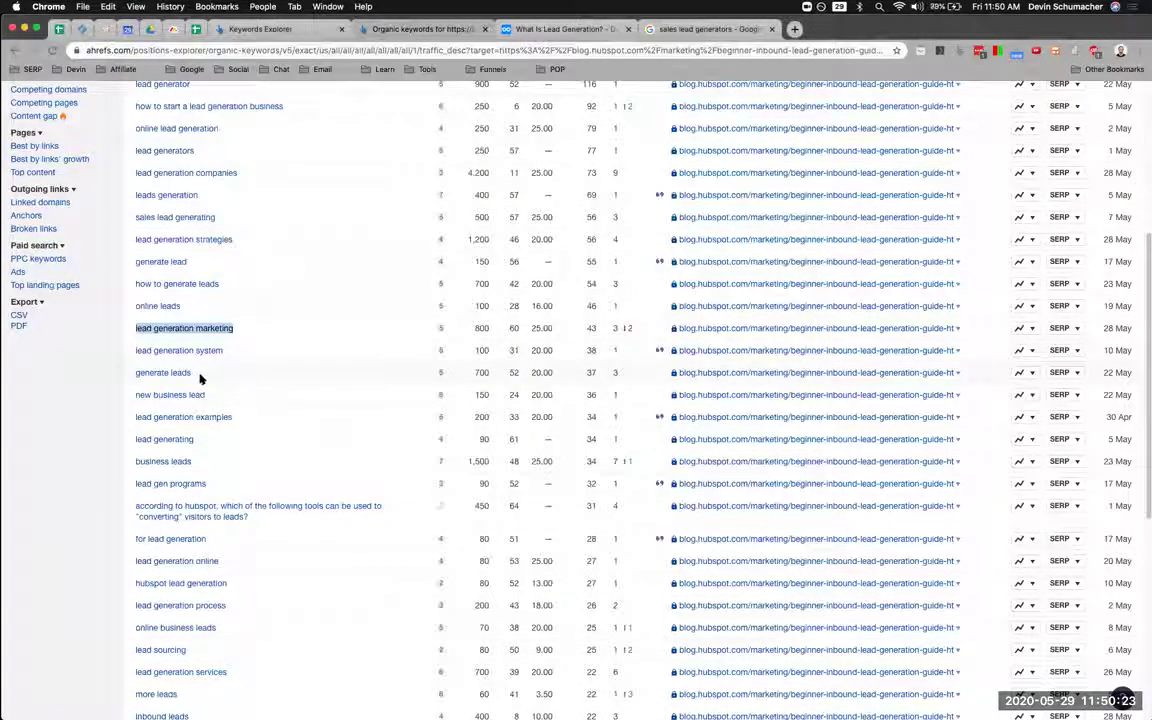
key("super+Tab")
key("super+Tab")
scroll(268, 378, "down", 5)
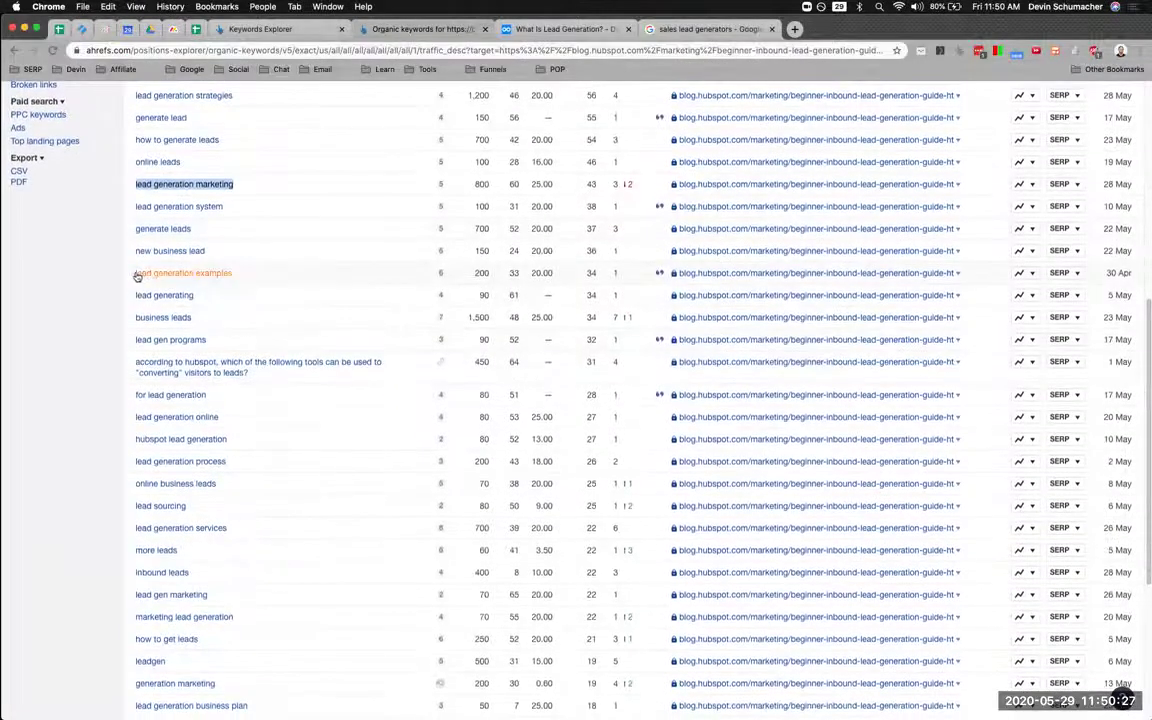
triple_click(278, 276)
key("super+c")
key("super+Tab")
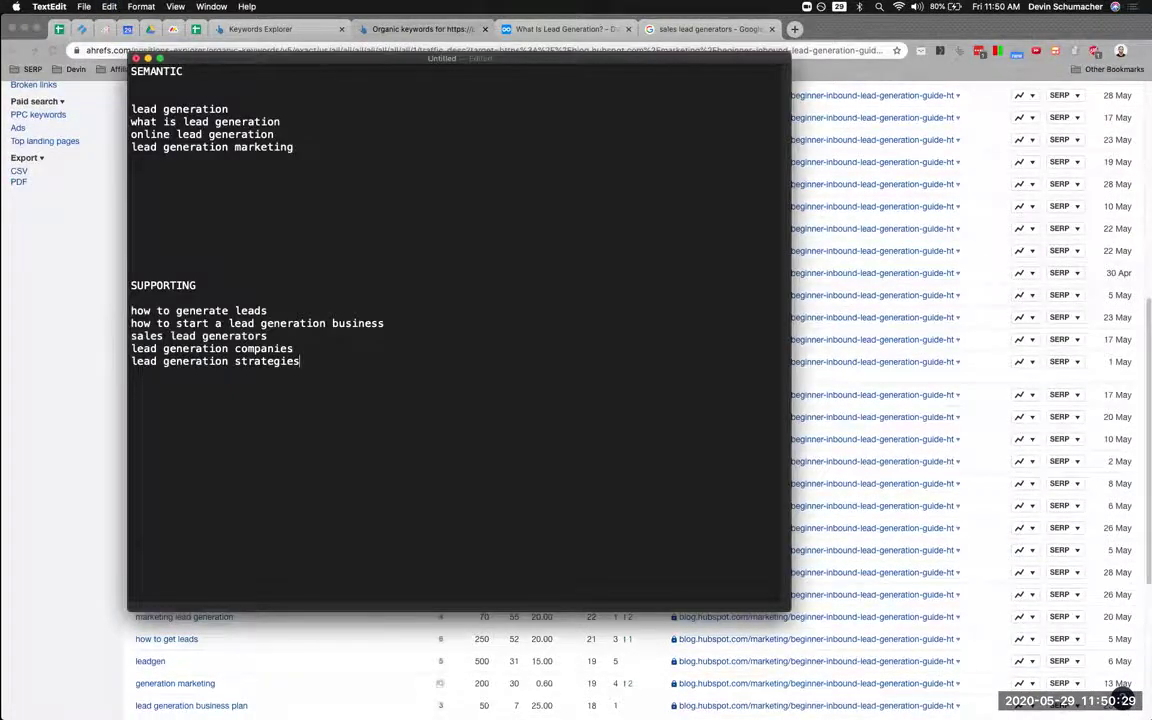
Copy the report keyword "lead generation process" onto a new last line of the SUPPORTING list in TextEdit.
key("super+Tab")
scroll(319, 373, "down", 3)
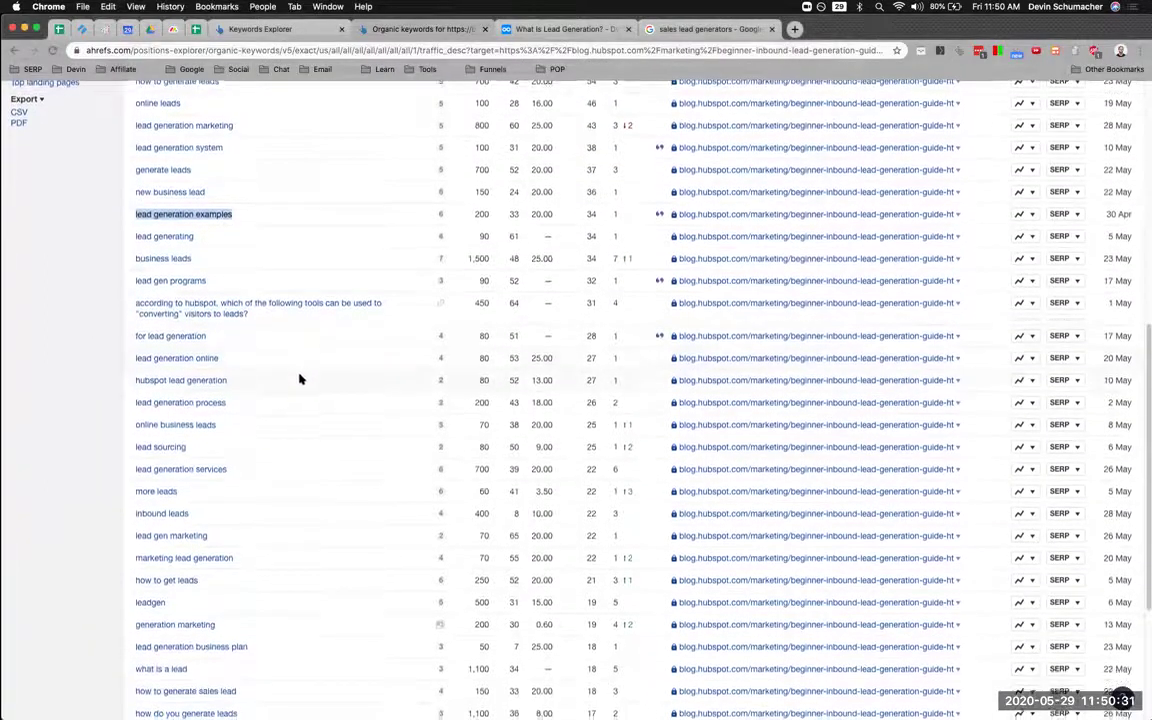
left_click_drag(126, 403, 231, 399)
key("super+Tab")
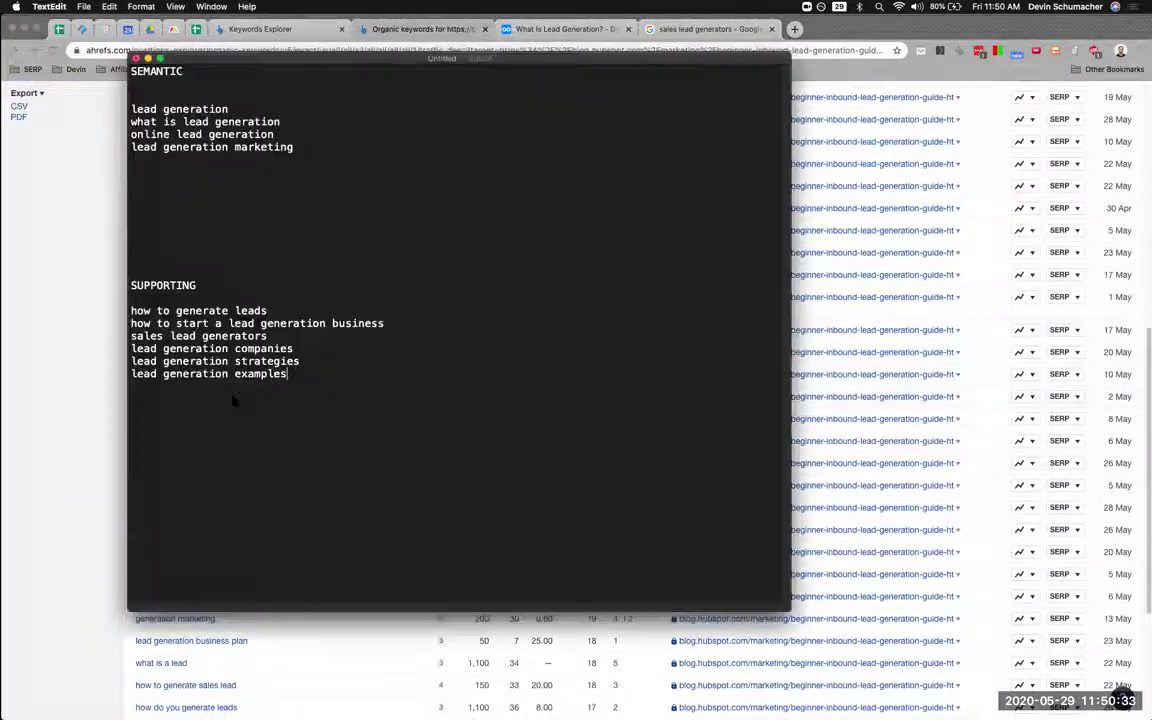
key("Return")
key("super+v")
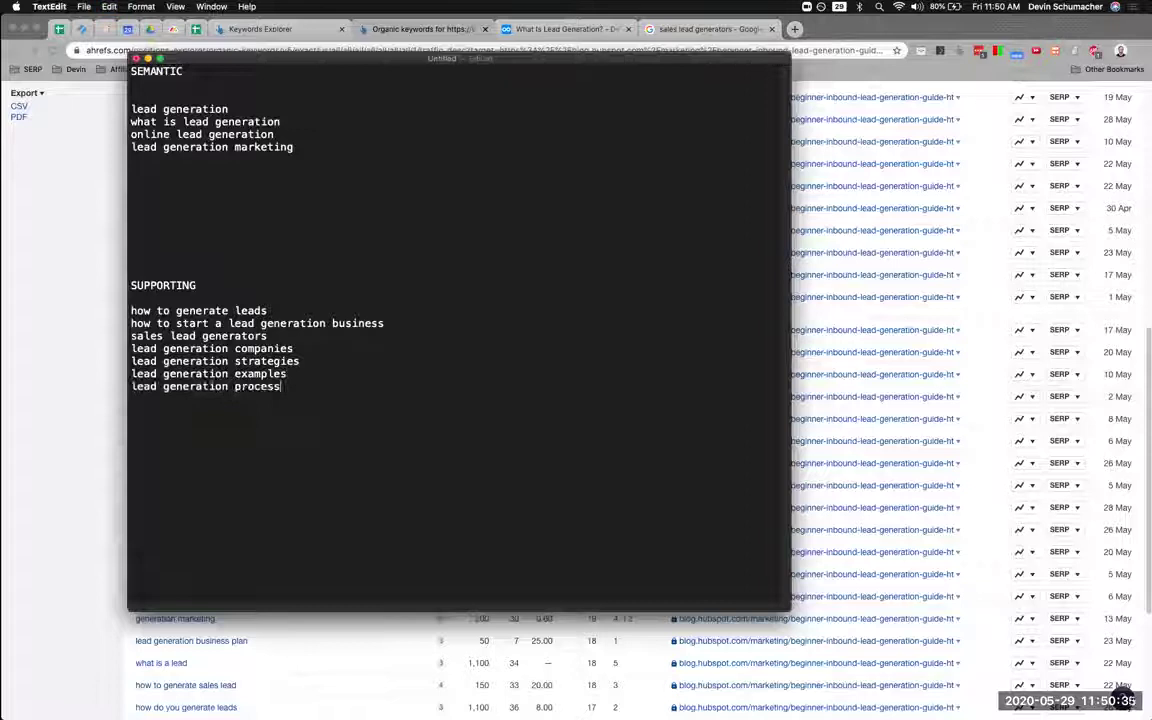
Move "lead generation process" directly below "how to generate leads" in the SUPPORTING list, without indentation.
left_click(277, 311)
key("Return")
key("super+v")
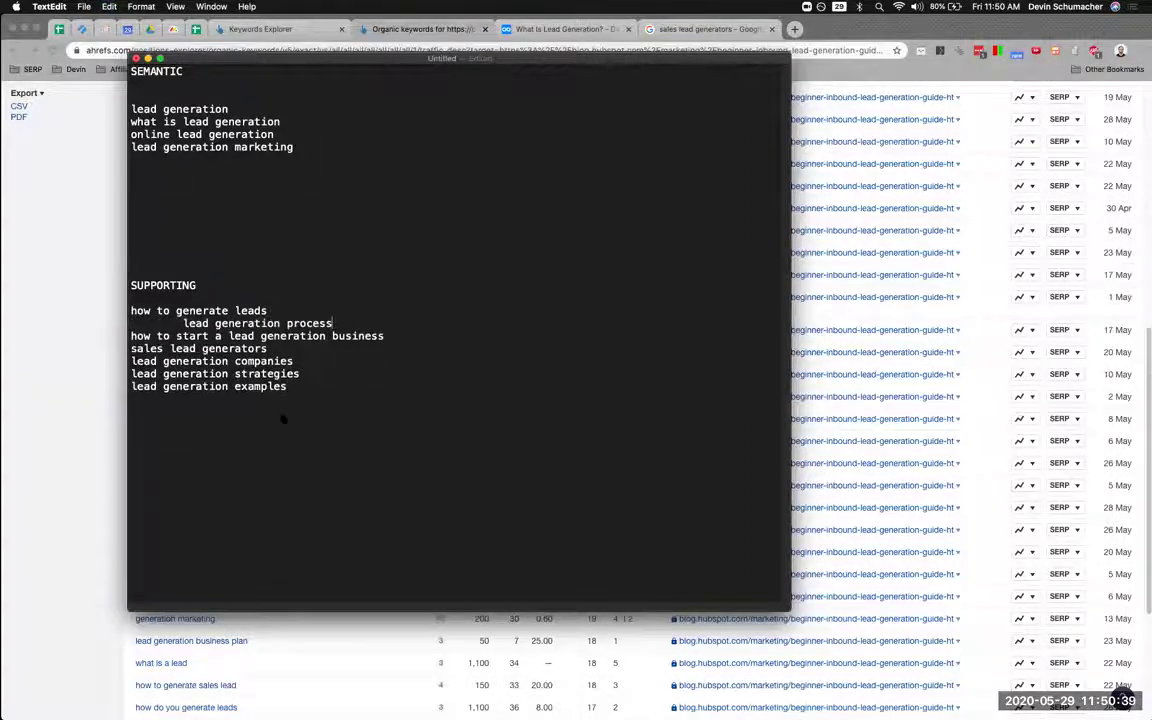
key("super+Tab")
key("super+Tab")
key("super+z")
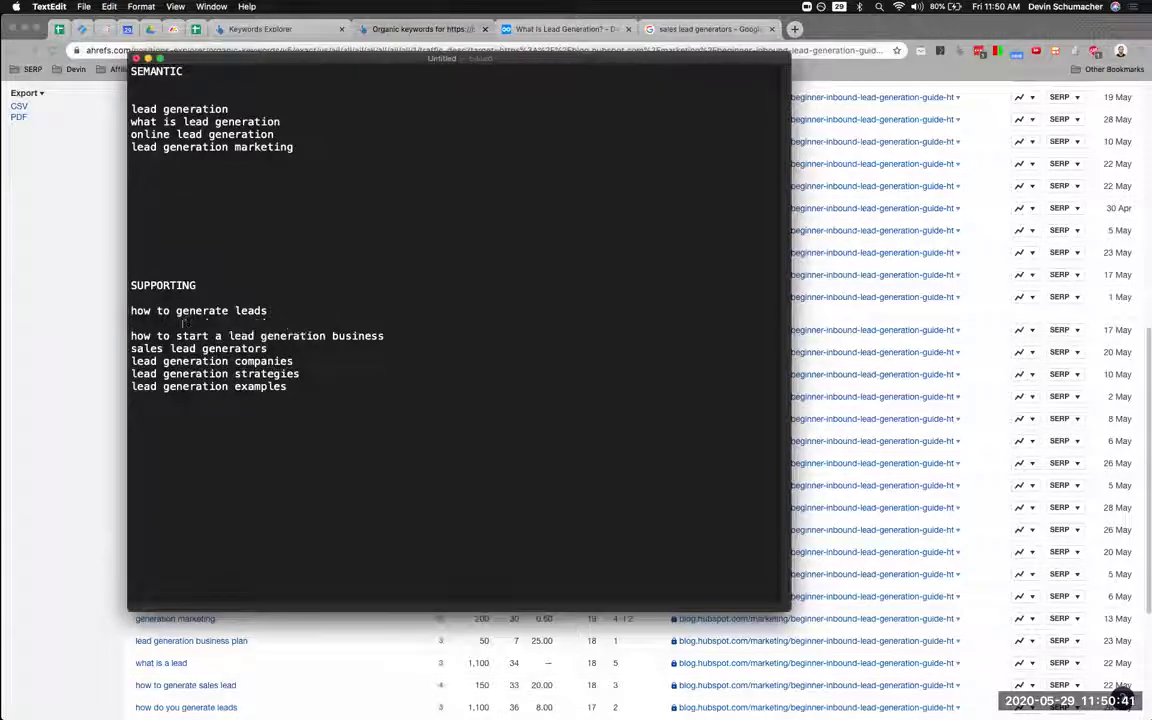
key("super+z")
key("super+shift+z")
Copy the keyword "lead generation services" from the report in Chrome to the end of the SUPPORTING list in TextEdit.
key("super+Tab")
scroll(300, 413, "down", 5)
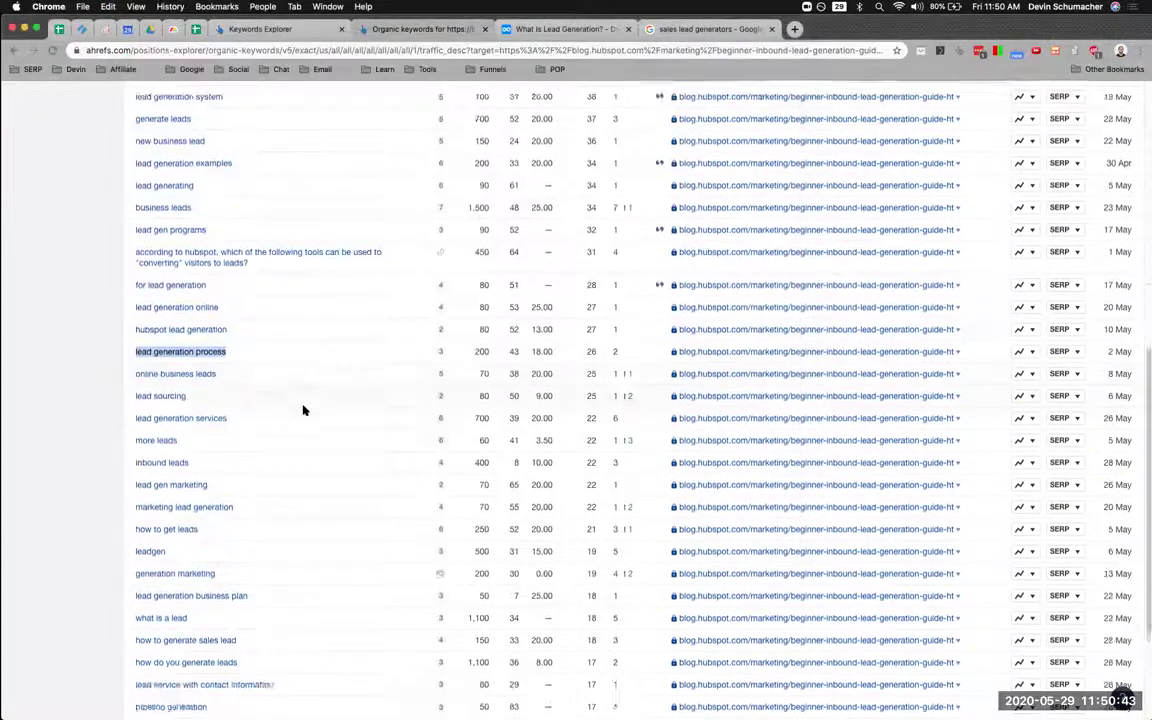
left_click_drag(136, 271, 275, 267)
key("super+Tab")
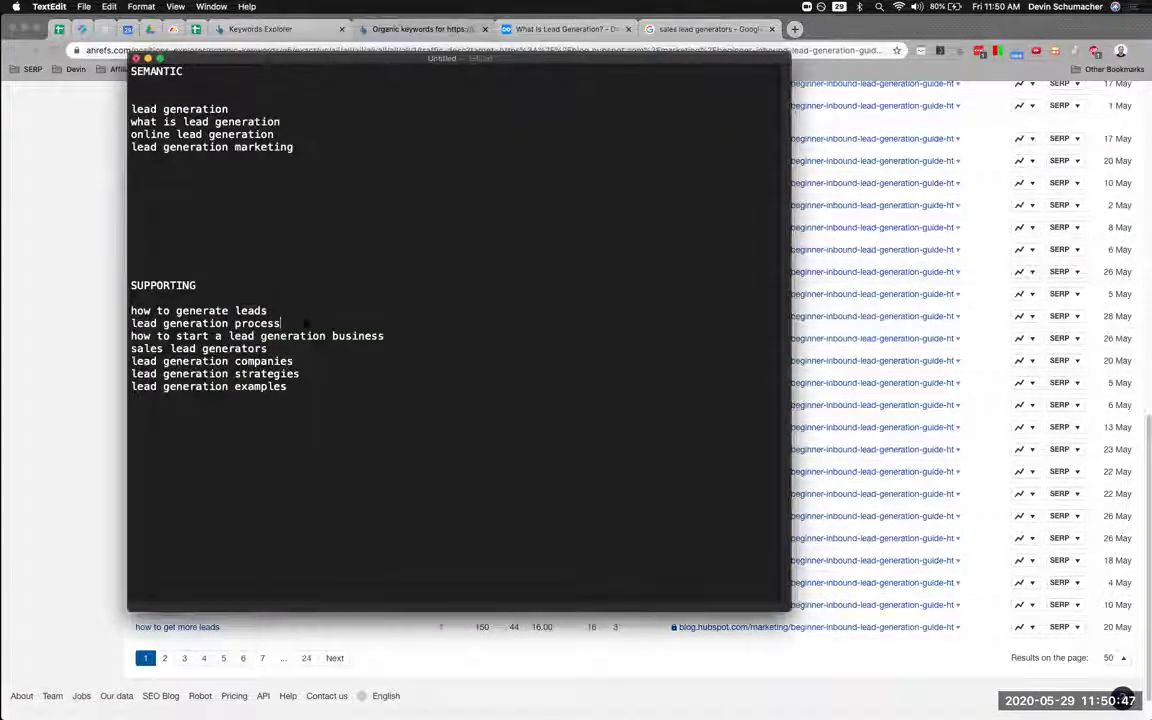
key("Return")
key("super+v")
key("BackSpace")
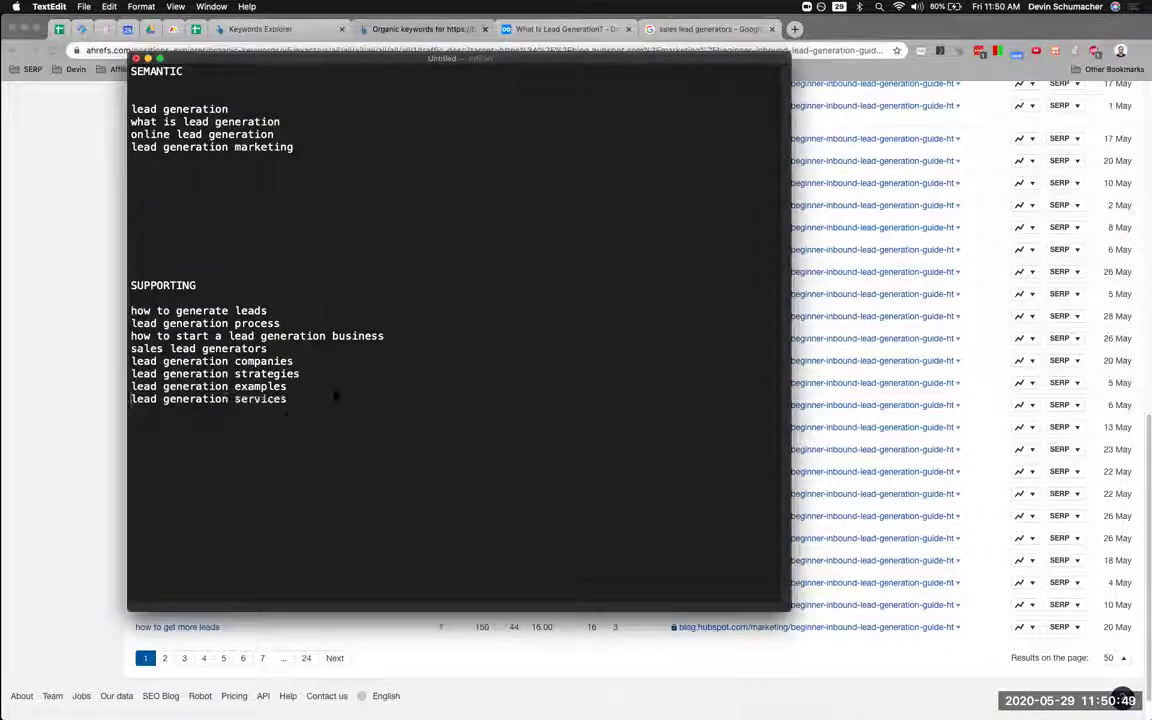
left_click_drag(287, 401, 113, 402)
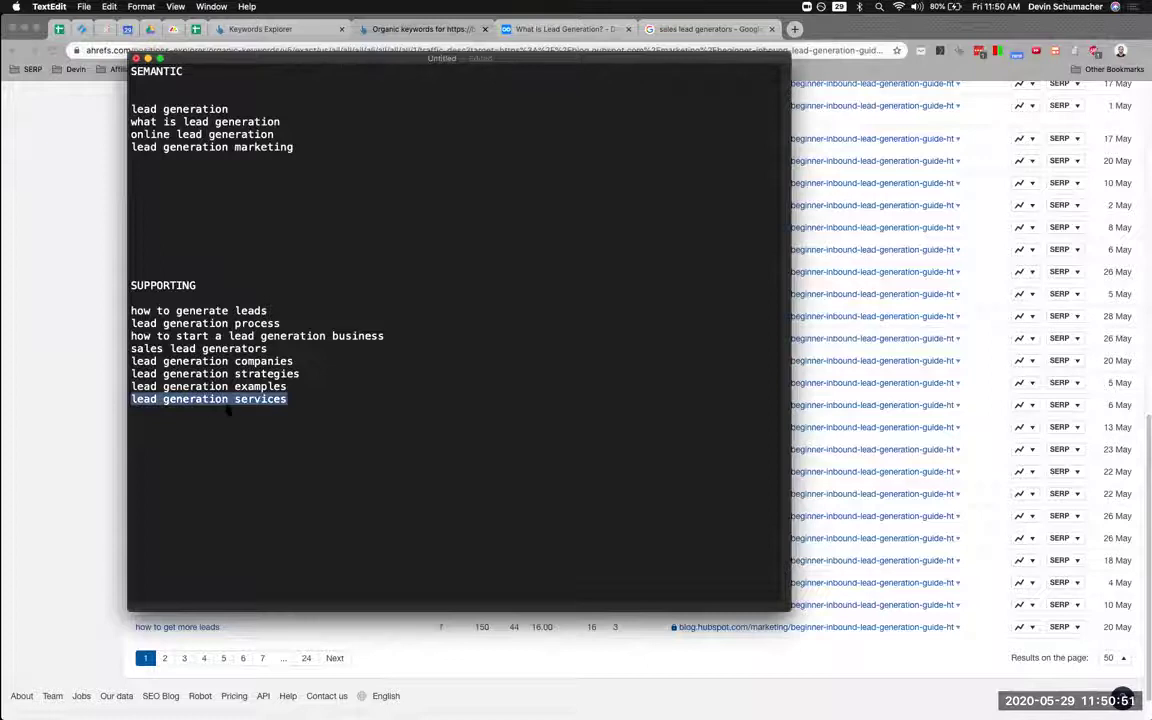
key("super+Tab")
key("super+Tab")
left_click(124, 449)
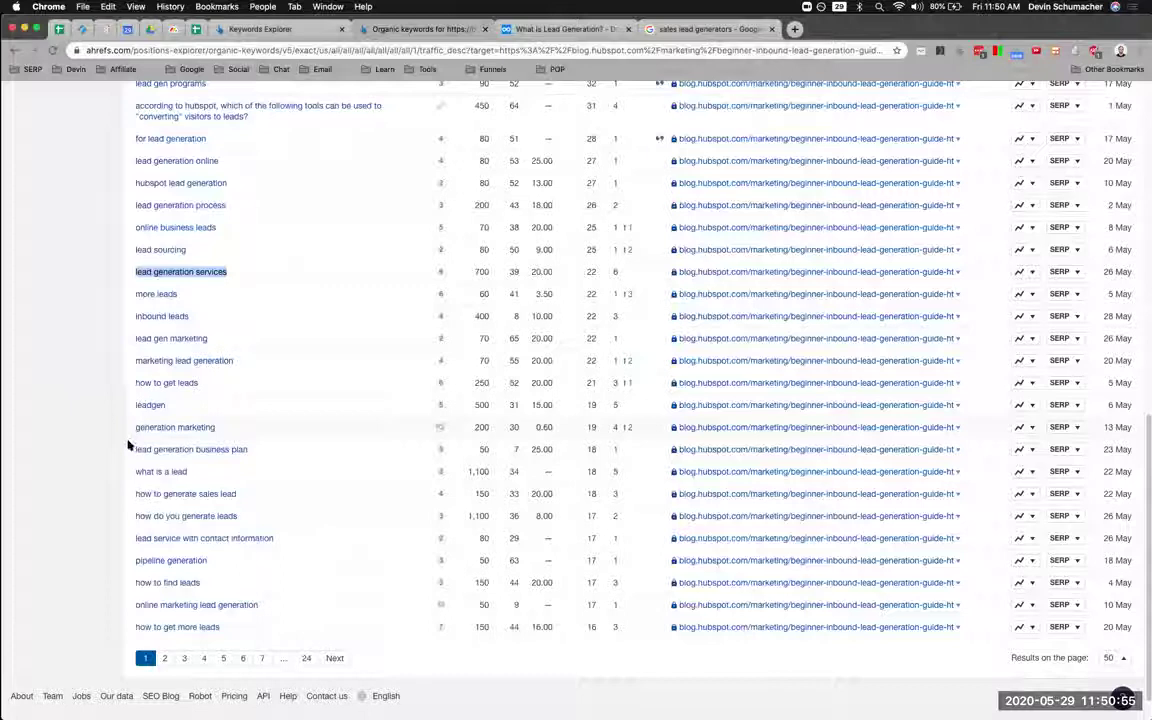
left_click_drag(128, 454, 283, 454)
key("super+Tab")
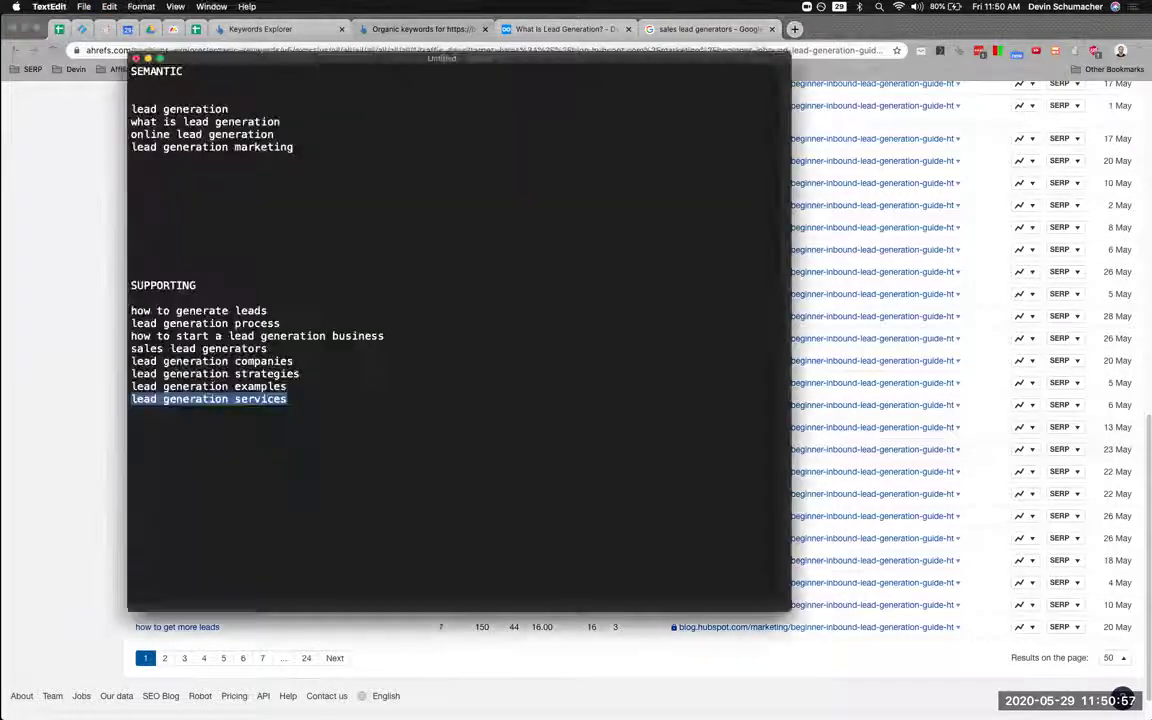
key("super+Tab")
left_click(479, 451)
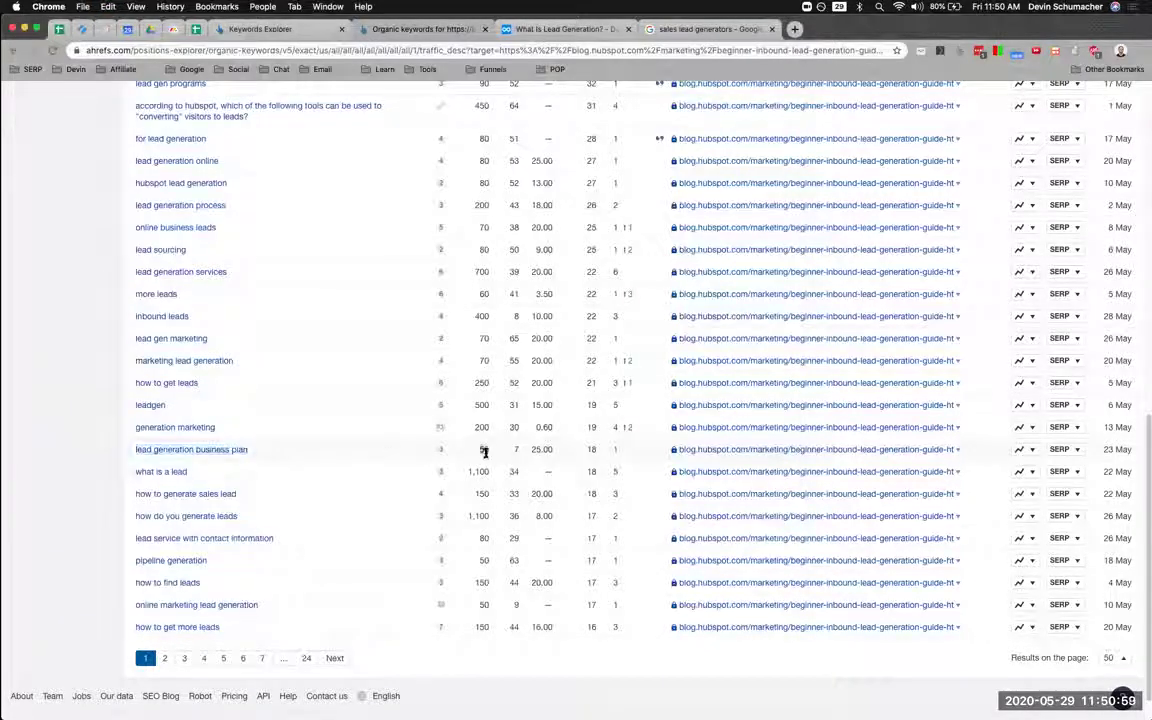
Copy the report keyword "what is a lead" into the TextEdit note as the first entry under SUPPORTING.
scroll(100, 472, "down", 1)
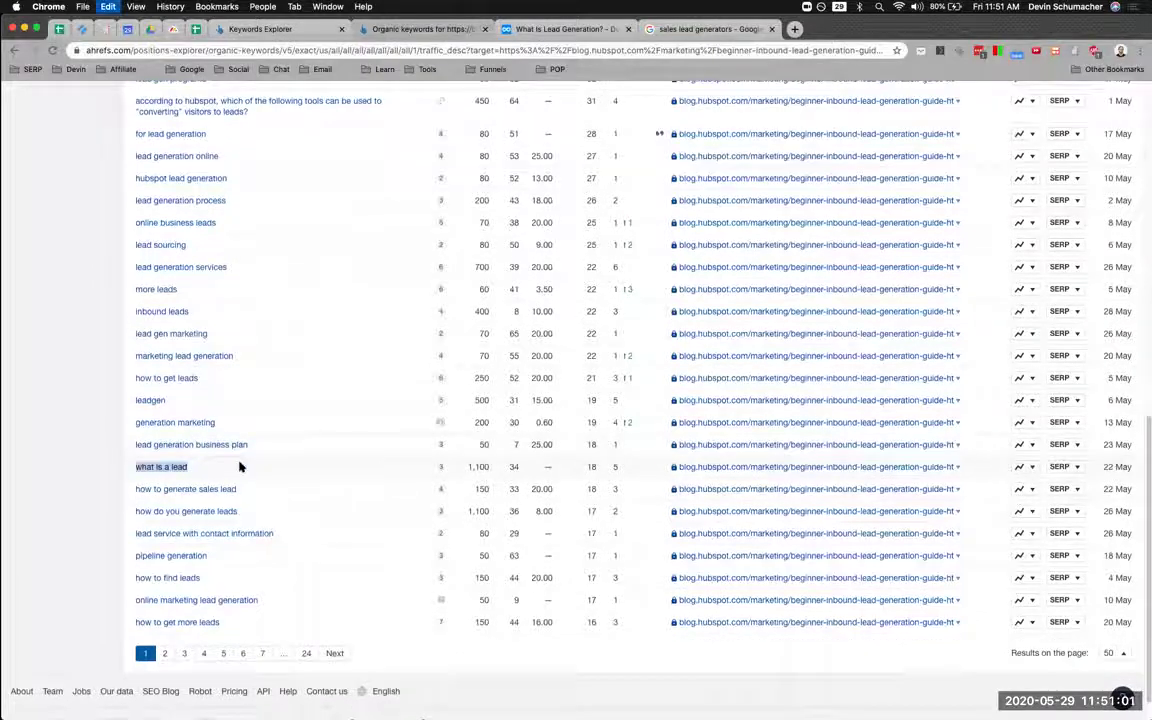
key("super+Tab")
left_click(204, 294)
key("Return")
type("what is a lead")
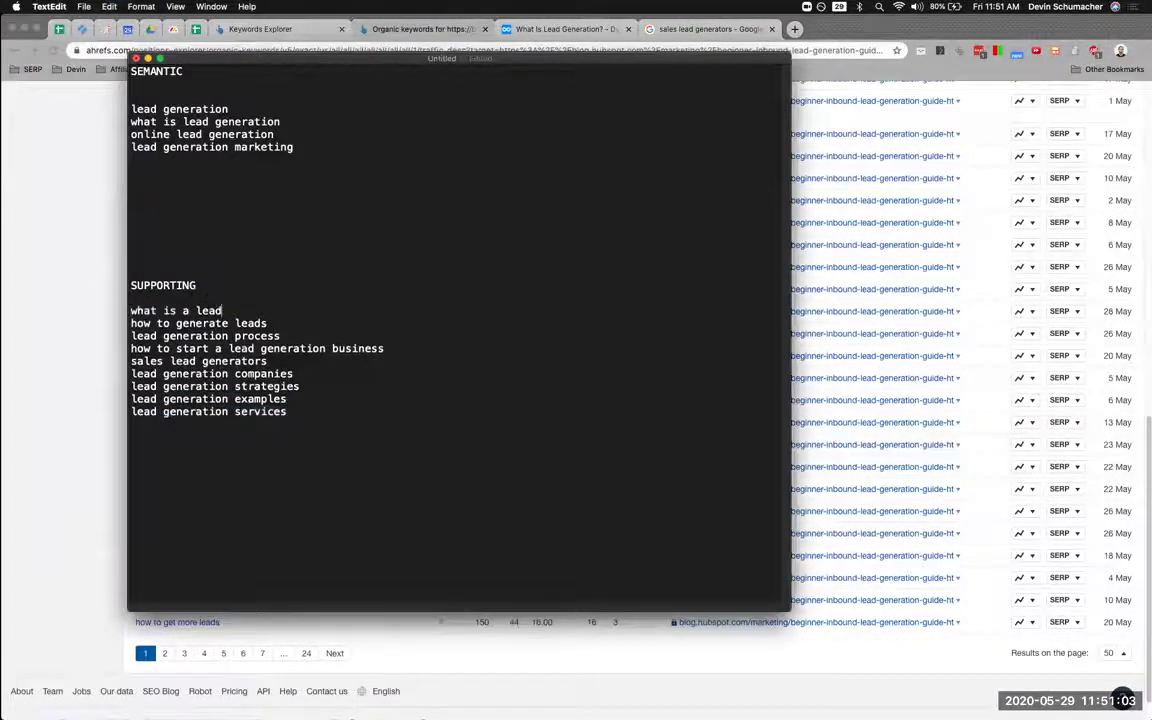
left_click_drag(233, 316, 132, 321)
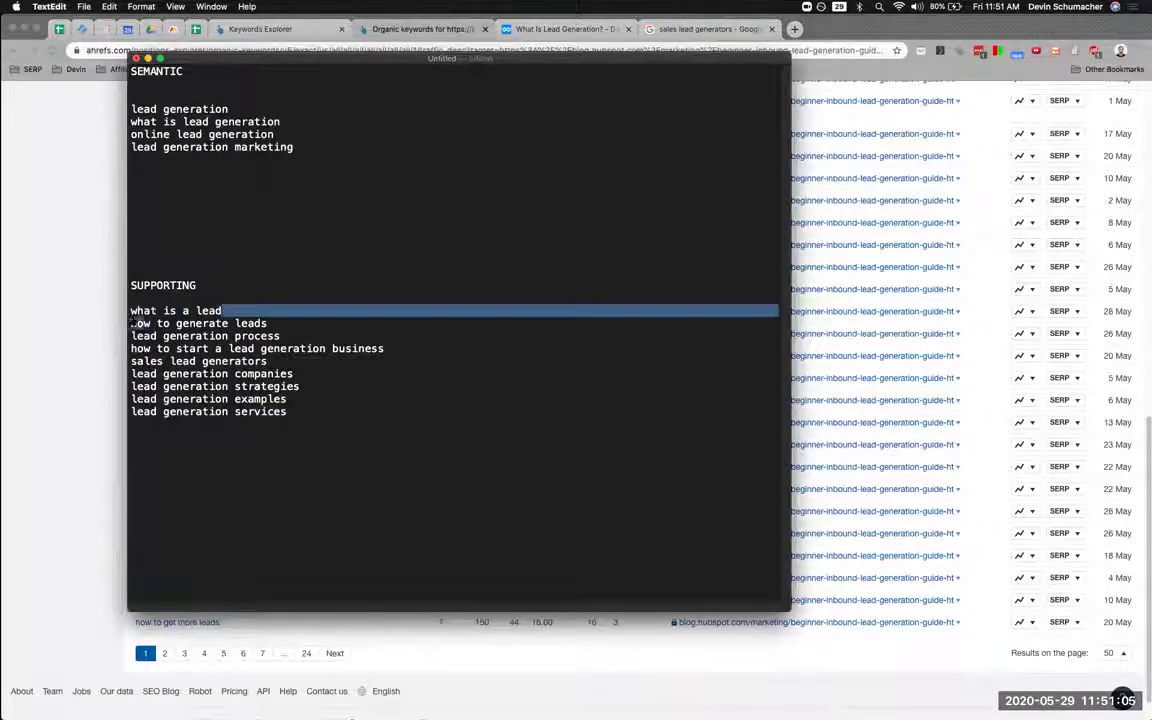
Copy the keyword "how to find leads" from the Ahrefs report to the line below "what is a lead" in the TextEdit note.
left_click(105, 354)
scroll(110, 510, "down", 1)
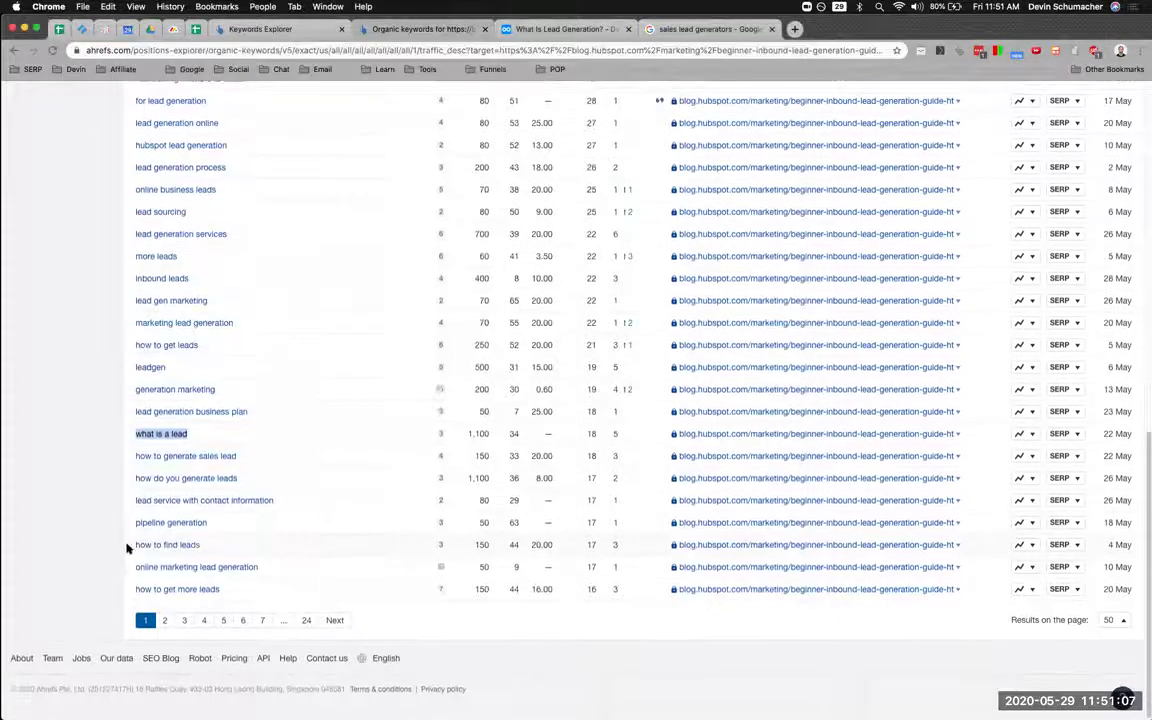
left_click_drag(130, 545, 220, 553)
key("super+c")
key("super+Tab")
key("Right")
key("super+v")
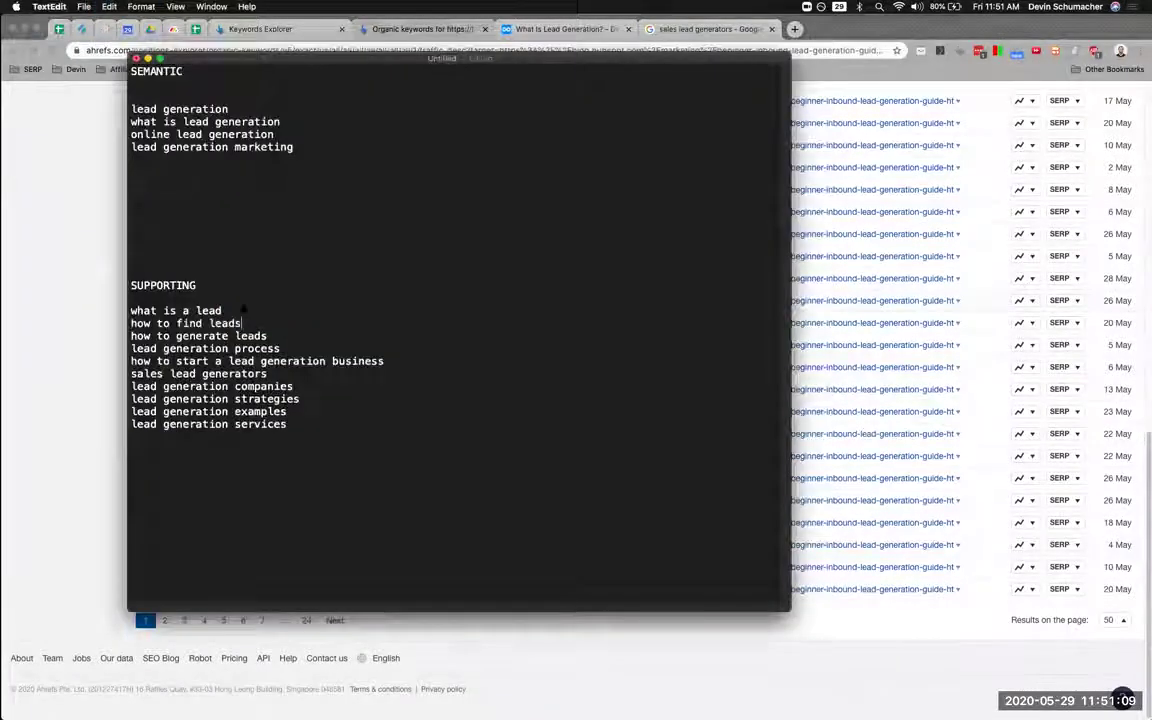
Copy the report keyword "how to get more leads" into the note's SEMANTIC section, one blank line below its list.
key("super+Tab")
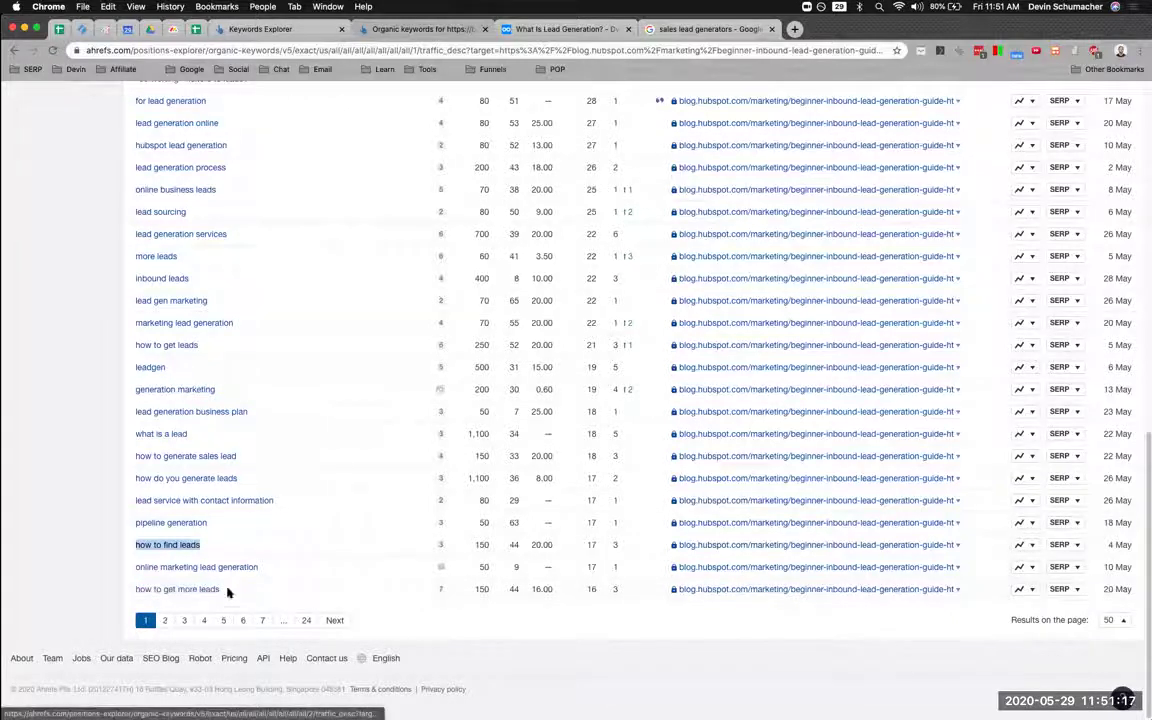
left_click_drag(227, 591, 134, 593)
key("super+c")
key("super+Tab")
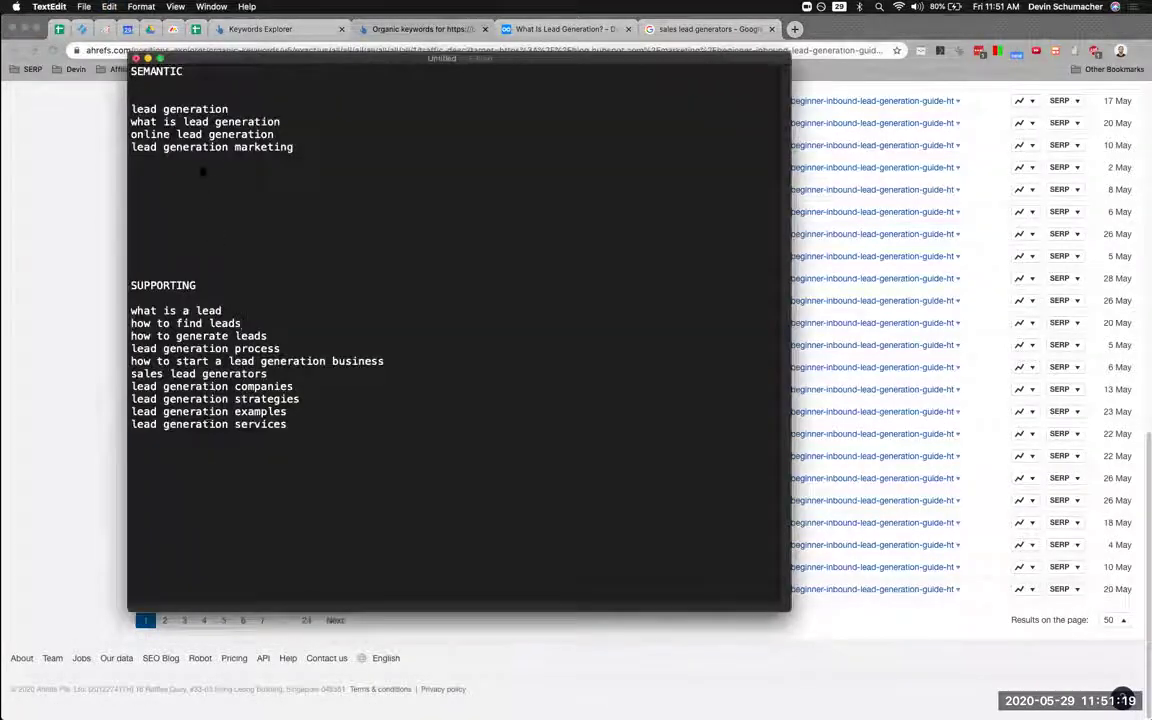
key("super+v")
Return to Chrome, open page 2 of the Organic Keywords report and sort the keywords by volume, highest first.
key("super+Tab")
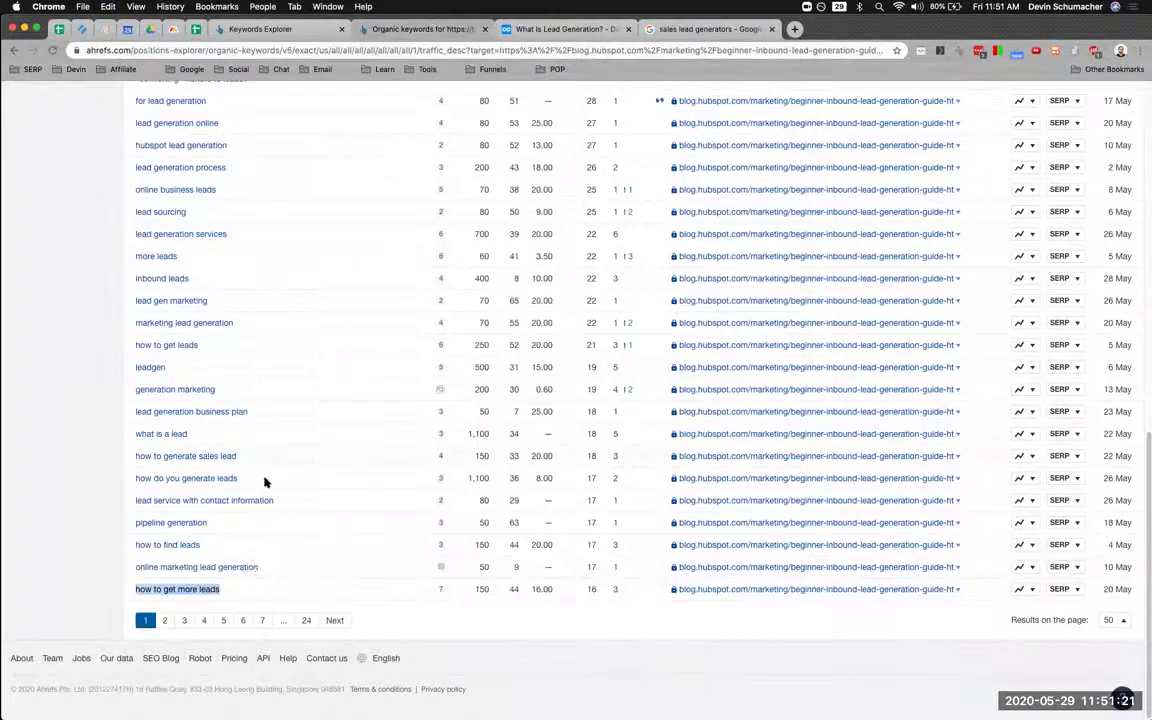
left_click(166, 621)
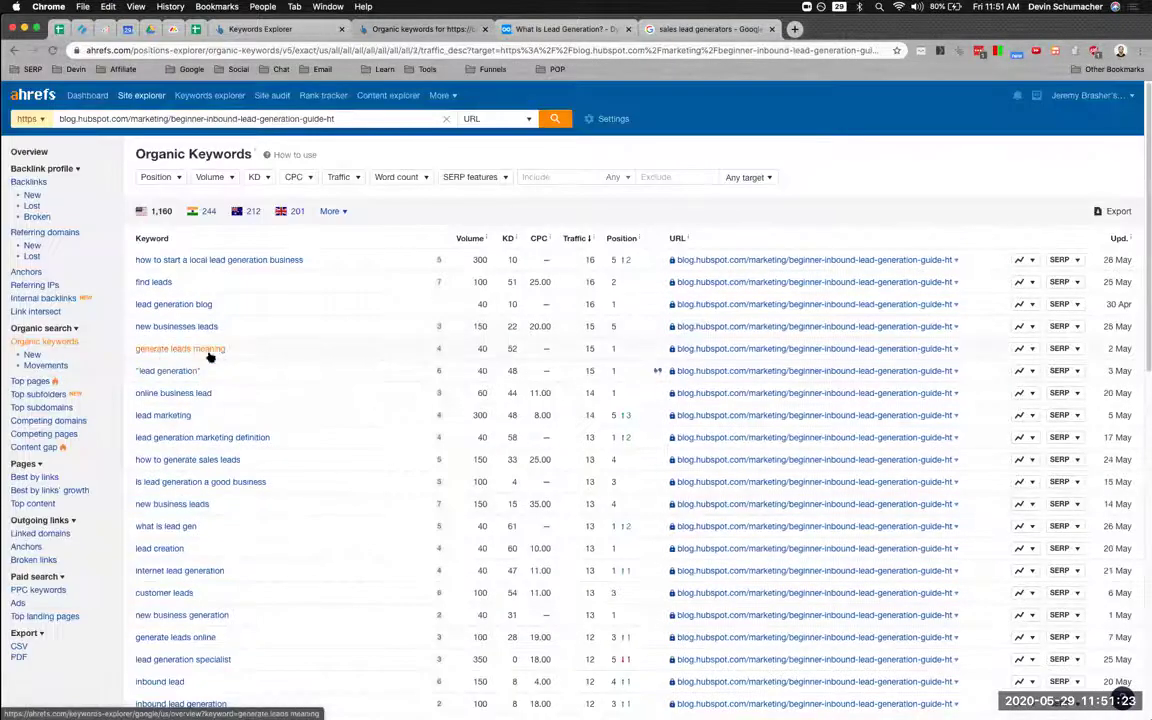
left_click(471, 240)
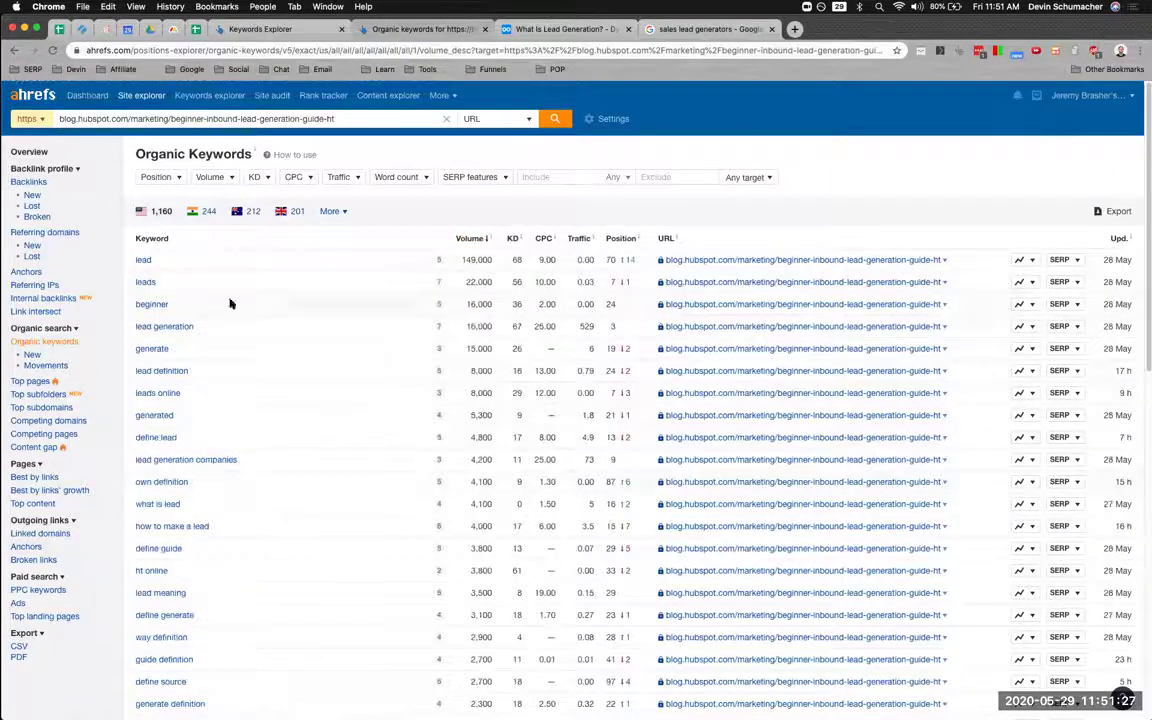
Copy the report keyword "cost per lead" to the end of the SUPPORTING list in the TextEdit note.
scroll(147, 282, "down", 3)
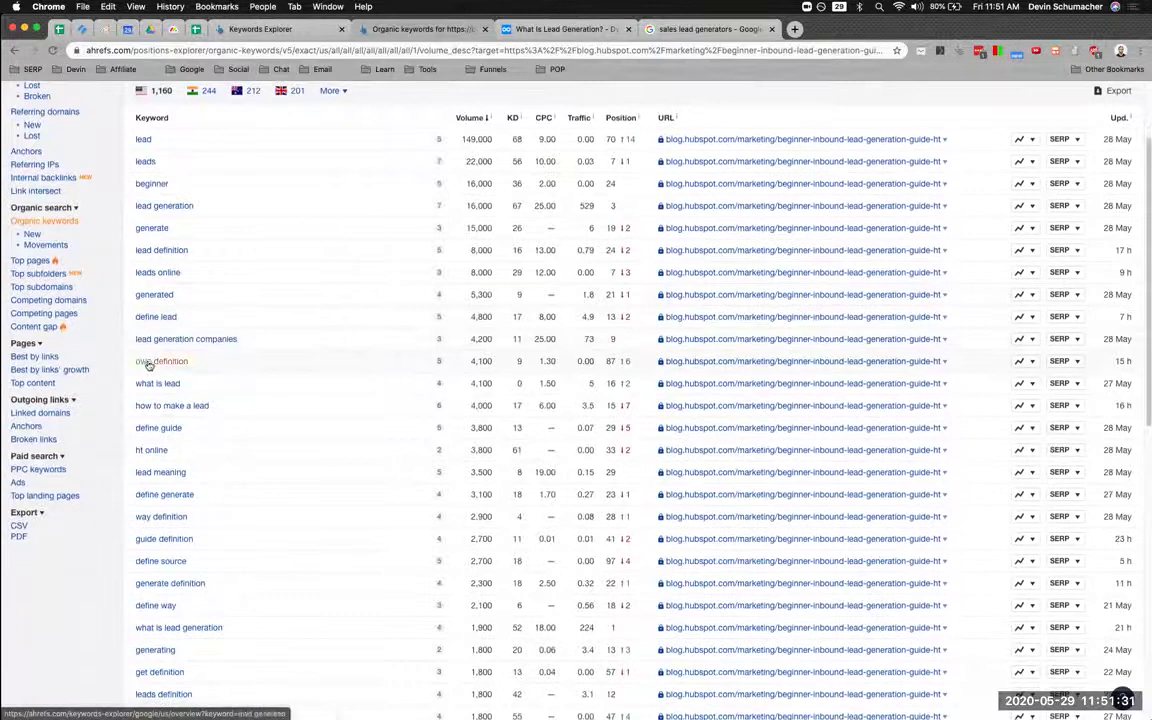
scroll(146, 330, "down", 3)
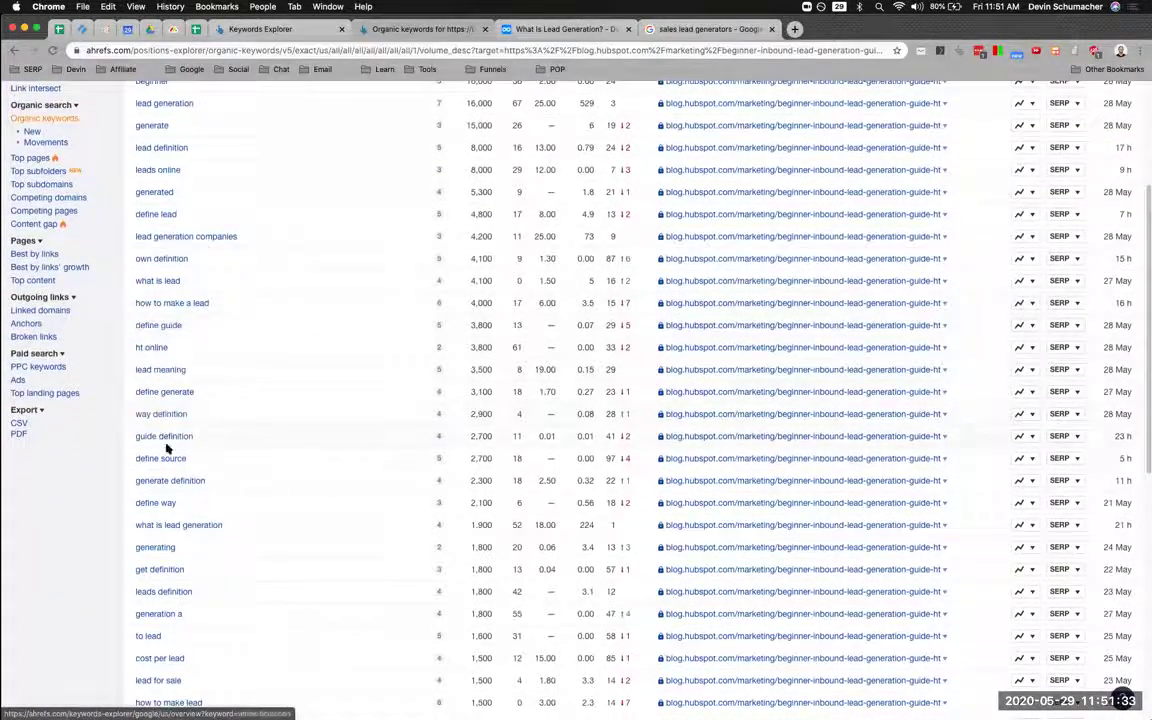
scroll(178, 520, "down", 1)
scroll(181, 531, "down", 8)
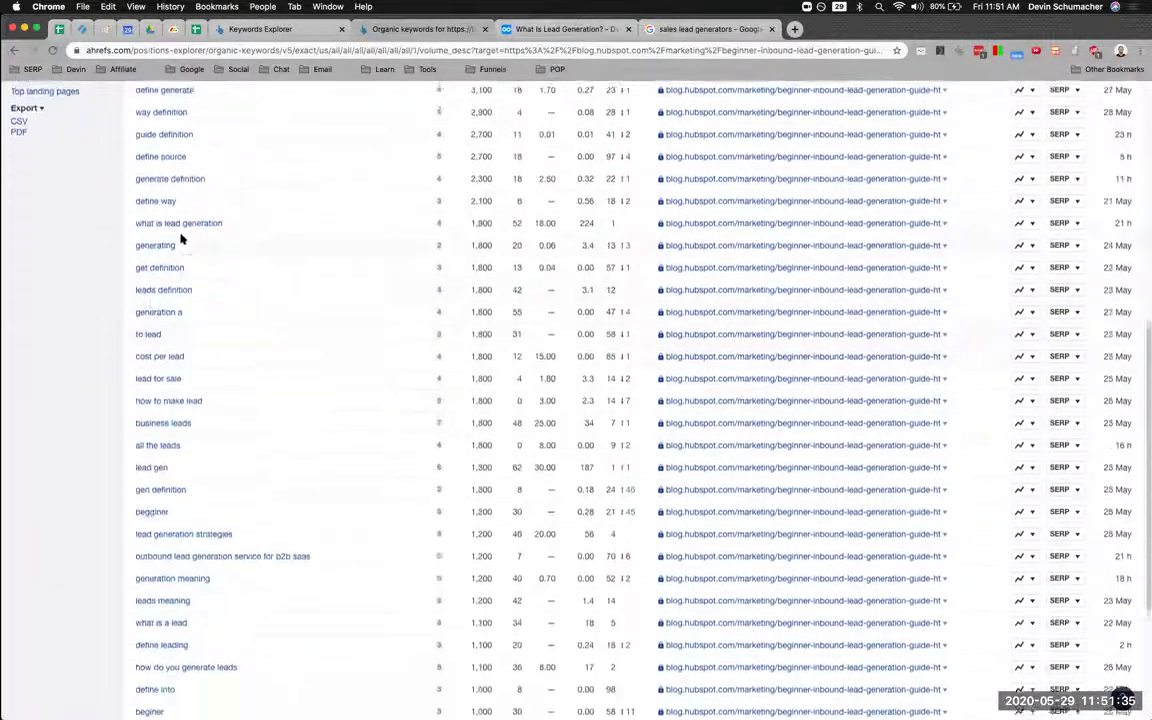
scroll(188, 370, "down", 3)
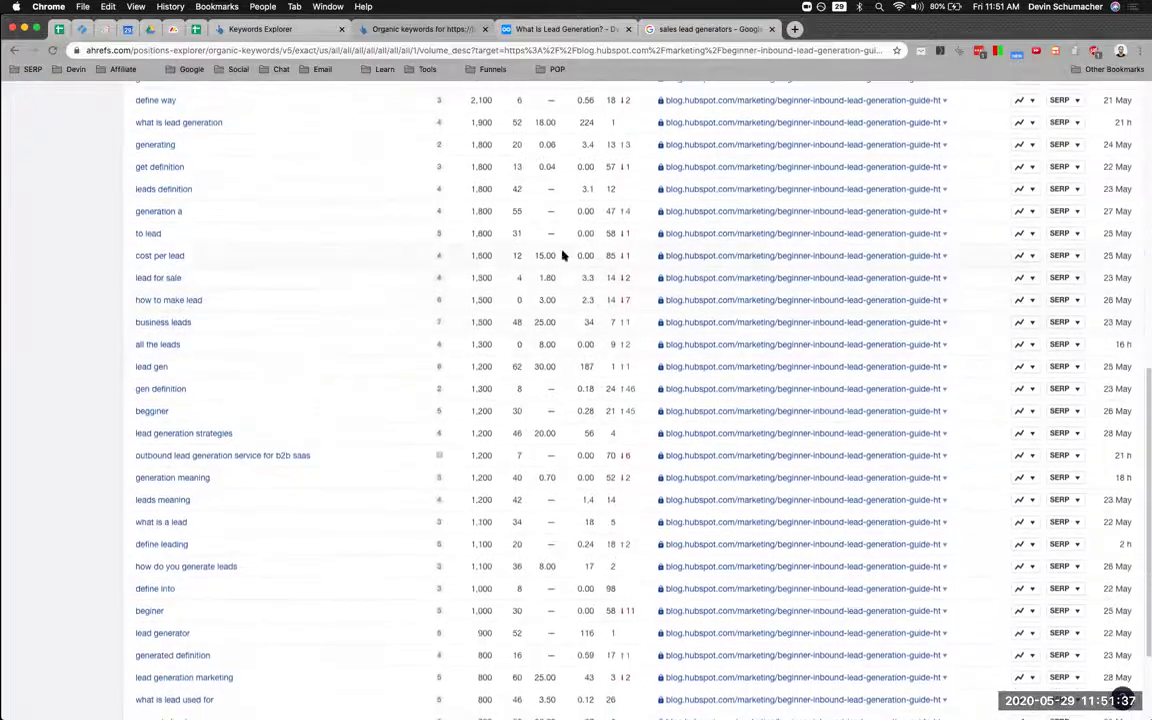
triple_click(160, 257)
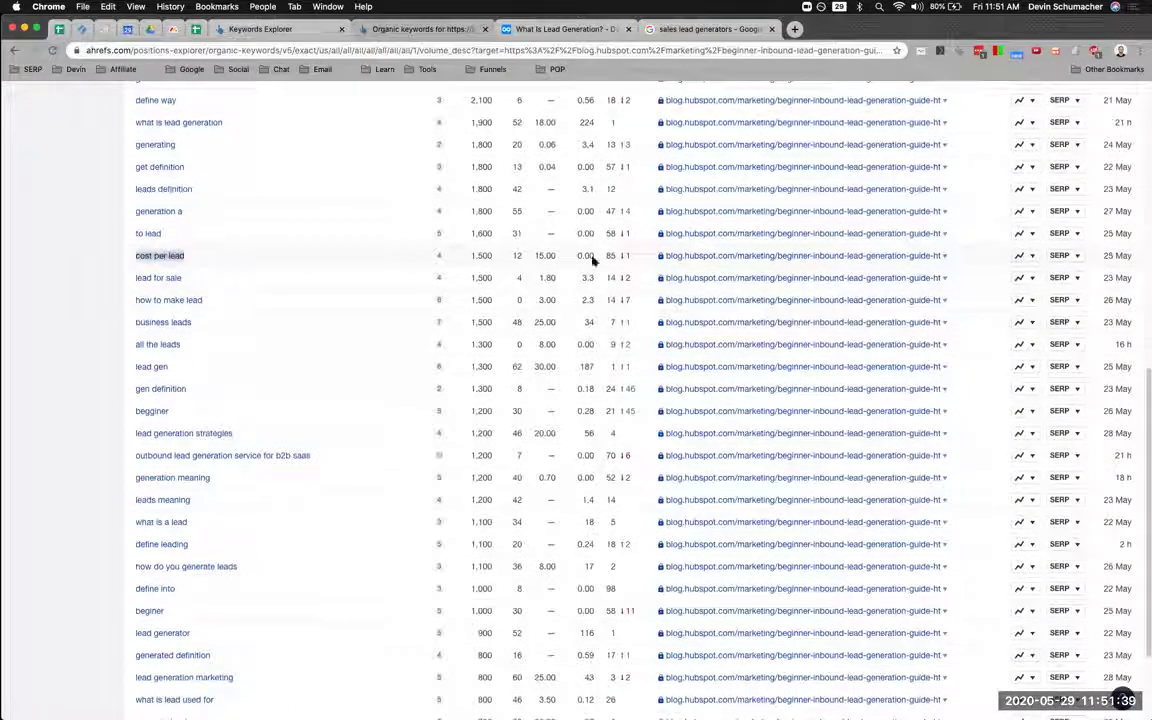
left_click(170, 262)
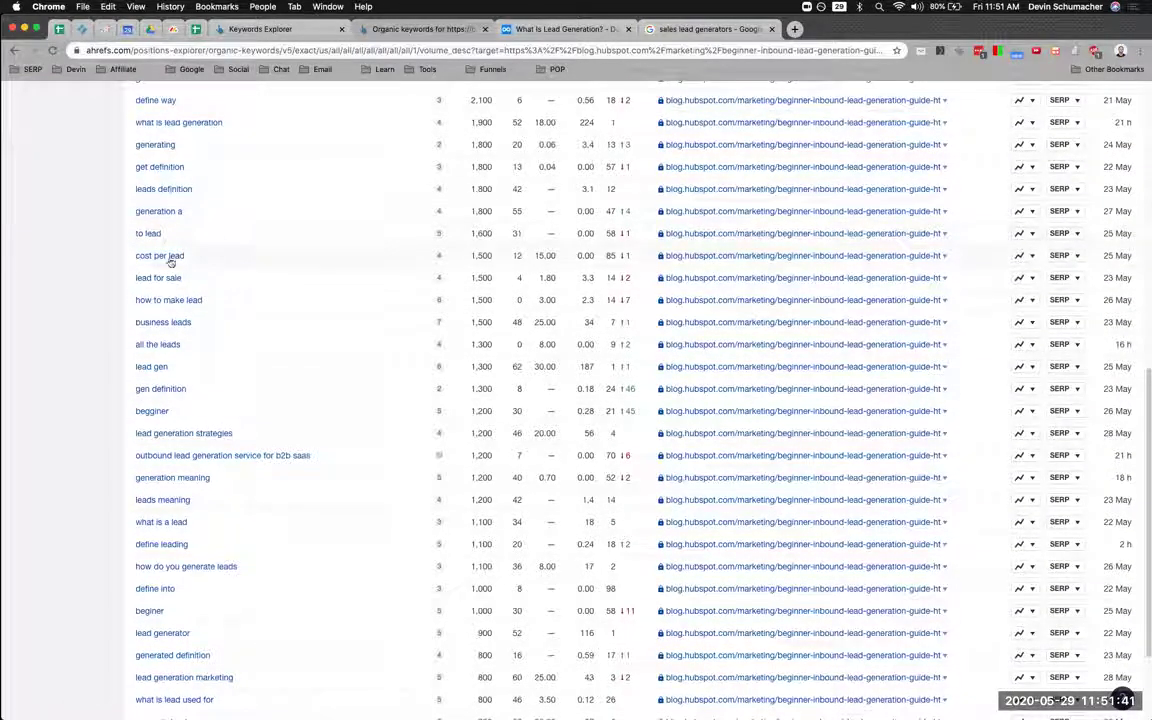
left_click_drag(138, 256, 185, 257)
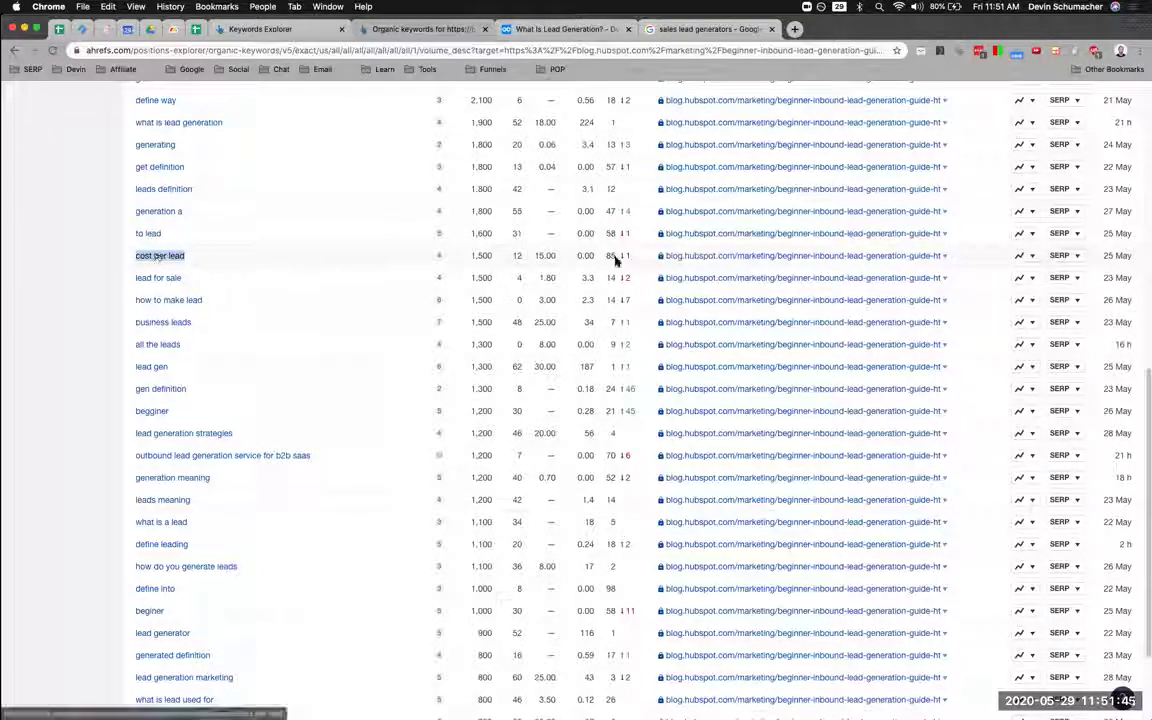
key("super+Tab")
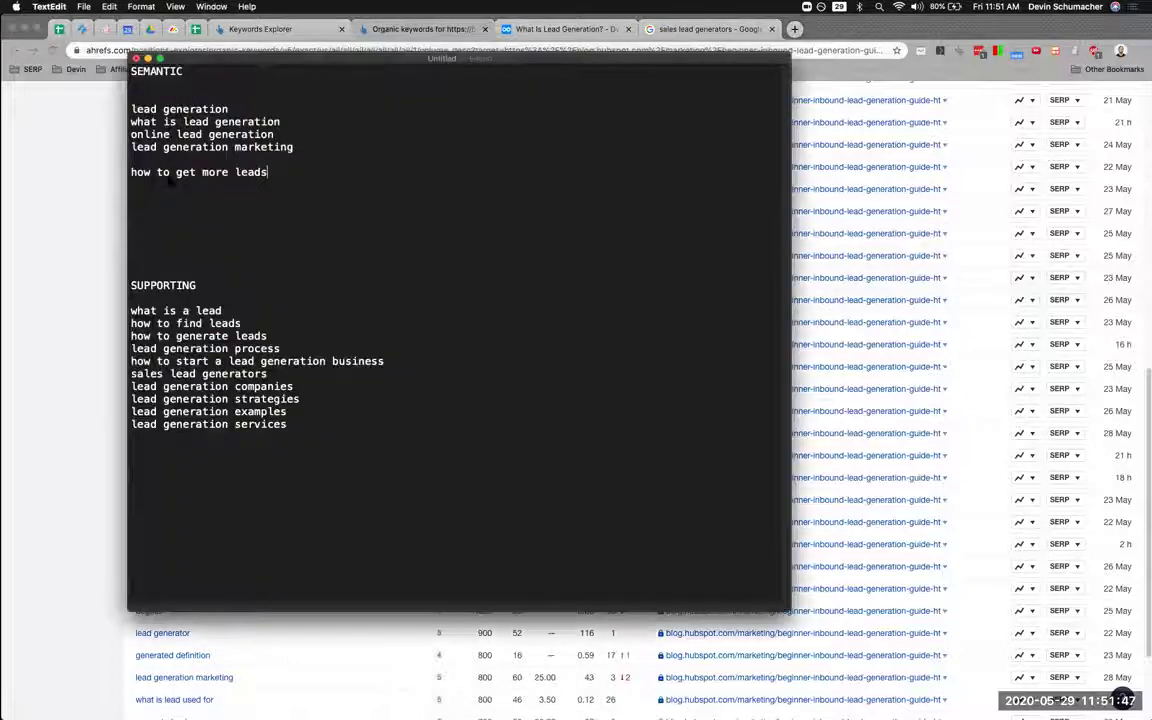
key("Return")
key("super+v")
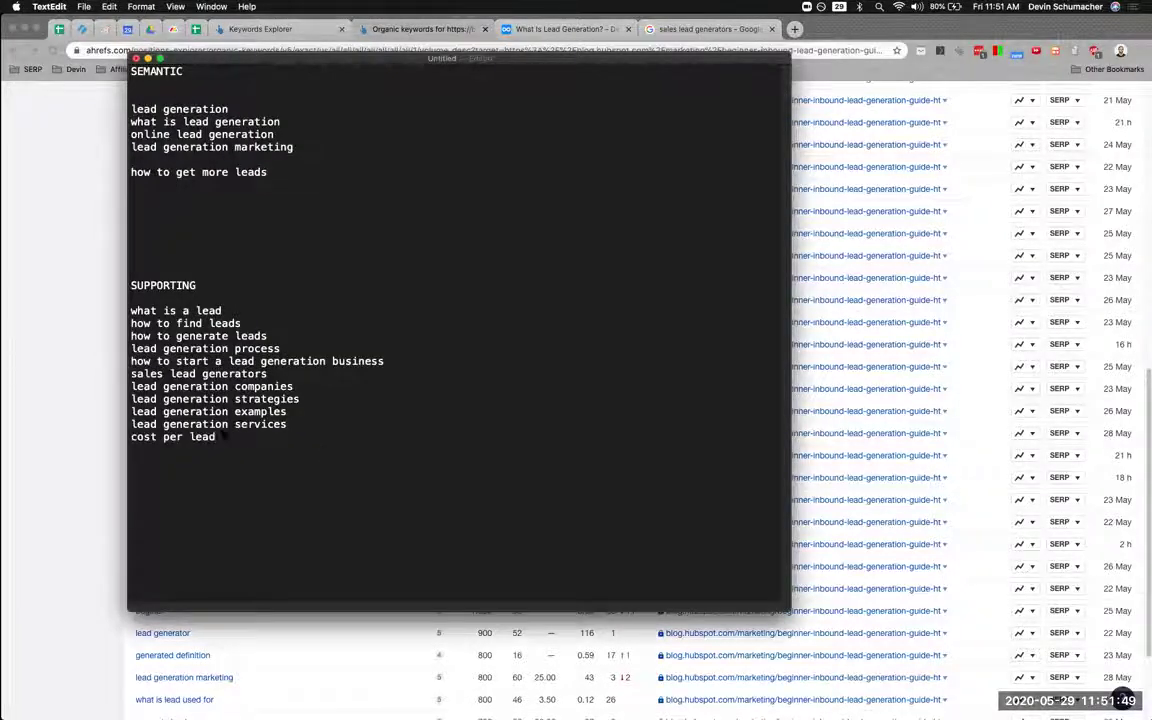
left_click_drag(219, 437, 103, 437)
Copy the report keyword "how do you generate leads" to the line below "how to get more leads" in the note's SEMANTIC section.
key("super+Tab")
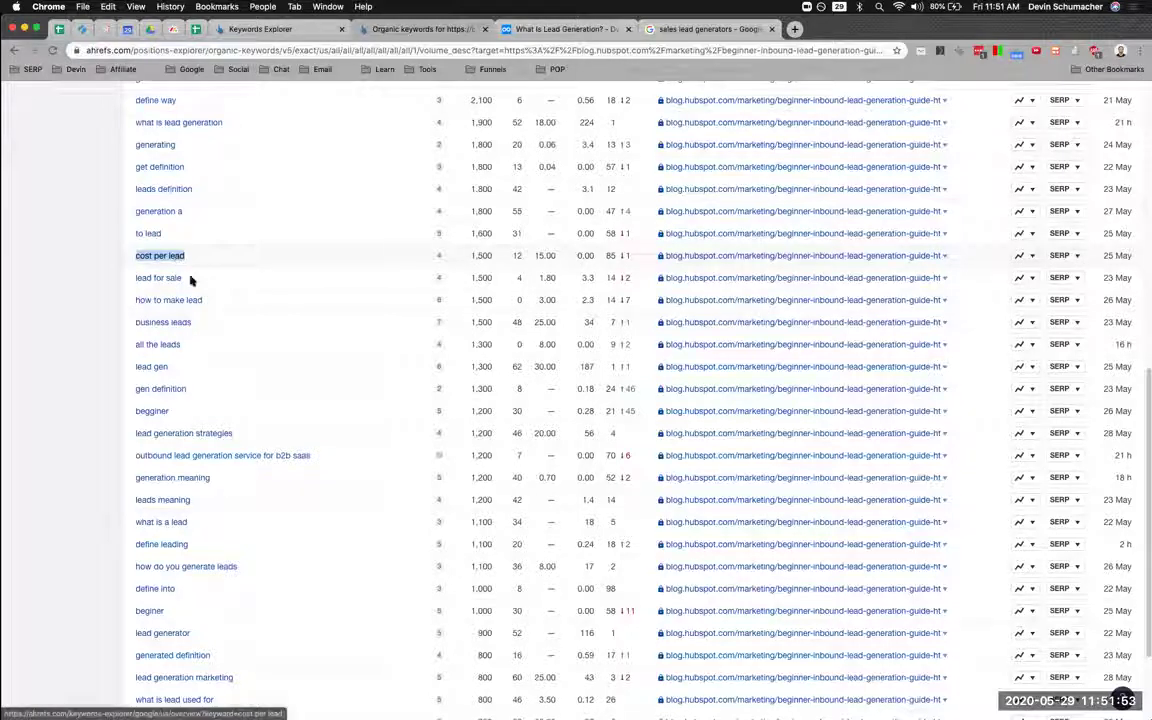
scroll(211, 308, "down", 3)
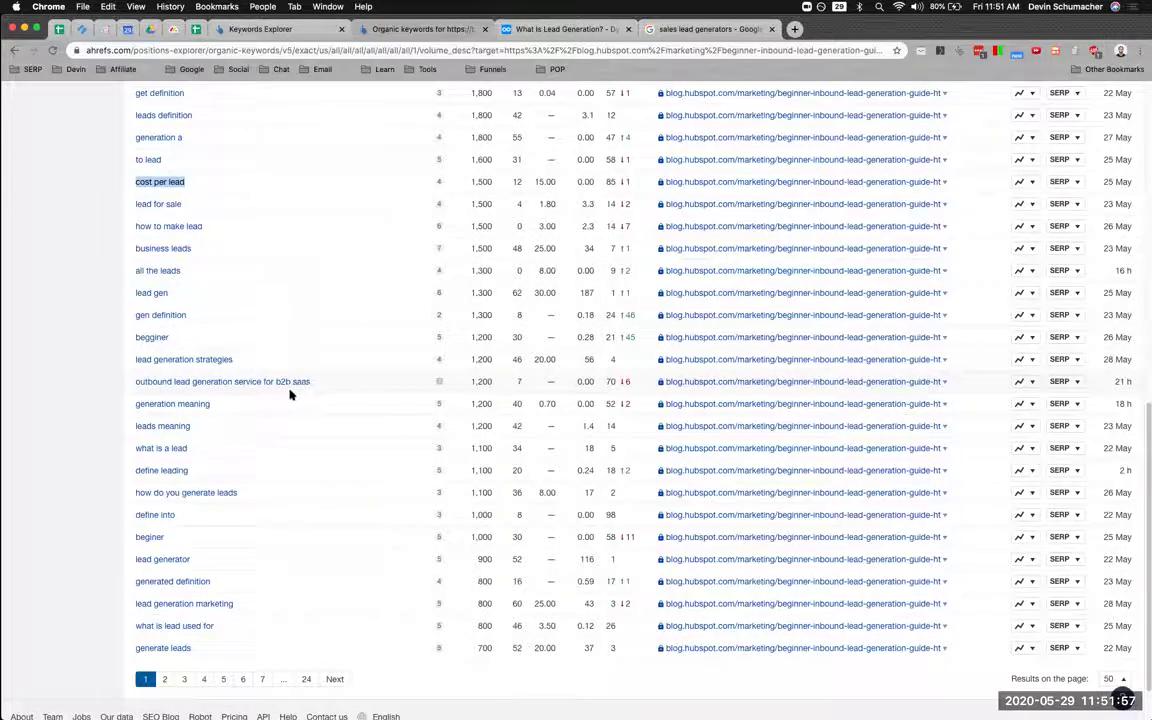
scroll(289, 392, "down", 1)
left_click_drag(338, 380, 134, 378)
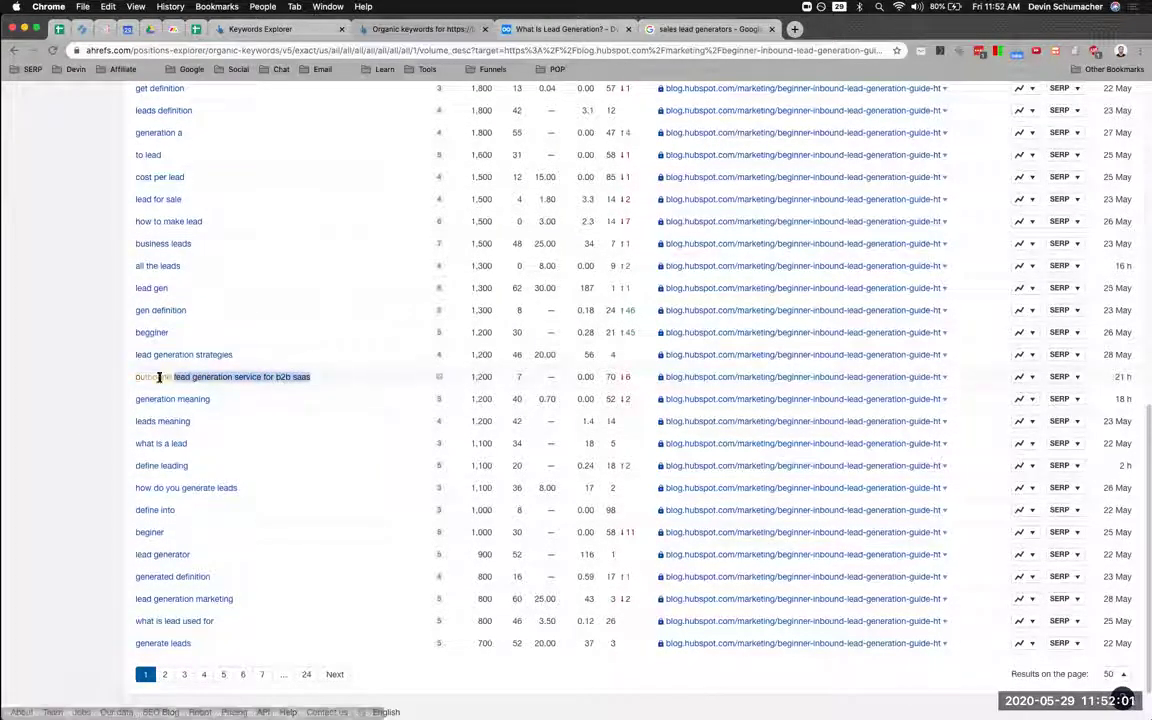
scroll(90, 453, "down", 3)
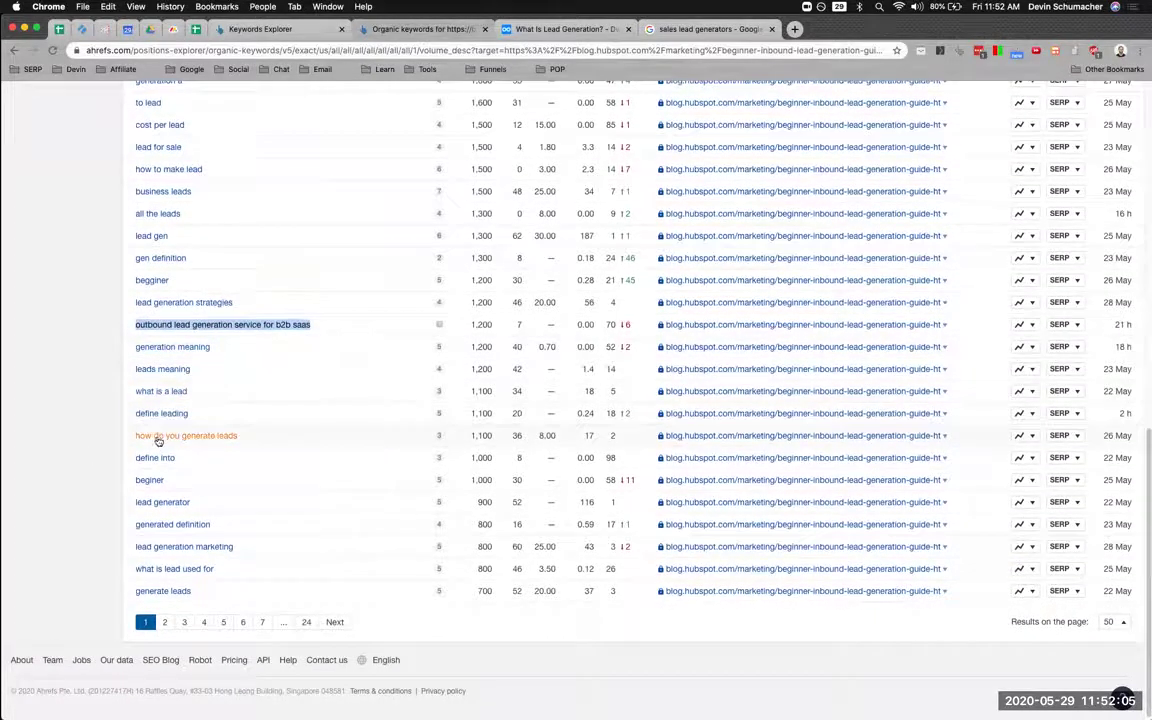
left_click_drag(134, 436, 267, 437)
key("super+c")
key("super+Tab")
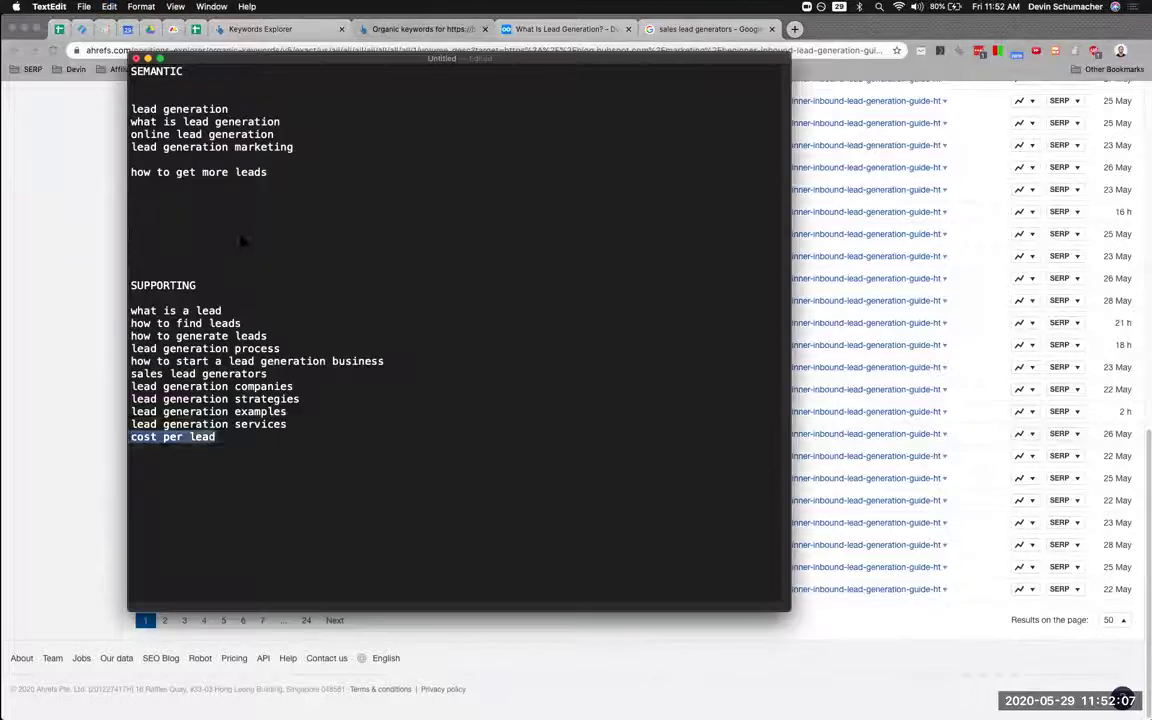
left_click(221, 186)
key("super+v")
left_click_drag(293, 185, 129, 171)
Return to Chrome and examine page 2 of the Organic Keywords report for further usable keywords, down to "lead generation specialist".
key("super+Tab")
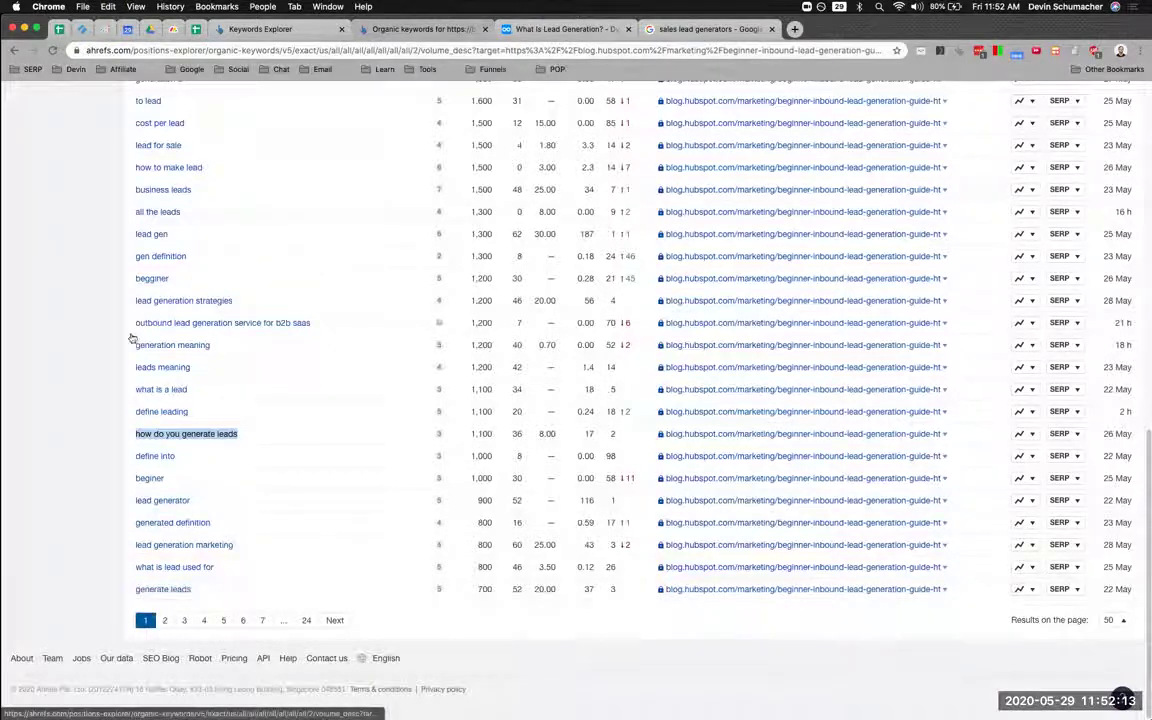
scroll(145, 270, "down", 2)
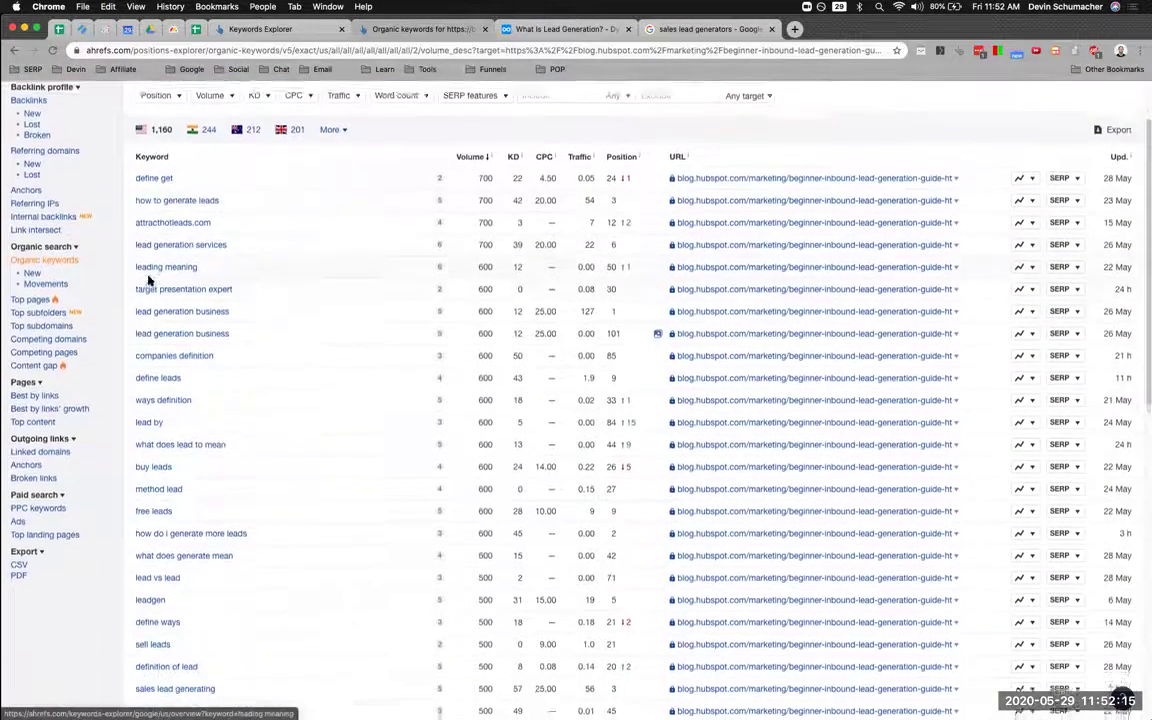
scroll(150, 282, "down", 1)
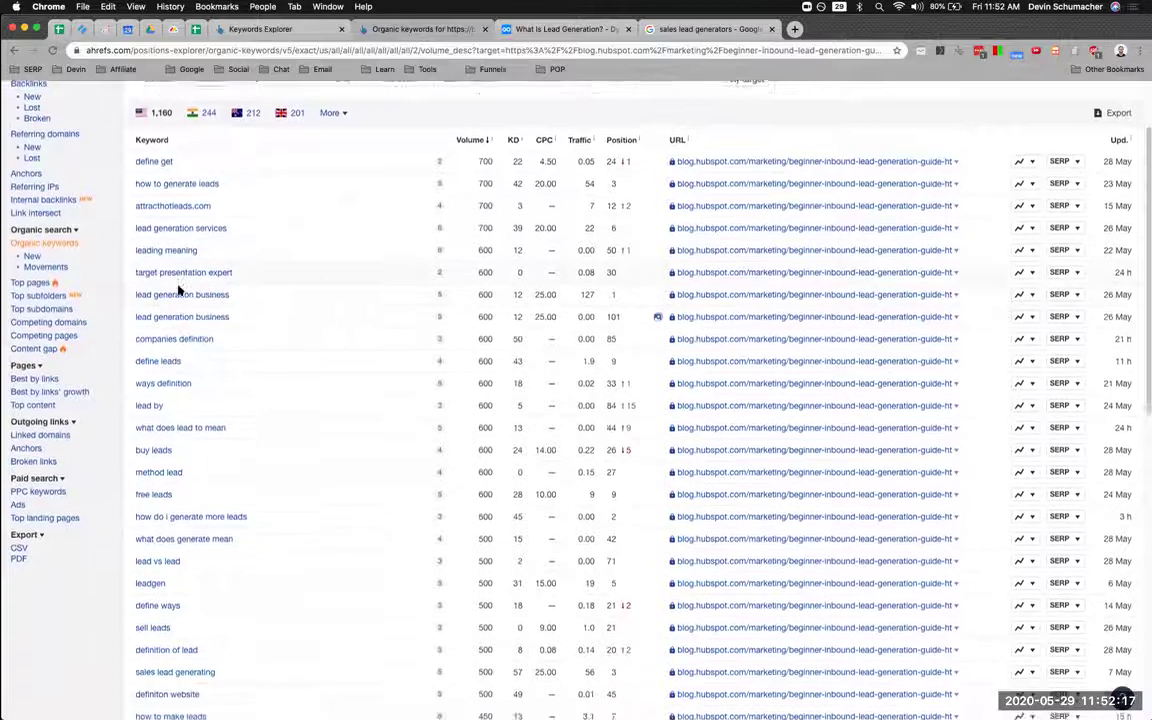
scroll(180, 290, "down", 5)
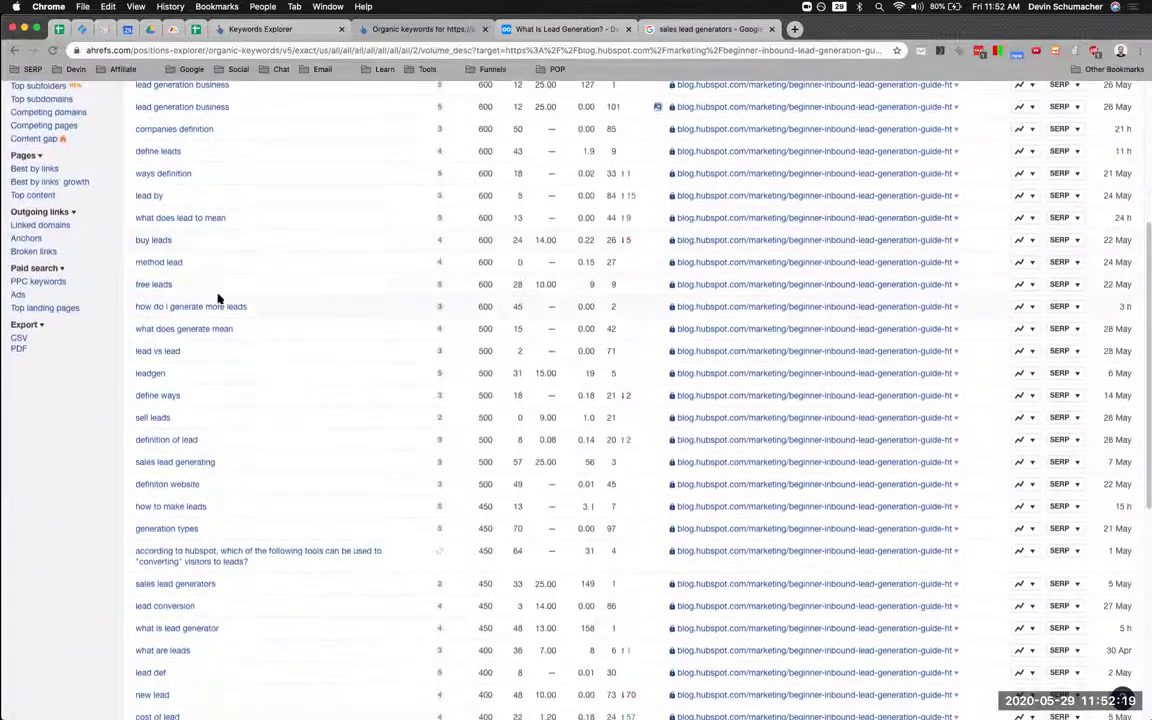
scroll(200, 305, "down", 3)
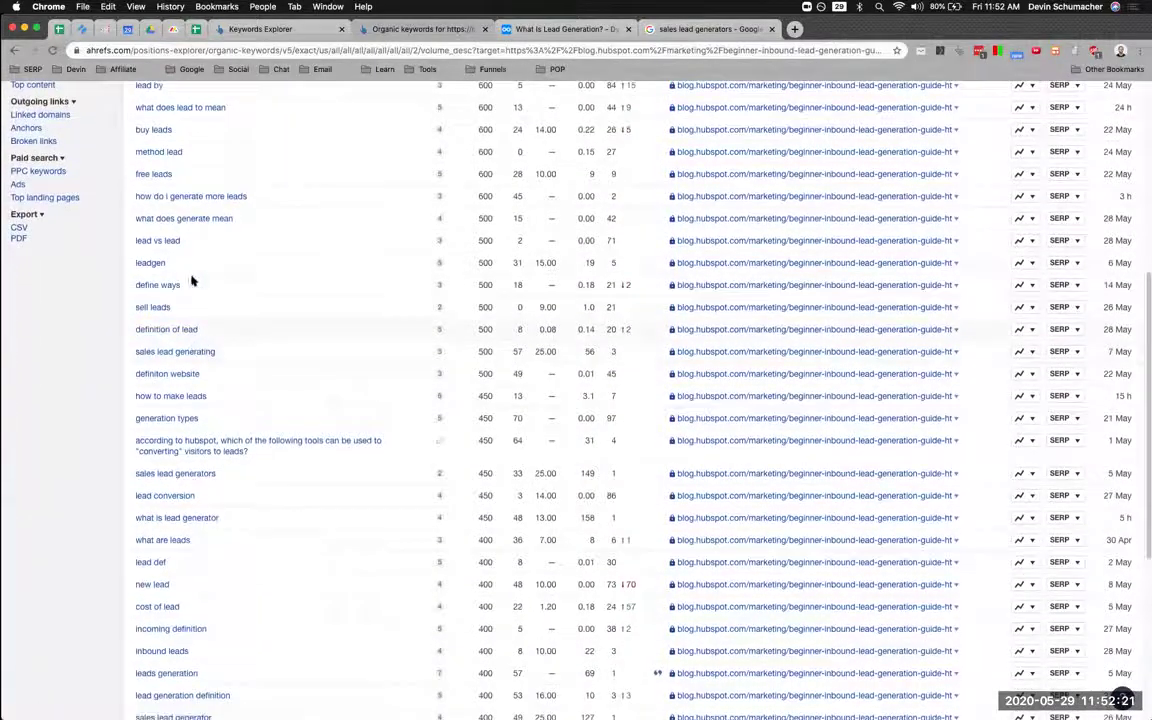
scroll(193, 281, "down", 1)
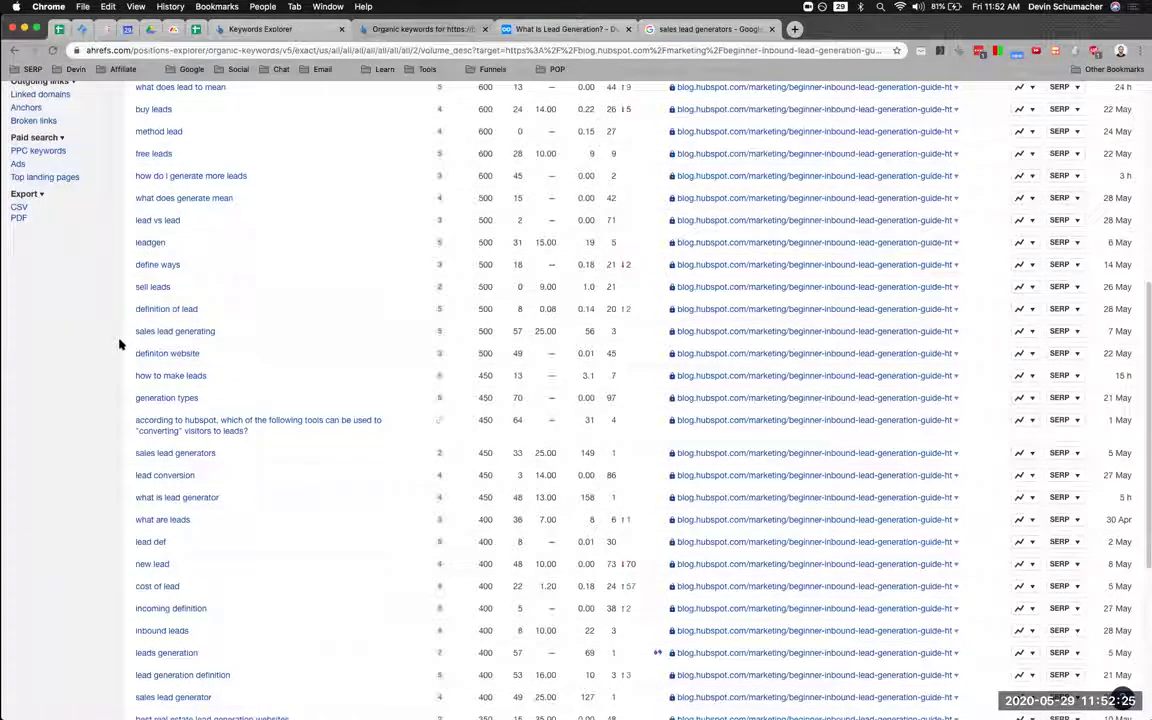
scroll(119, 344, "down", 5)
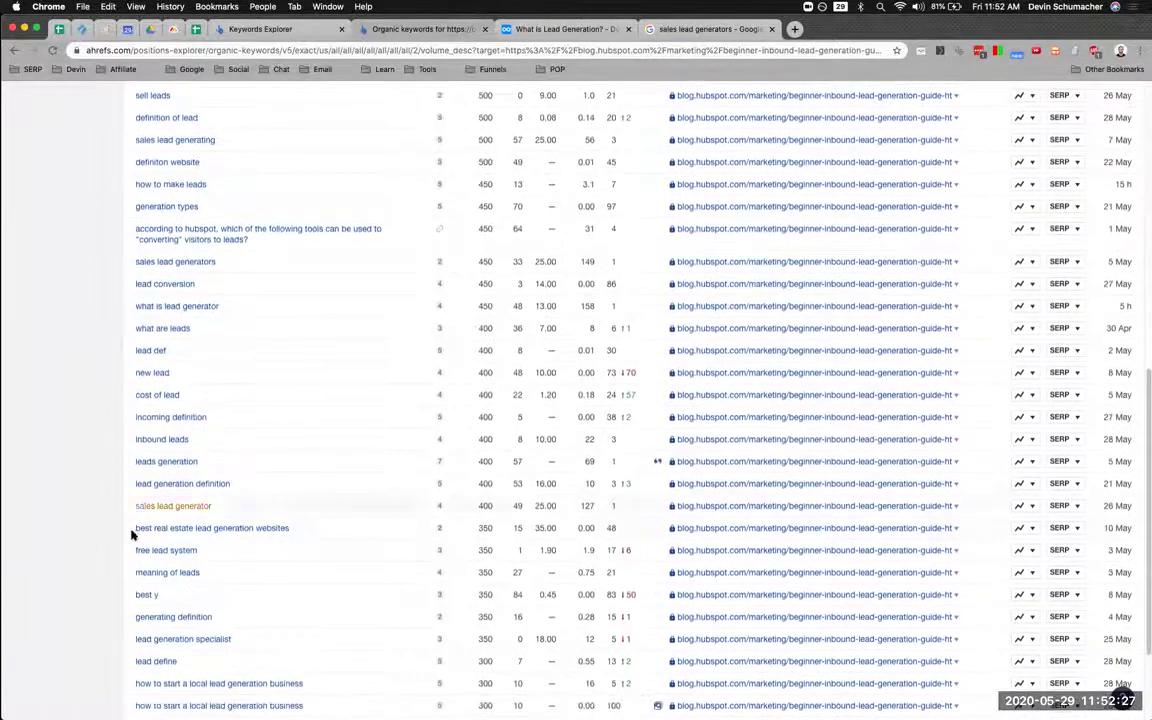
scroll(129, 555, "down", 4)
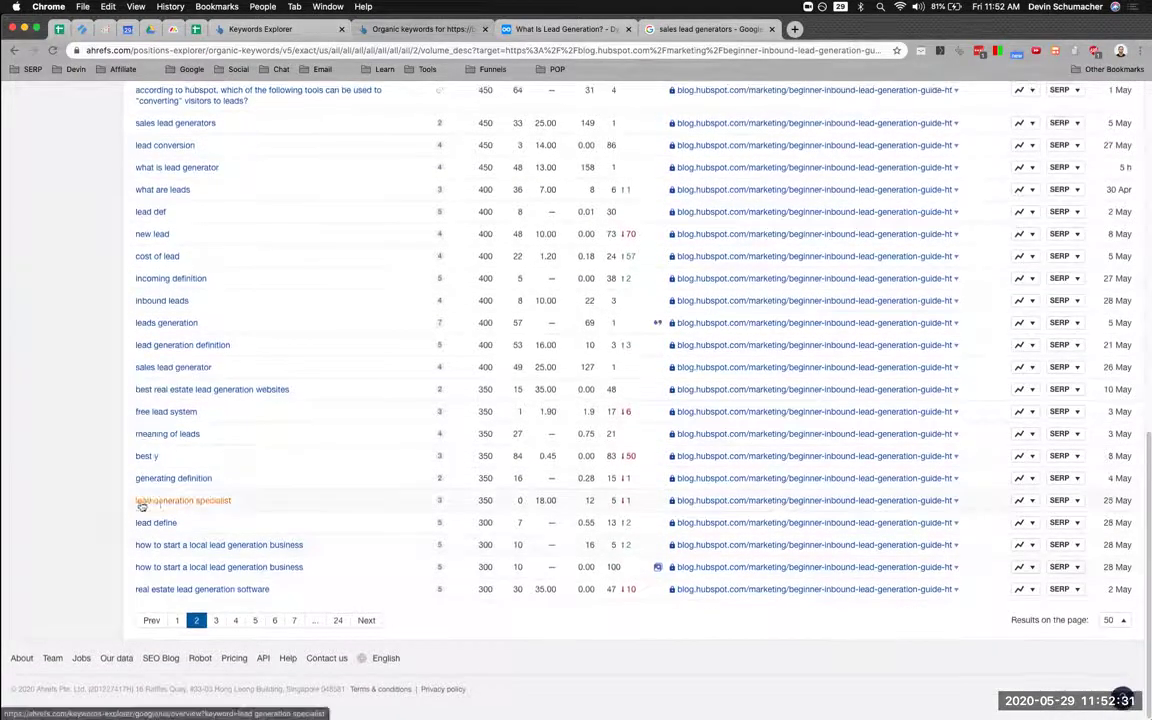
left_click_drag(134, 500, 280, 501)
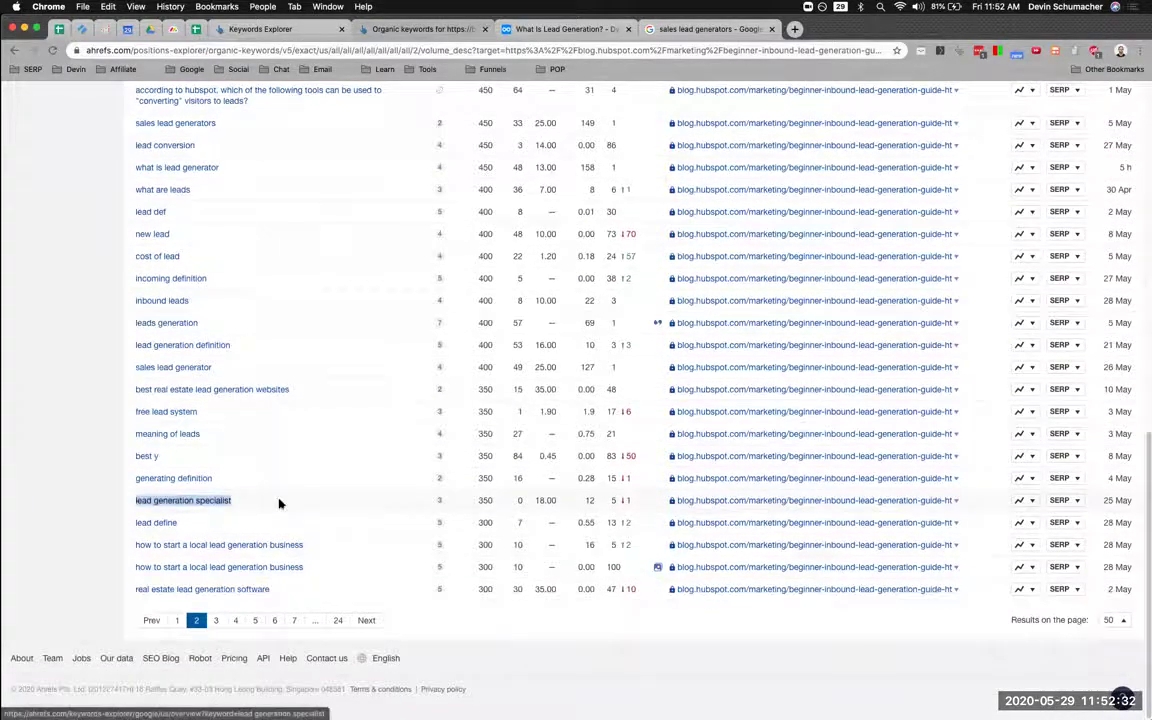
Open page 3 of the report and copy "what are leads in sales" into the note's SEMANTIC section below "how do you generate leads".
left_click(216, 622)
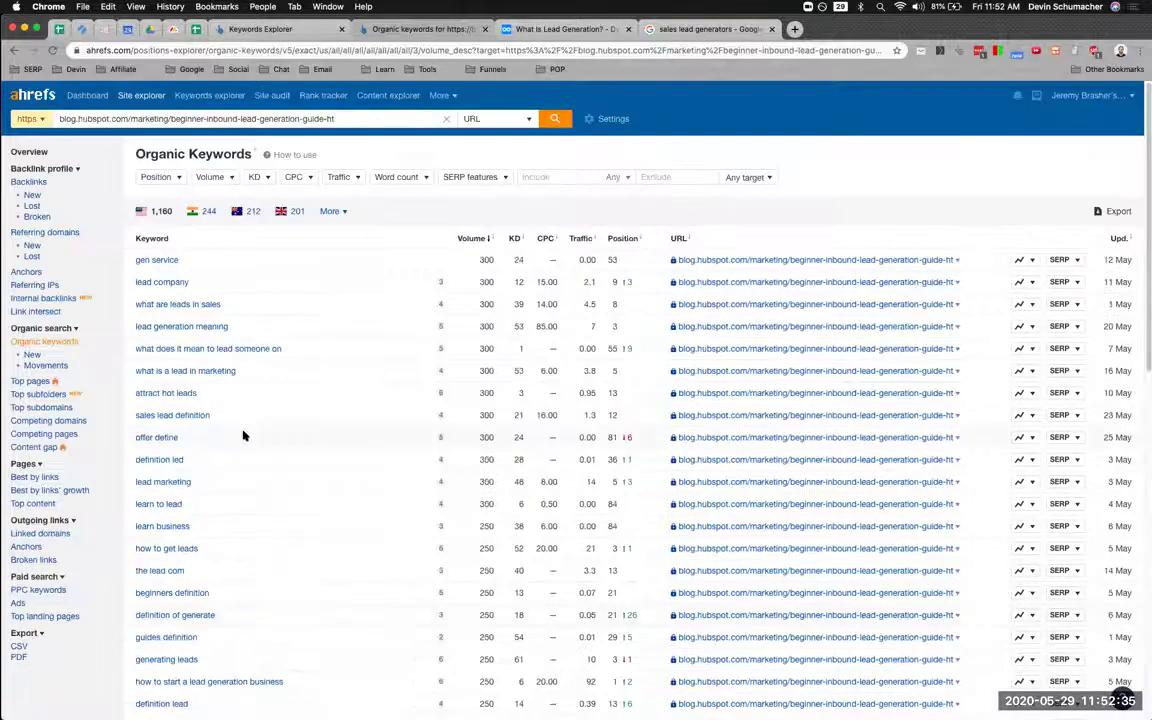
scroll(193, 301, "down", 1)
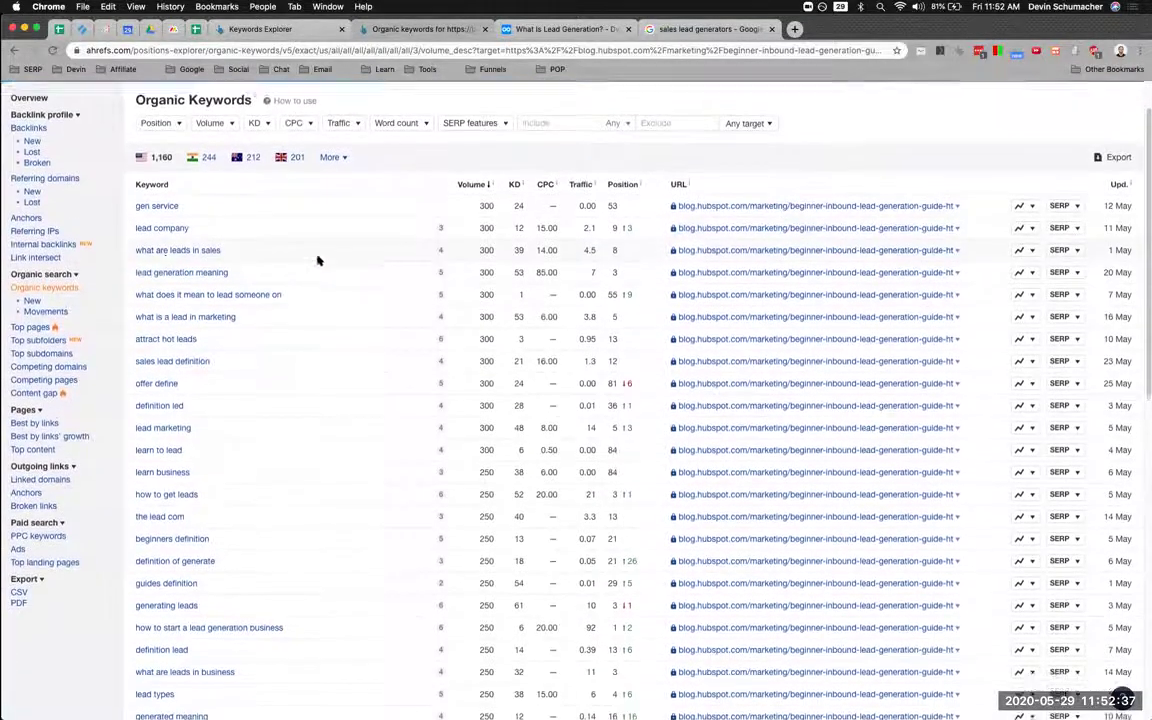
left_click_drag(132, 247, 287, 249)
key("super+c")
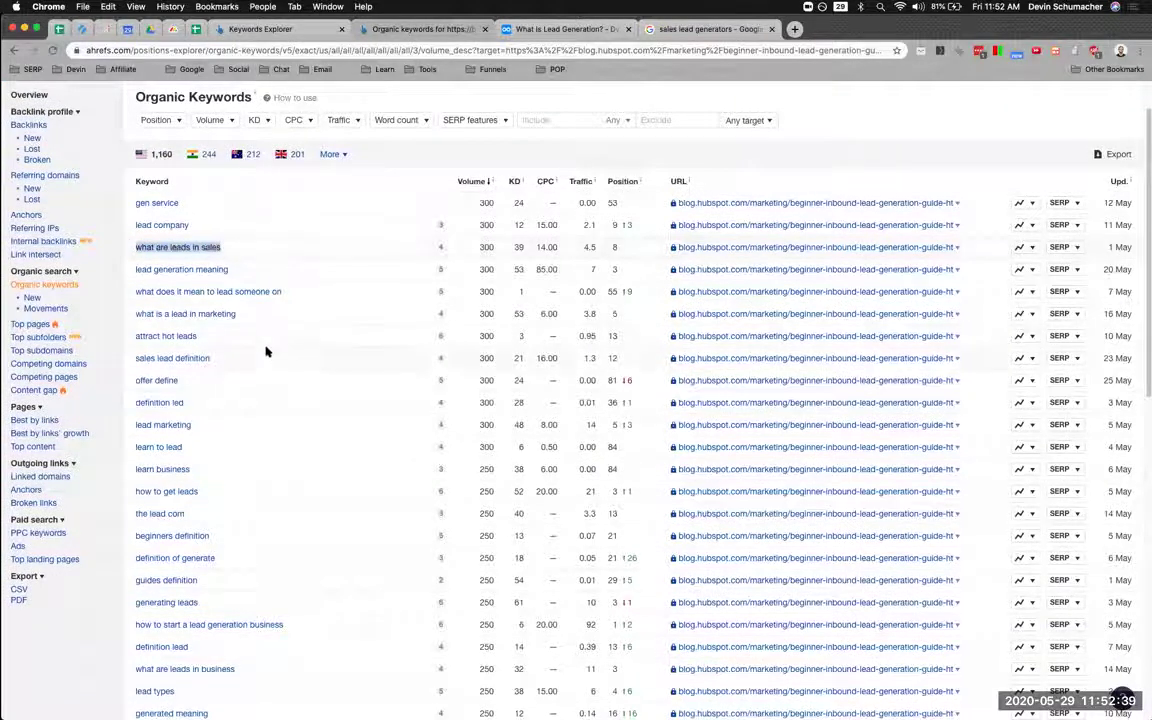
key("super+Tab")
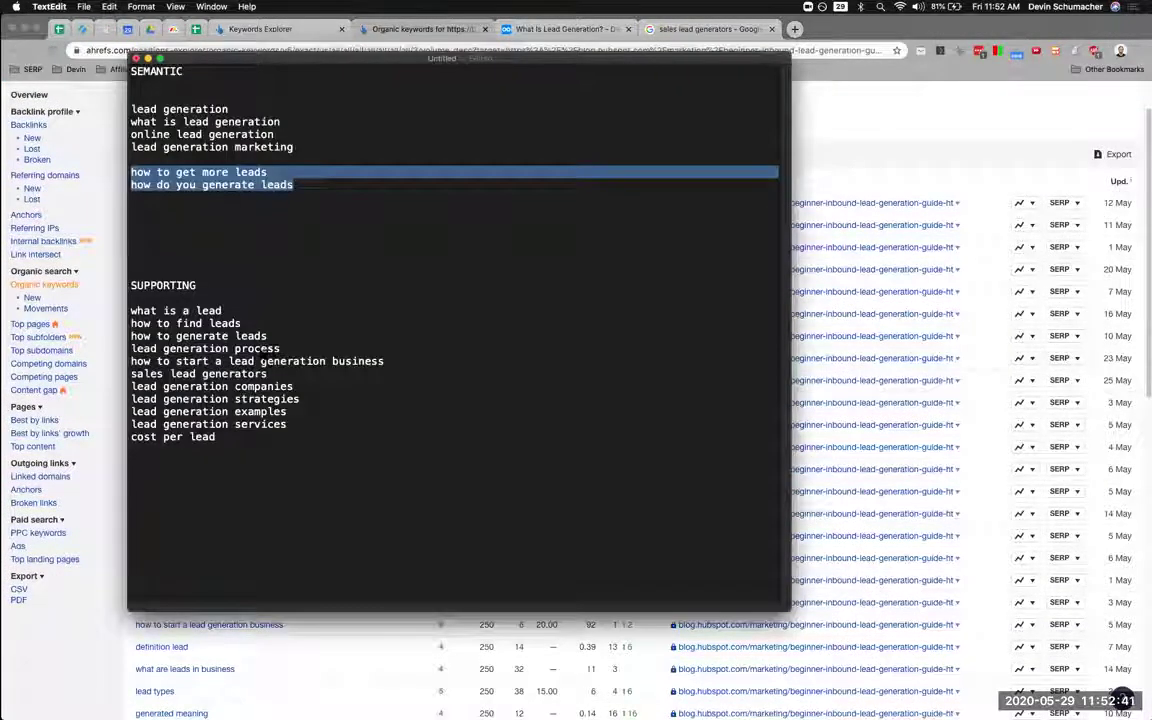
left_click(300, 196)
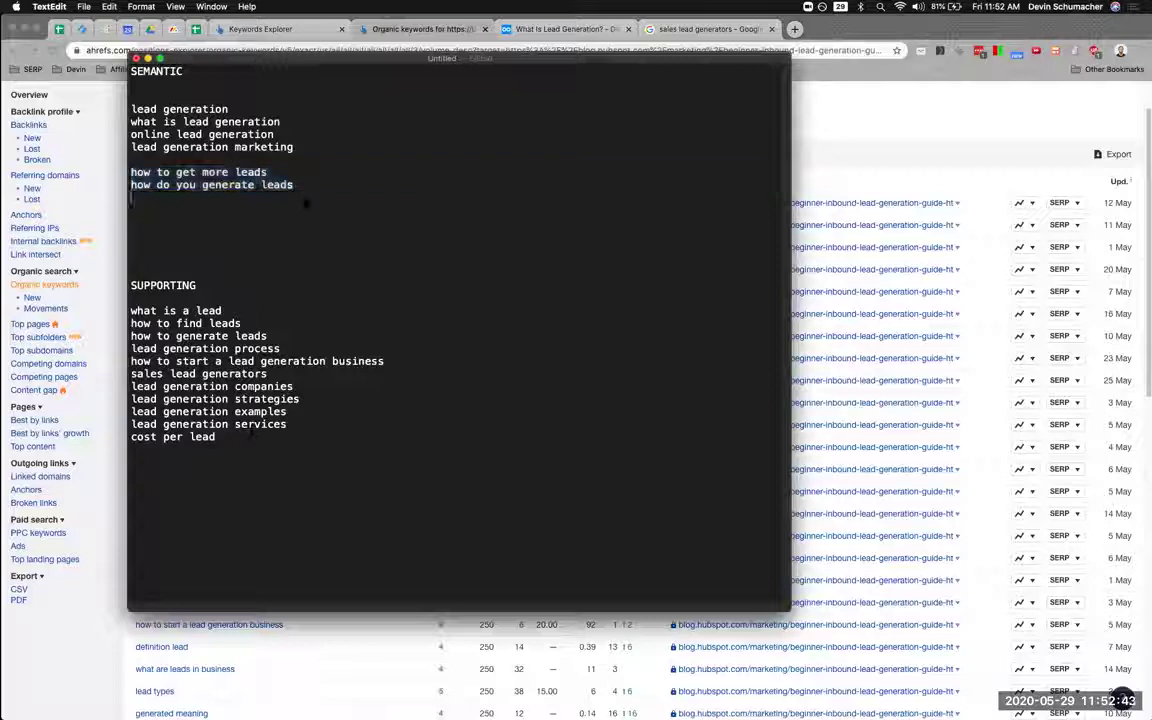
key("Return")
key("super+v")
Return to Chrome and look through page 3 of the Organic Keywords report for more keywords.
key("super+Tab")
scroll(237, 411, "down", 2)
scroll(237, 411, "down", 1)
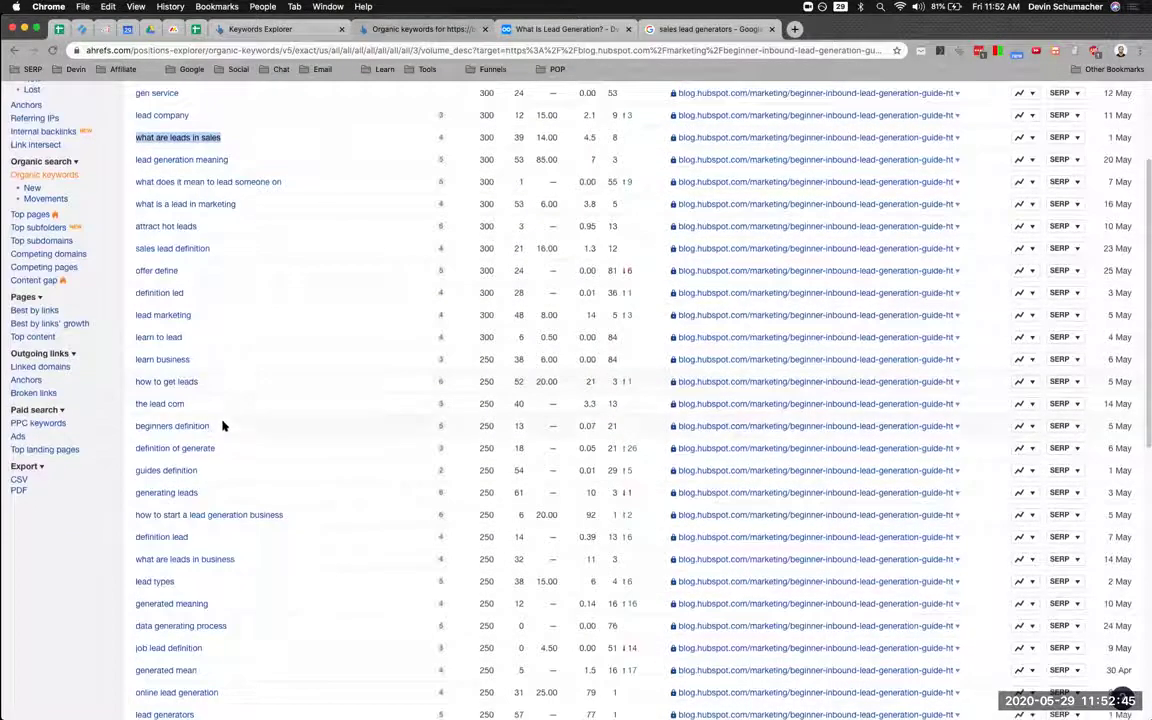
scroll(219, 437, "down", 5)
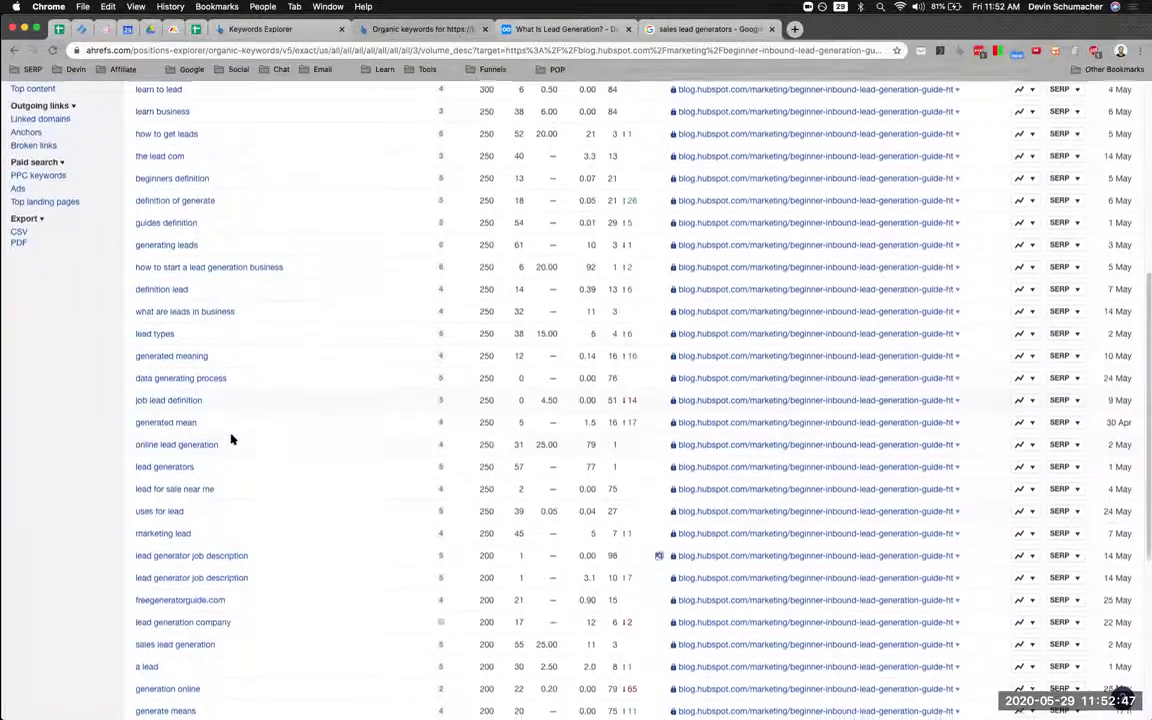
scroll(240, 400, "up", 8)
left_click(211, 177)
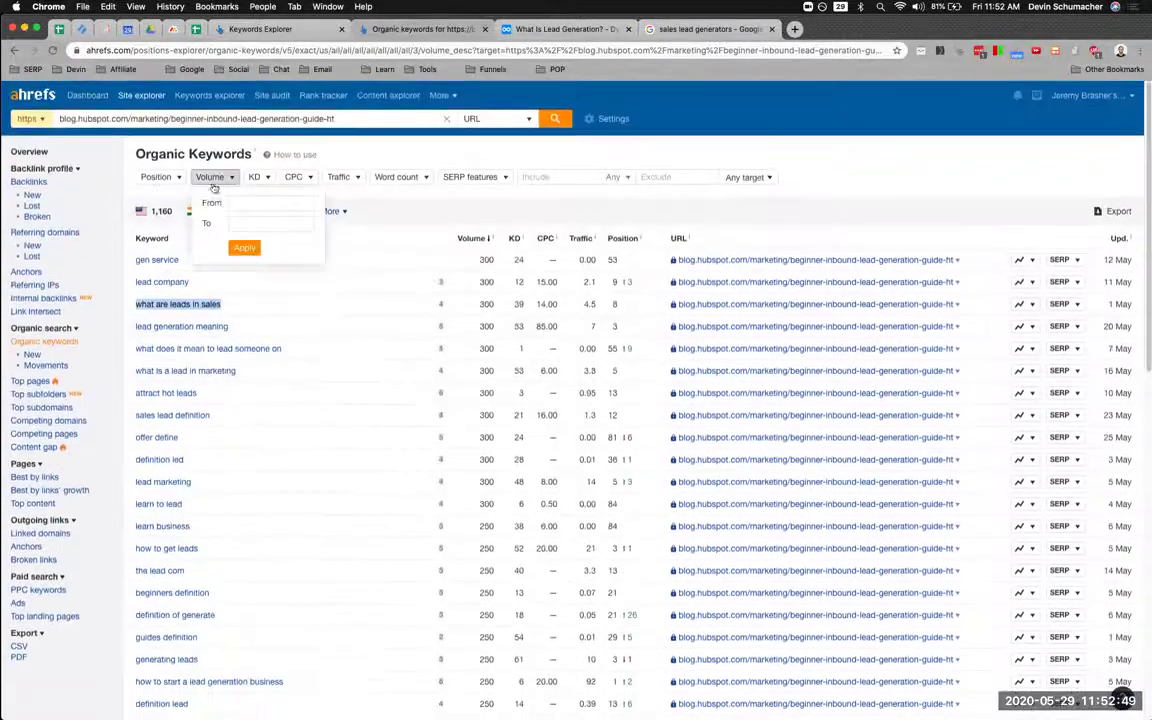
left_click(163, 178)
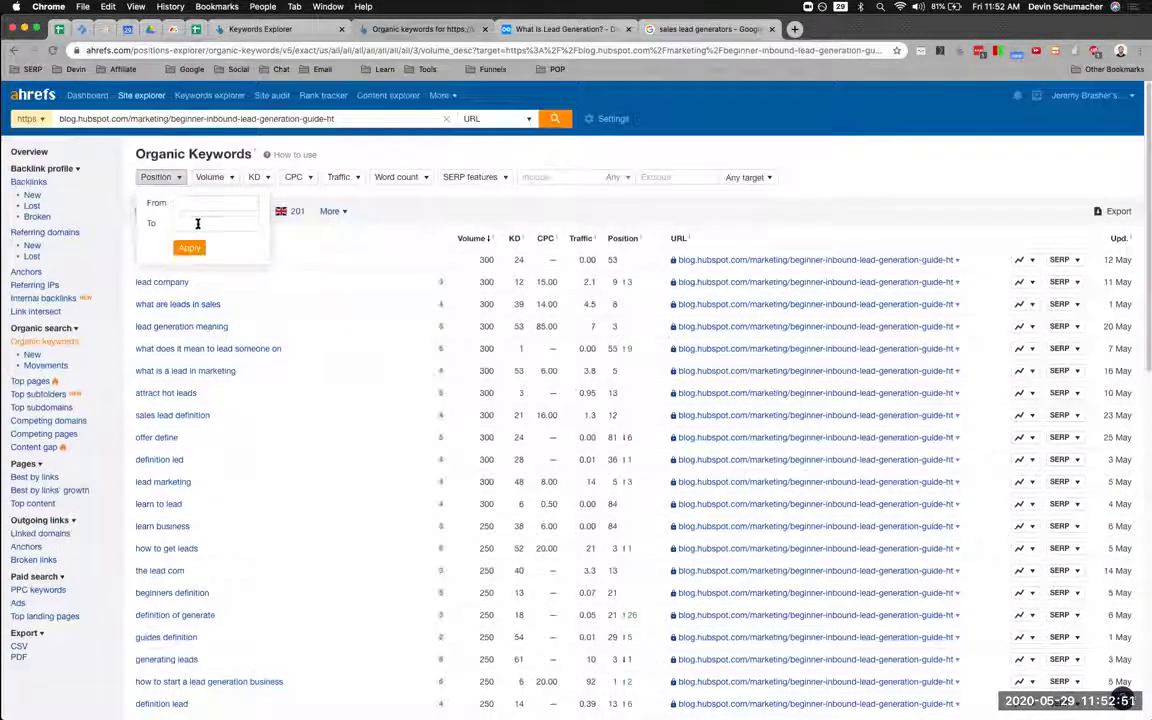
left_click(197, 223)
type("15")
key("Return")
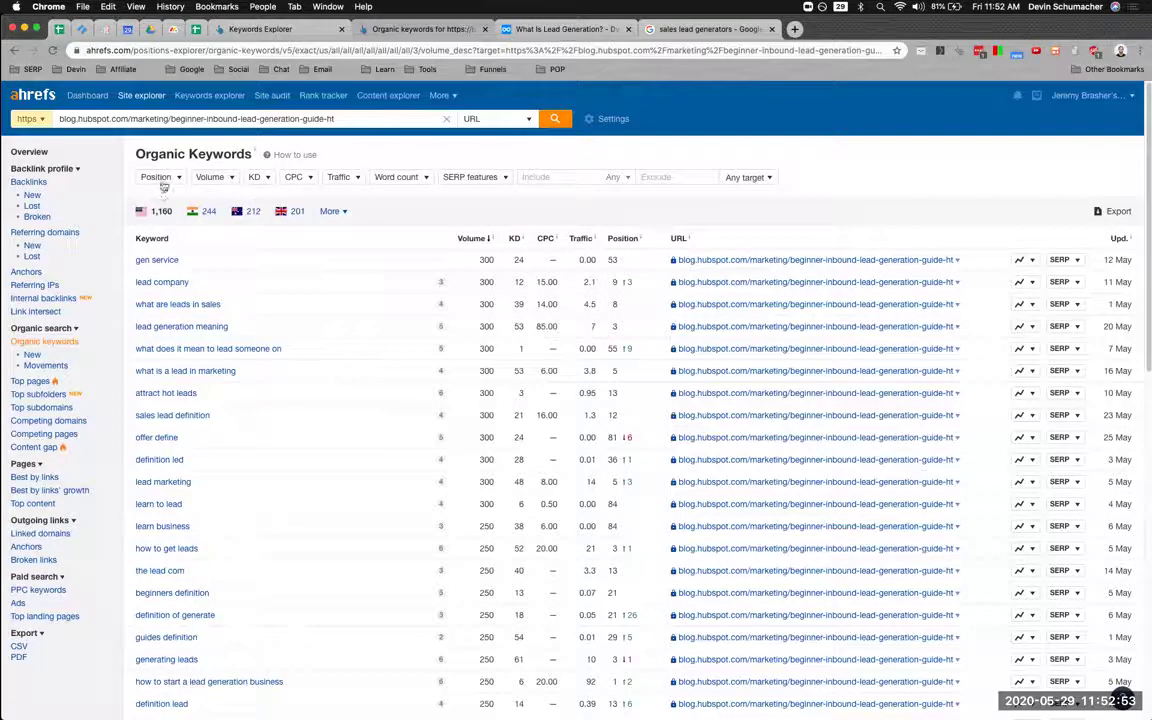
Filter the Organic Keywords report by position, with a maximum of 10.
left_click(157, 178)
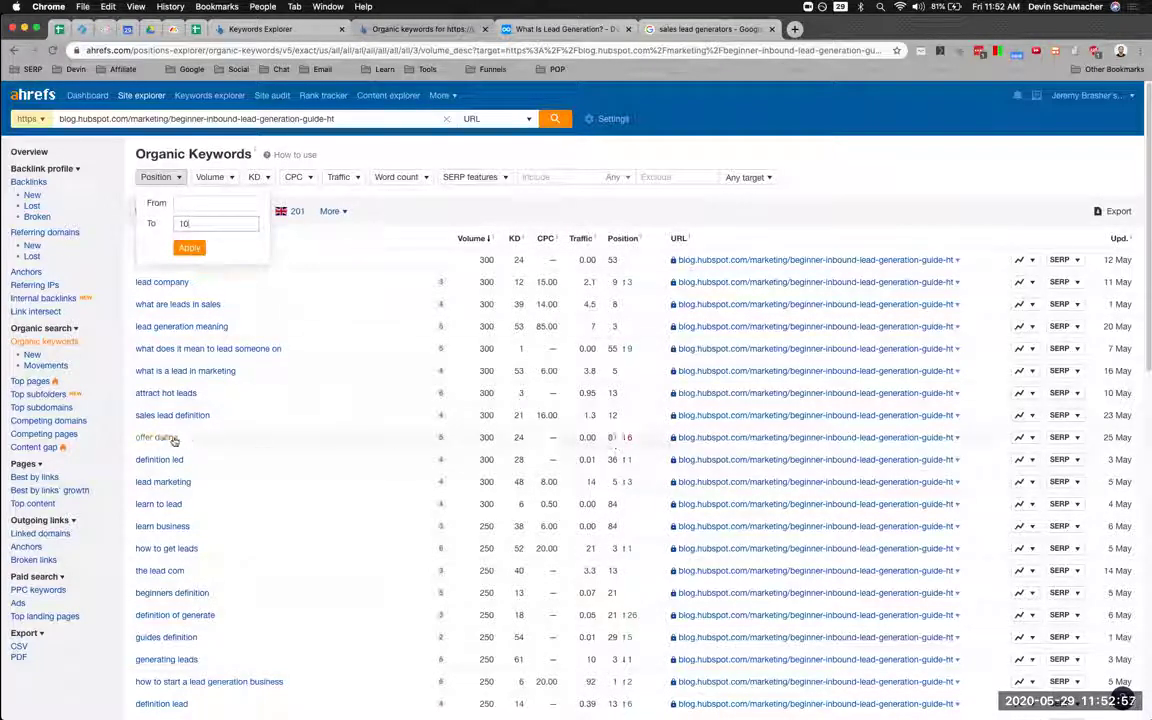
left_click(203, 248)
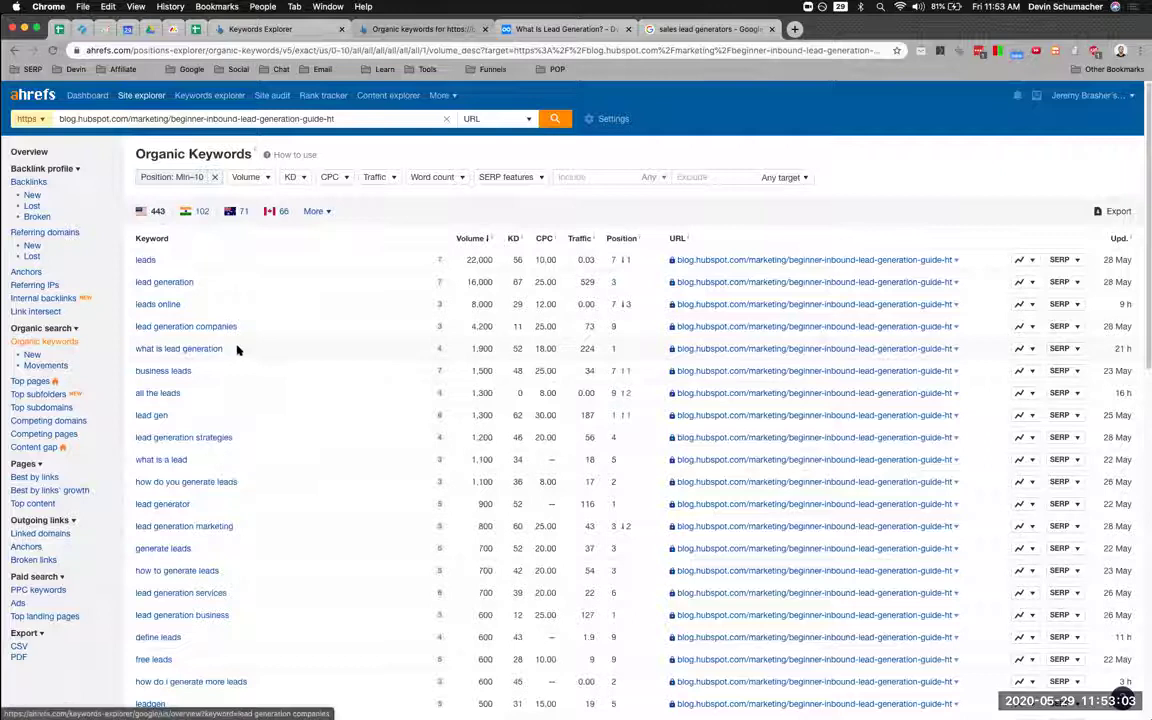
Add "inbound leads" and "Outbound leads" to the TextEdit note's SUPPORTING list below "cost per lead".
scroll(240, 355, "down", 3)
scroll(262, 392, "down", 4)
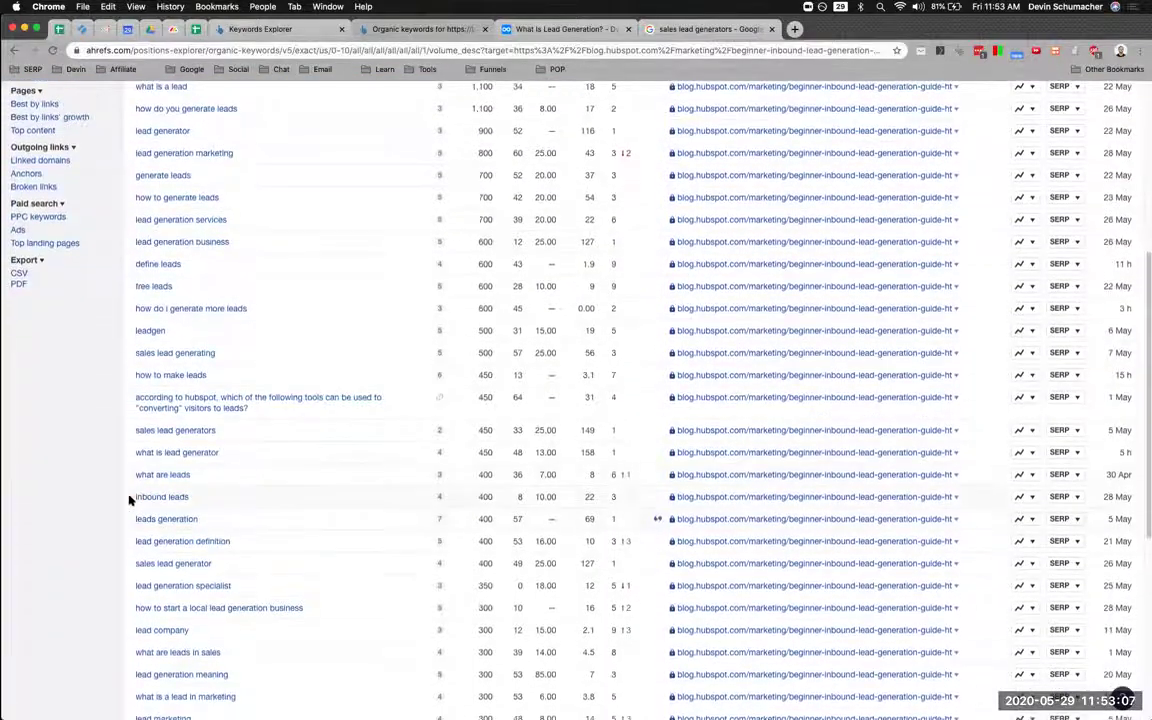
key("super+Tab")
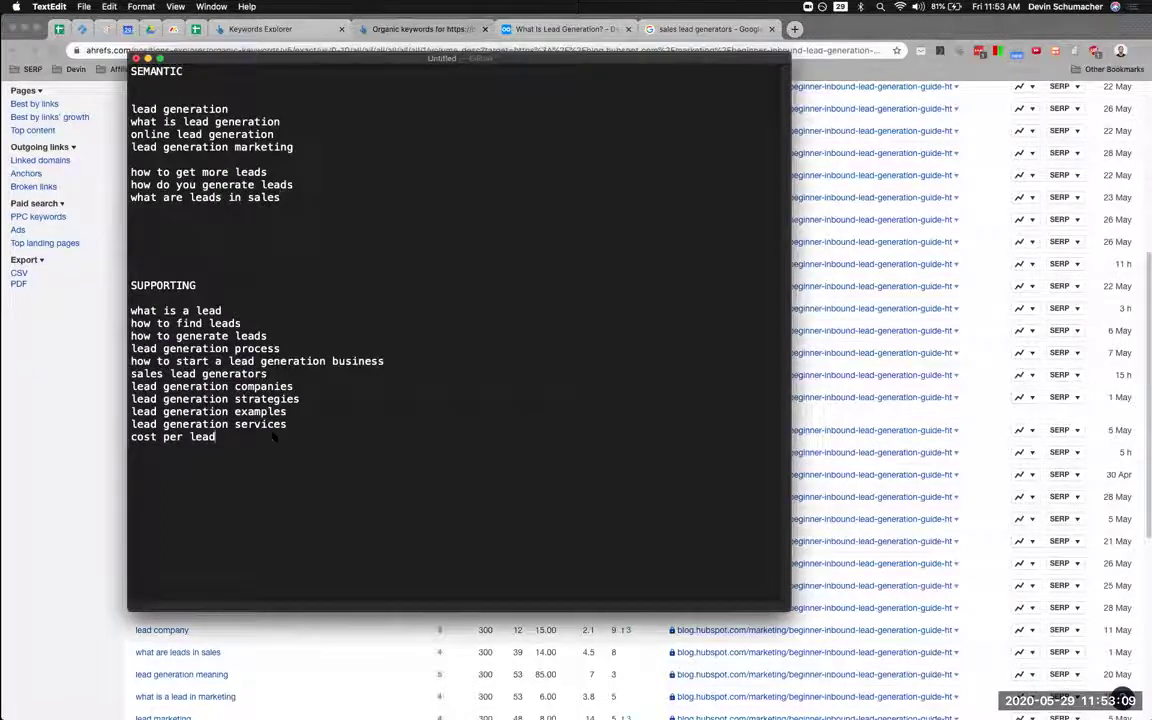
key("Return")
type("inbound leads")
key("Return")
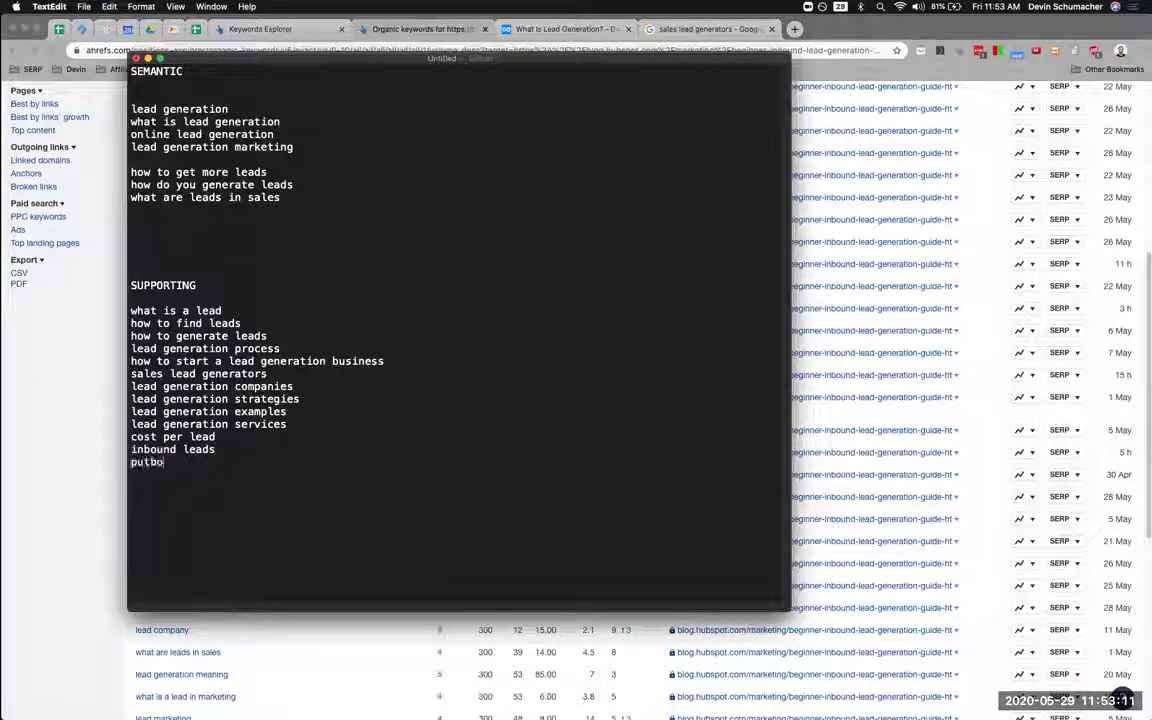
key("BackSpace")
key("BackSpace")
key("BackSpace")
key("BackSpace")
key("BackSpace")
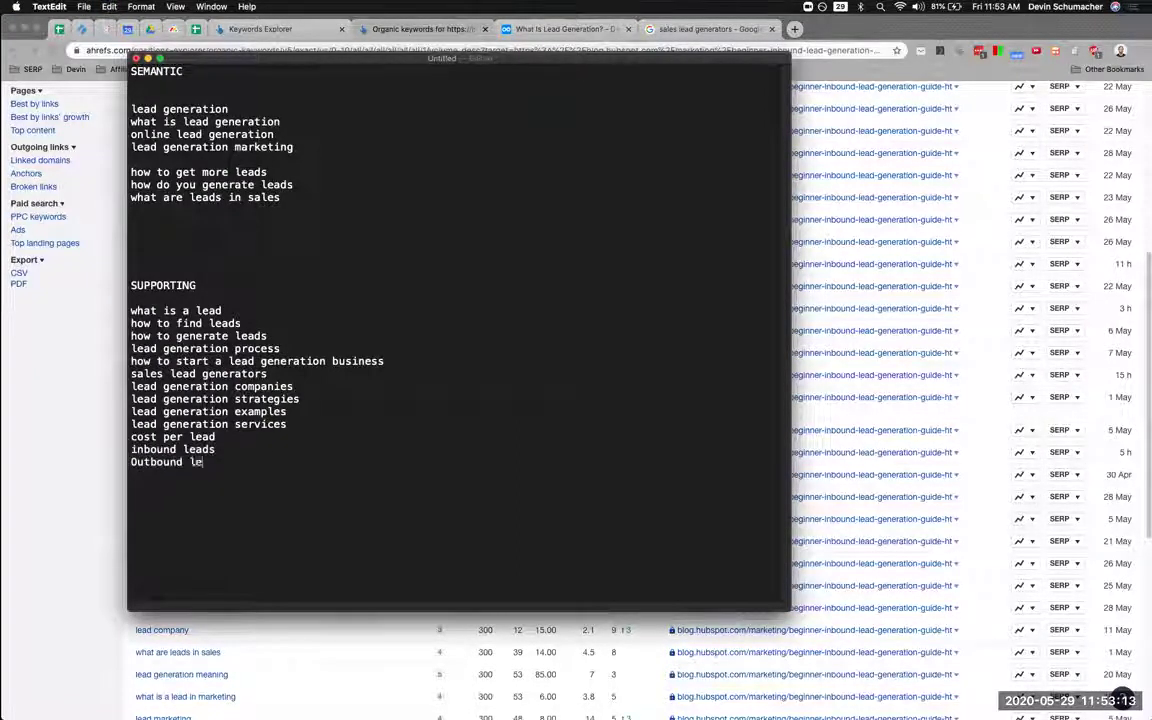
Return to Chrome, look through pages 1 and 2 of the filtered Organic Keywords report for more keywords, and reopen page 1.
key("super+Tab")
scroll(288, 445, "down", 5)
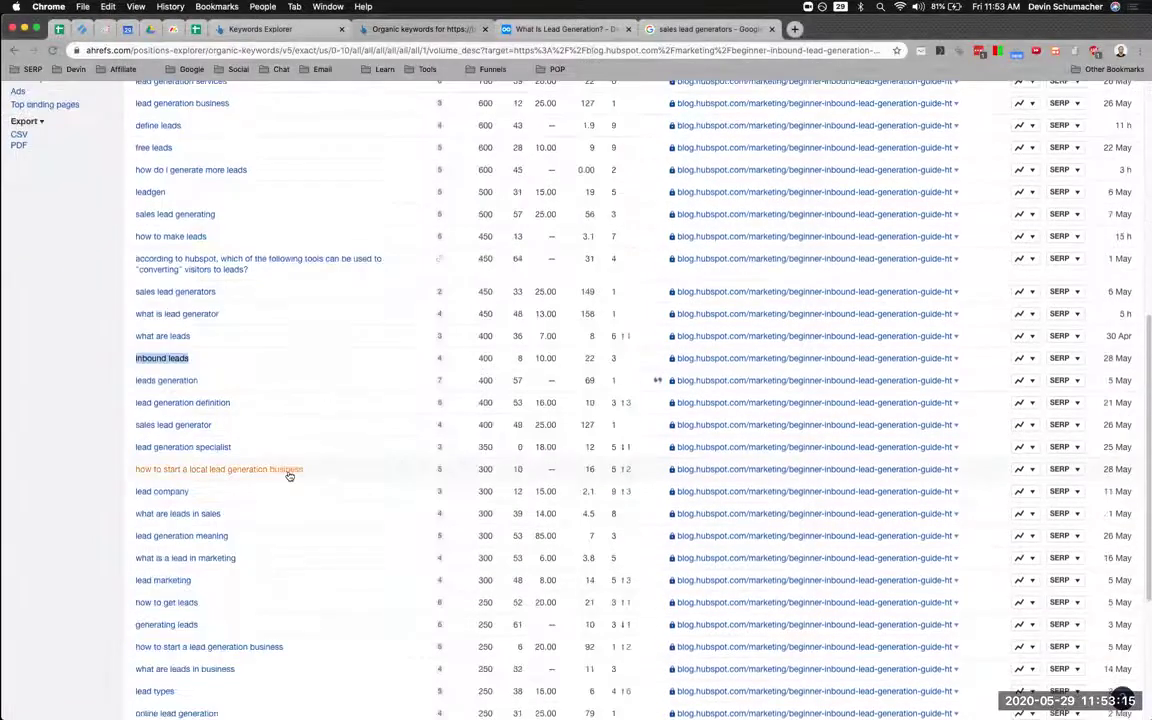
scroll(290, 478, "down", 5)
scroll(290, 486, "down", 2)
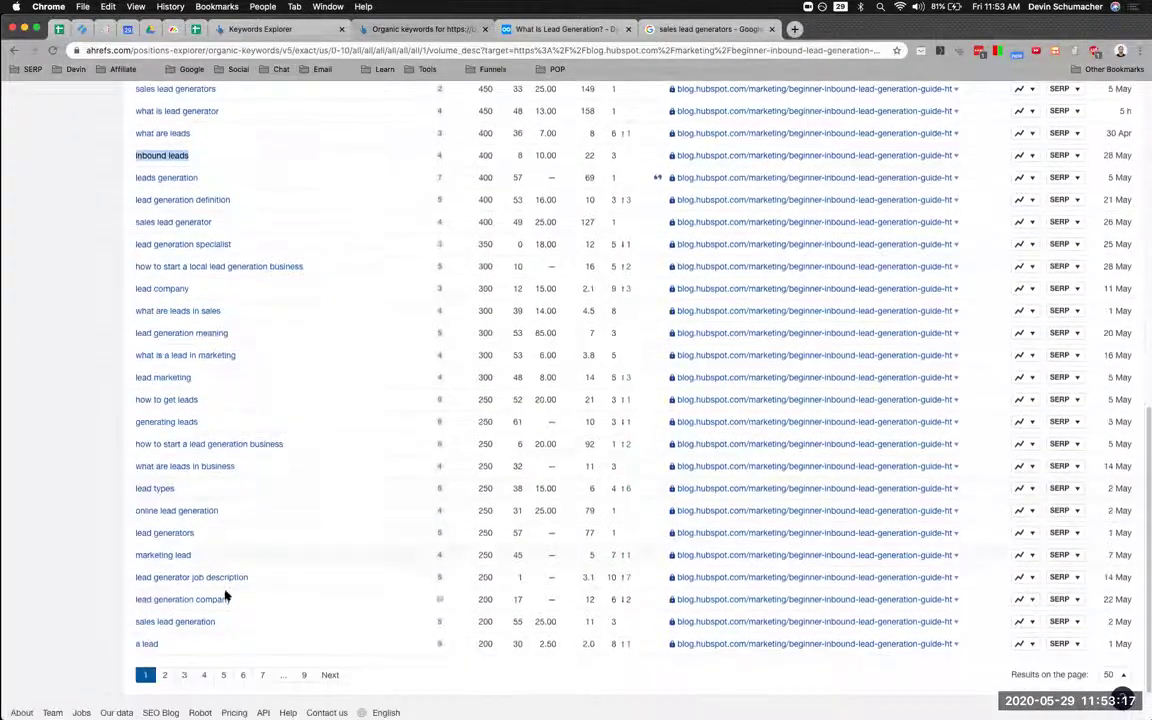
left_click(165, 677)
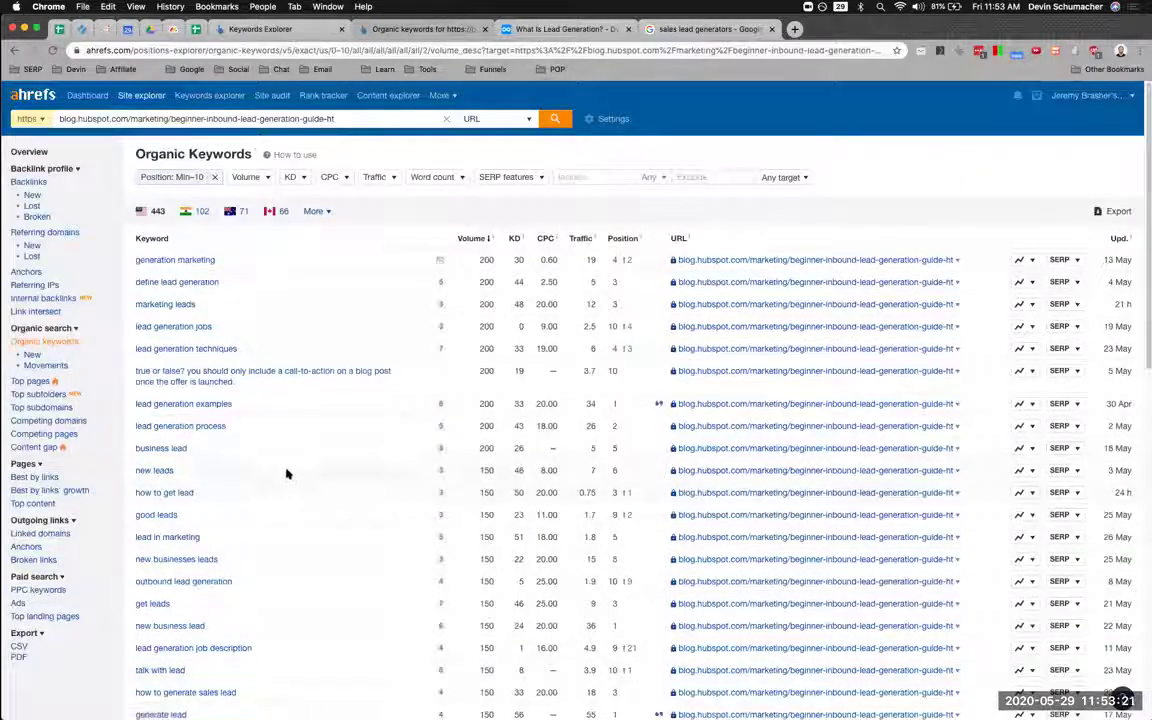
scroll(291, 471, "down", 10)
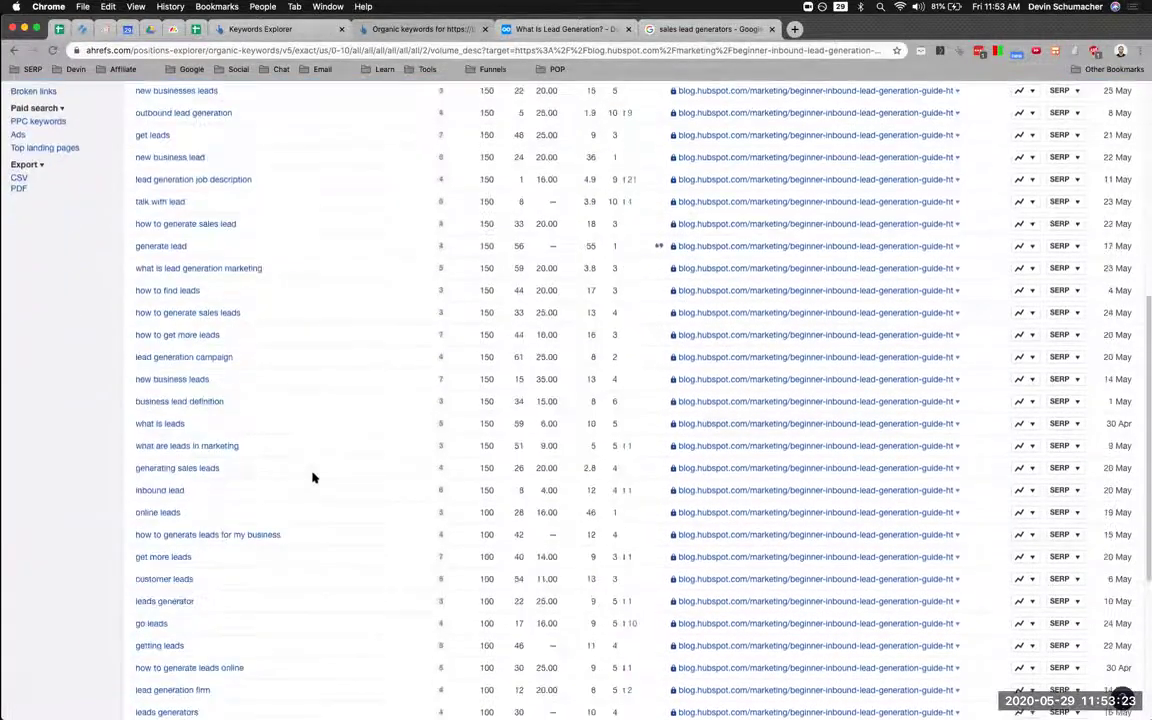
scroll(168, 353, "down", 5)
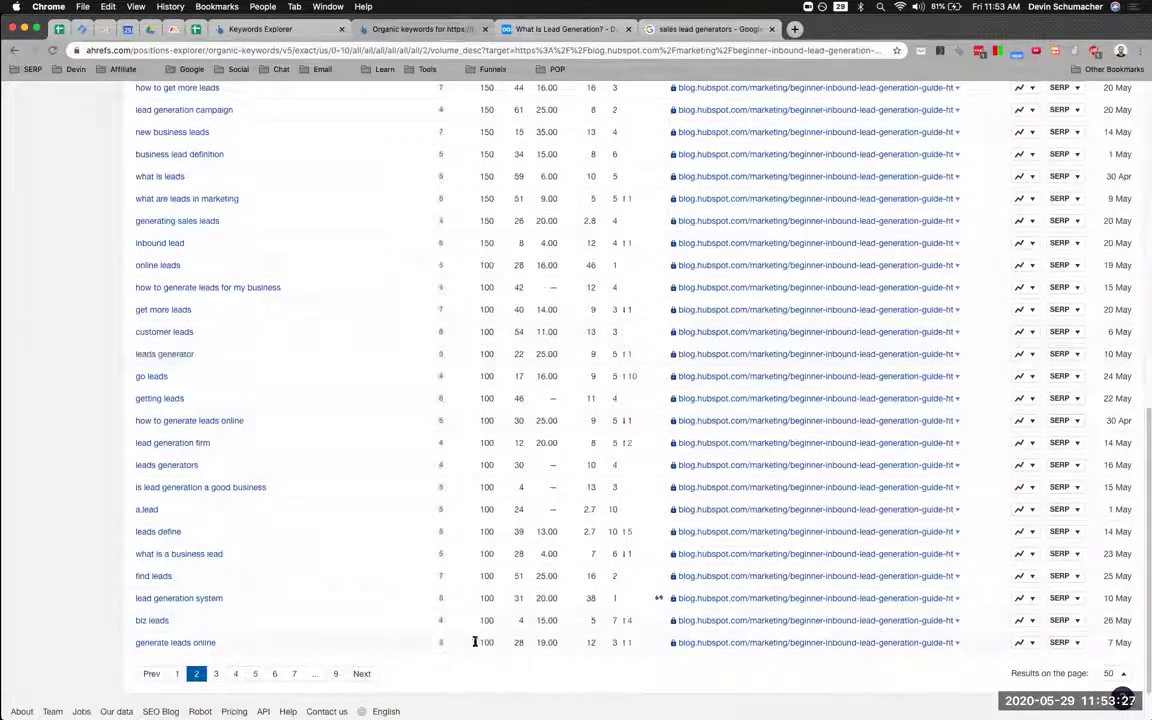
scroll(475, 641, "up", 15)
scroll(205, 630, "down", 15)
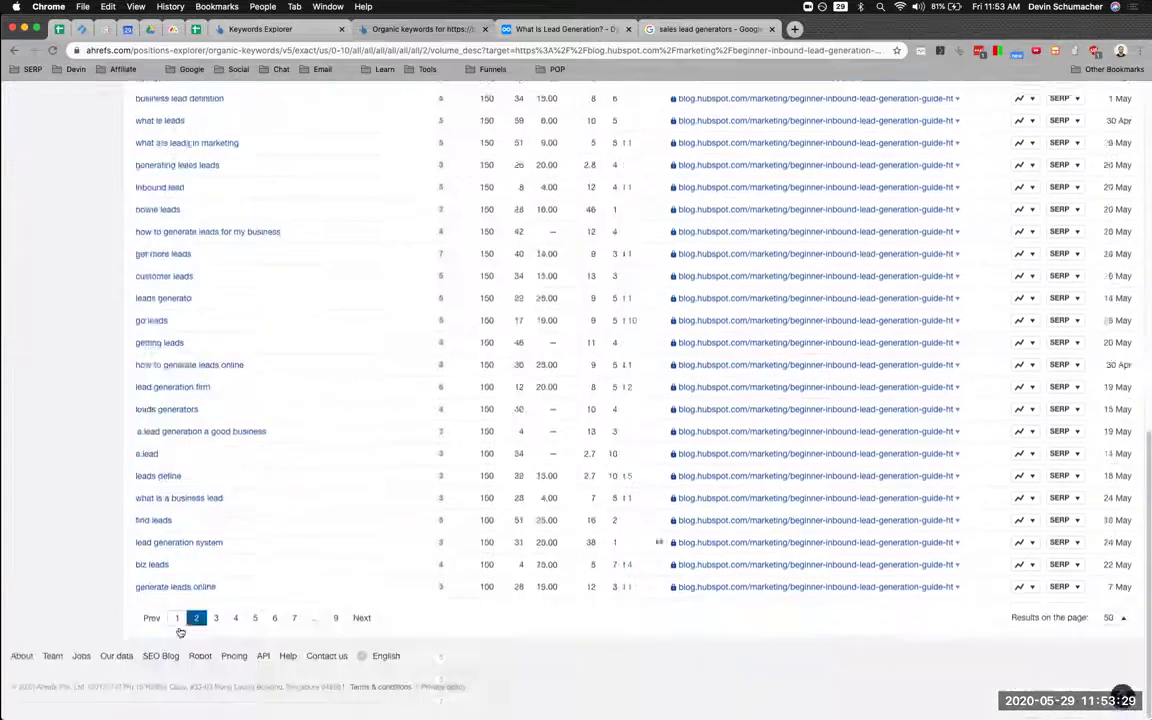
left_click(178, 620)
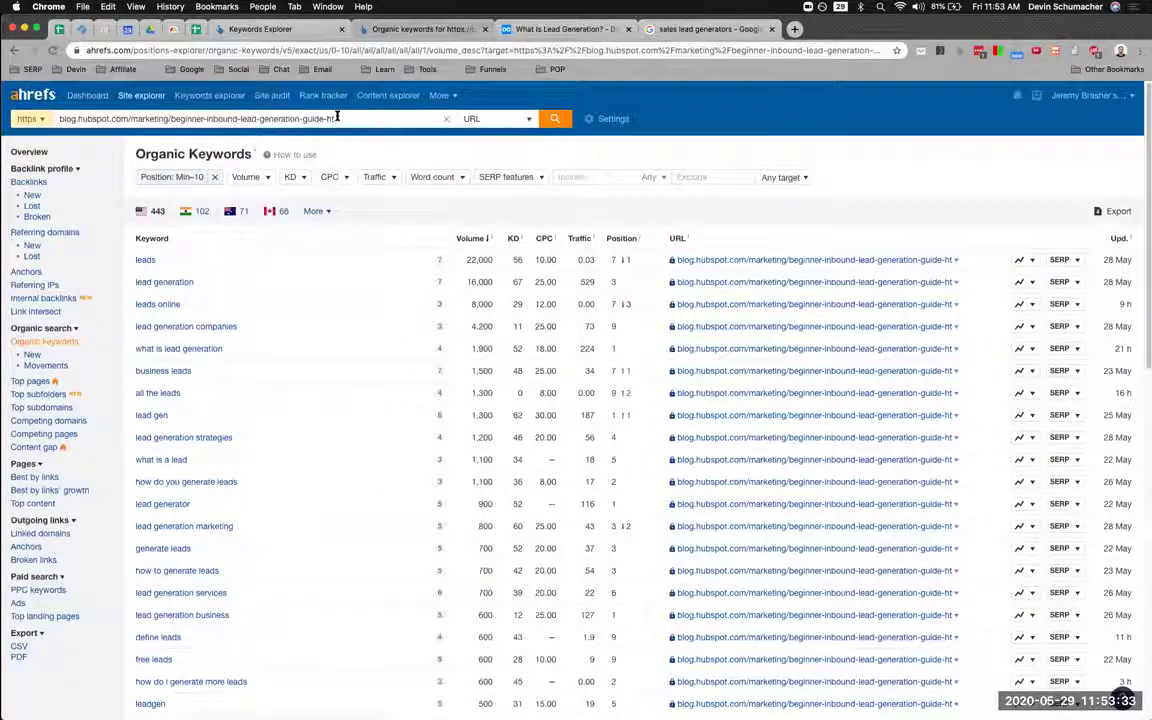
Raise the Organic Keywords report's maximum position filter to 15 and skim the listed keywords.
left_click(172, 180)
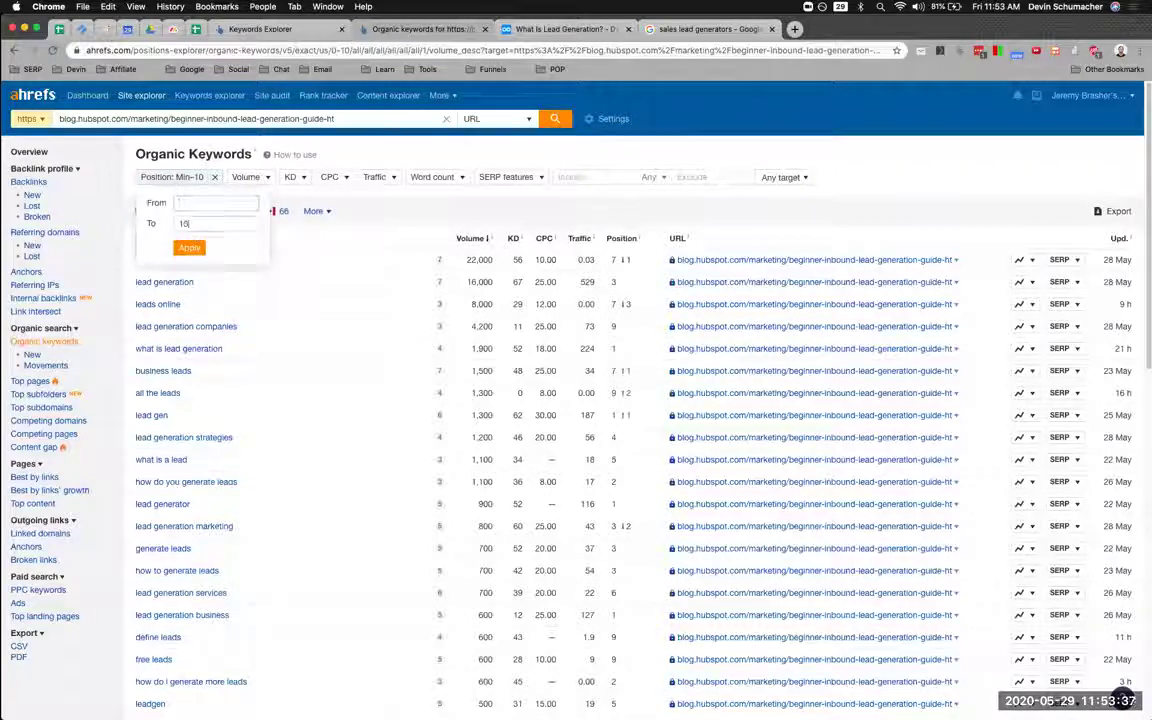
left_click(187, 247)
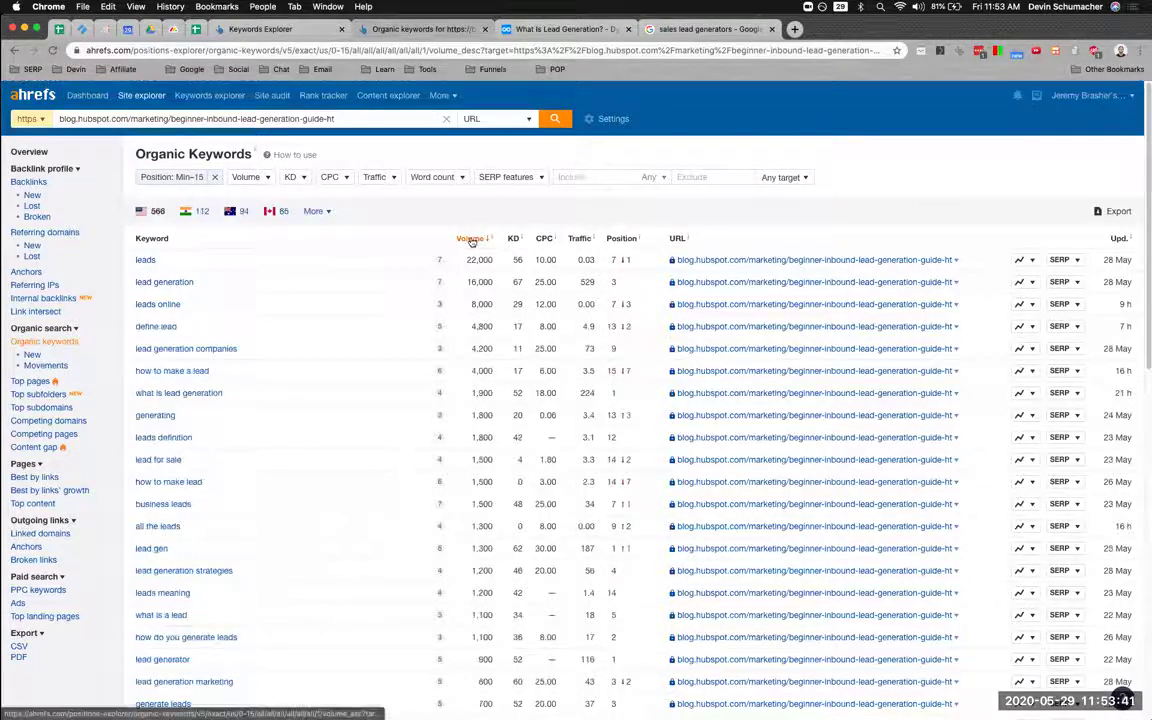
scroll(188, 429, "down", 5)
scroll(206, 455, "up", 5)
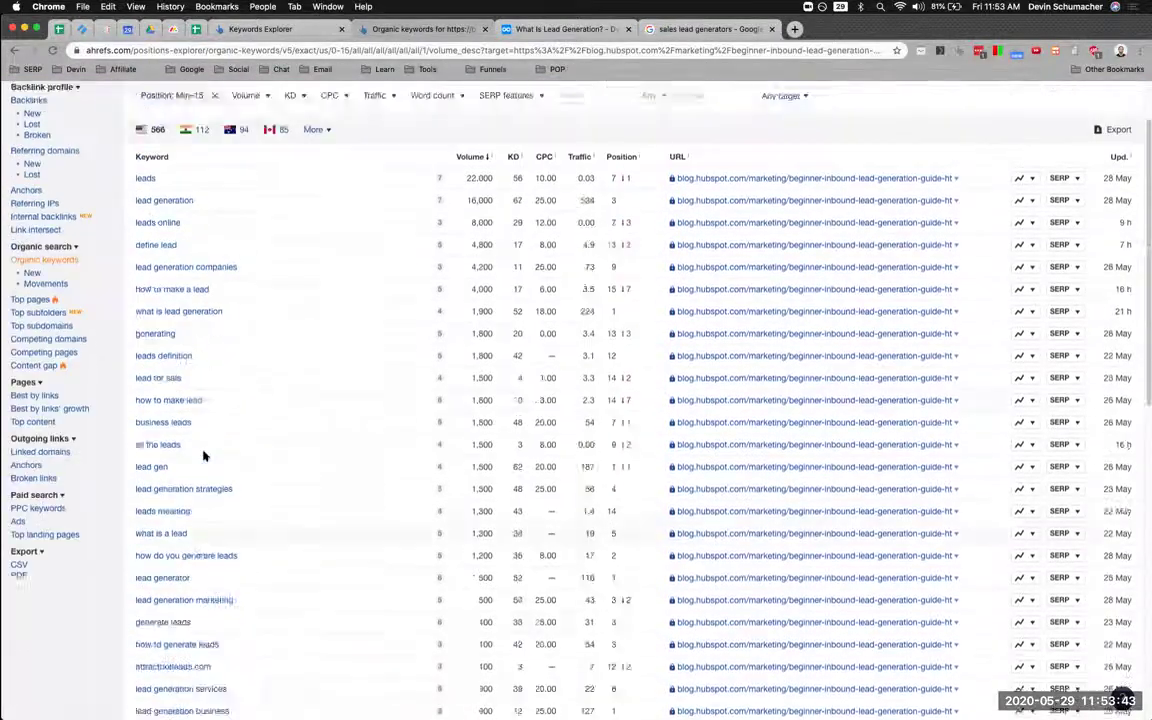
Switch to the TextEdit note to review the full SEMANTIC and SUPPORTING lists, and return to Chrome.
key("super+Tab")
left_click_drag(222, 462, 84, 62)
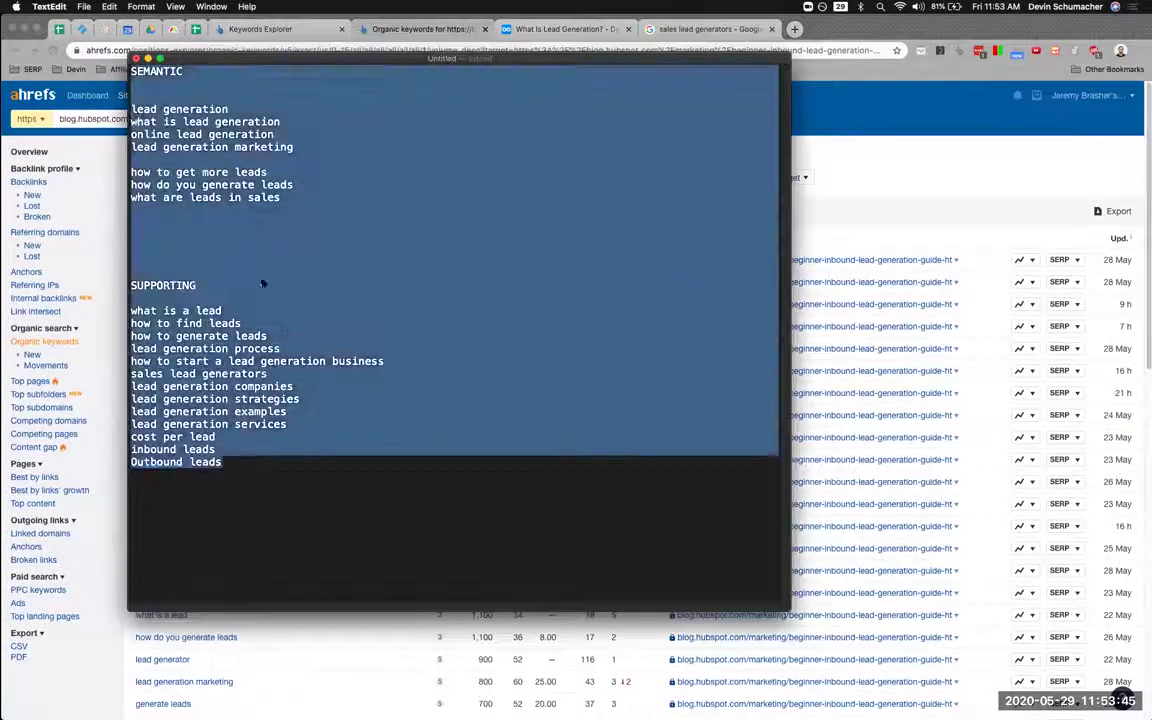
key("super+Tab")
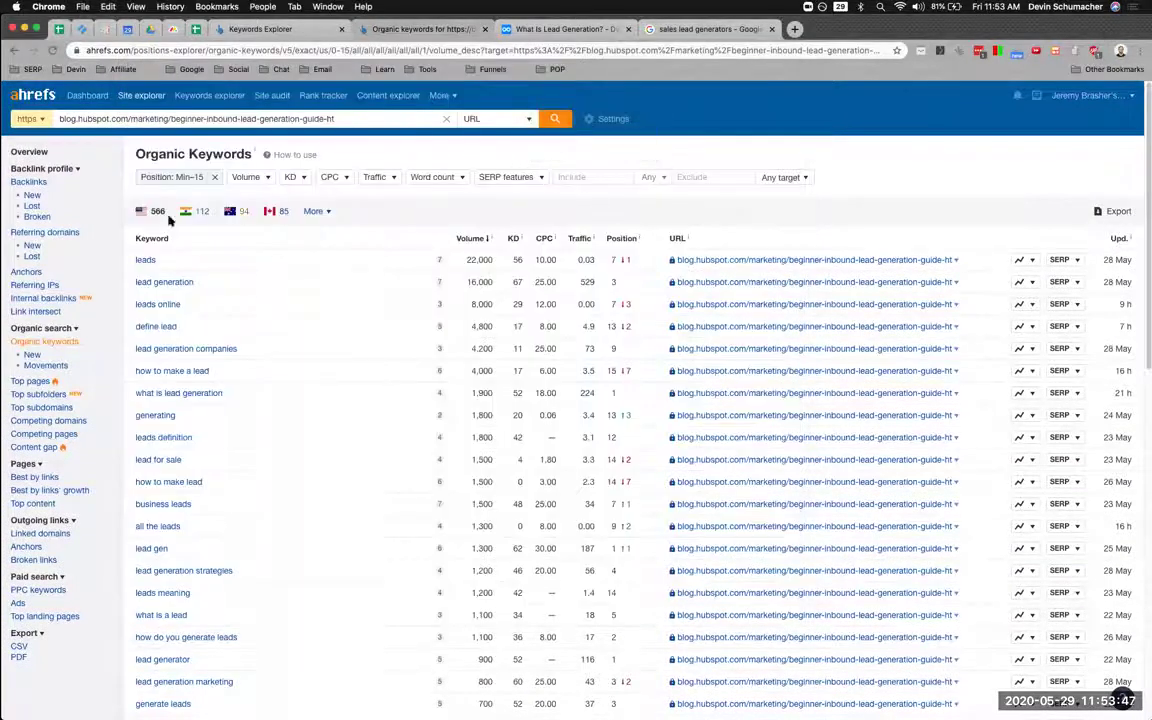
Search Google for "what is lead generation" in a new tab and close the old "sales lead generators" results tab.
key("super+t")
type("what is lead gen")
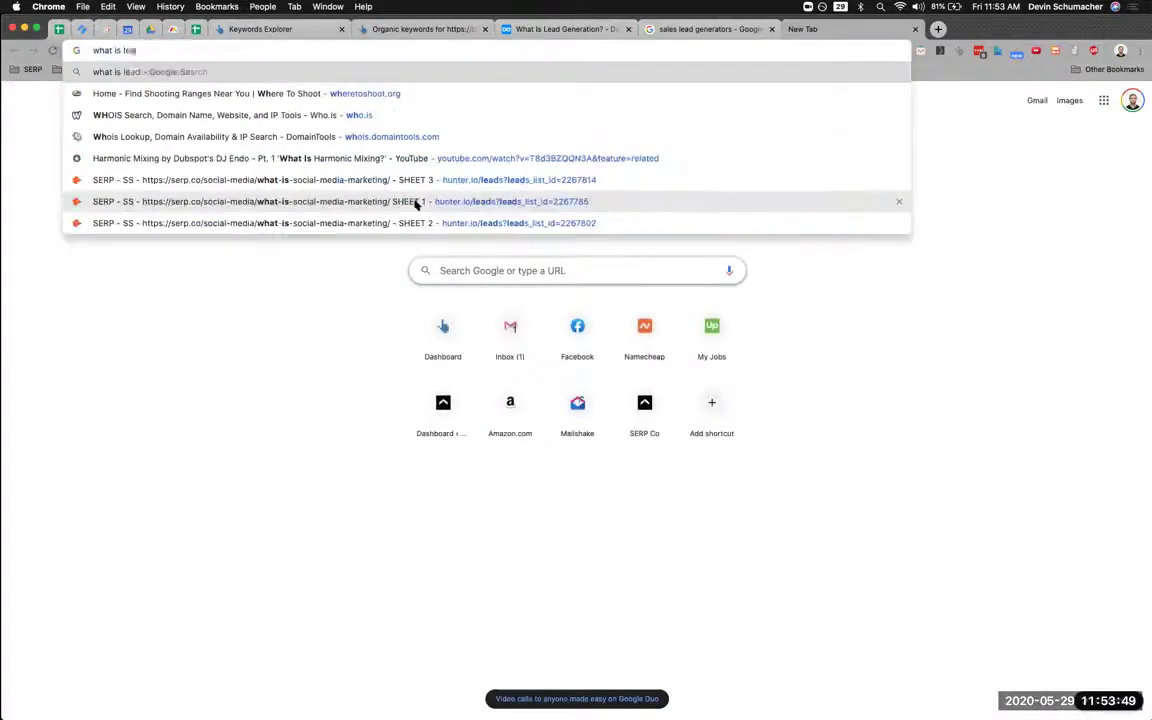
type("eration")
key("Return")
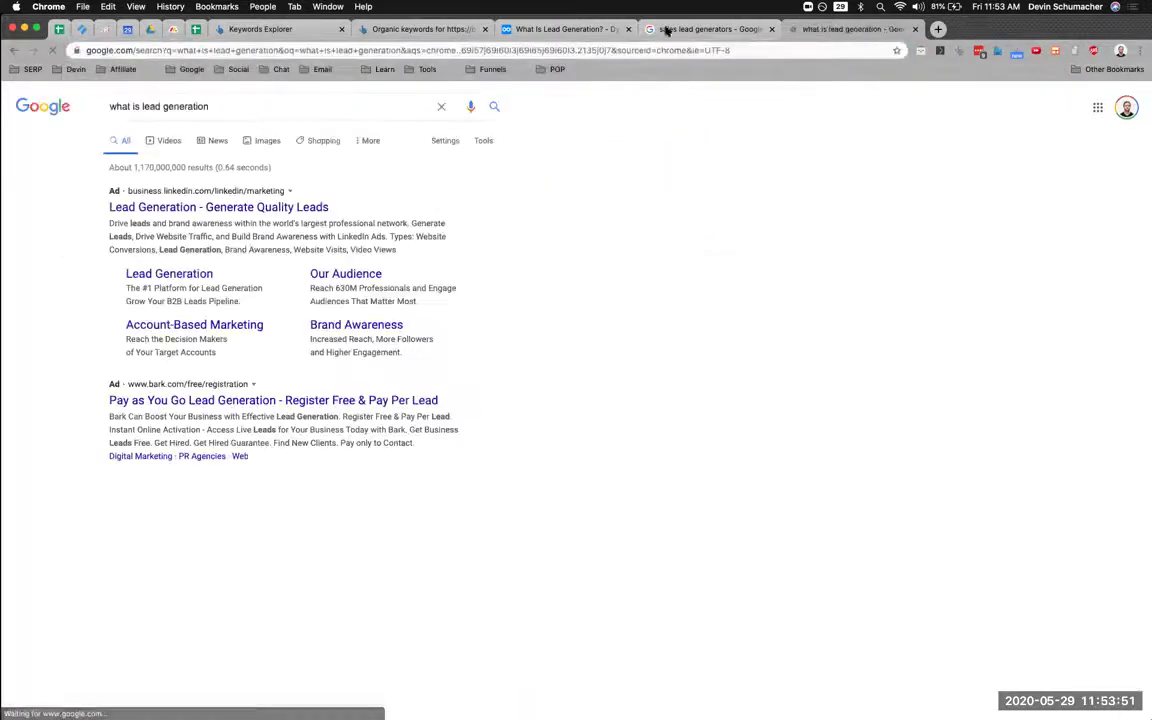
left_click(705, 29)
key("super+w")
key("super+Tab")
left_click_drag(198, 285, 97, 285)
key("super+Tab")
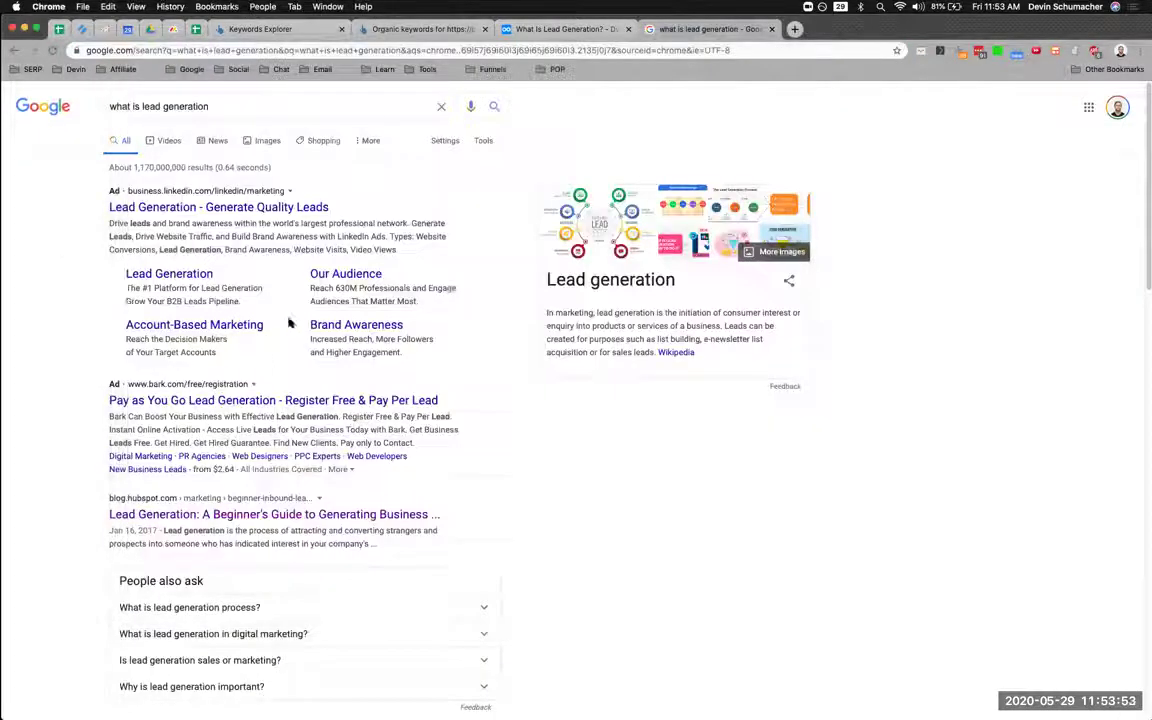
Open the HubSpot, Marketo, Jumplead, Albacross, LeadBoxer, Optimizely, Lead Genera and Mailshake results in background tabs.
scroll(82, 313, "down", 5)
left_click(187, 142, "super")
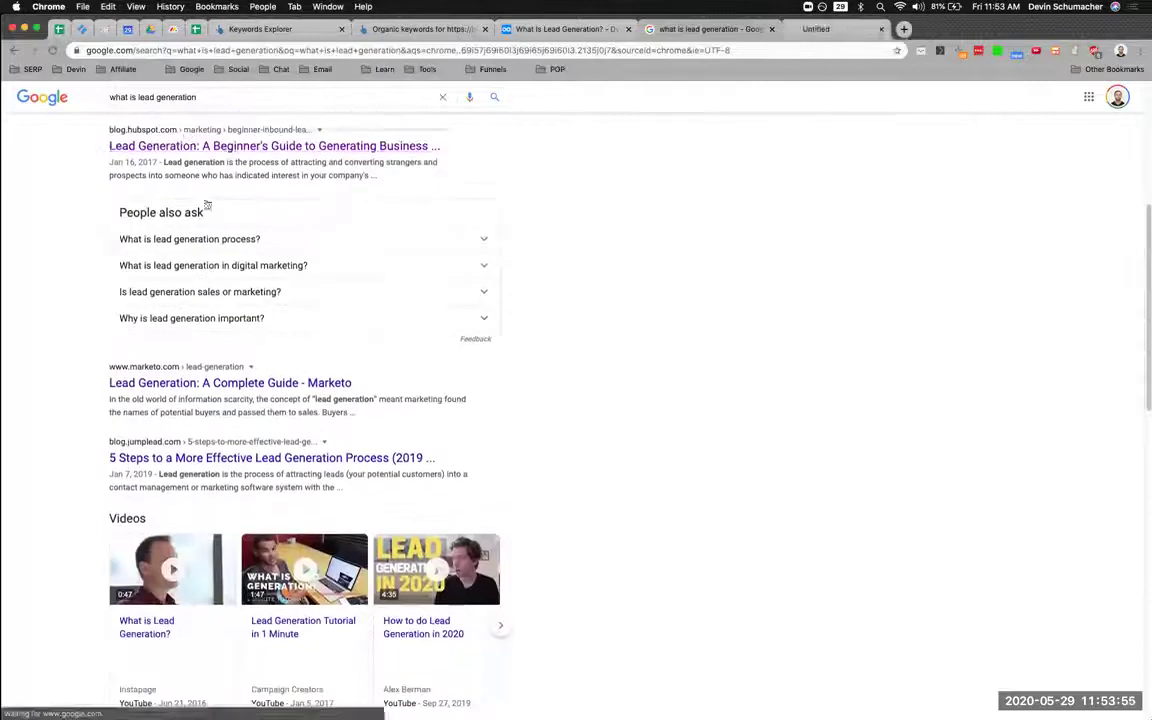
scroll(208, 206, "down", 1)
left_click(222, 299, "super")
left_click(231, 375, "super")
scroll(231, 372, "down", 5)
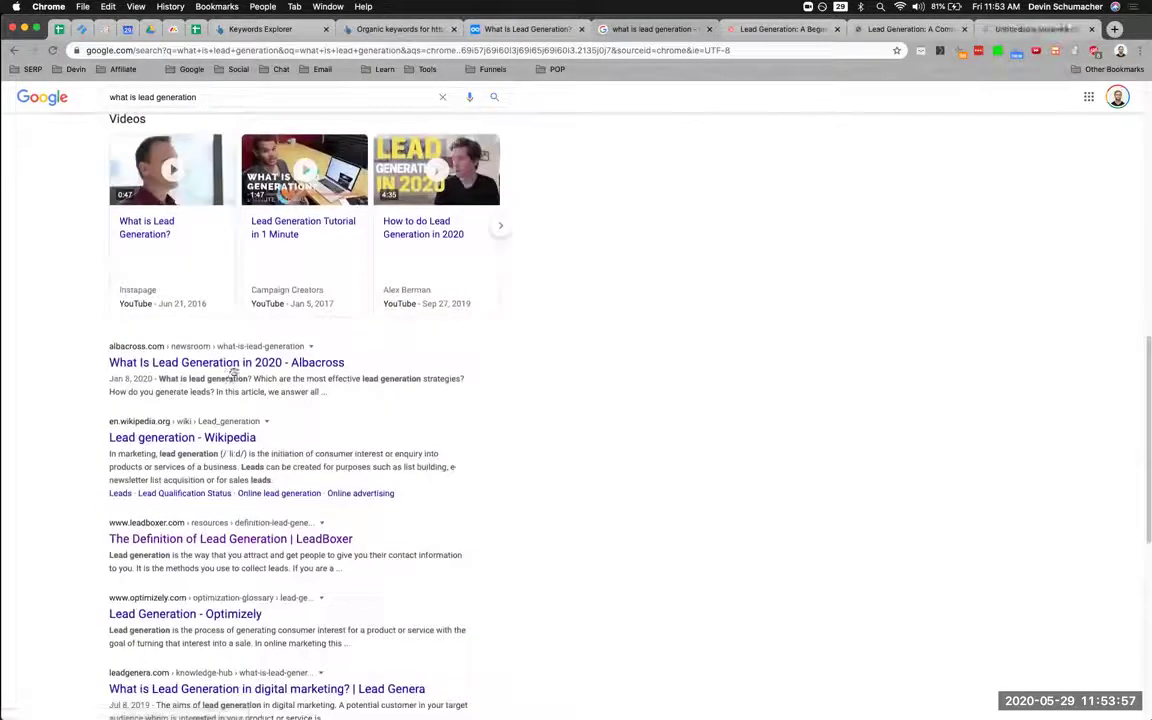
scroll(183, 454, "down", 3)
left_click(216, 300, "super")
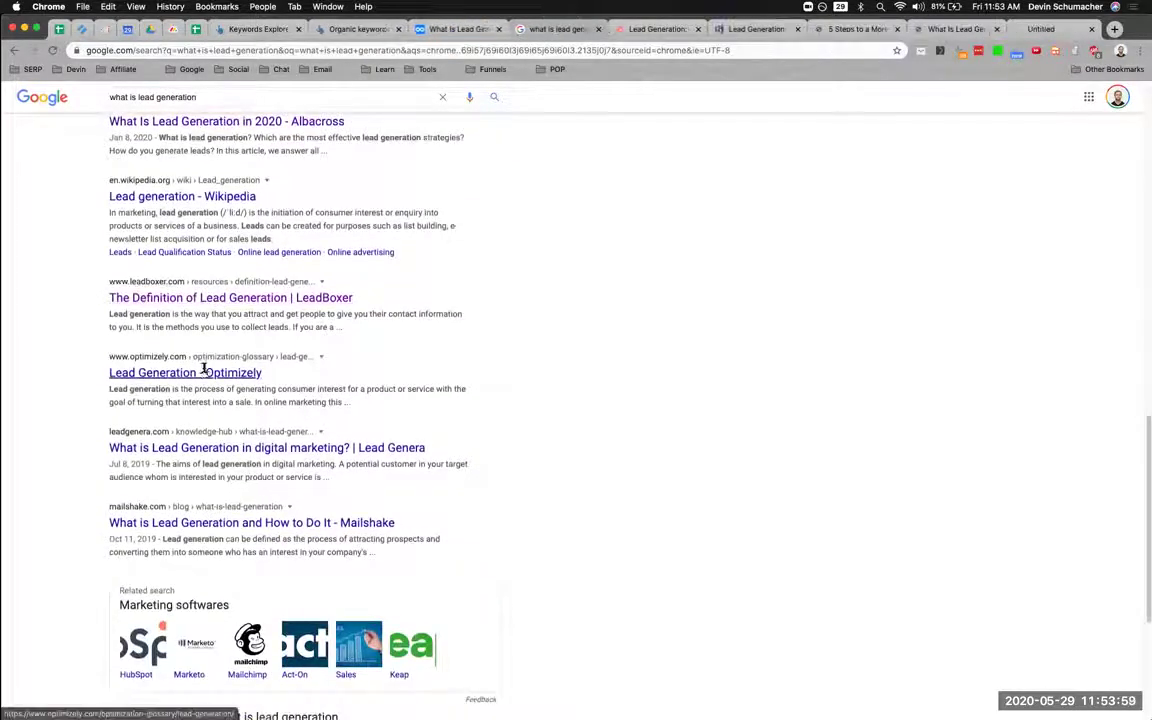
left_click(203, 370, "super")
left_click(214, 447, "super")
left_click(222, 523, "super")
Go to page 2 of the Google results and open the Instapage, Unbounce, WebFX, Venngage and Leadfeeder articles in background tabs.
scroll(250, 530, "down", 3)
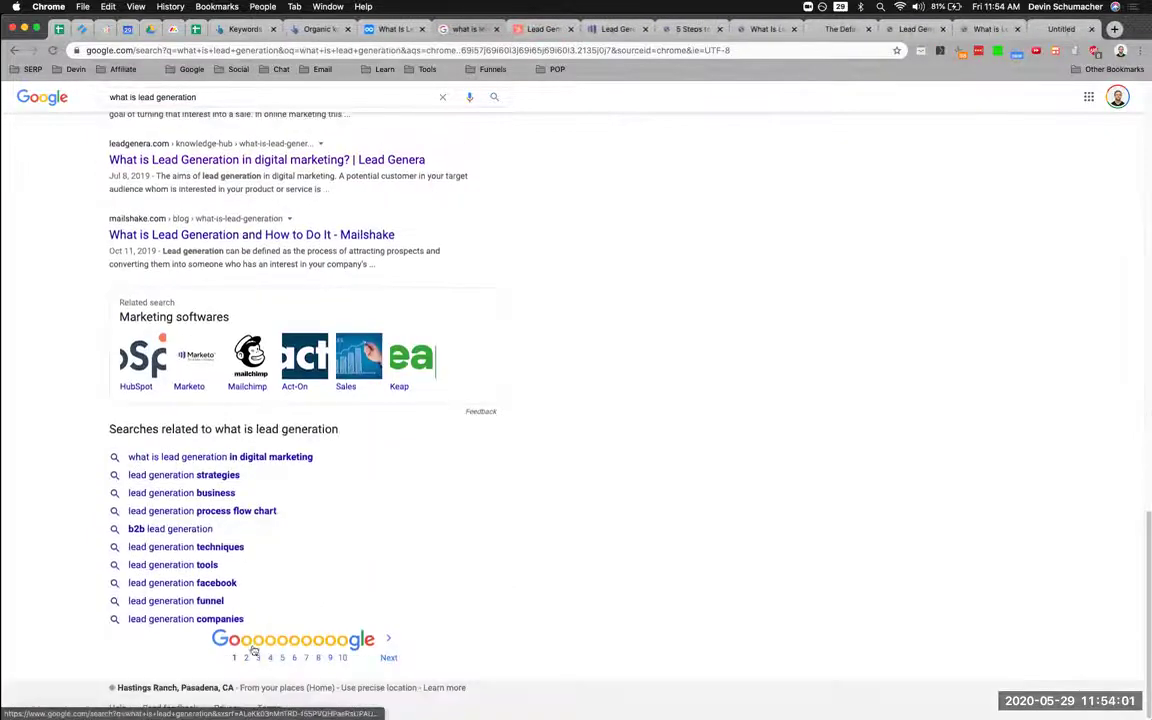
scroll(150, 330, "down", 5)
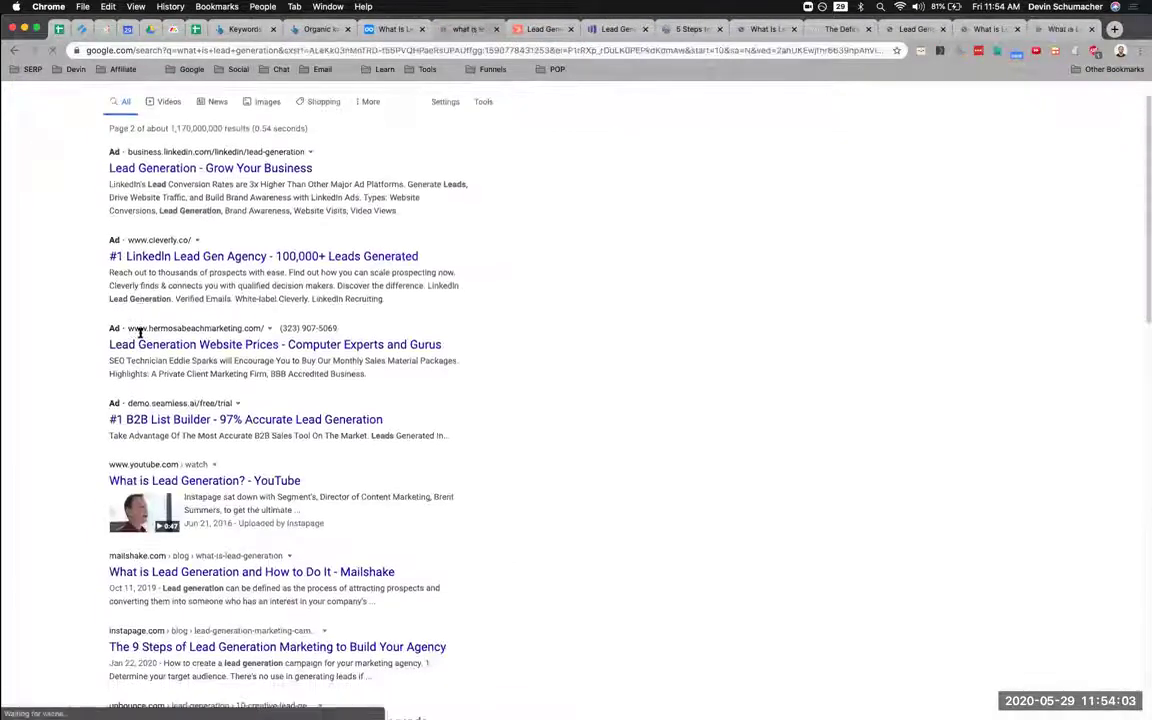
left_click(220, 340, "super")
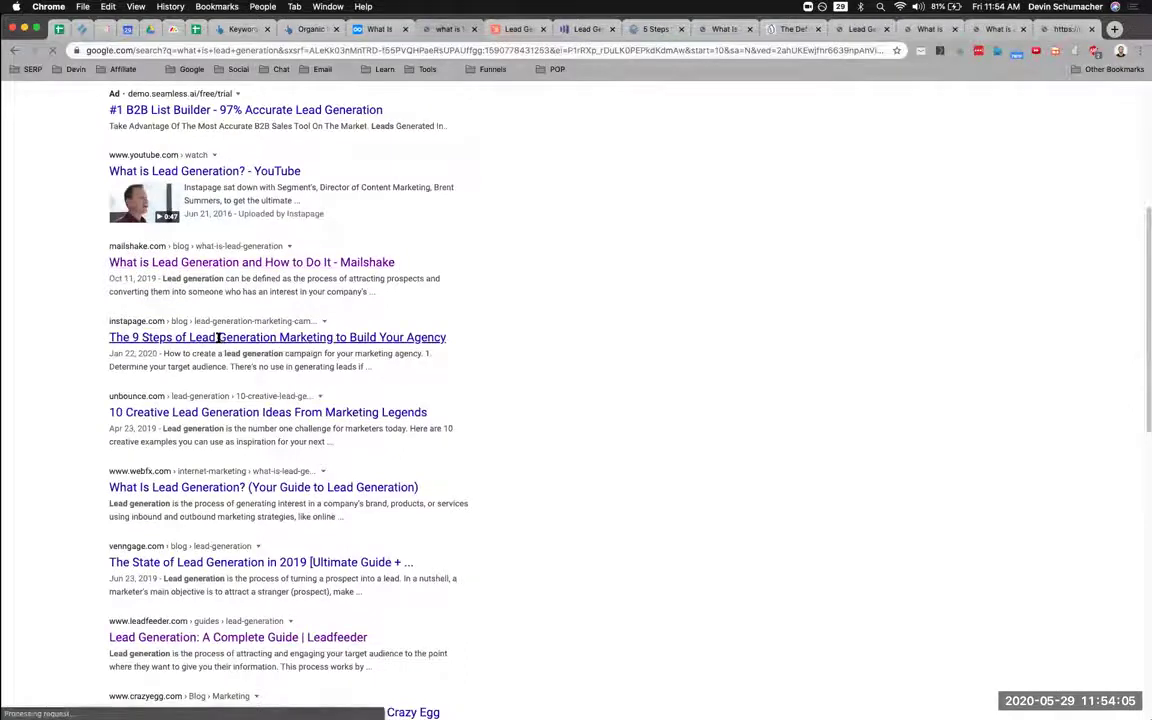
scroll(195, 388, "down", 3)
scroll(195, 388, "down", 1)
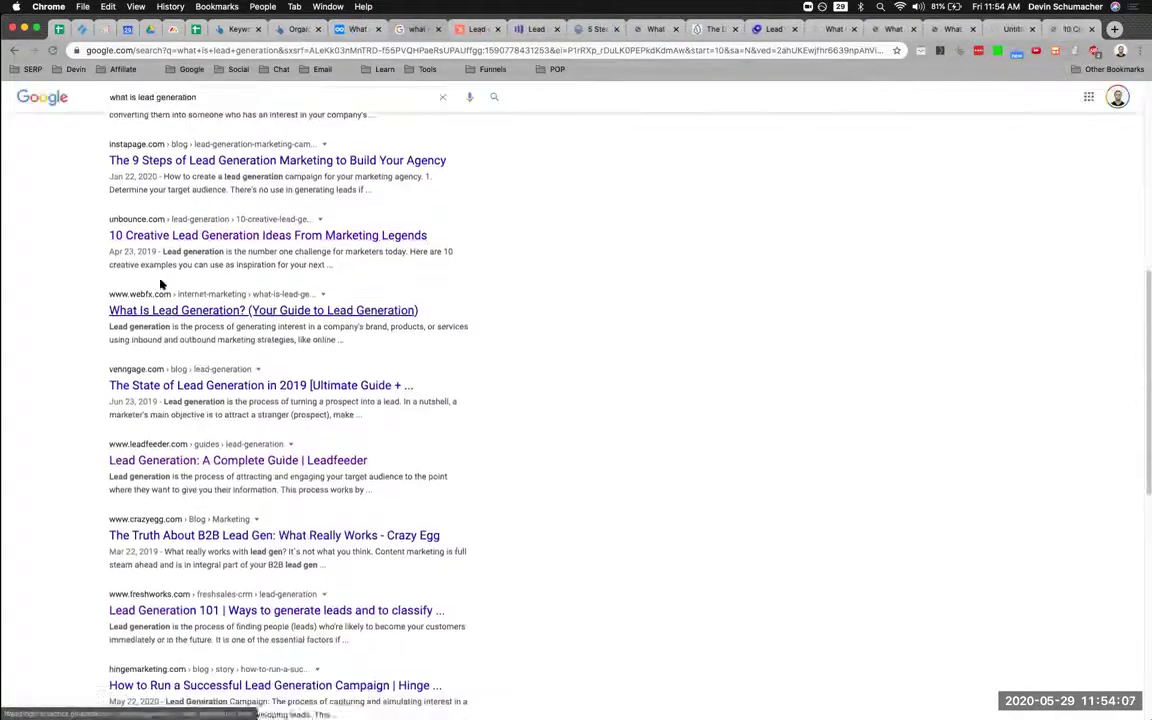
left_click(181, 388, "super")
left_click(200, 461, "super")
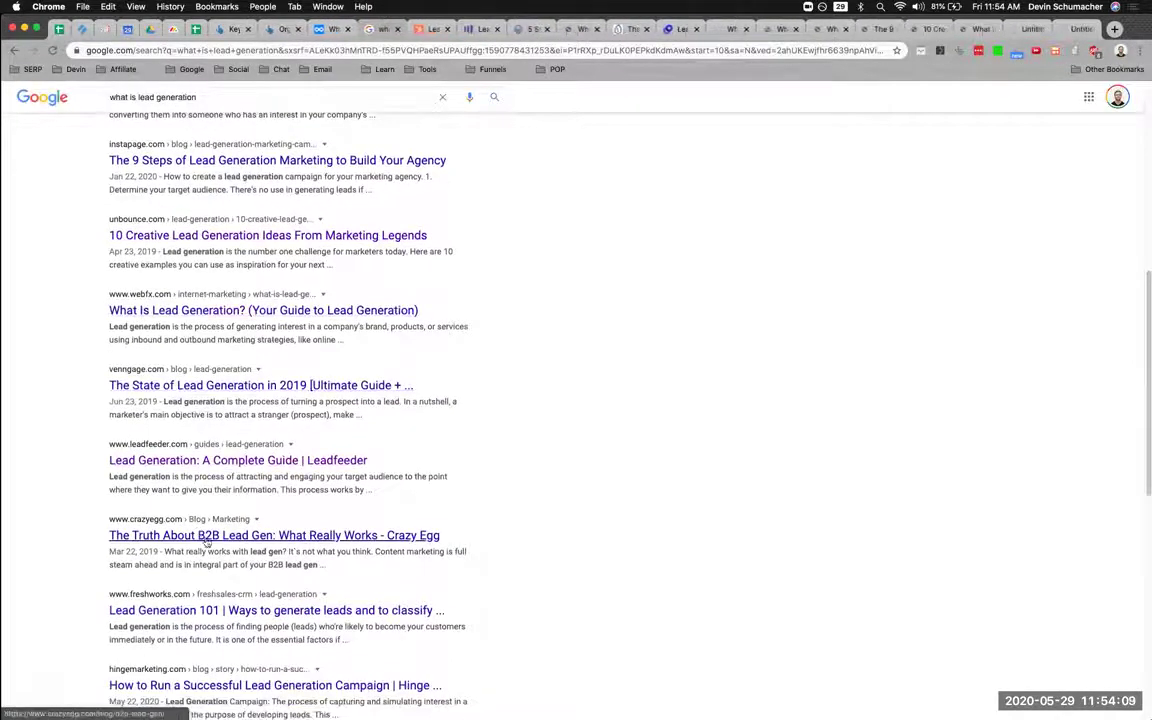
Open the Crazy Egg, Freshworks and Hinge articles in background tabs and go to page 3 of the Google results.
left_click(206, 535, "super")
scroll(207, 500, "down", 3)
left_click(225, 459, "super")
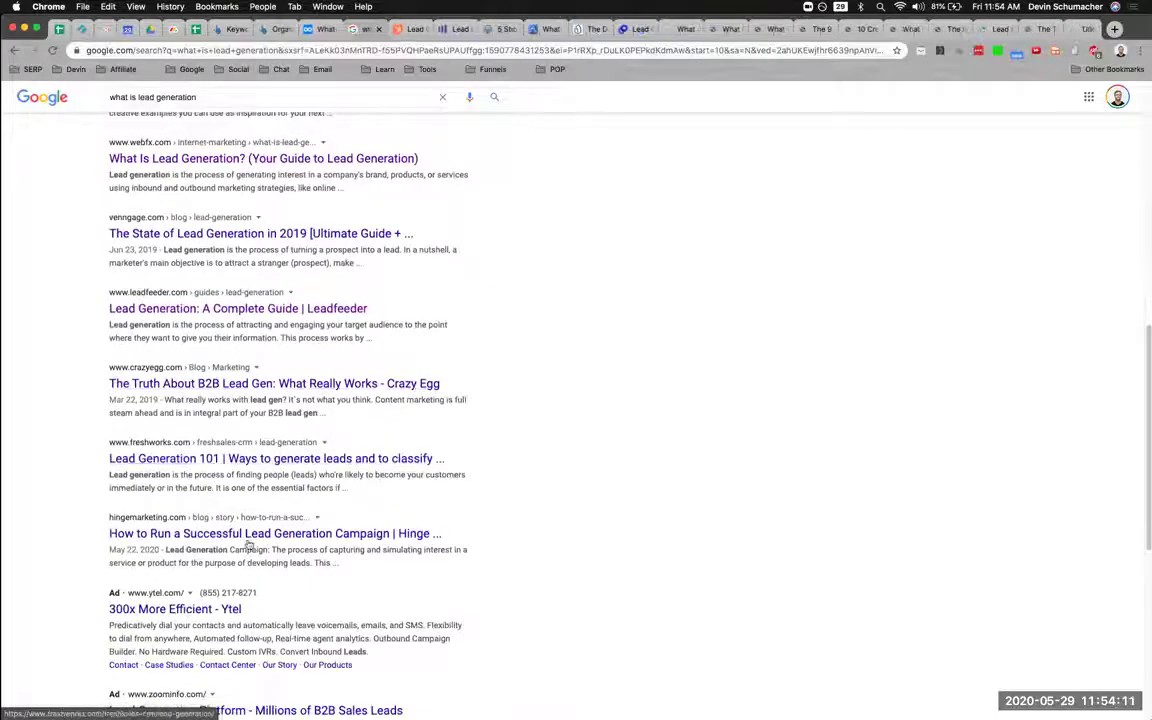
left_click(262, 535, "super")
scroll(265, 539, "down", 2)
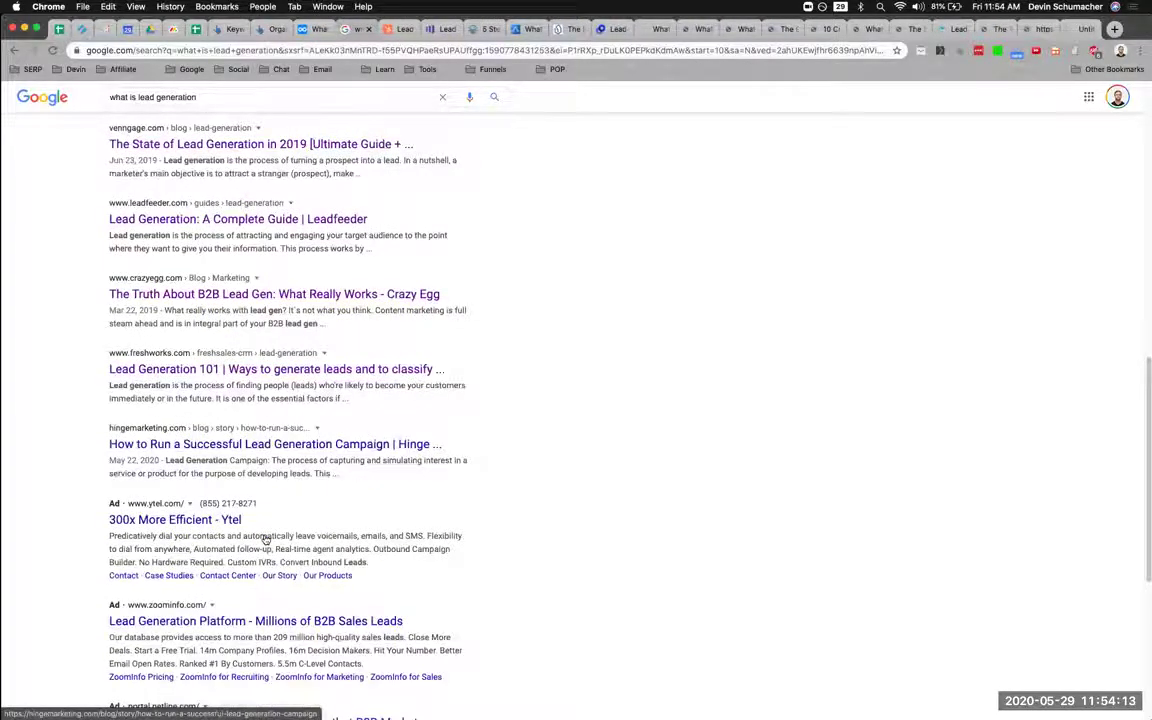
scroll(265, 539, "down", 4)
left_click(277, 656)
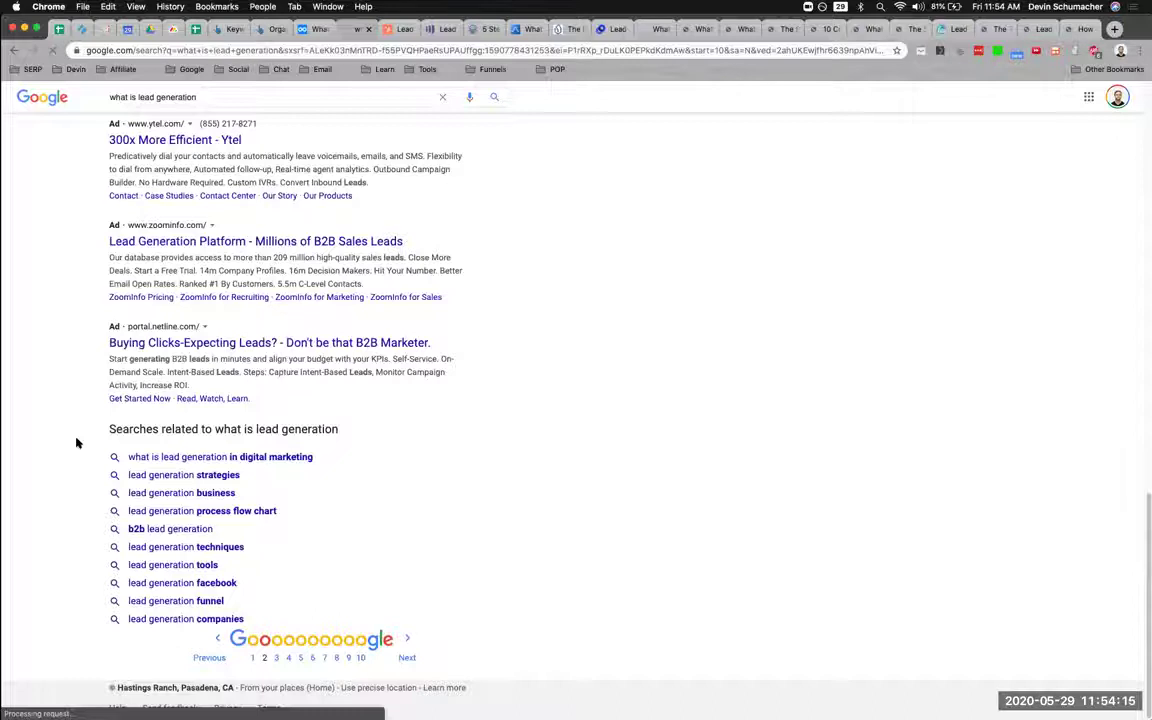
Compare the Dynalist "What Is Lead Generation?" outline with the HubSpot guide's "What is a lead?" section, and return to the outline.
left_click(313, 31)
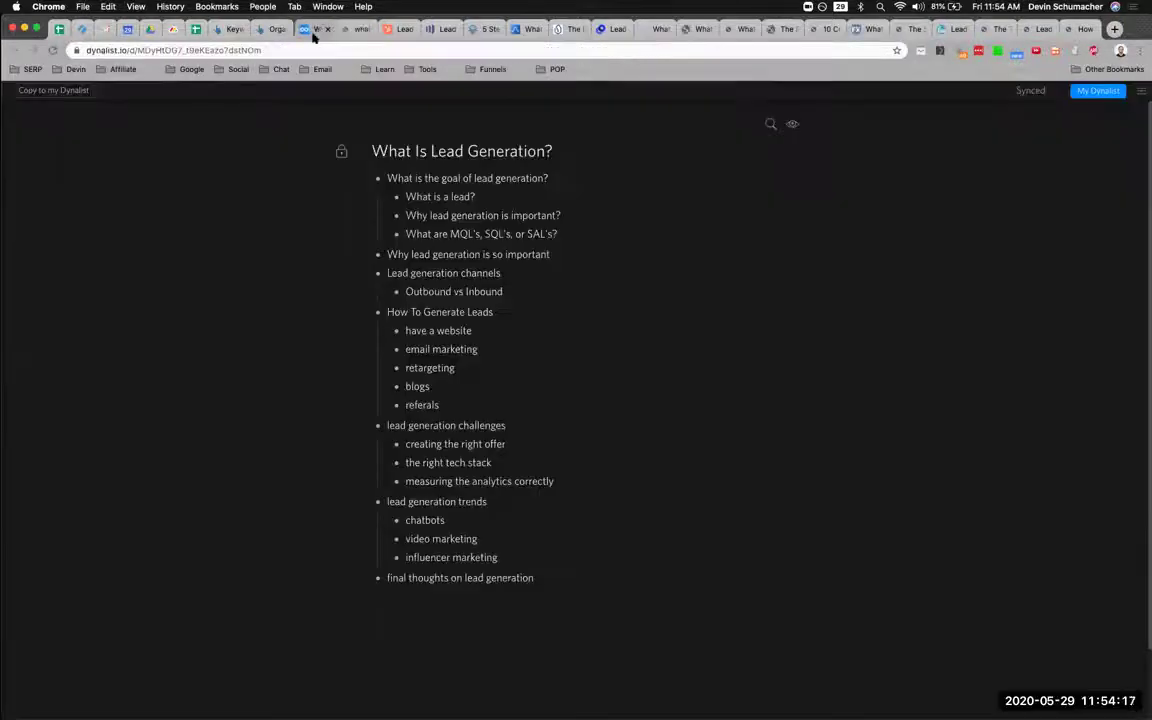
left_click(404, 29)
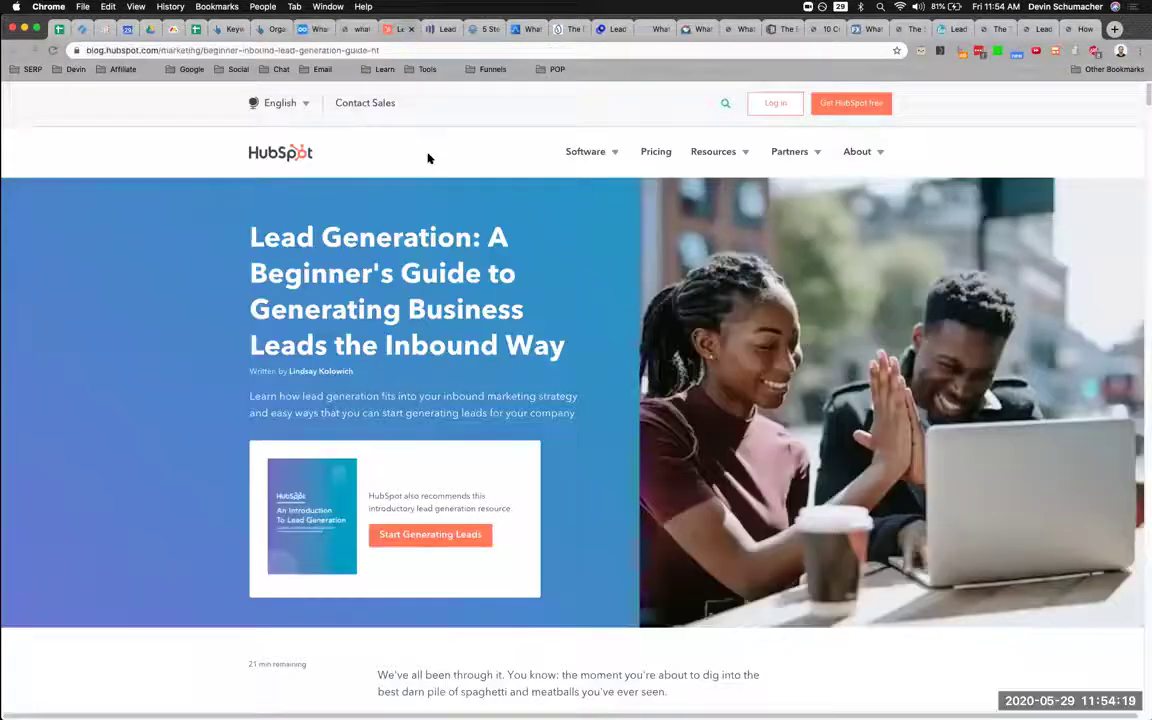
scroll(517, 337, "down", 10)
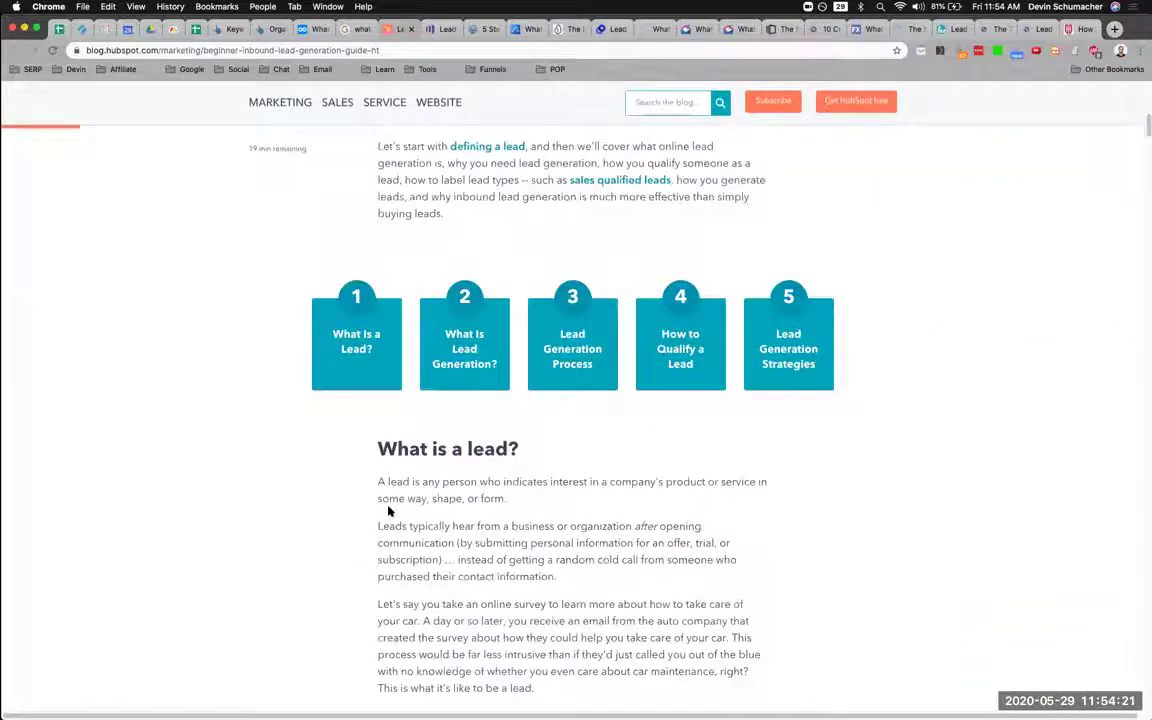
triple_click(447, 451)
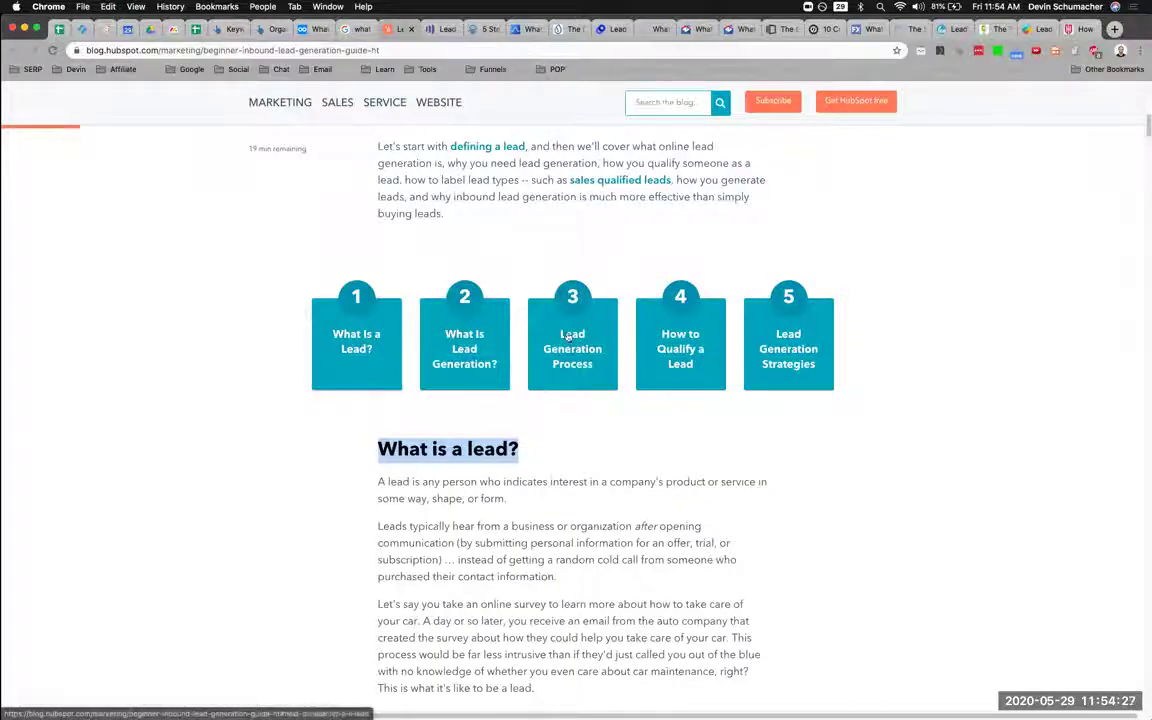
key("super+alt+Left")
key("super+alt+Left")
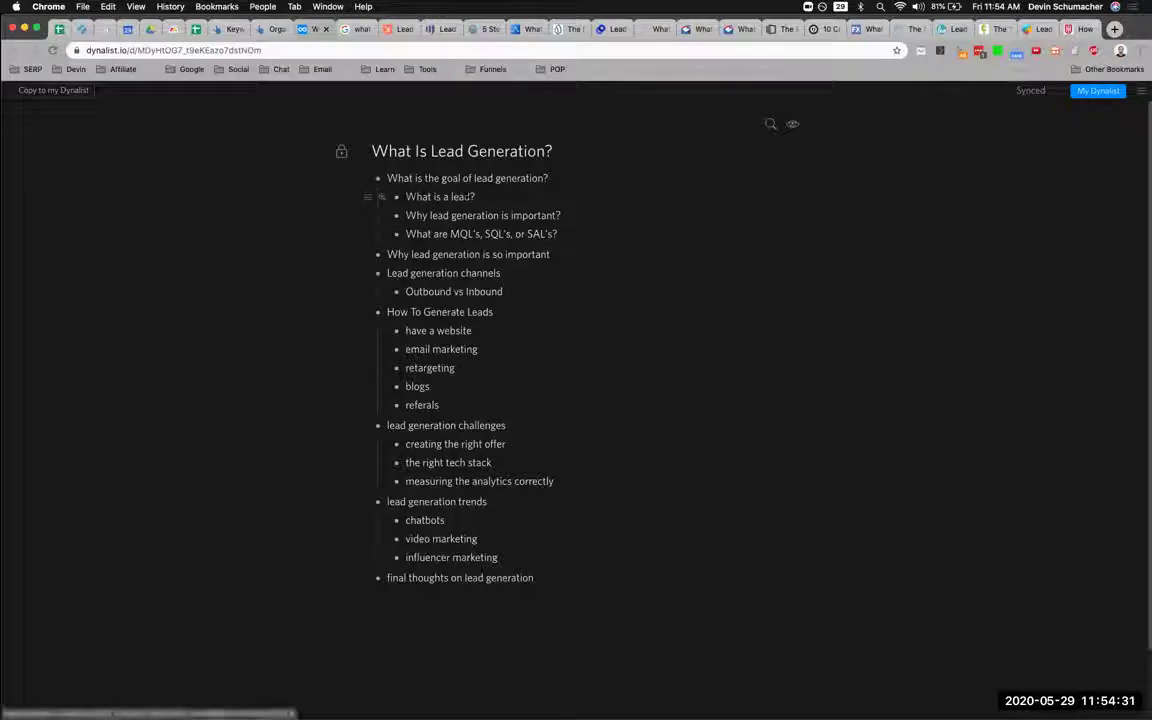
Copy "What is a lead?" from the shared outline, create a new document in My Dynalist and paste it as the first bullet.
triple_click(425, 197)
key("super+c")
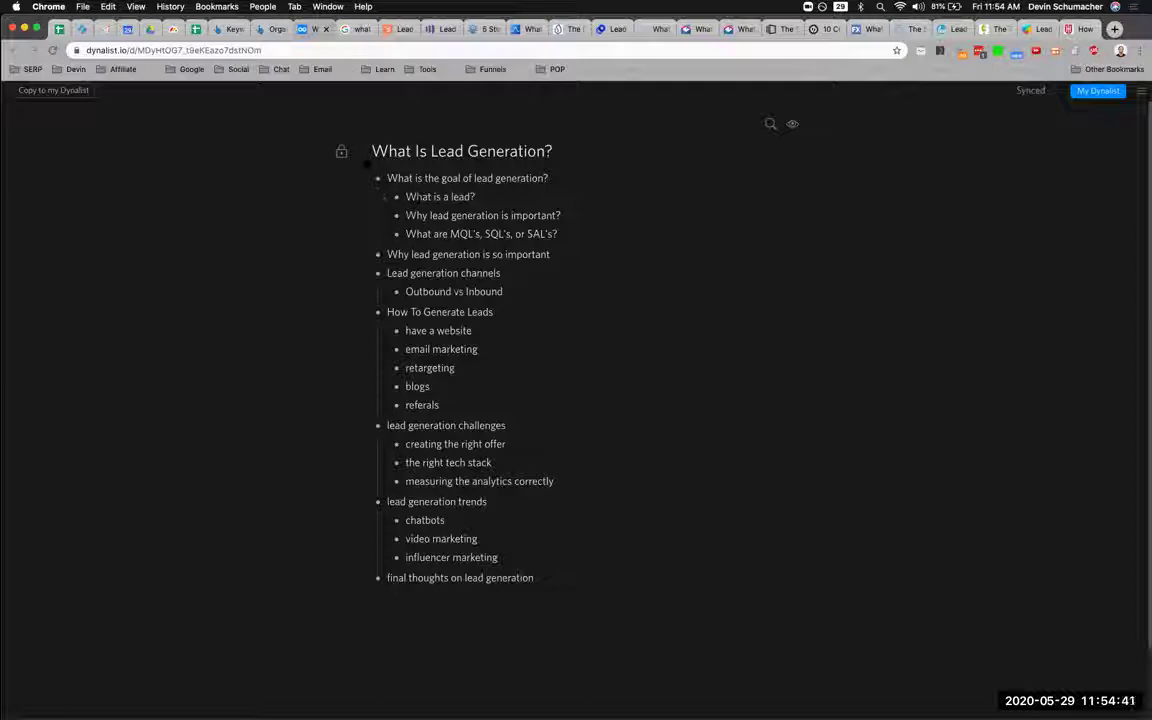
key("super+Tab")
key("super+Tab")
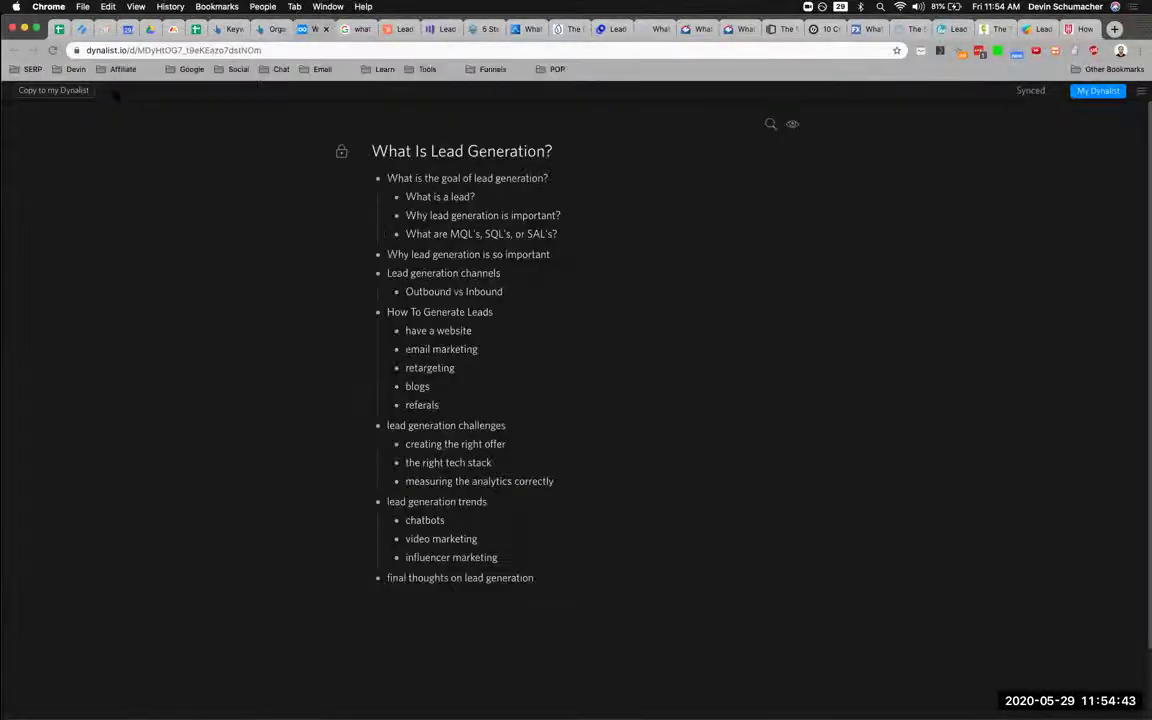
left_click(1082, 92)
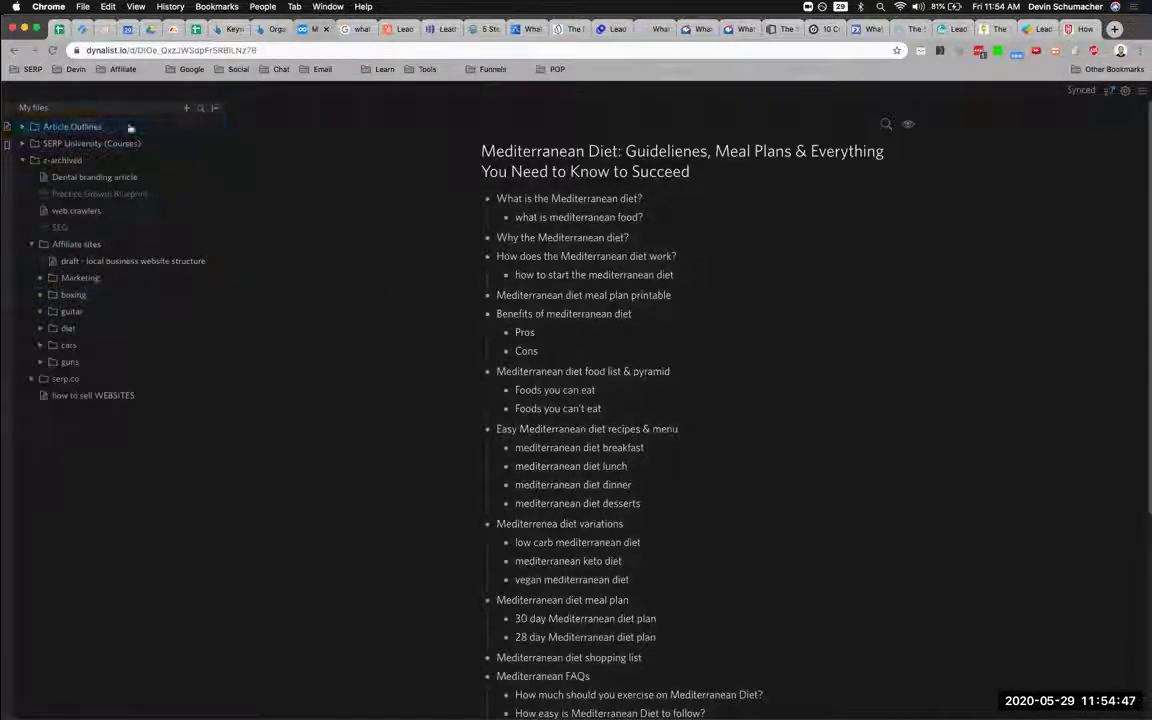
left_click(185, 108)
left_click(230, 134)
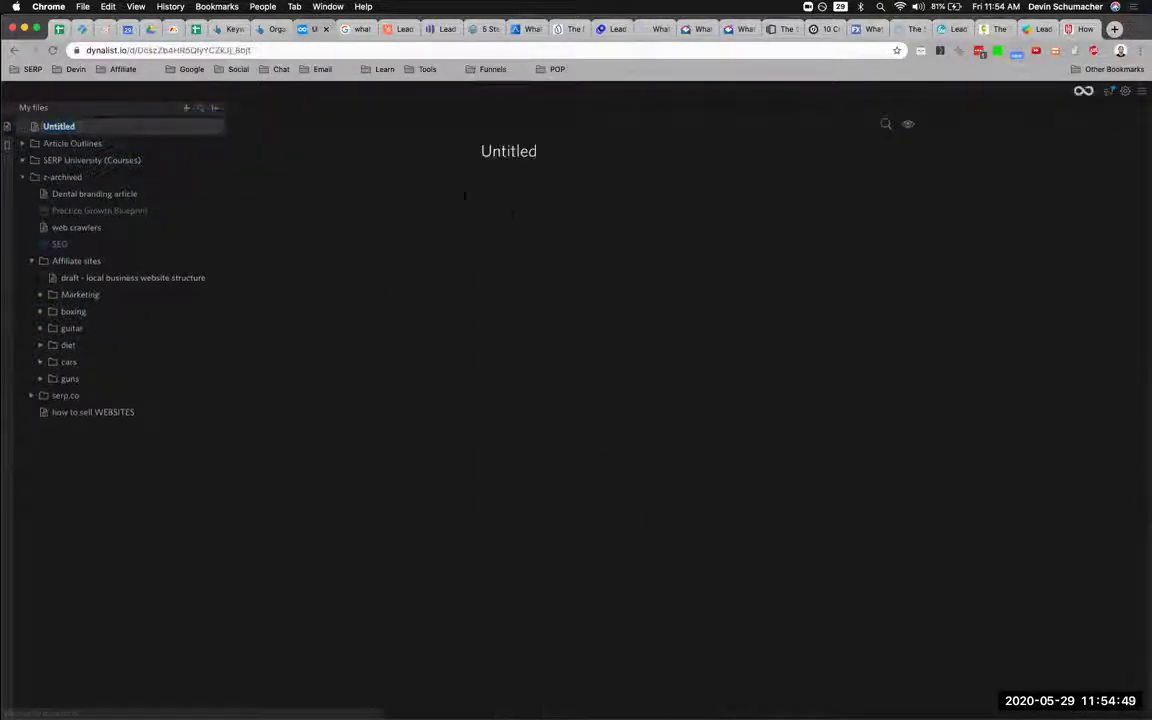
key("super+v")
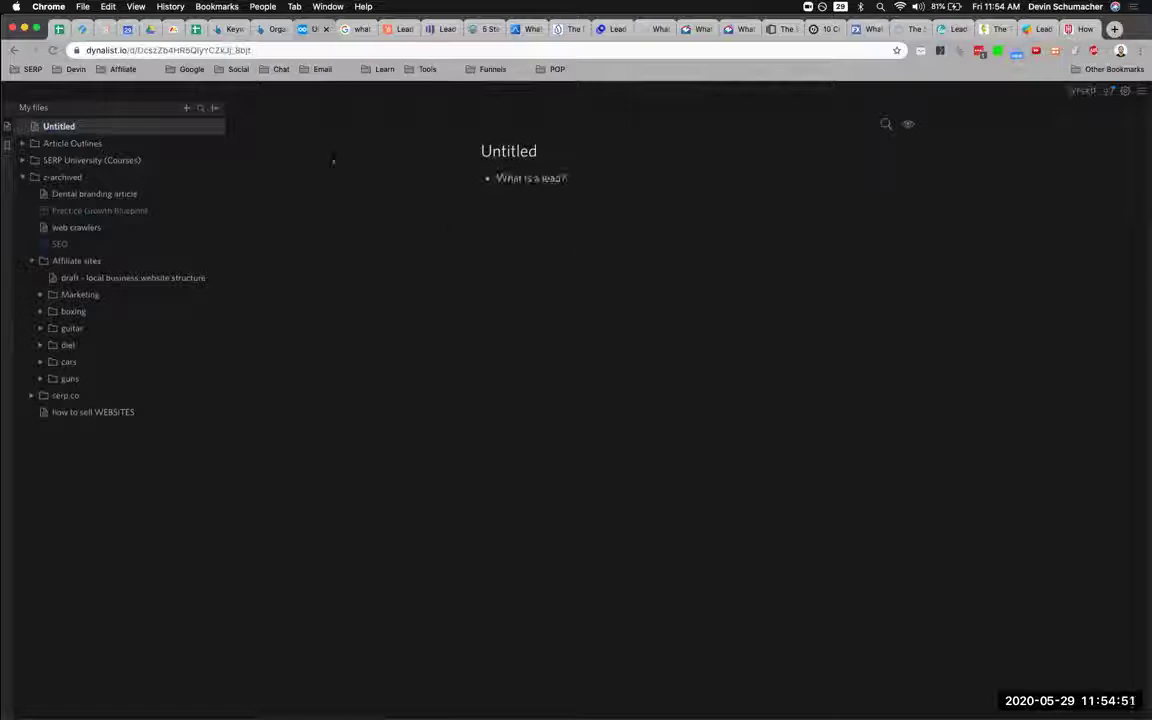
Dismiss the subscription popup on the HubSpot guide, examine its qualified-lead subsections, and return to the new Dynalist document.
key("ctrl+Tab")
key("ctrl+Tab")
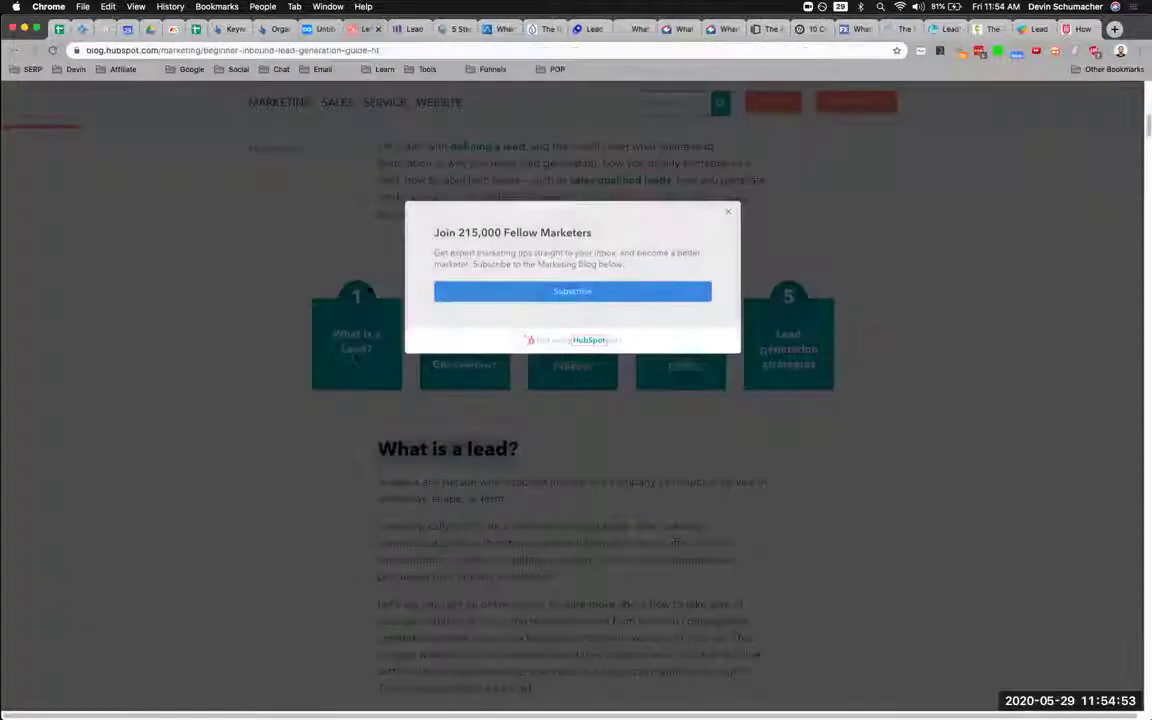
left_click(360, 383)
scroll(360, 383, "down", 4)
scroll(368, 398, "down", 4)
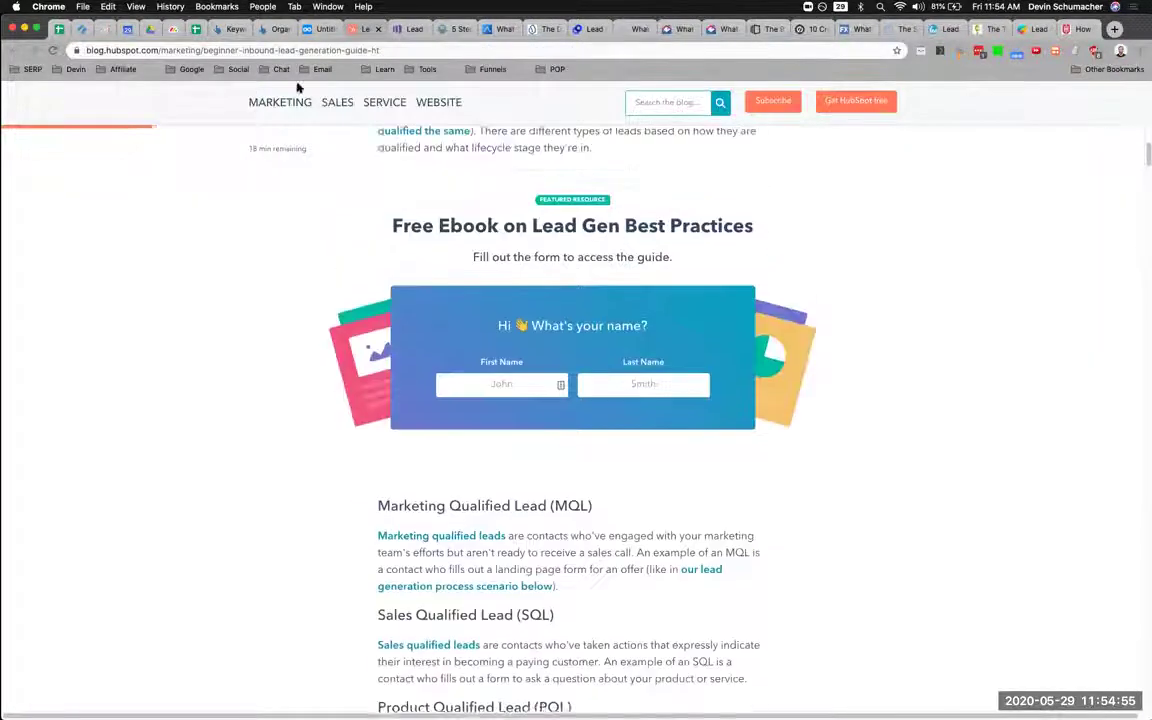
scroll(298, 87, "up", 2)
left_click(309, 28)
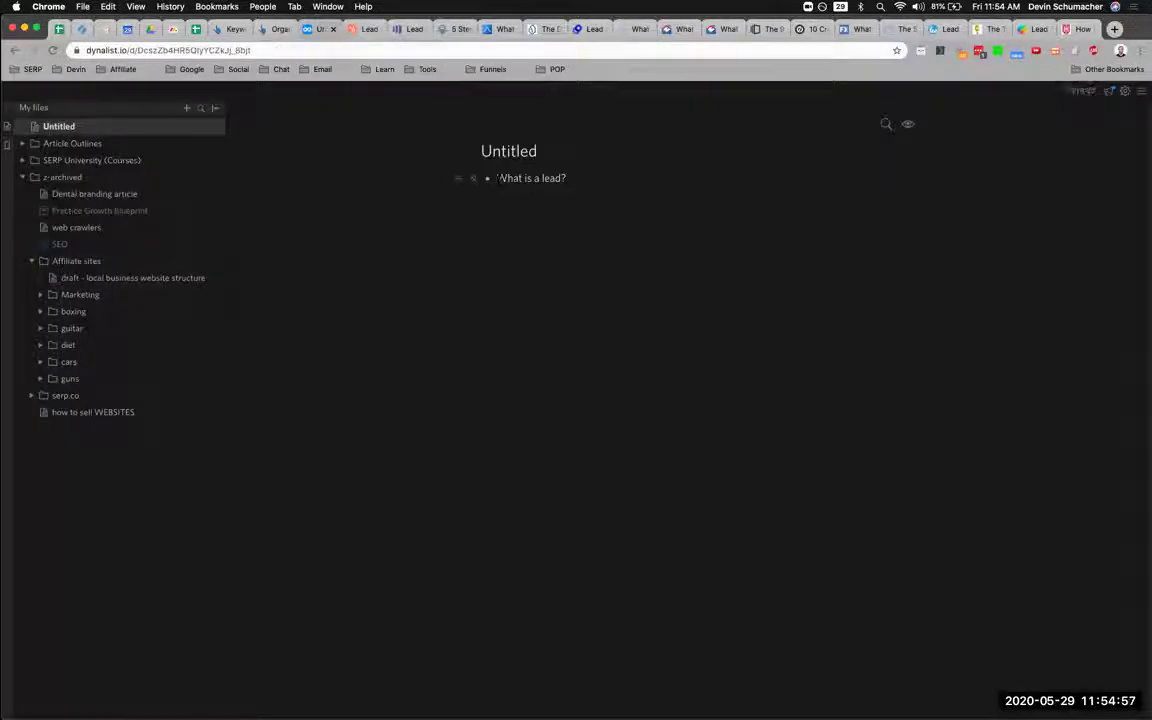
Add the bullet "What is lead generation?" above "What is a lead?" in the untitled Dynalist document.
left_click(499, 178)
key("Return")
key("super+v")
key("BackSpace")
key("BackSpace")
key("BackSpace")
key("BackSpace")
key("BackSpace")
type("lead gen")
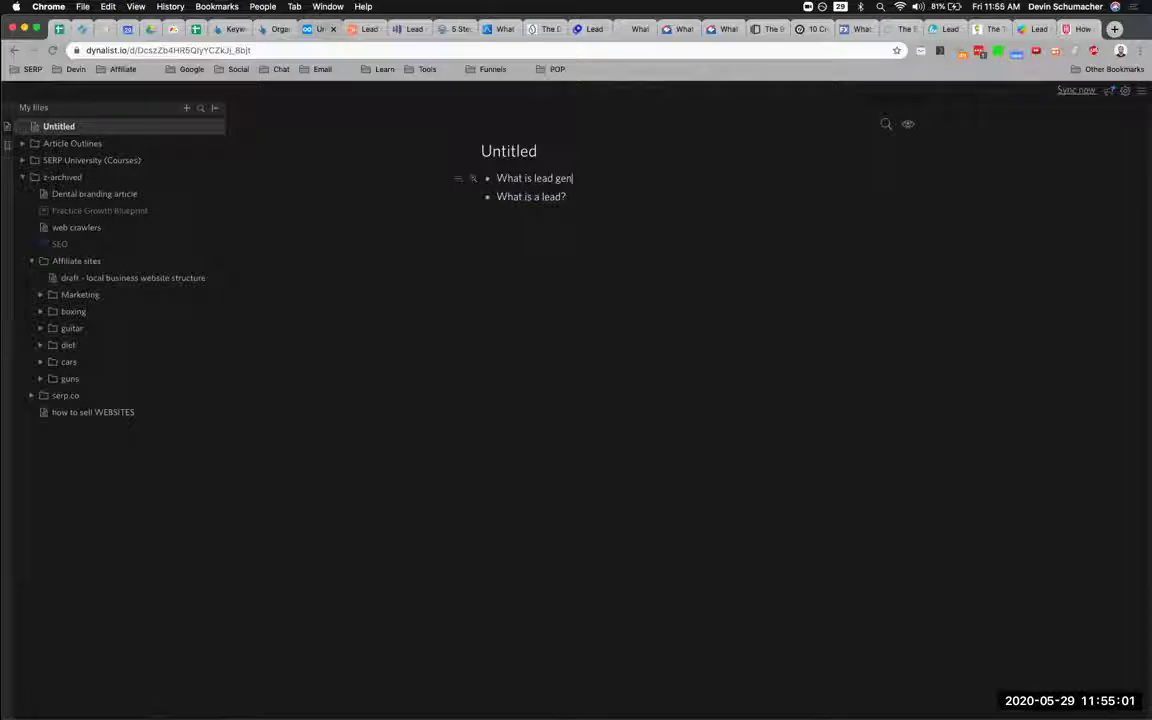
type("eration?")
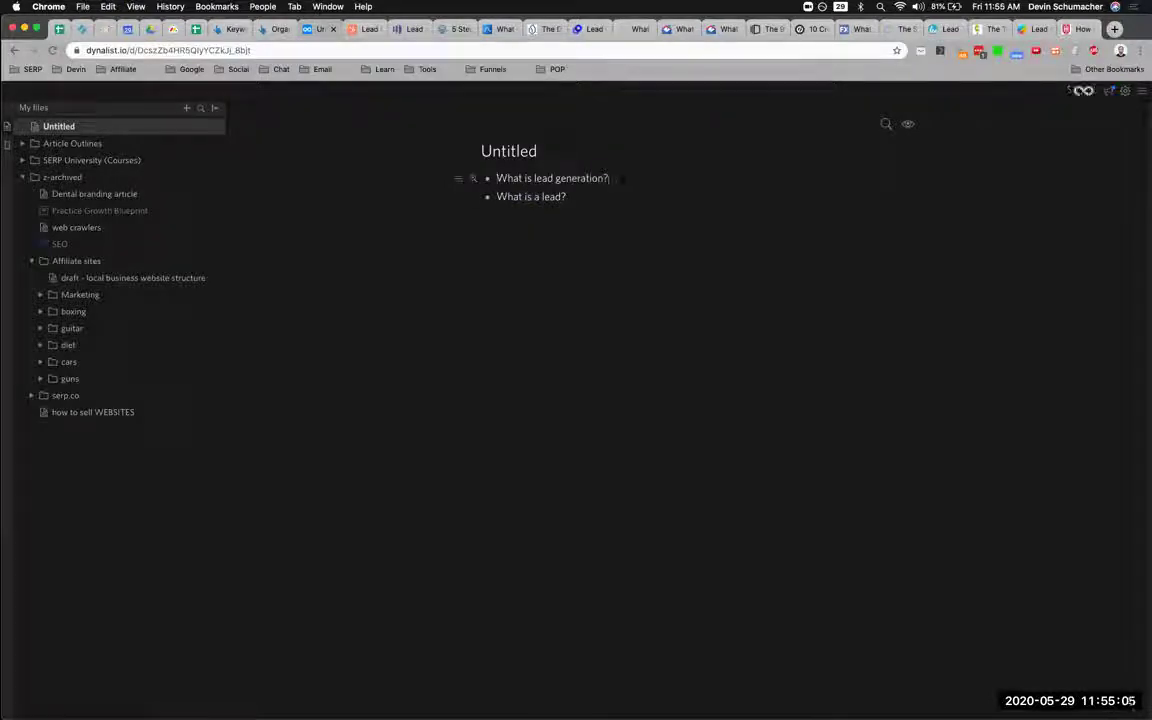
key("super+a")
key("super+a")
Copy the "Marketing Qualified Lead (MQL)" heading from the HubSpot guide and paste it as a sub-bullet under "What is a lead?".
key("ctrl+Tab")
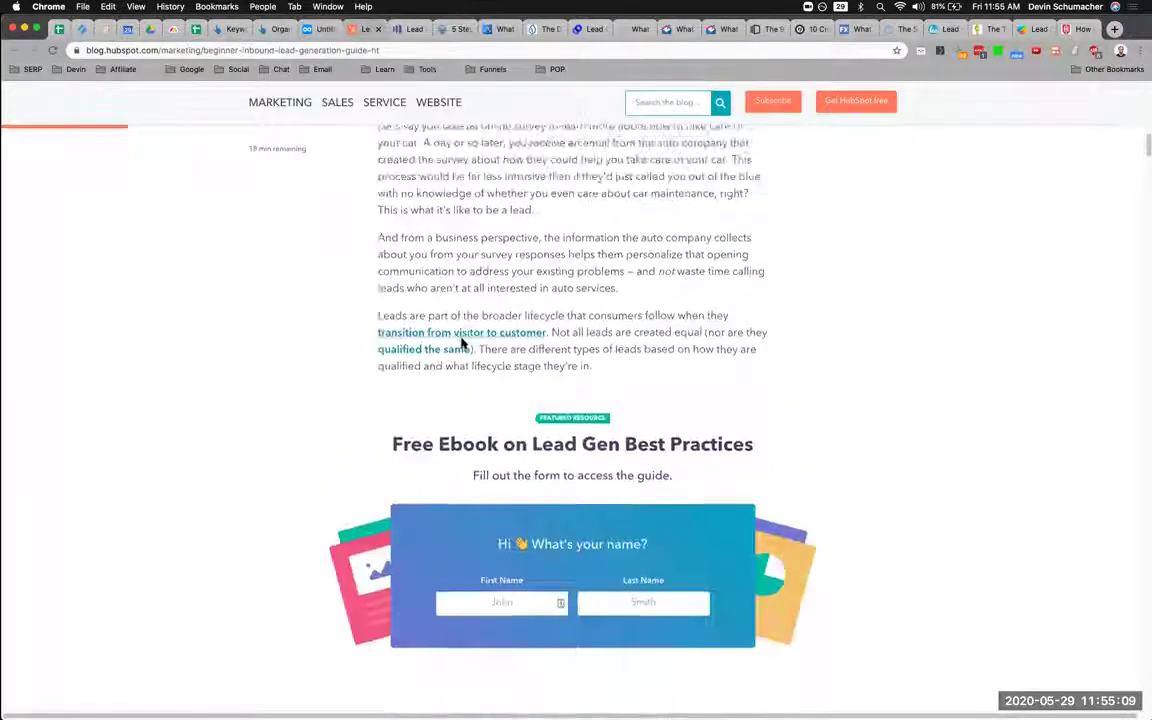
scroll(500, 380, "up", 10)
scroll(536, 421, "down", 4)
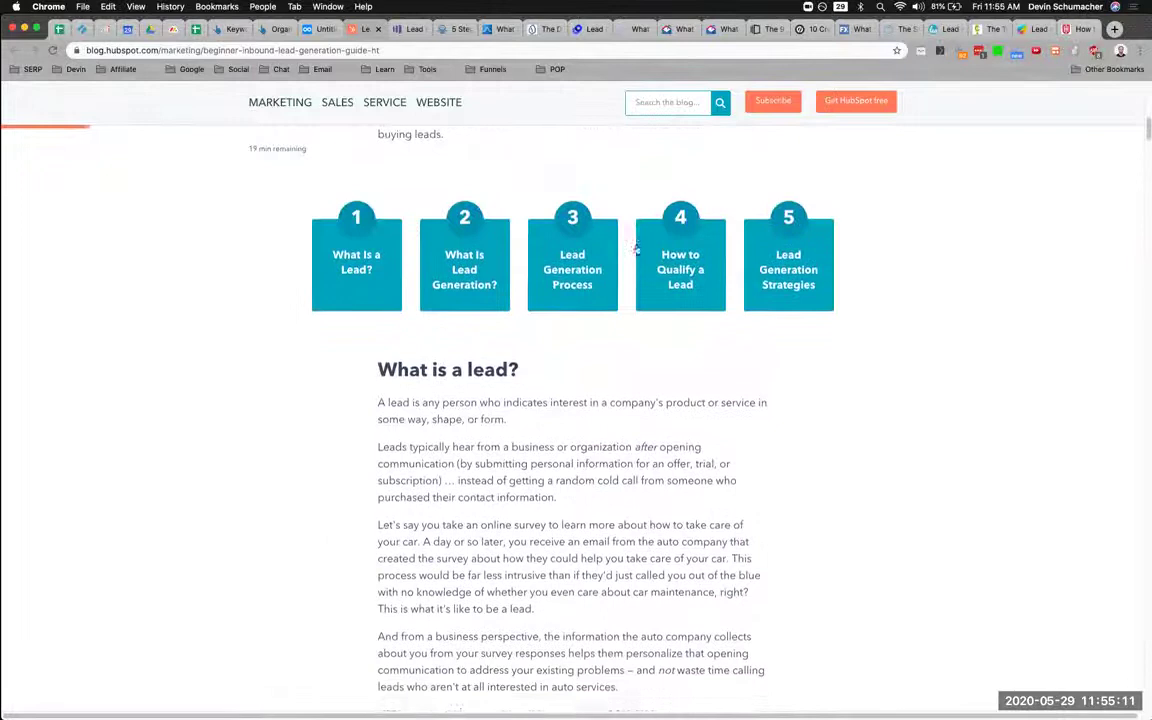
scroll(590, 265, "down", 15)
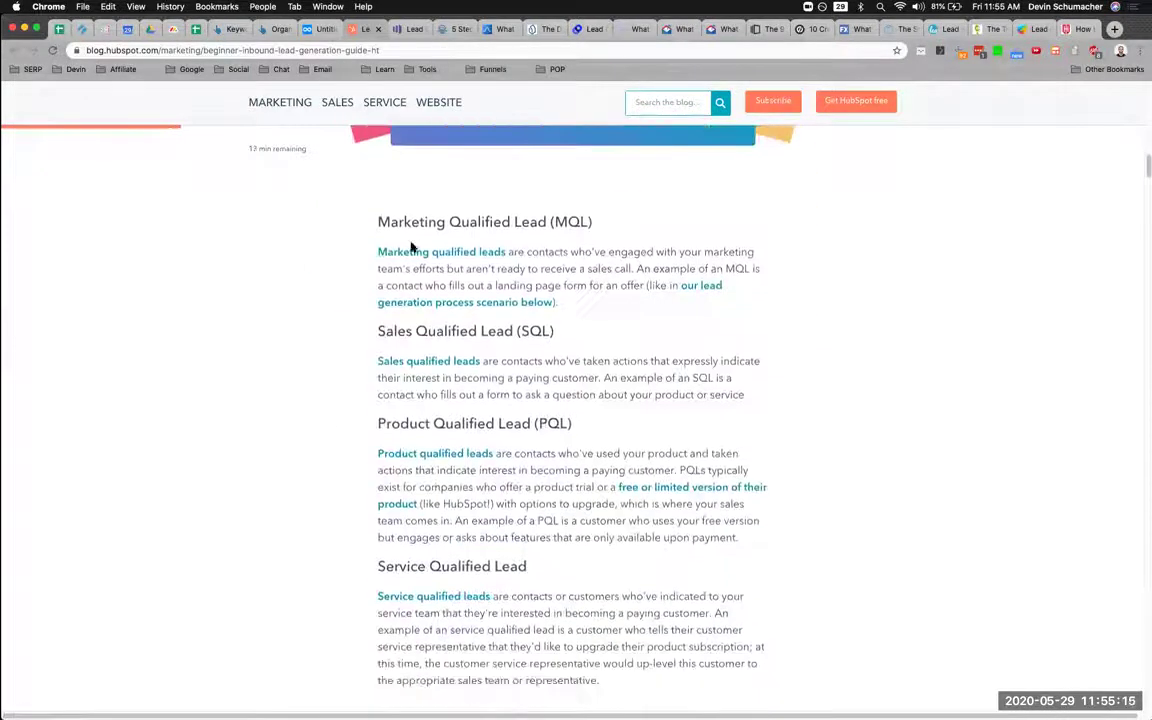
left_click_drag(377, 222, 614, 226)
key("super+c")
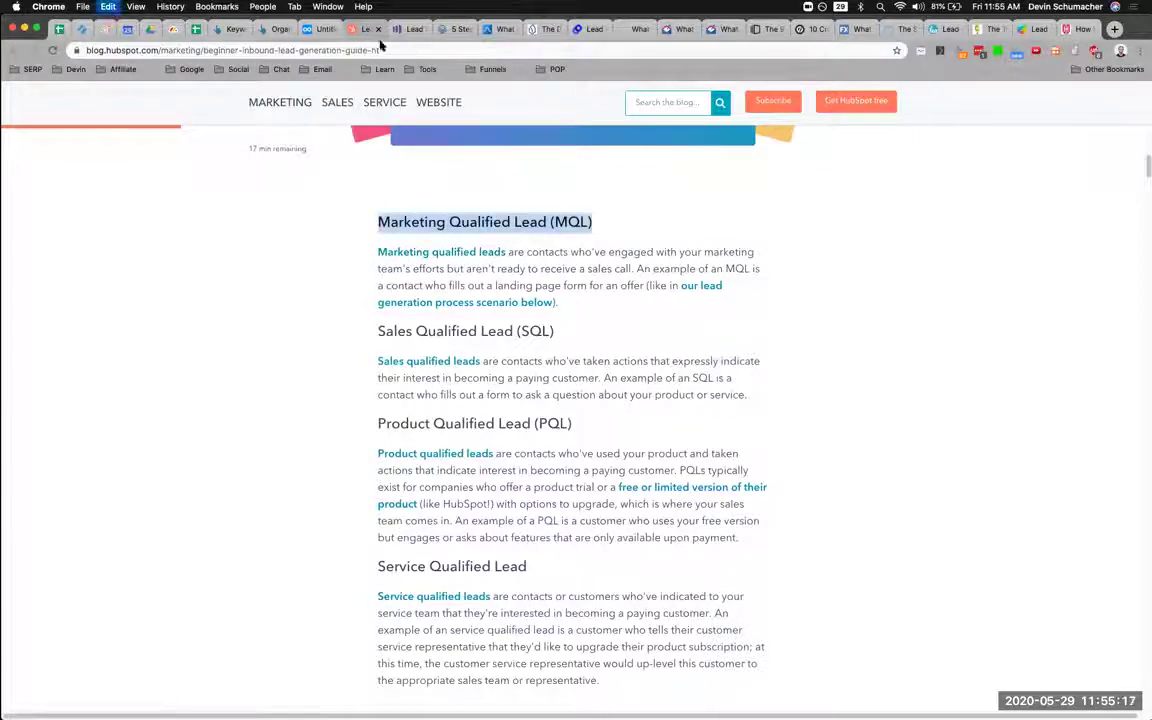
key("ctrl+shift+Tab")
key("Return")
key("Tab")
key("super+v")
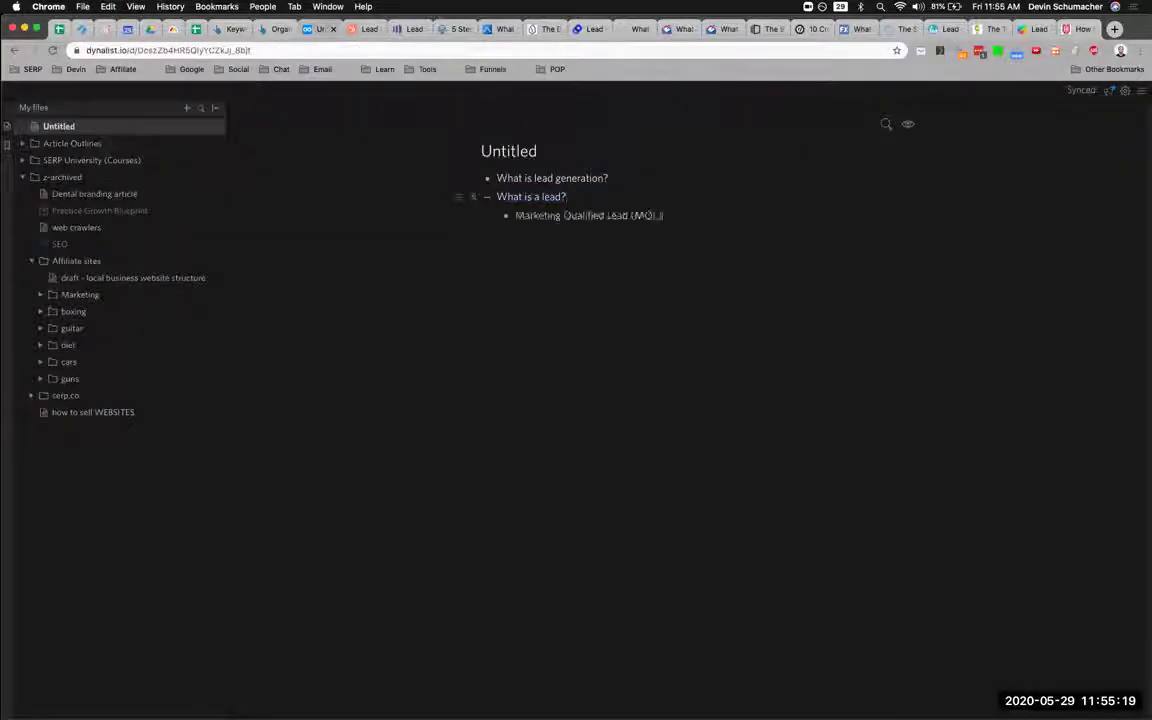
Add a second sub-bullet under "What is a lead?" with the HubSpot heading "Sales Qualified Lead (SQL)".
key("Return")
type("P")
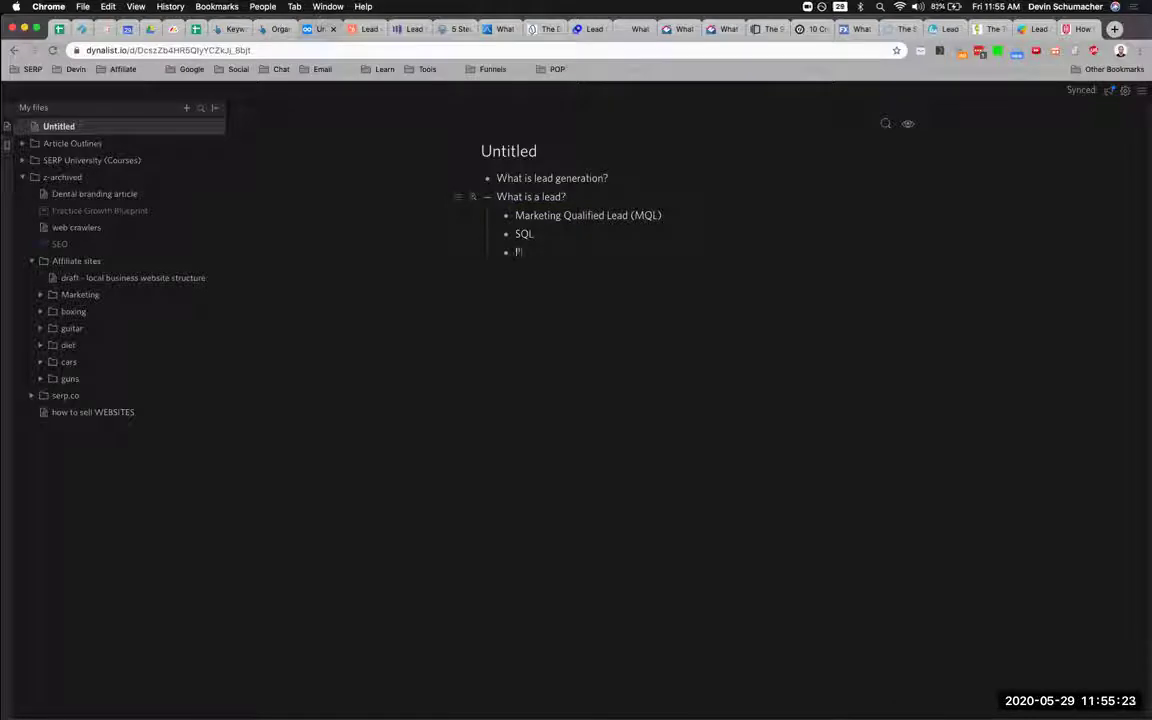
key("ctrl+Tab")
left_click_drag(384, 333, 558, 330)
left_click(318, 28)
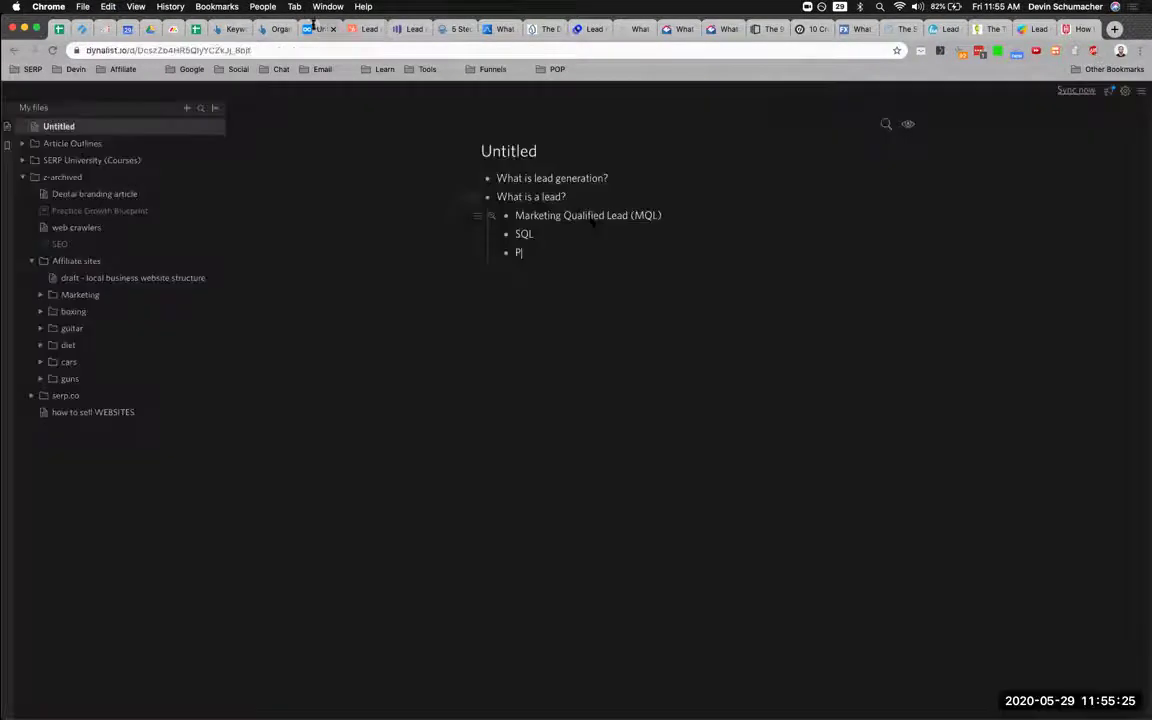
left_click(514, 234)
key("super+v")
key("super+a")
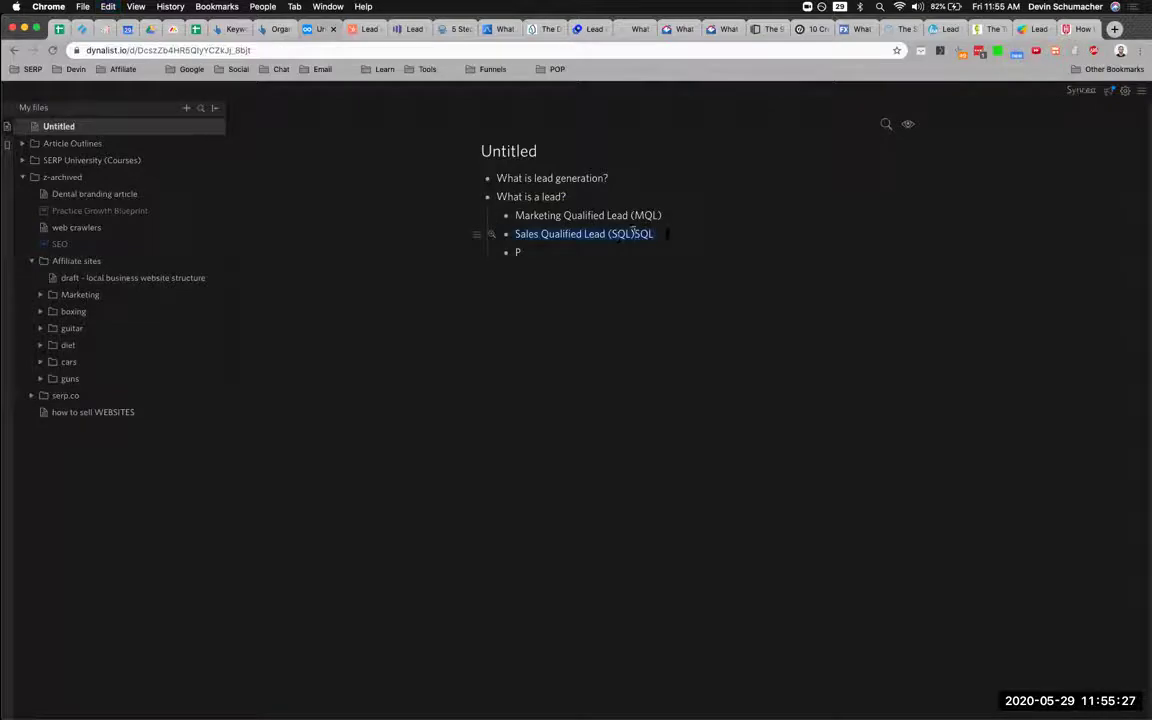
key("super+v")
Copy HubSpot's "Product Qualified Lead (PQL)" heading into the third sub-bullet under "What is a lead?".
left_click(364, 29)
left_click_drag(573, 423, 377, 423)
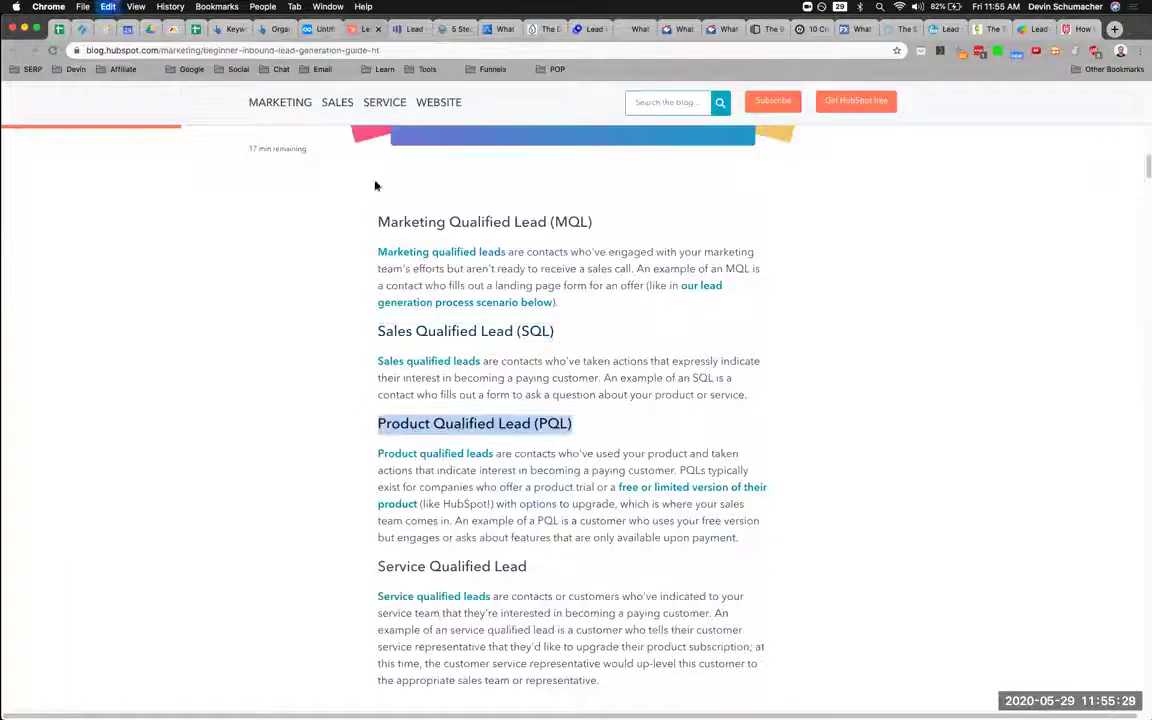
key("super+c")
left_click(314, 29)
key("super+v")
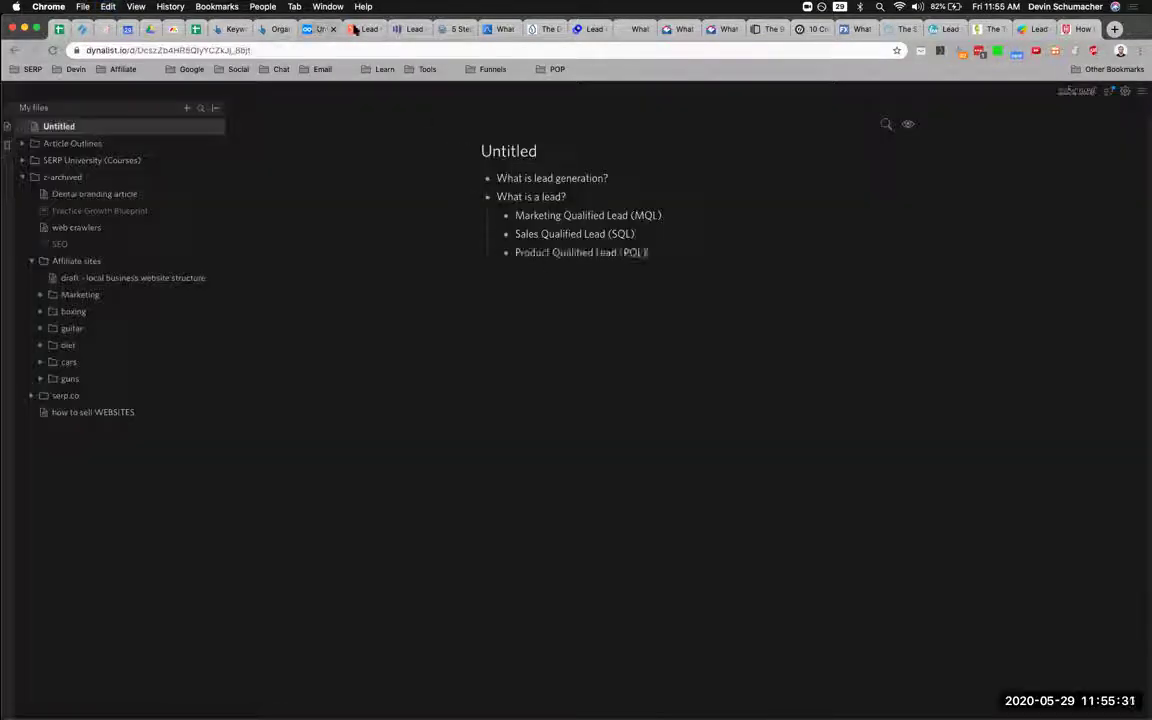
Copy HubSpot's "Service Qualified Lead" heading into a fourth sub-bullet under "What is a lead?".
left_click(364, 29)
left_click_drag(545, 565, 342, 567)
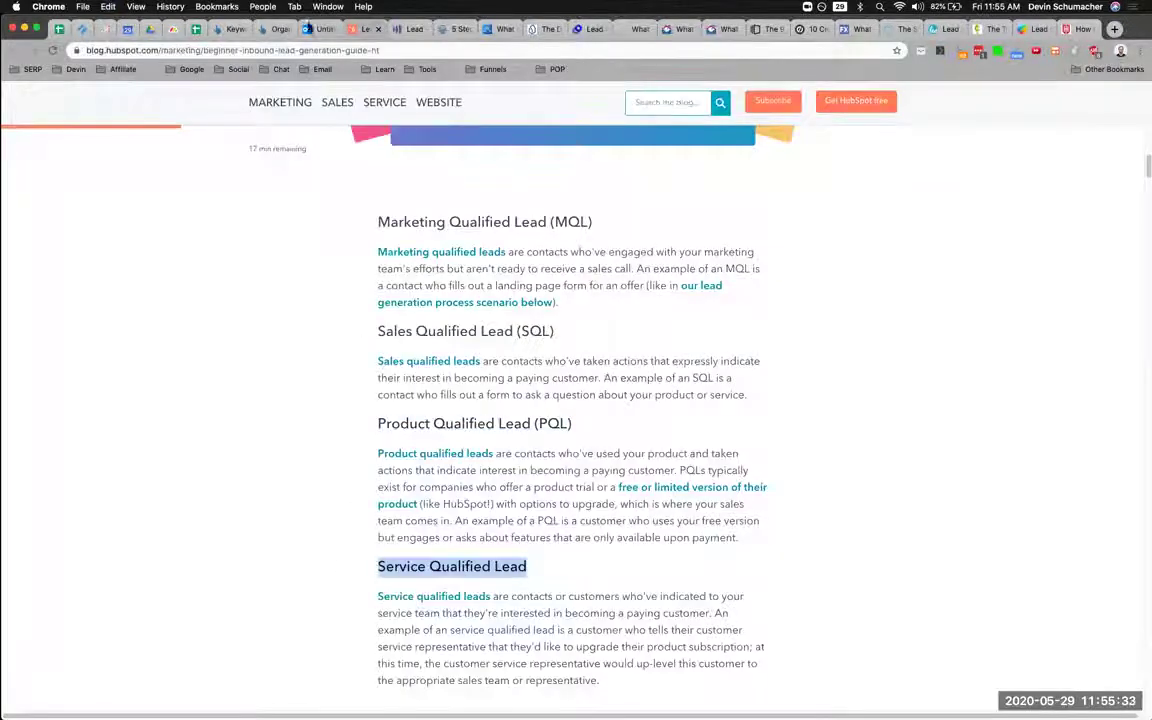
left_click(312, 29)
key("Return")
key("super+v")
Find the "Why do you need lead generation?" heading further down the HubSpot guide and copy it.
key("ctrl+Tab")
scroll(612, 394, "down", 5)
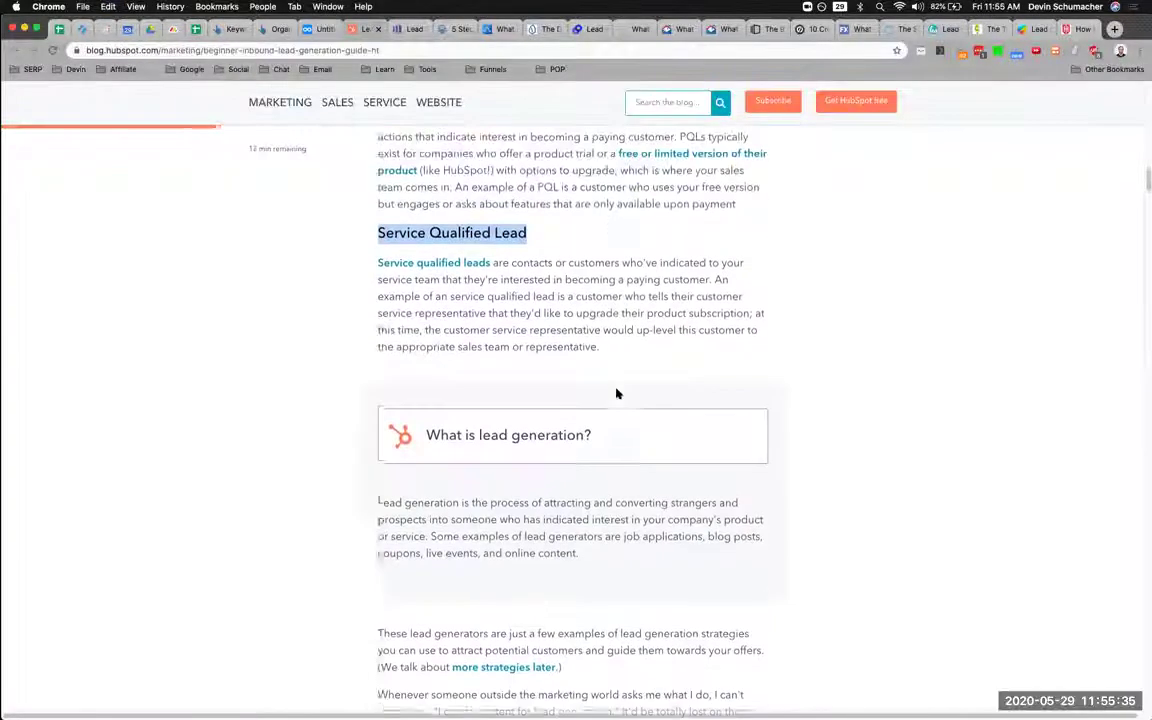
scroll(590, 410, "down", 10)
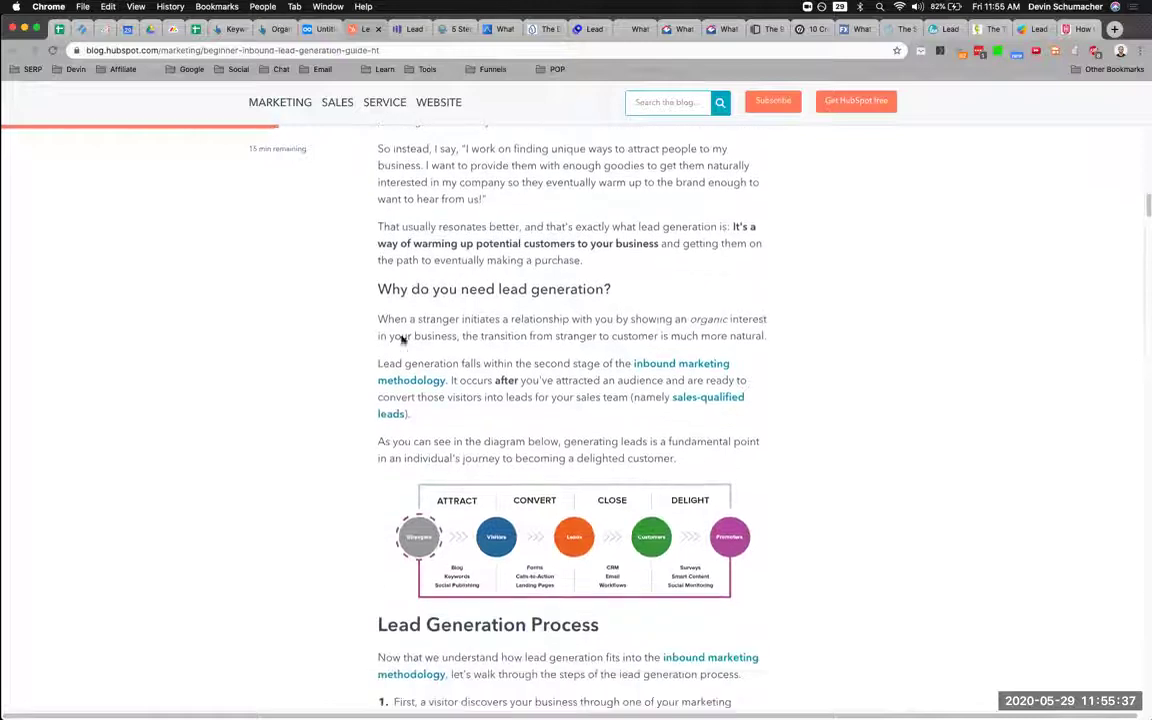
left_click_drag(378, 290, 612, 291)
scroll(648, 300, "down", 1)
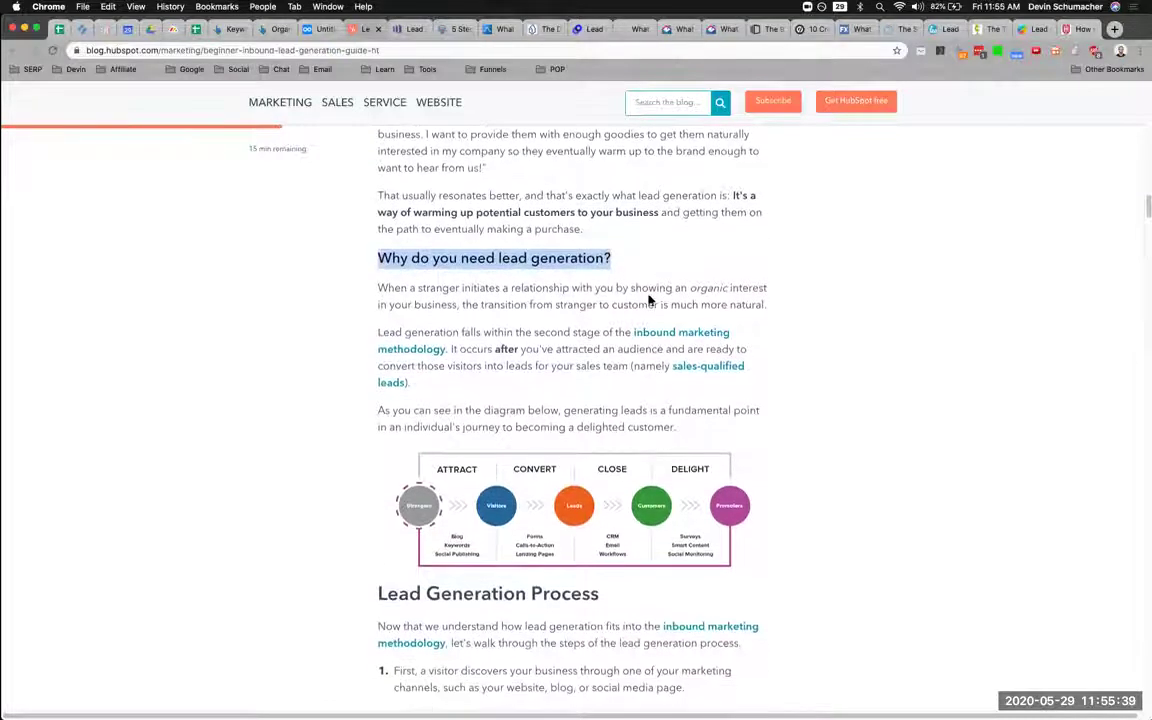
key("super+c")
Check the TextEdit keyword lists and look up "Why do you need lead generation?" in Ahrefs Keywords Explorer for Google, United States.
key("super+Tab")
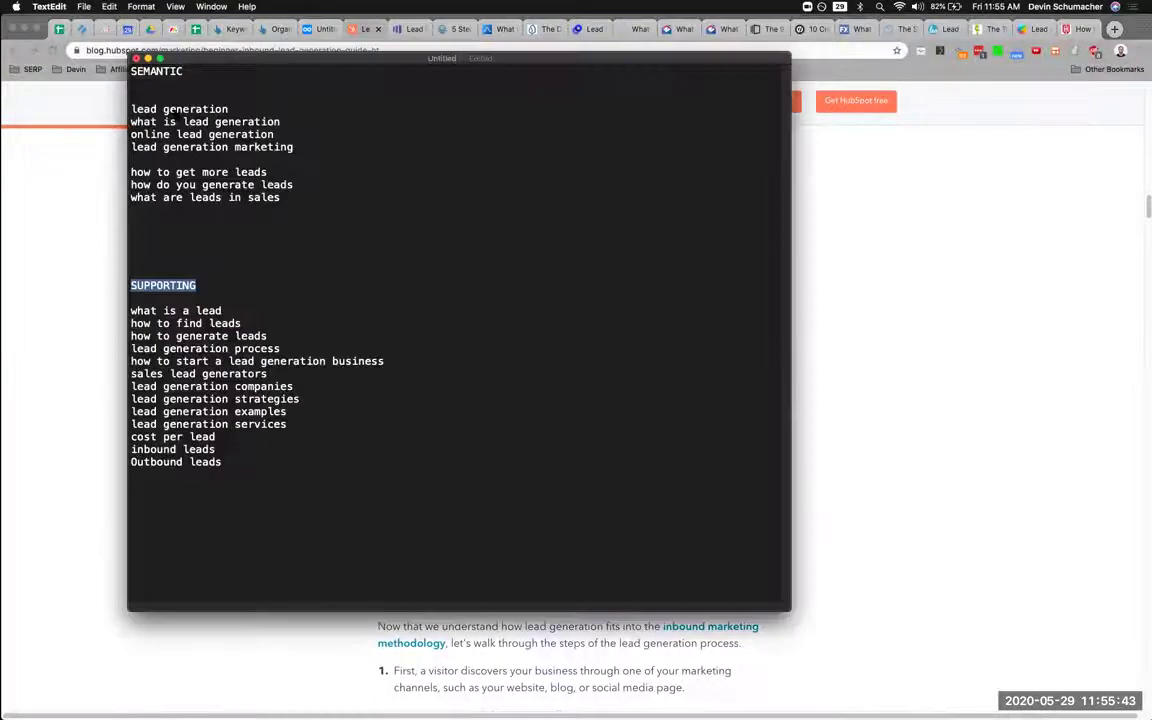
left_click(176, 112)
key("super+Tab")
left_click(276, 28)
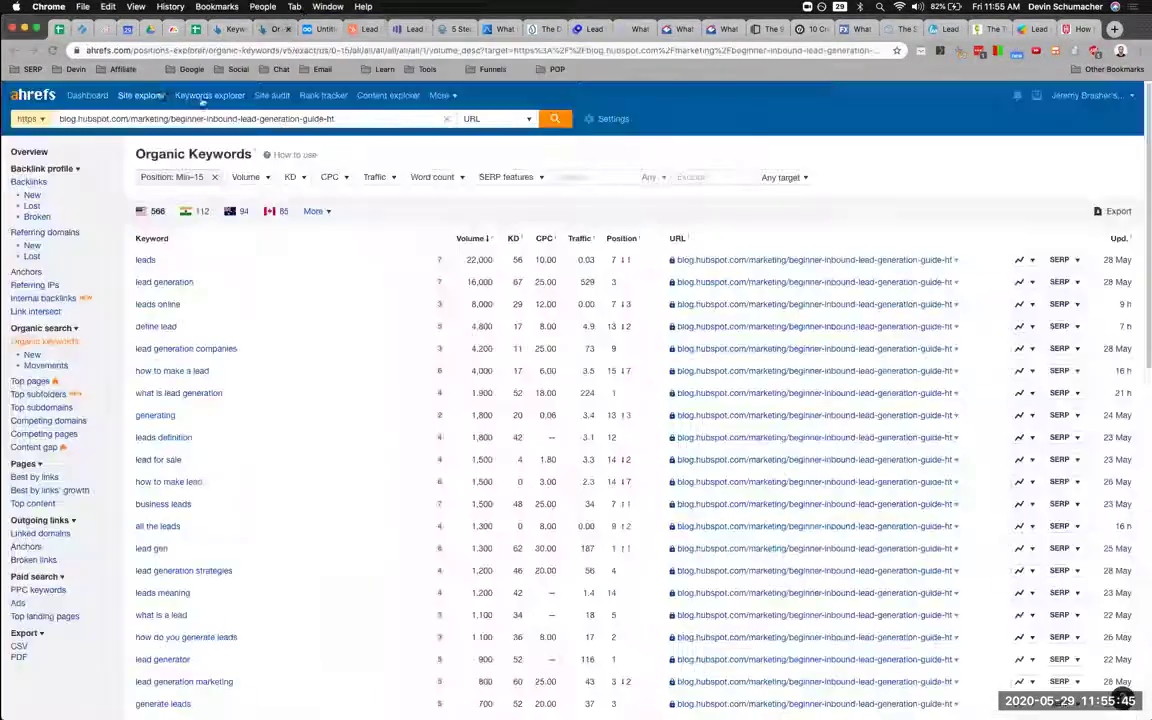
left_click(182, 97)
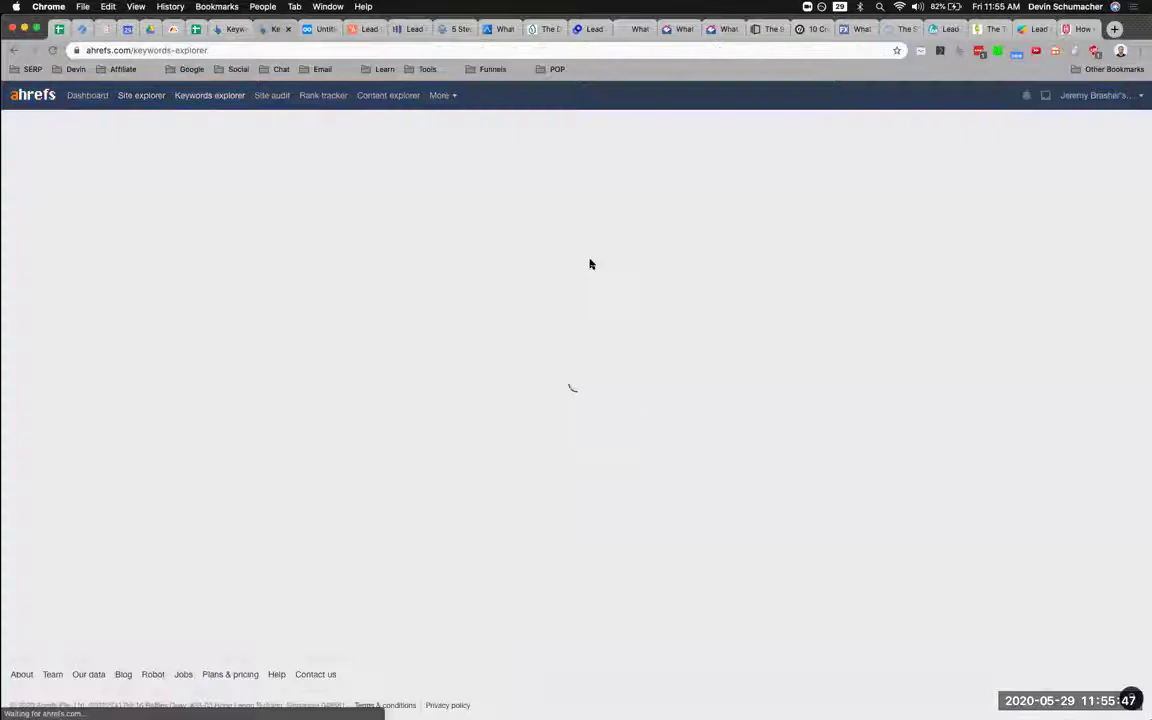
key("super+v")
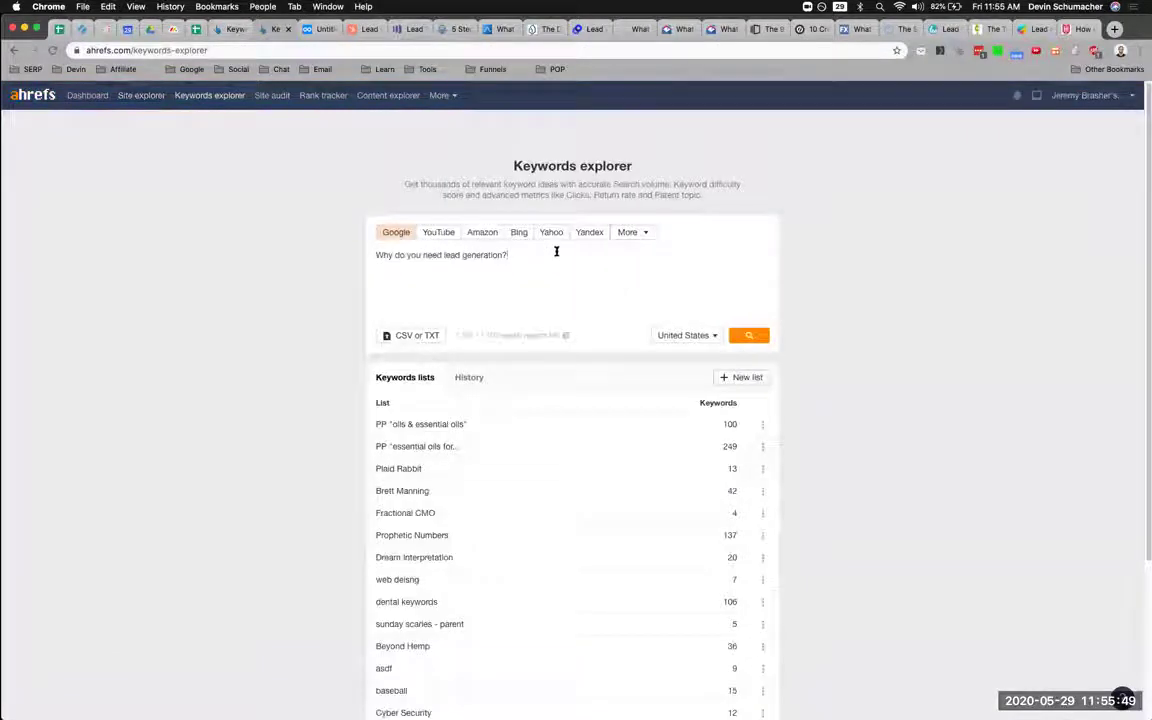
left_click(752, 334)
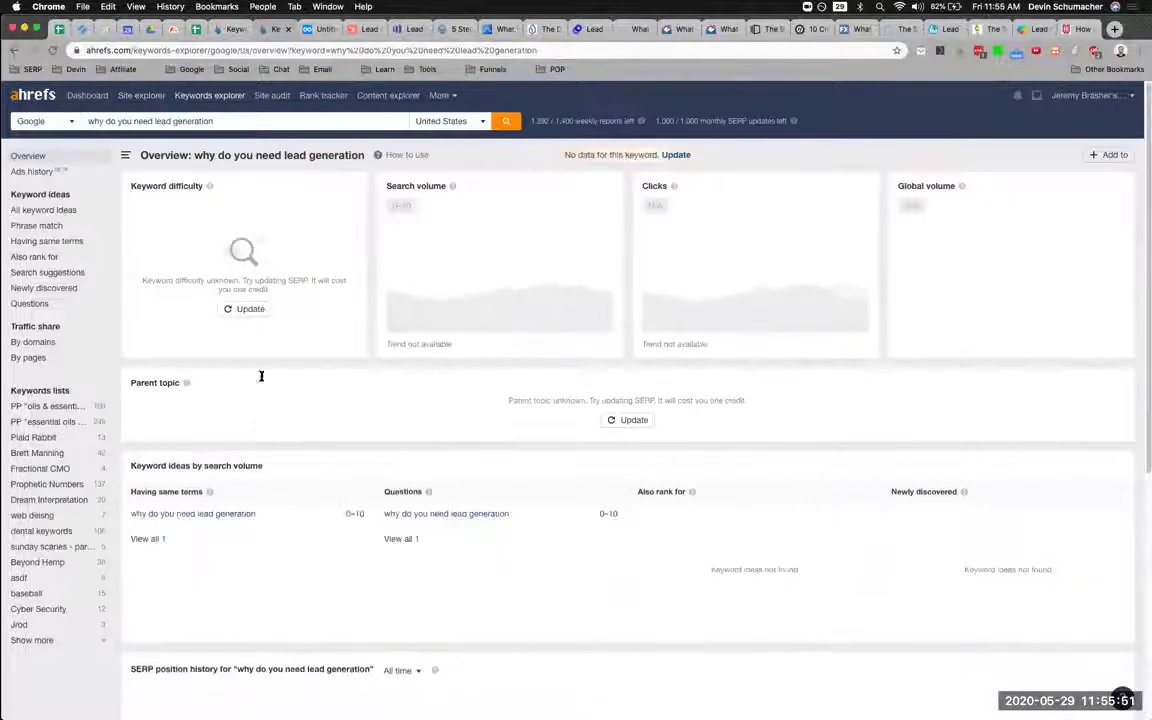
Compare HubSpot's "Why do you need lead generation?" and "Lead Generation Process" sections with the keyword lists and outline, and open the Marketo article.
left_click(362, 29)
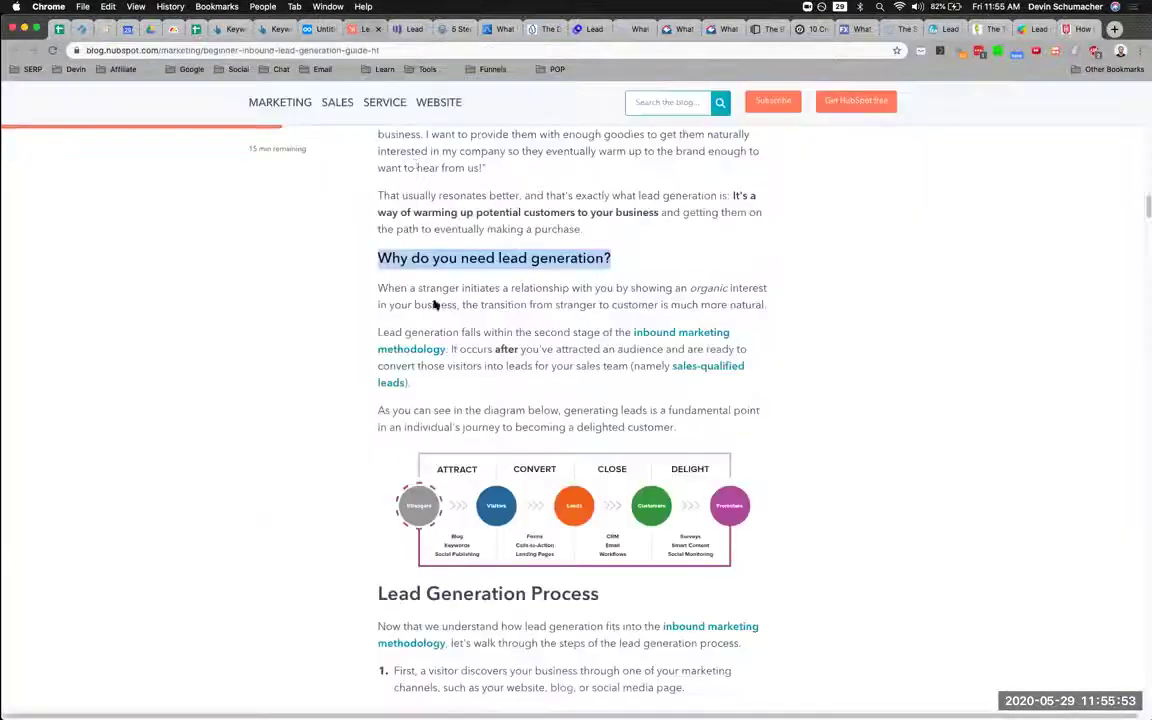
left_click(371, 288)
scroll(400, 280, "down", 1)
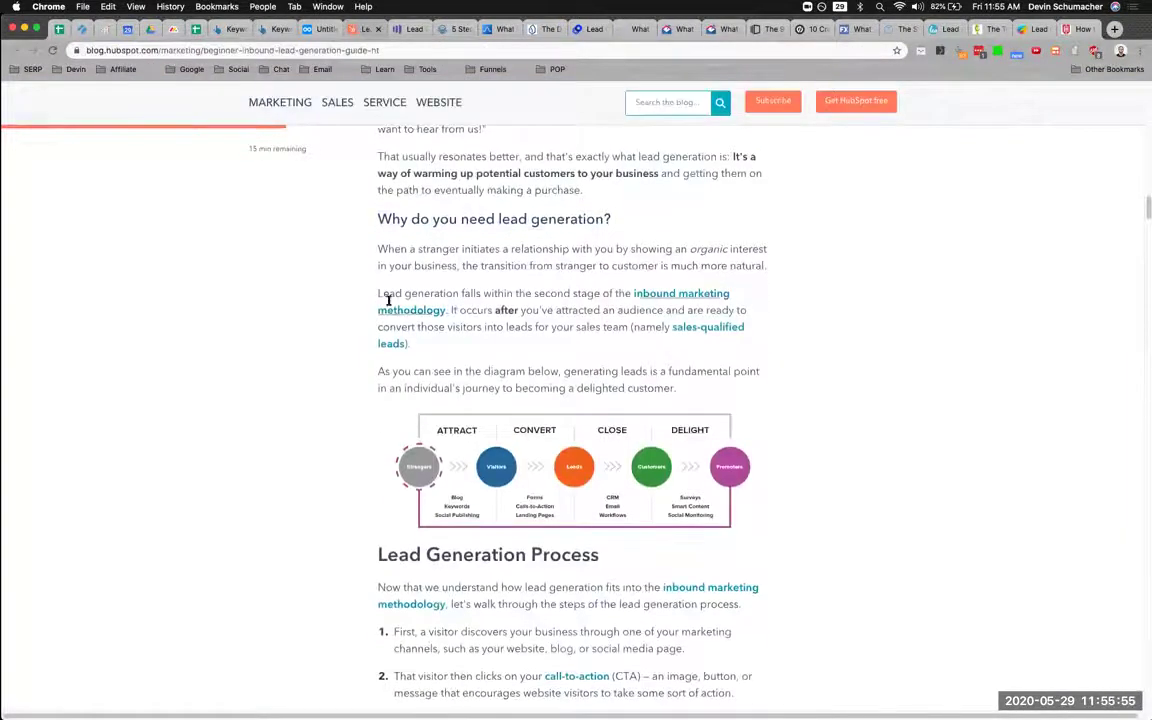
key("super+Tab")
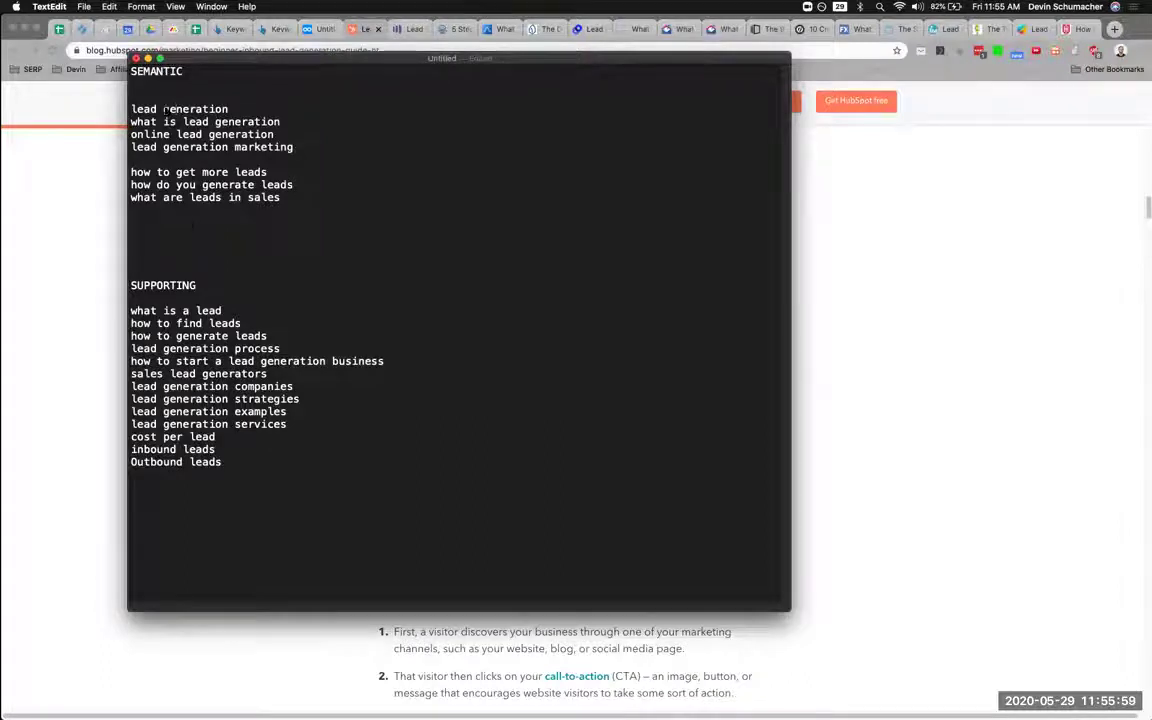
key("super+Tab")
scroll(311, 352, "down", 5)
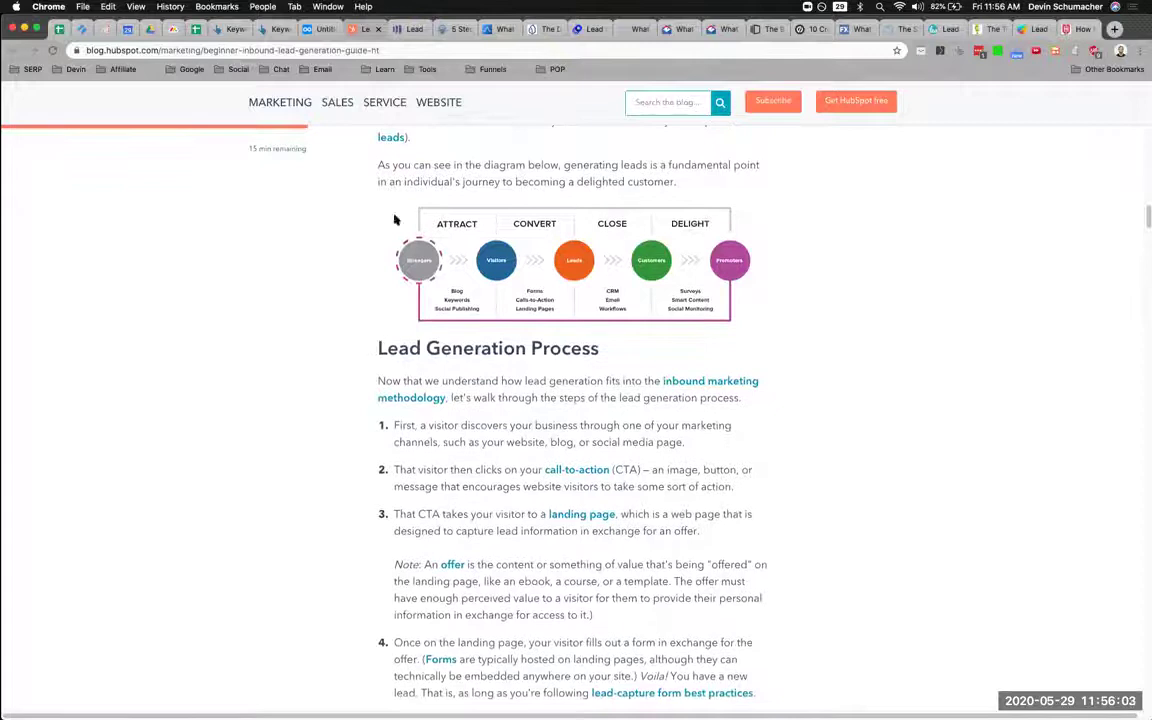
key("super+shift+bracketleft")
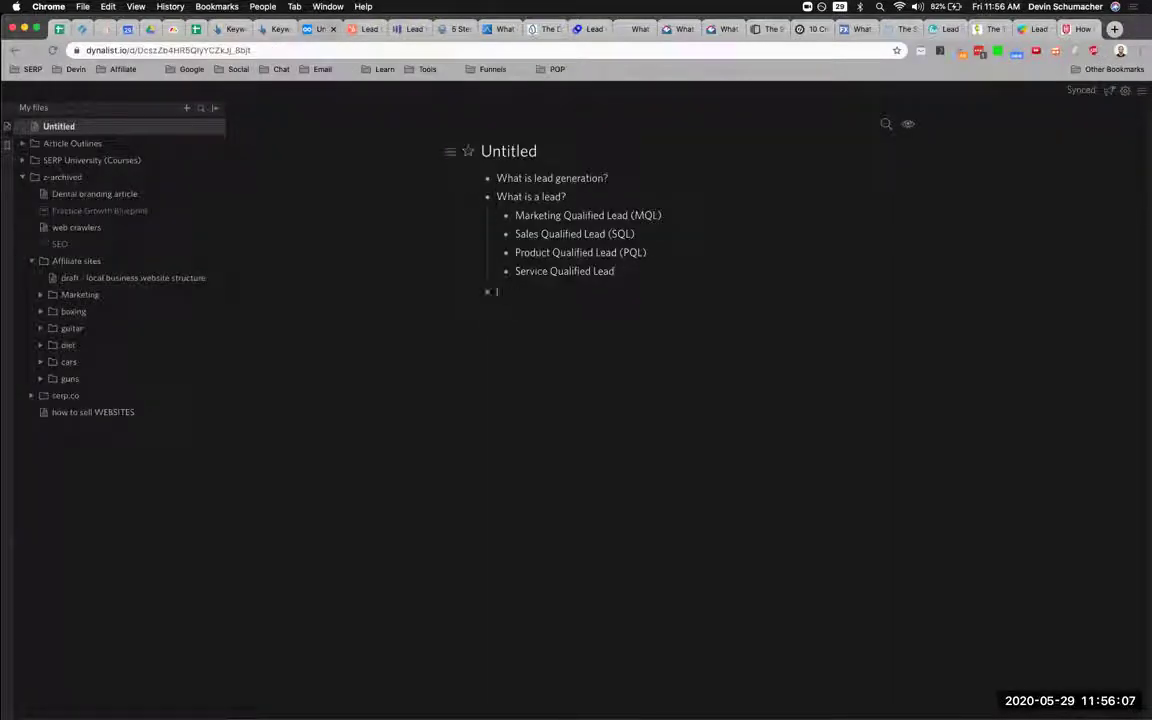
left_click(410, 28)
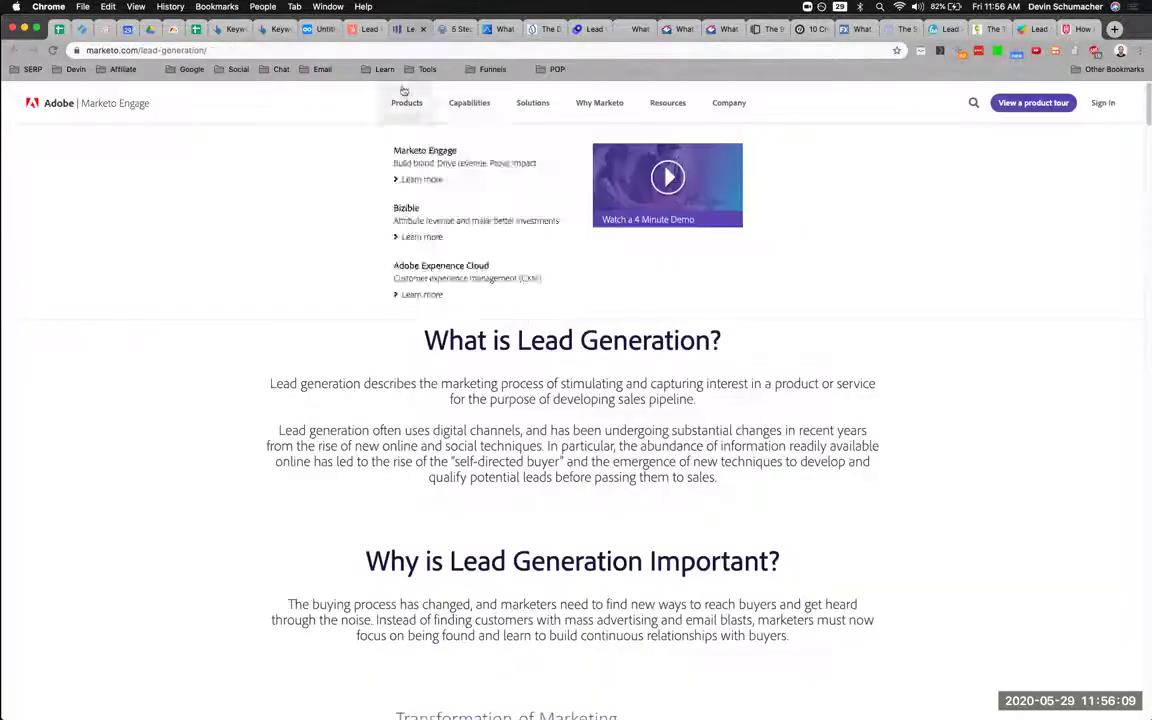
Copy the "Lead Generation Strategies" chapter title from the HubSpot guide into a new top-level bullet of the Dynalist outline.
key("super+shift+bracketleft")
scroll(588, 392, "up", 15)
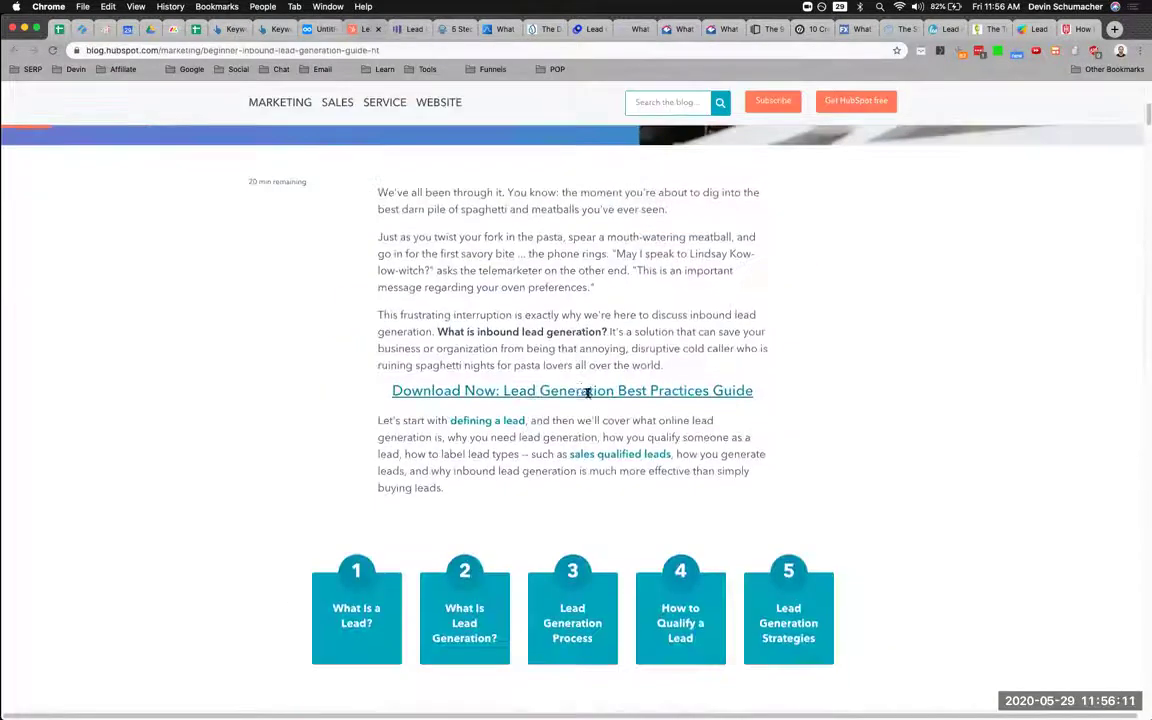
scroll(588, 392, "down", 5)
left_click_drag(838, 225, 753, 167)
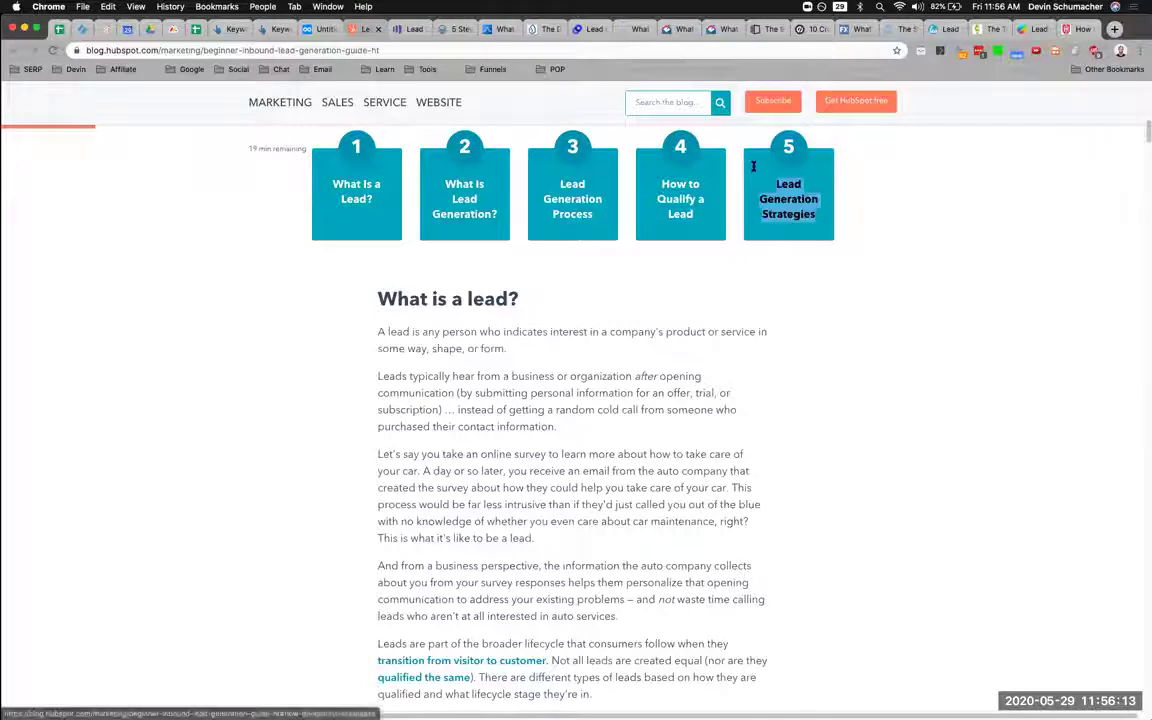
key("super+c")
left_click(321, 29)
key("super+v")
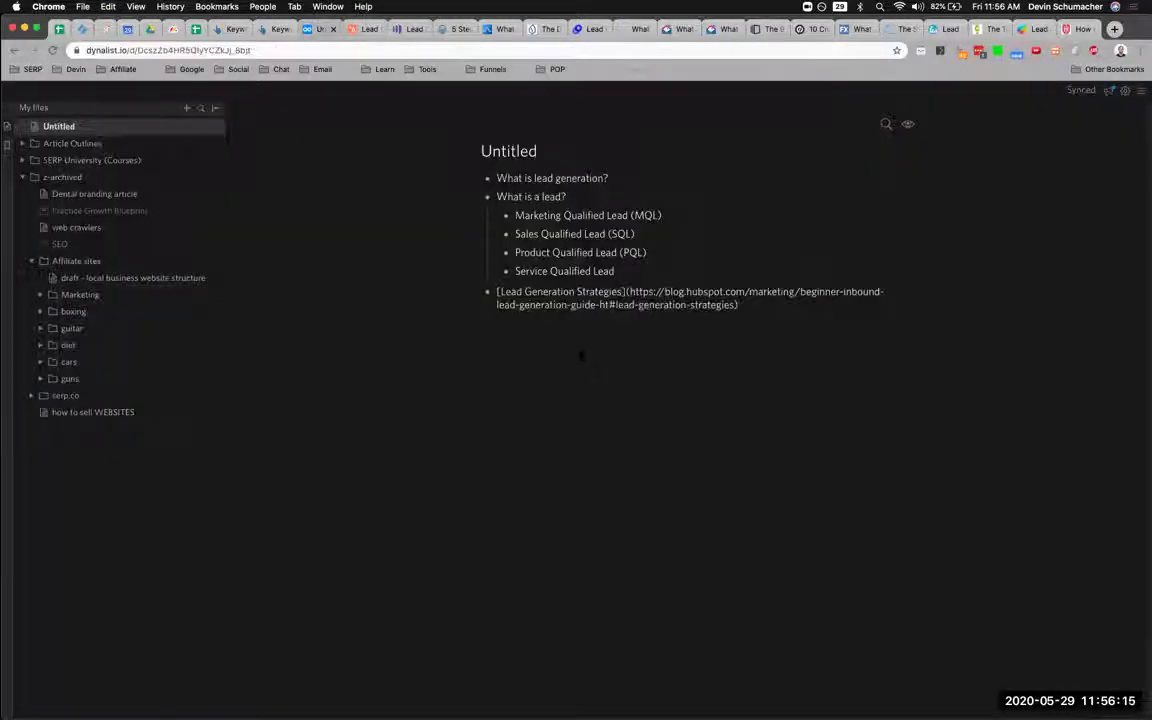
Strip the link URL and brackets from the pasted bullet so only "Lead Generation Strategies" remains.
mouse_move(615, 305)
left_mouse_down()
mouse_move(545, 240)
mouse_move(560, 284)
mouse_move(626, 293)
left_mouse_up()
key("BackSpace")
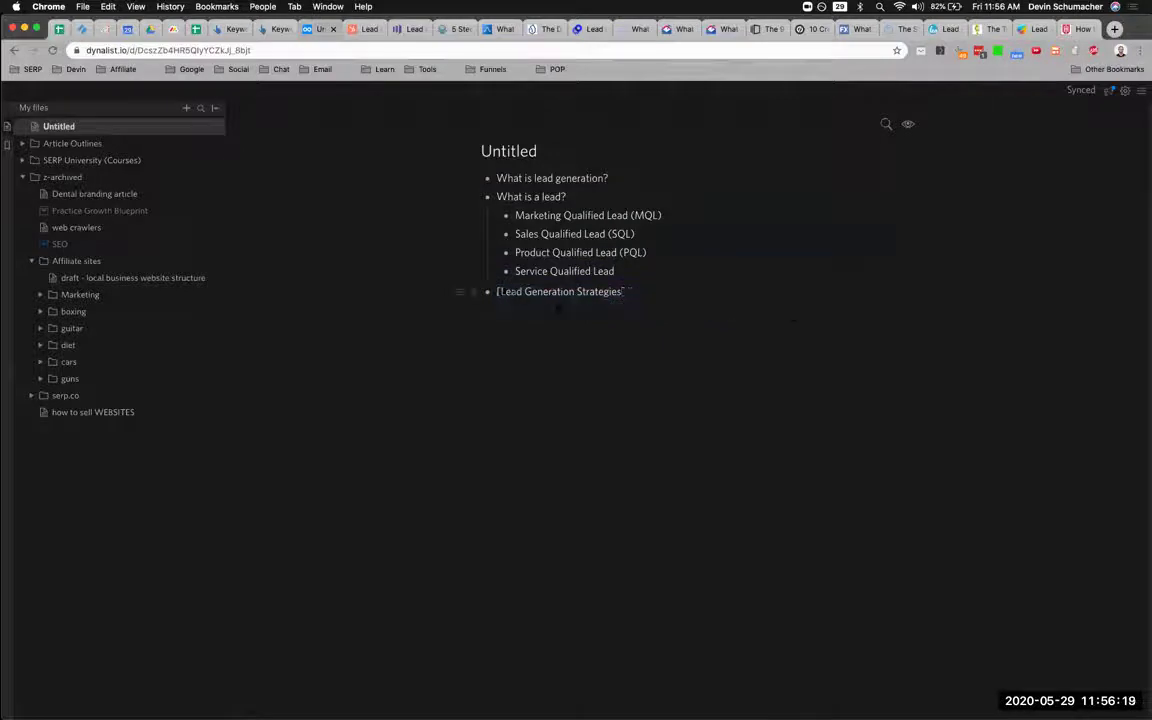
key("BackSpace")
left_click(497, 291)
key("Delete")
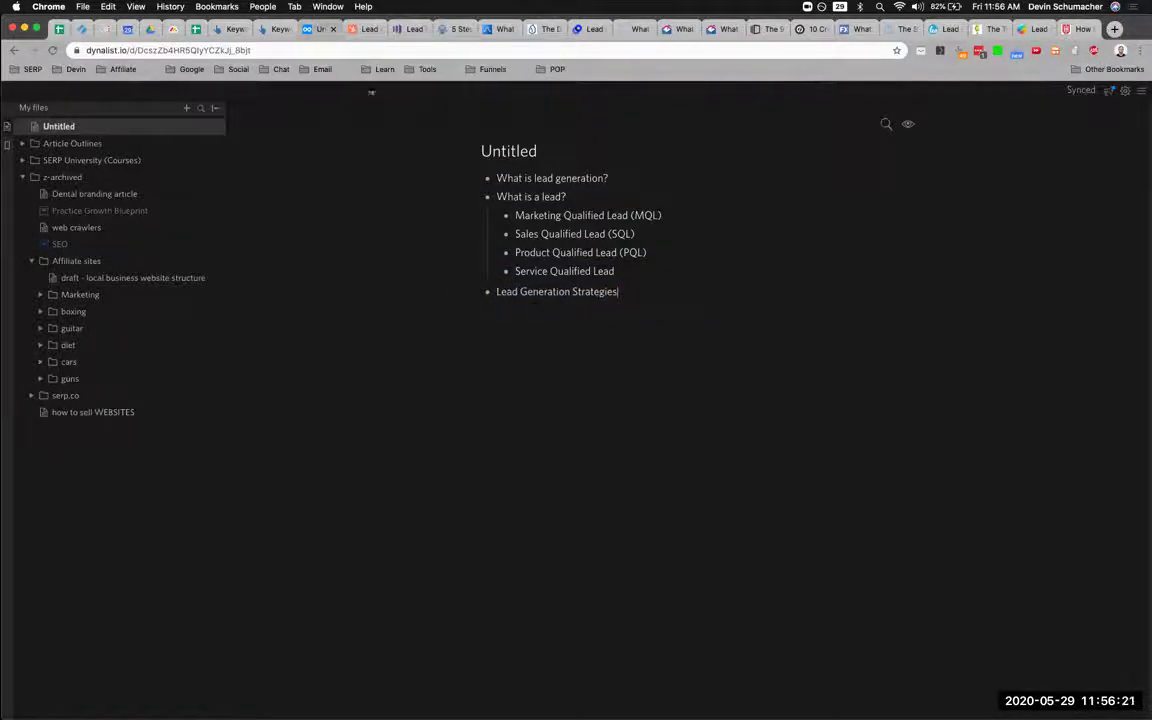
Copy HubSpot's "Lead Generation Process" heading into a new top-level bullet above "Lead Generation Strategies" in the outline.
left_click(368, 31)
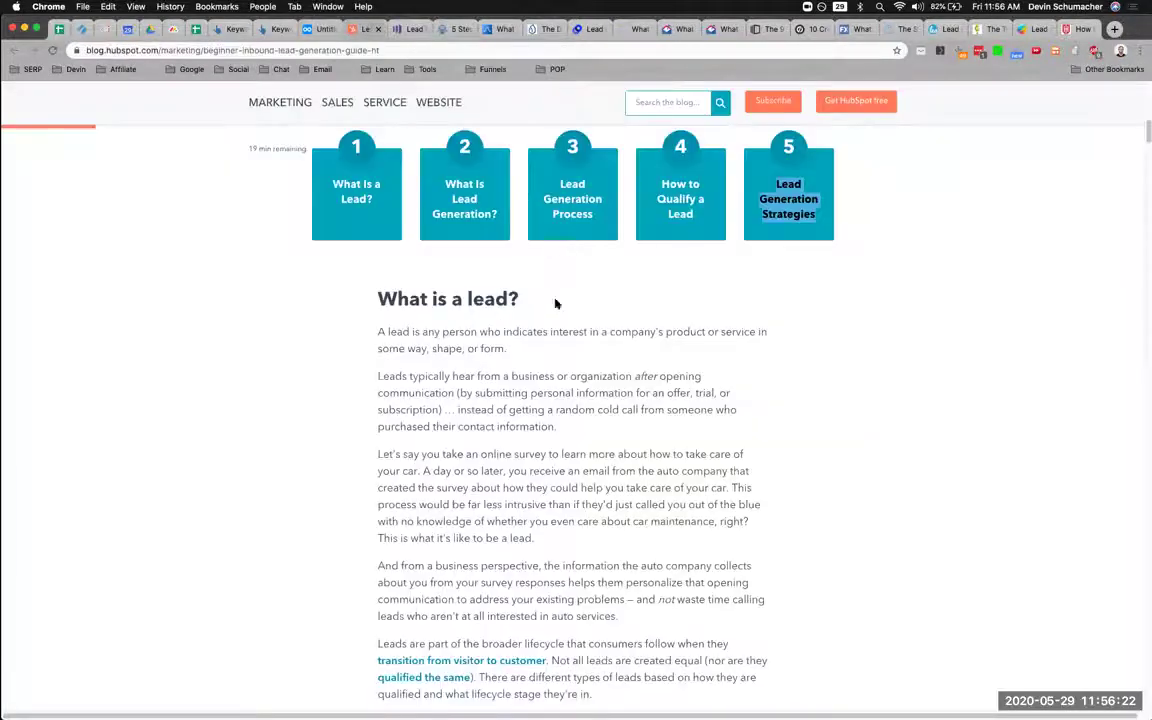
left_click(578, 211)
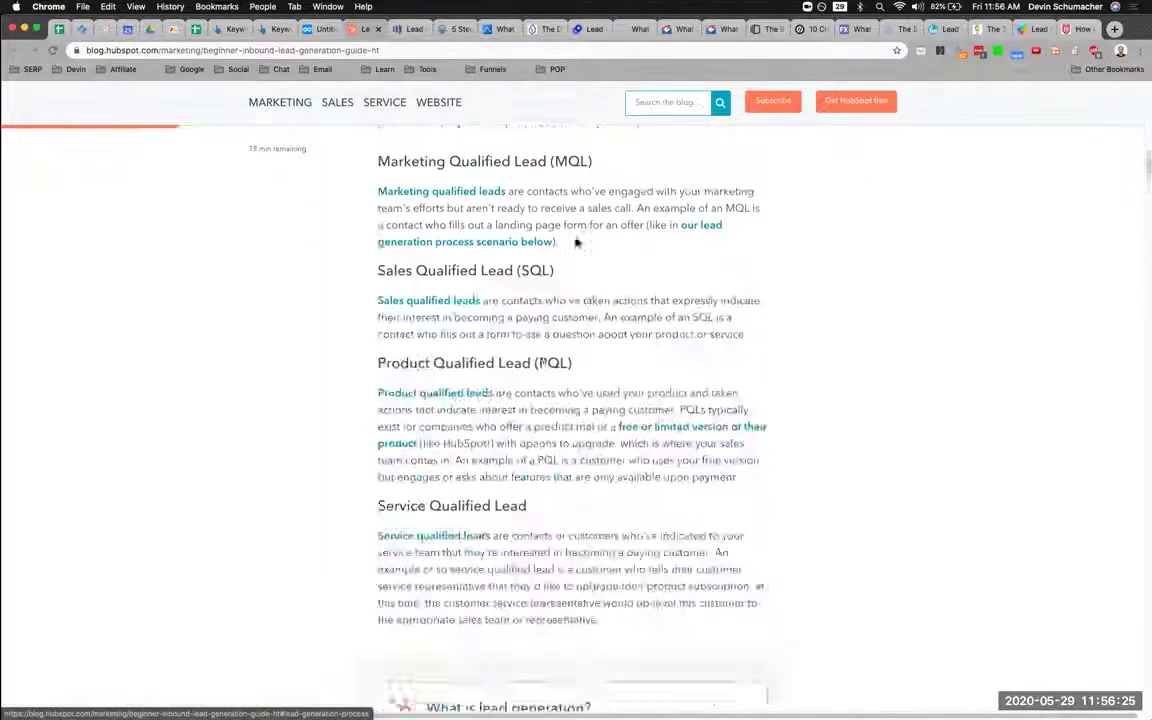
left_click_drag(378, 138, 599, 140)
key("super+c")
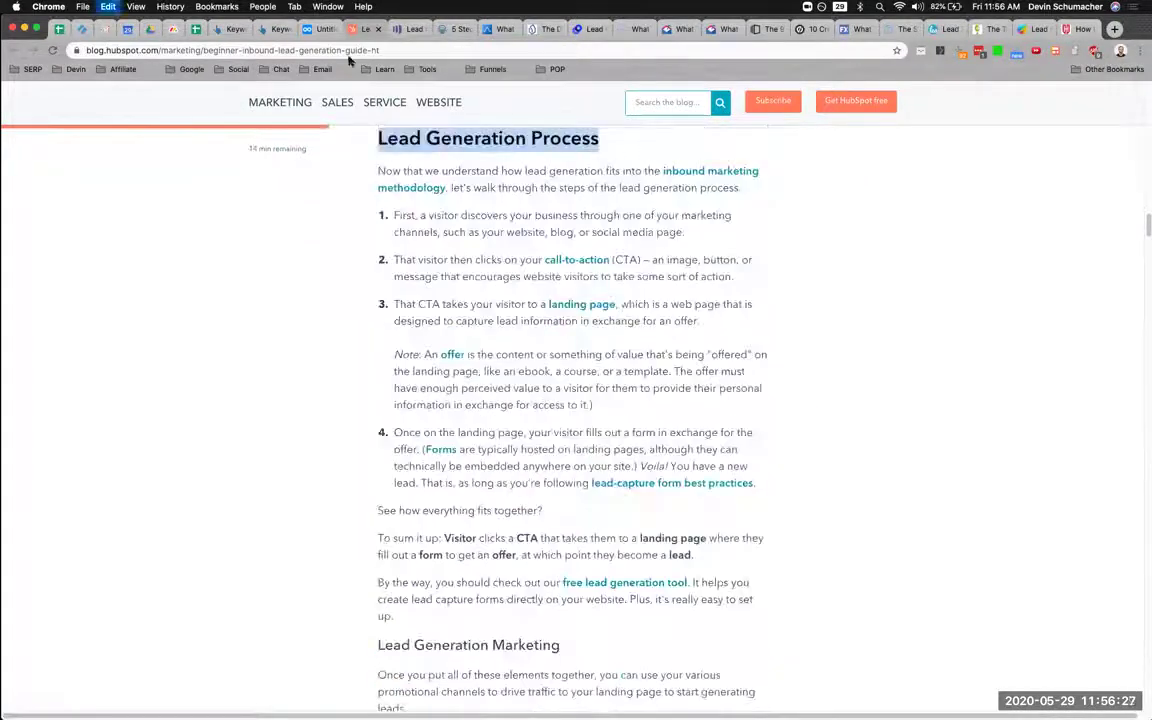
left_click(315, 29)
key("Return")
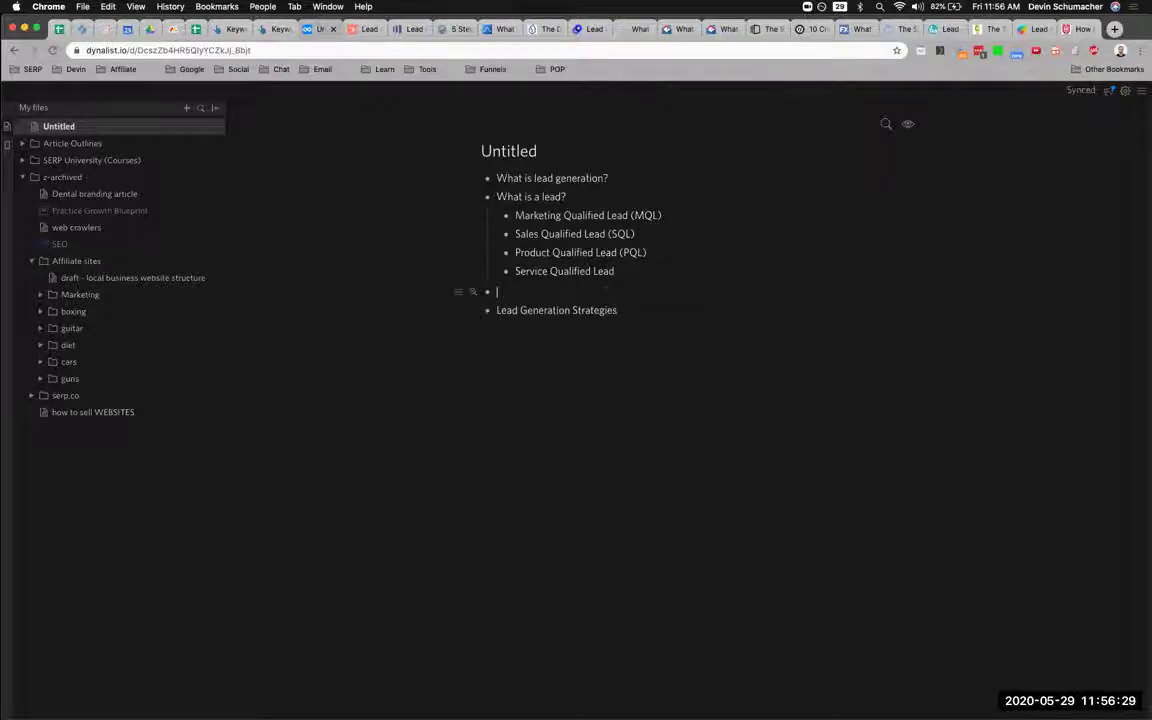
key("super+v")
Examine the HubSpot guide's sections after "Lead Generation Process" for further outline headings.
left_click(368, 30)
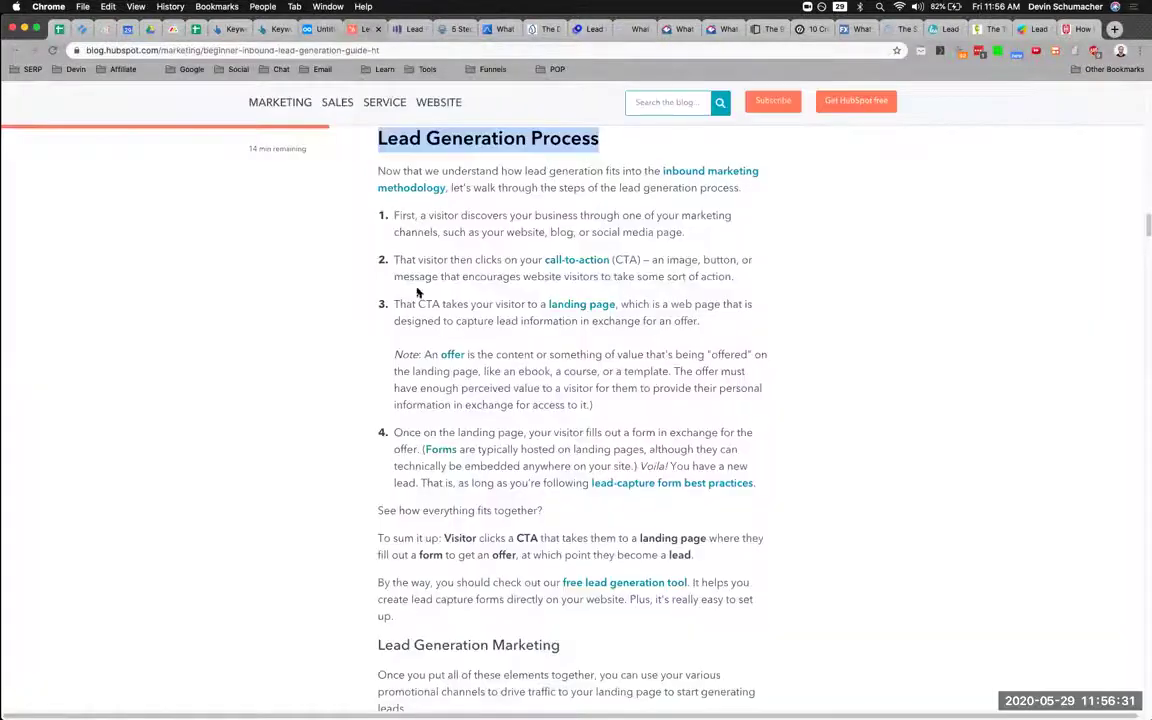
scroll(416, 290, "down", 5)
scroll(418, 291, "down", 10)
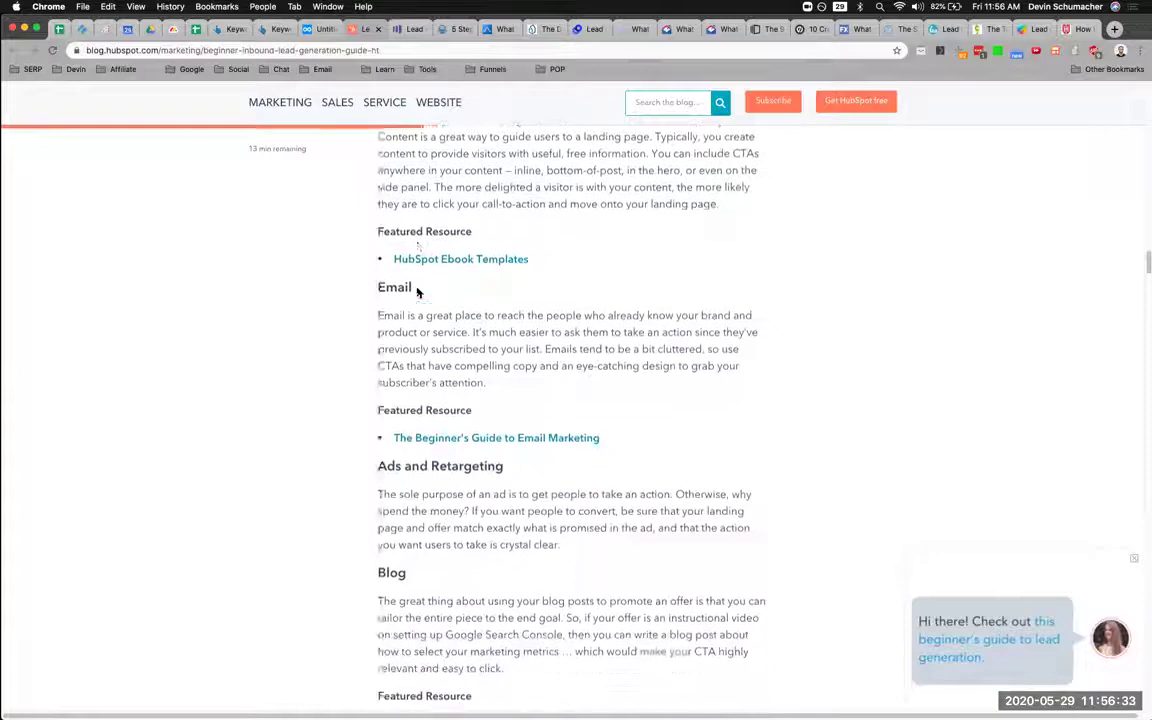
Add Inbound and Outbound under Lead Generation Strategies in the Dynalist outline, with SEO nested beneath Inbound.
scroll(418, 291, "up", 10)
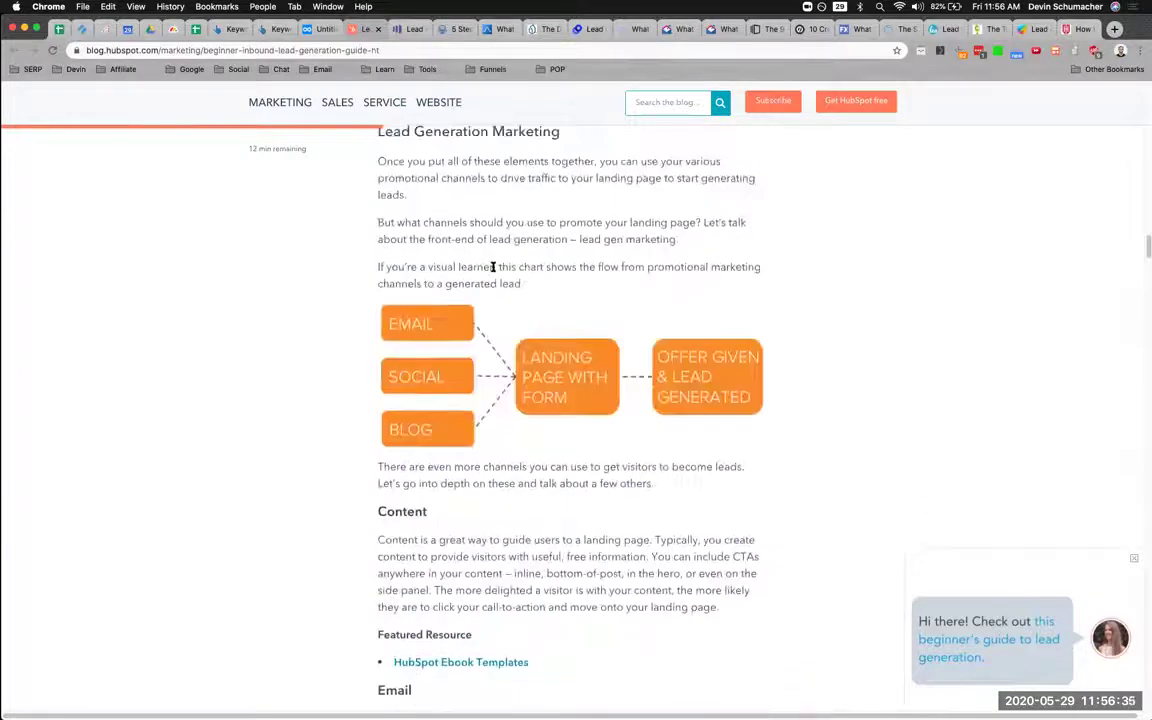
left_click(321, 30)
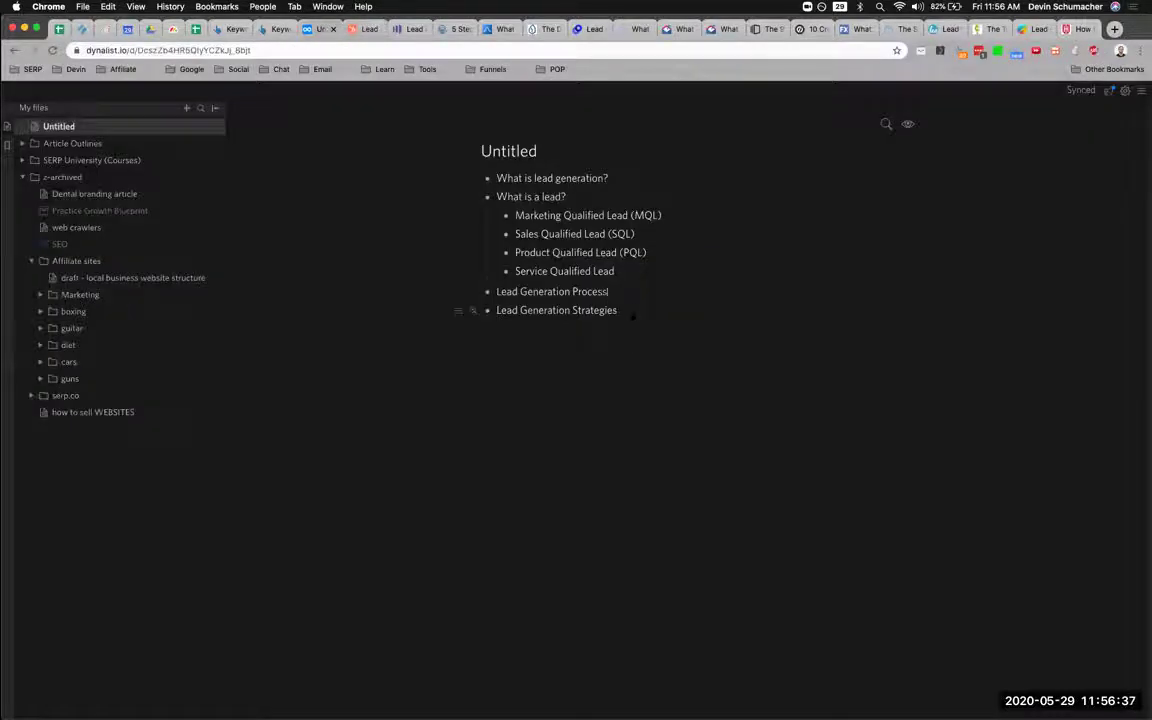
key("ctrl+Tab")
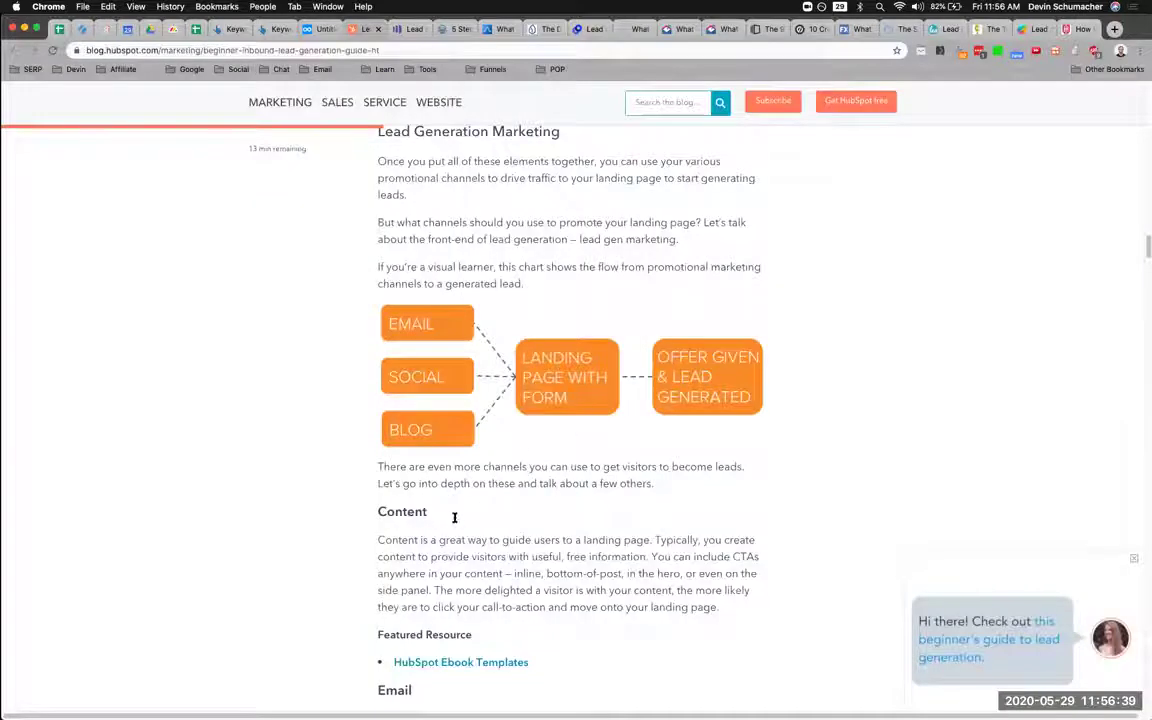
scroll(454, 517, "down", 3)
key("ctrl+shift+Tab")
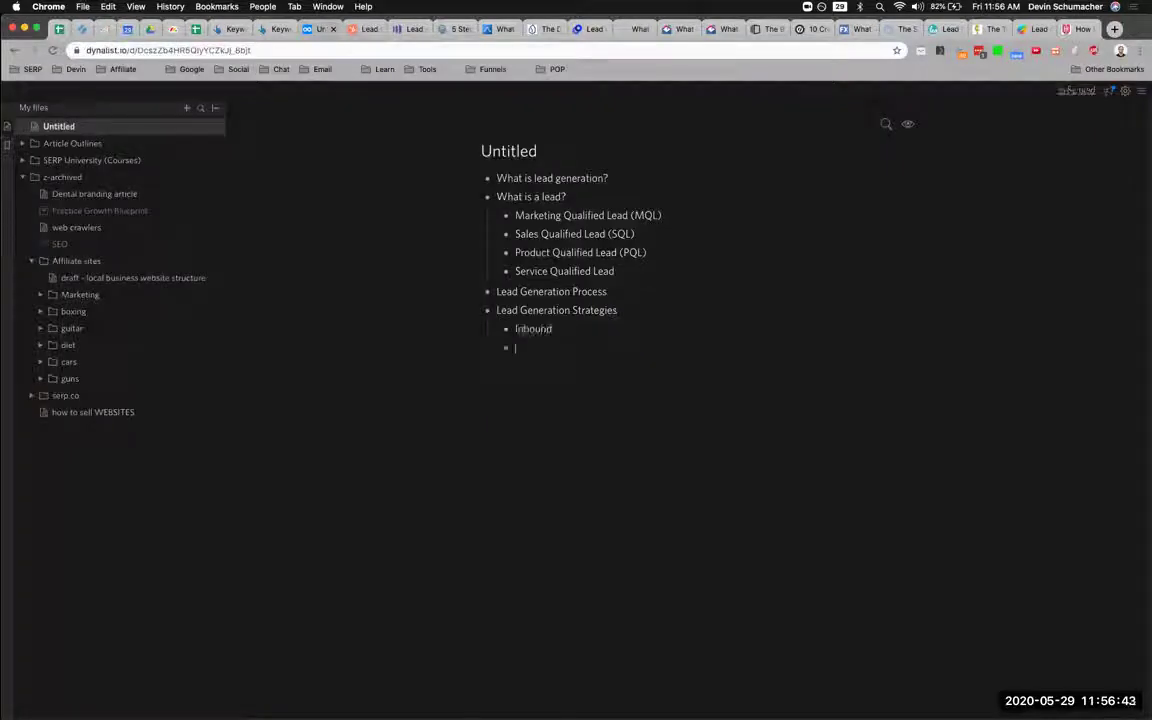
type("Outbound")
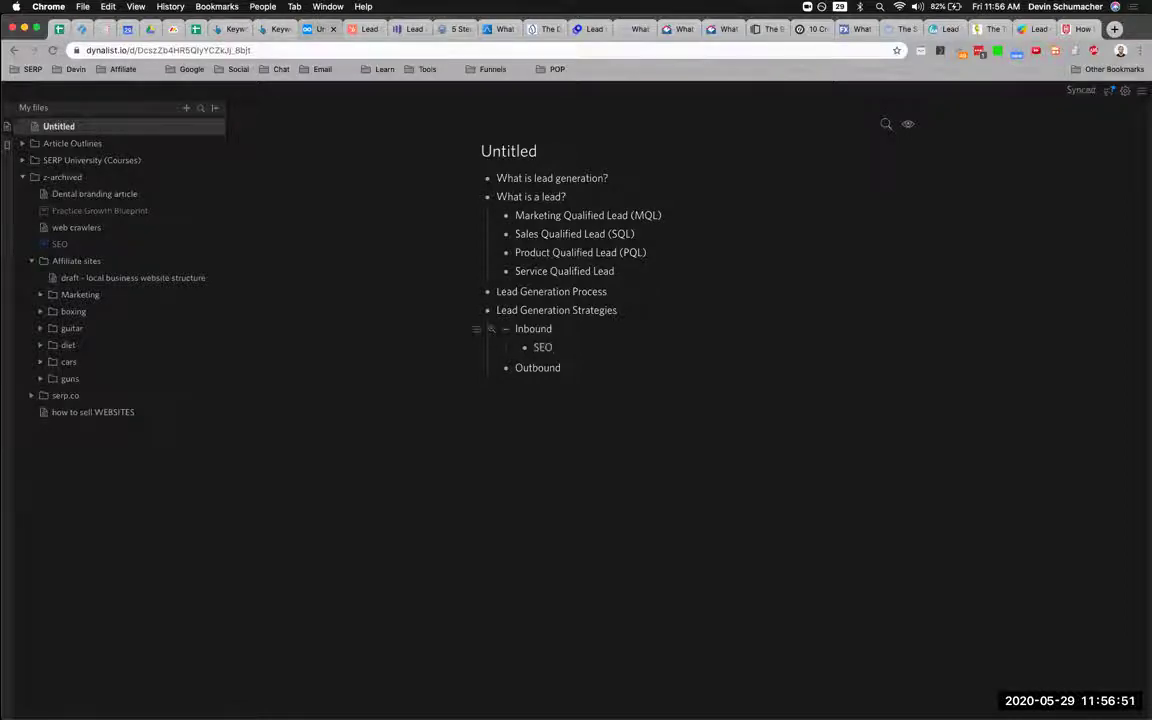
Review the promotional channels described in the HubSpot article's Lead Generation Marketing section, from Content through Referral Marketing.
key("ctrl+Tab")
scroll(570, 400, "up", 2)
scroll(570, 400, "down", 3)
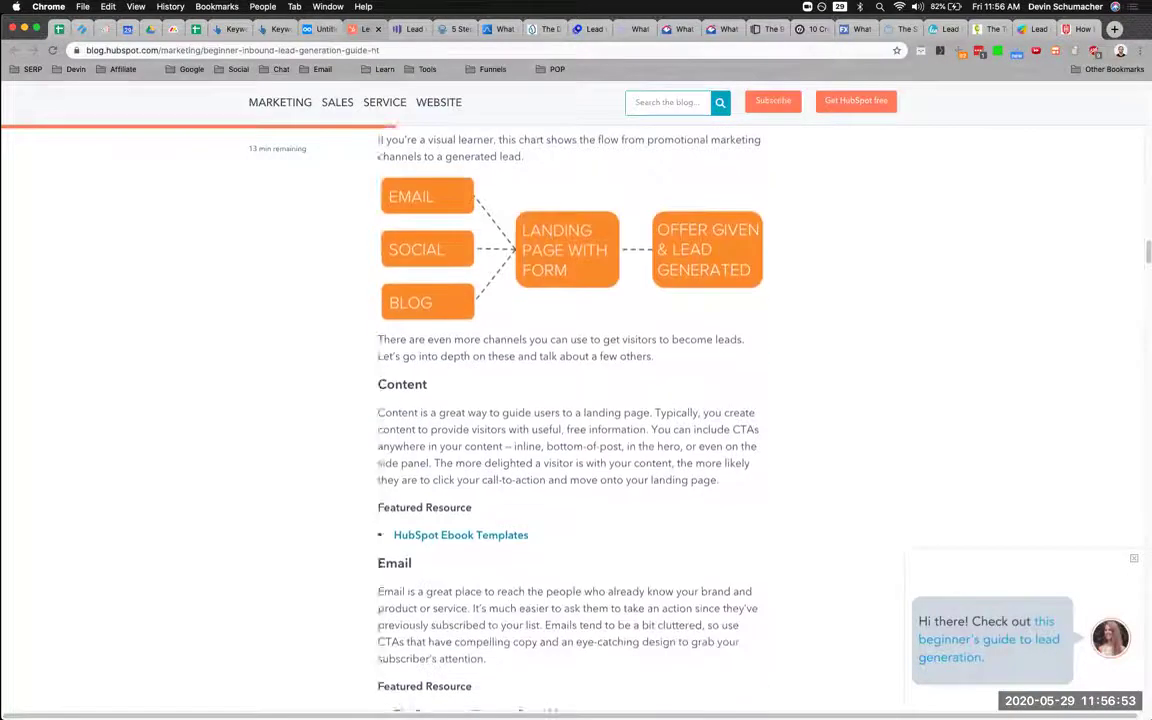
scroll(570, 400, "down", 5)
scroll(570, 400, "down", 6)
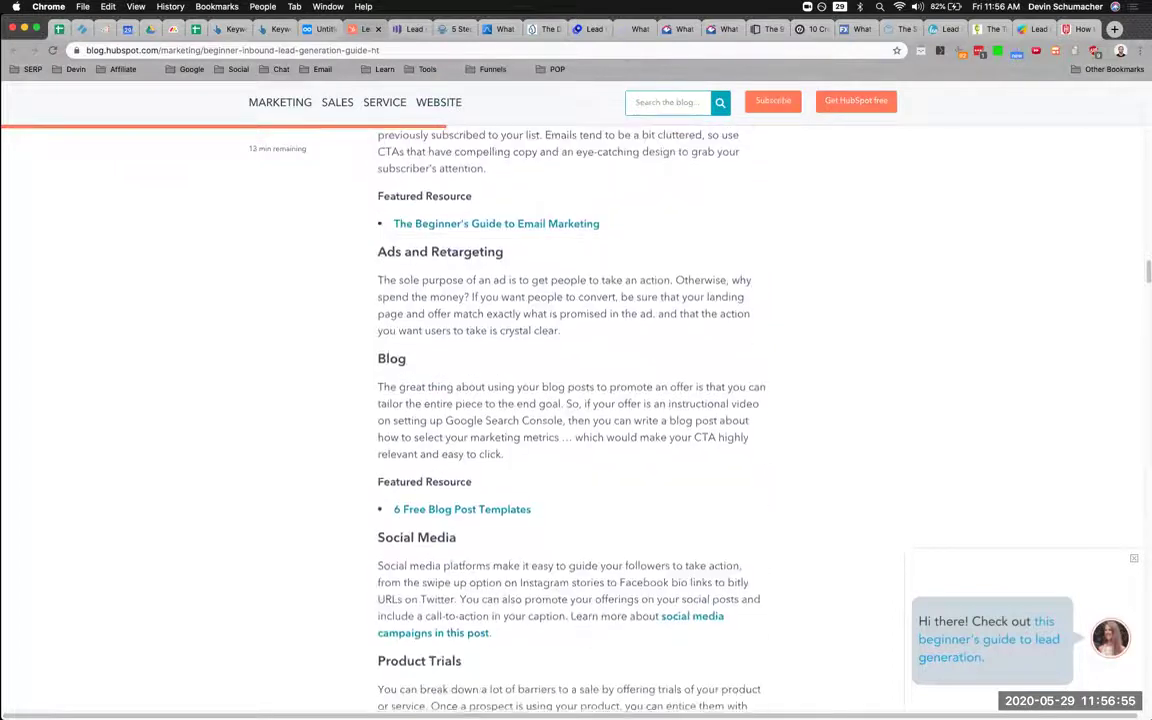
scroll(570, 400, "down", 4)
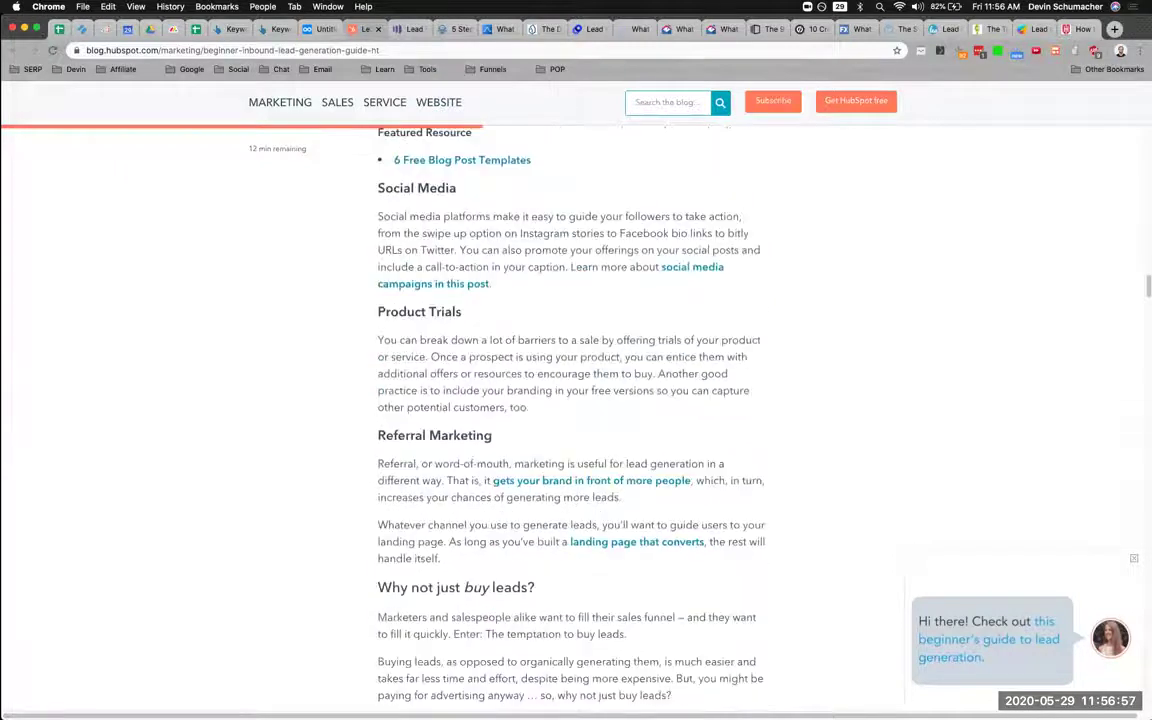
key("ctrl+shift+Tab")
Search Google for "inbound lead generation" in a new browser tab and look over the results.
key("ctrl+t")
type("inbo")
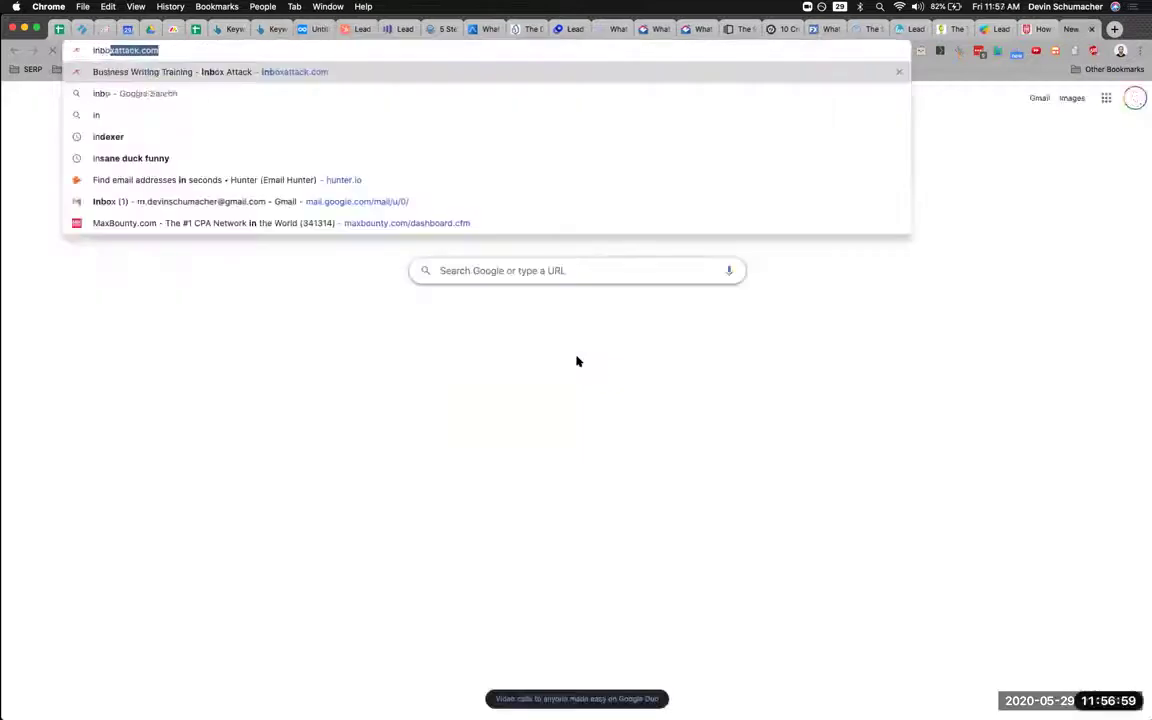
type("und lead generation")
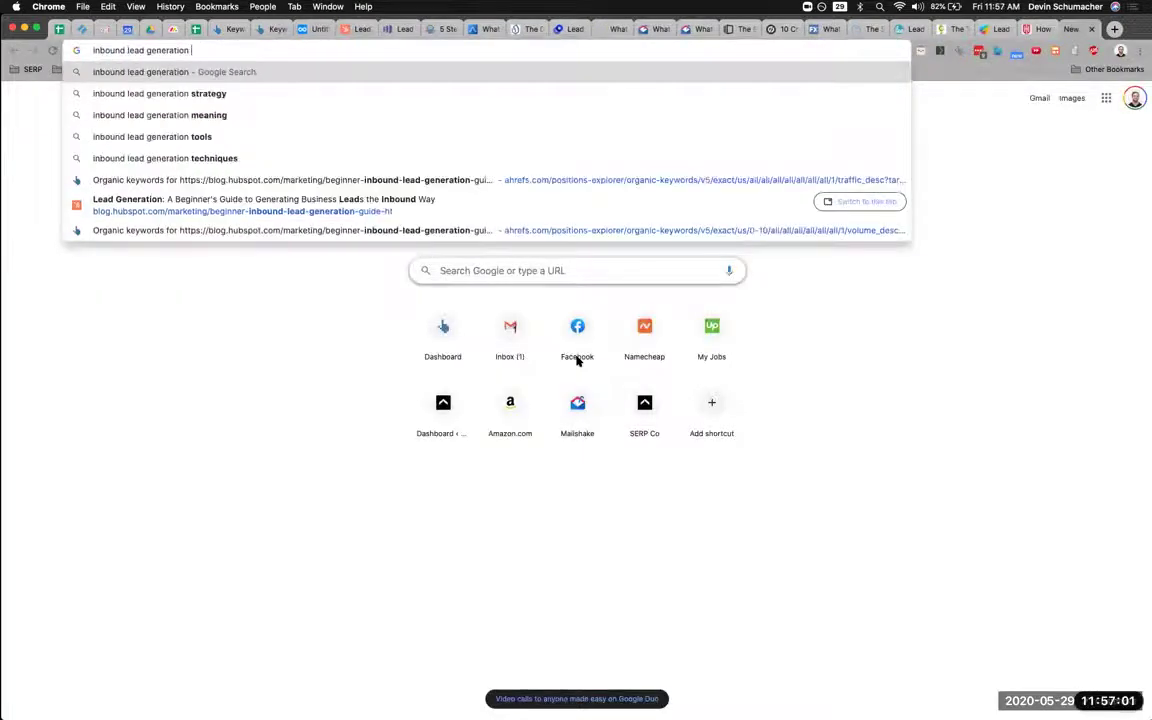
key("Return")
scroll(214, 436, "down", 3)
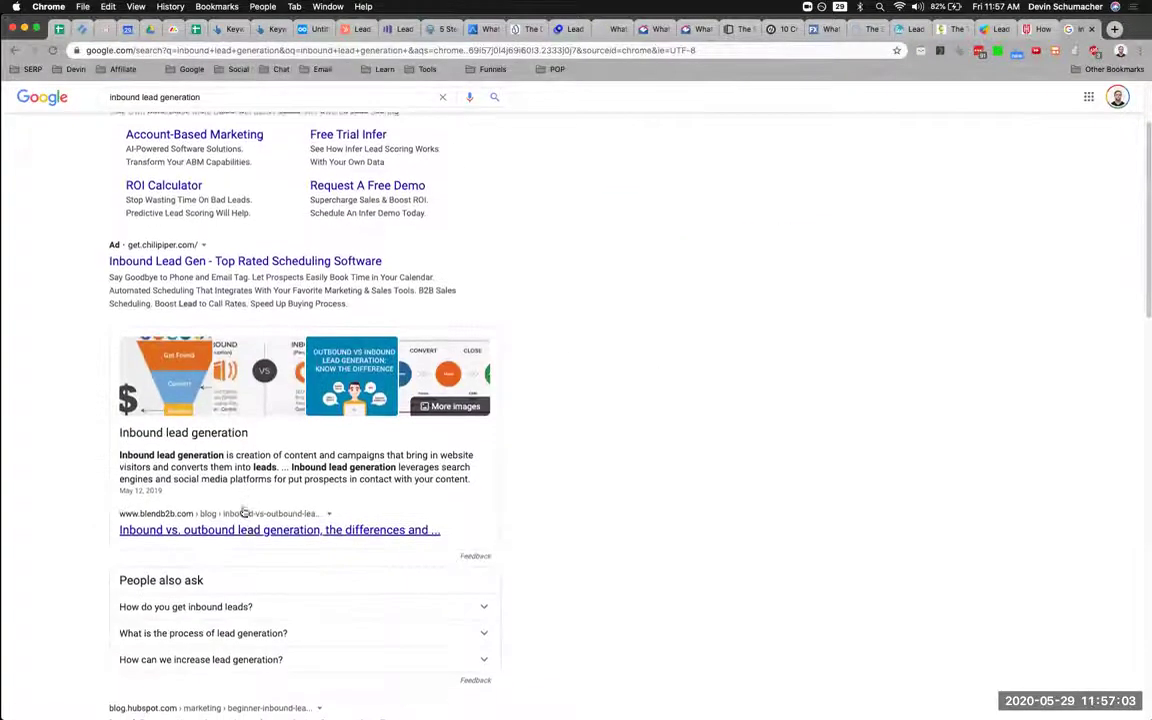
Open the blendb2b.com article on inbound vs. outbound lead generation, skim it, and return to the search results.
left_click(240, 527)
scroll(486, 560, "down", 15)
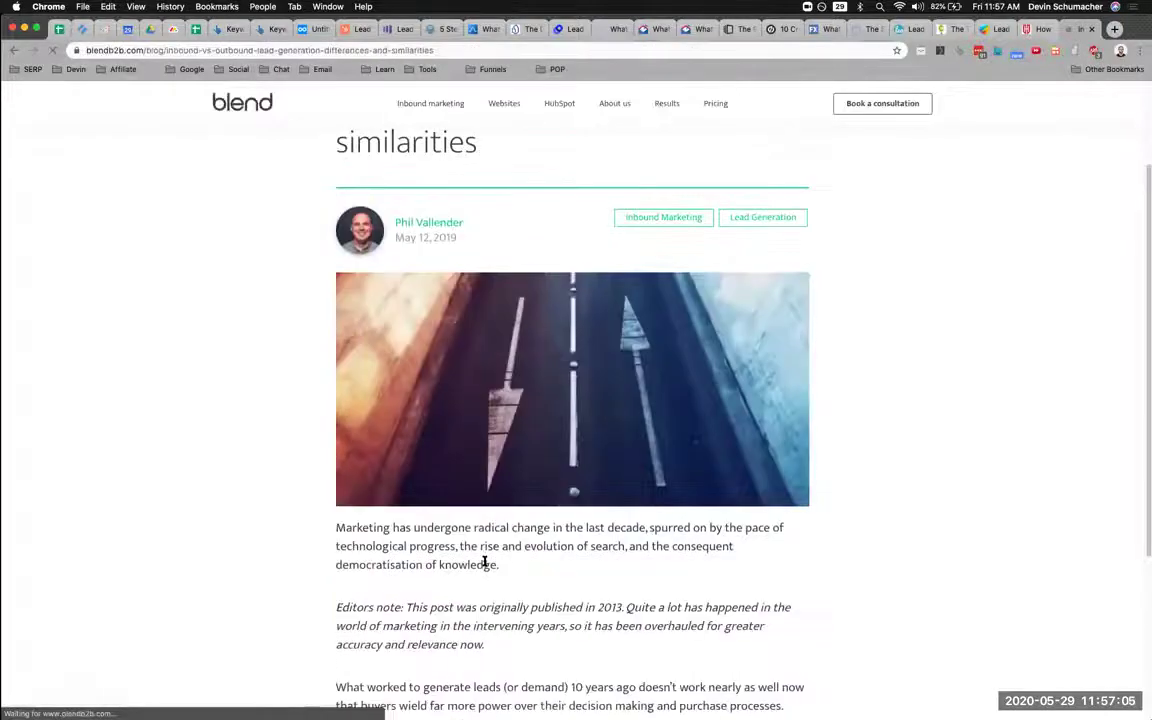
scroll(490, 552, "down", 15)
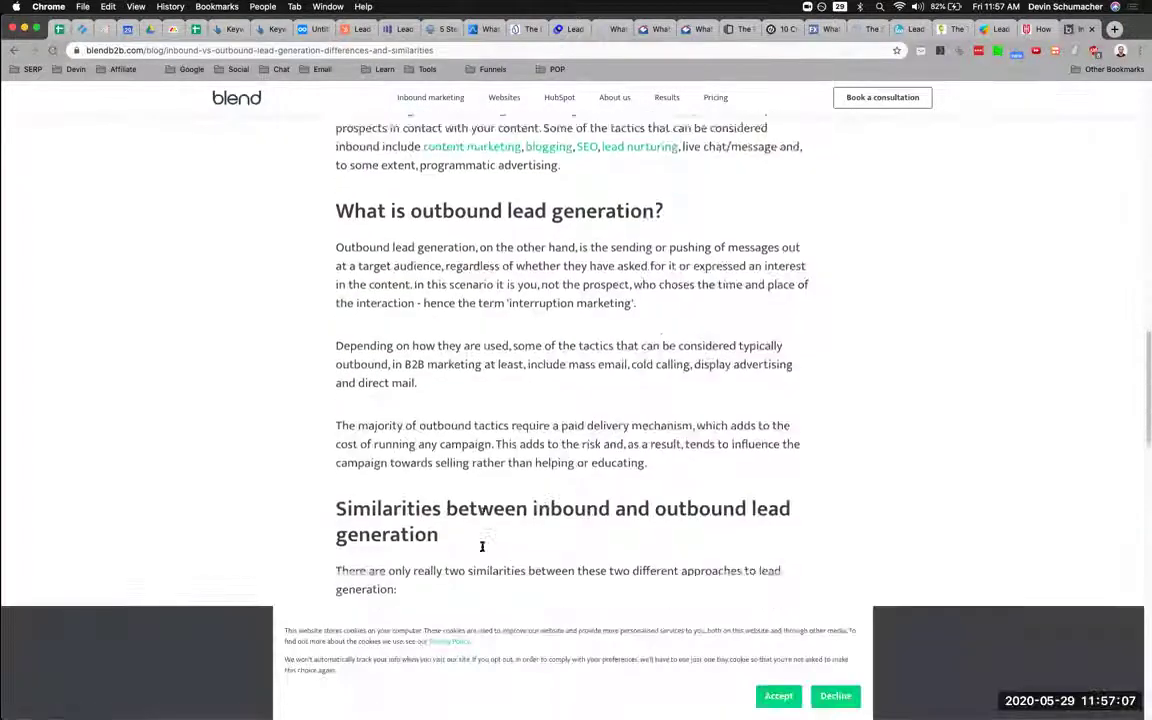
scroll(474, 547, "down", 4)
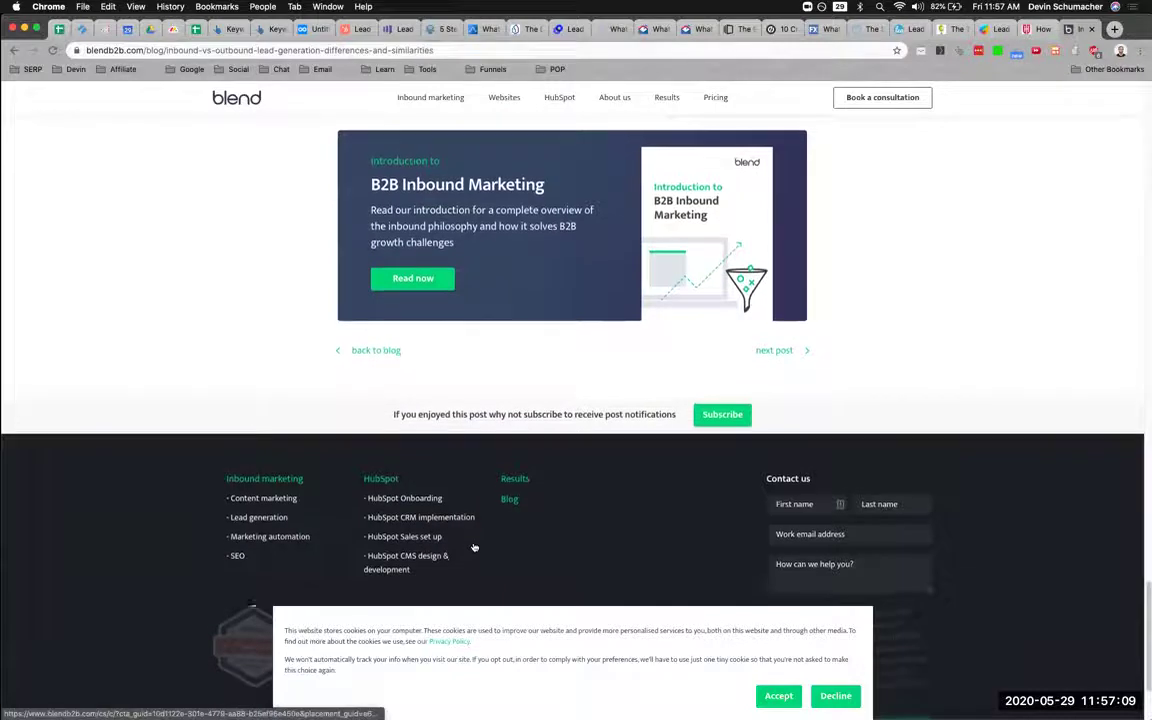
left_click(14, 50)
Open WordStream's "5 Inbound Lead Generation Strategies" from the search results and skim the strategies it describes.
scroll(140, 275, "down", 10)
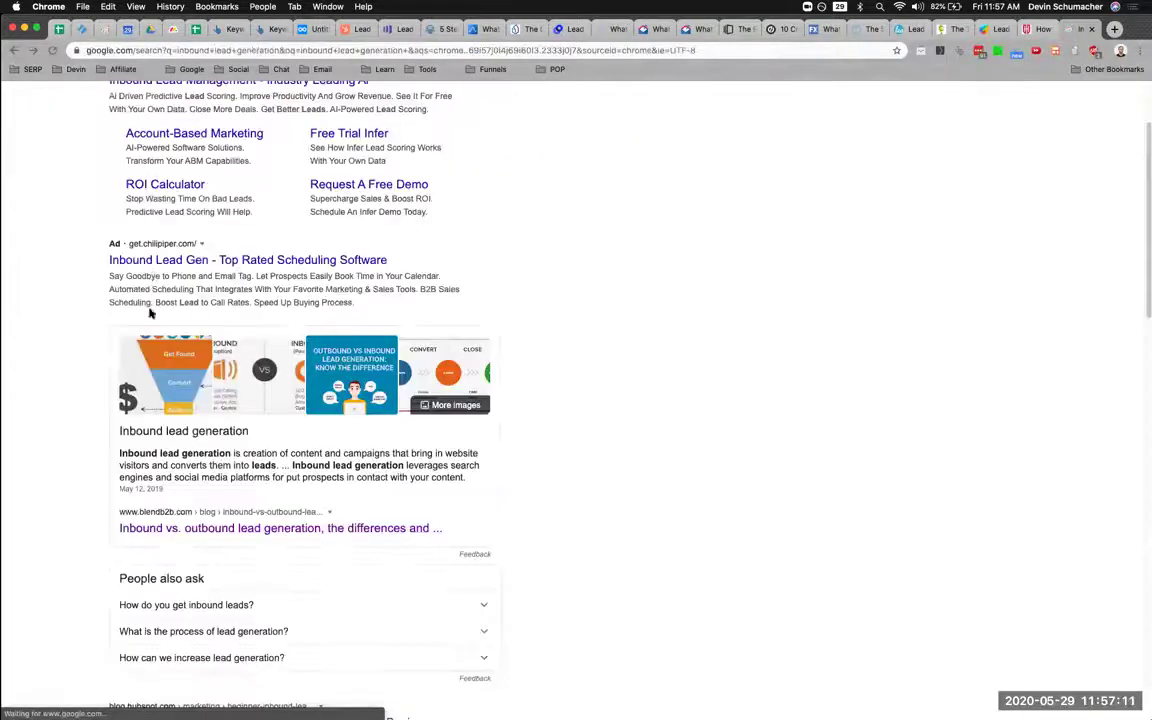
left_click_drag(114, 259, 231, 258)
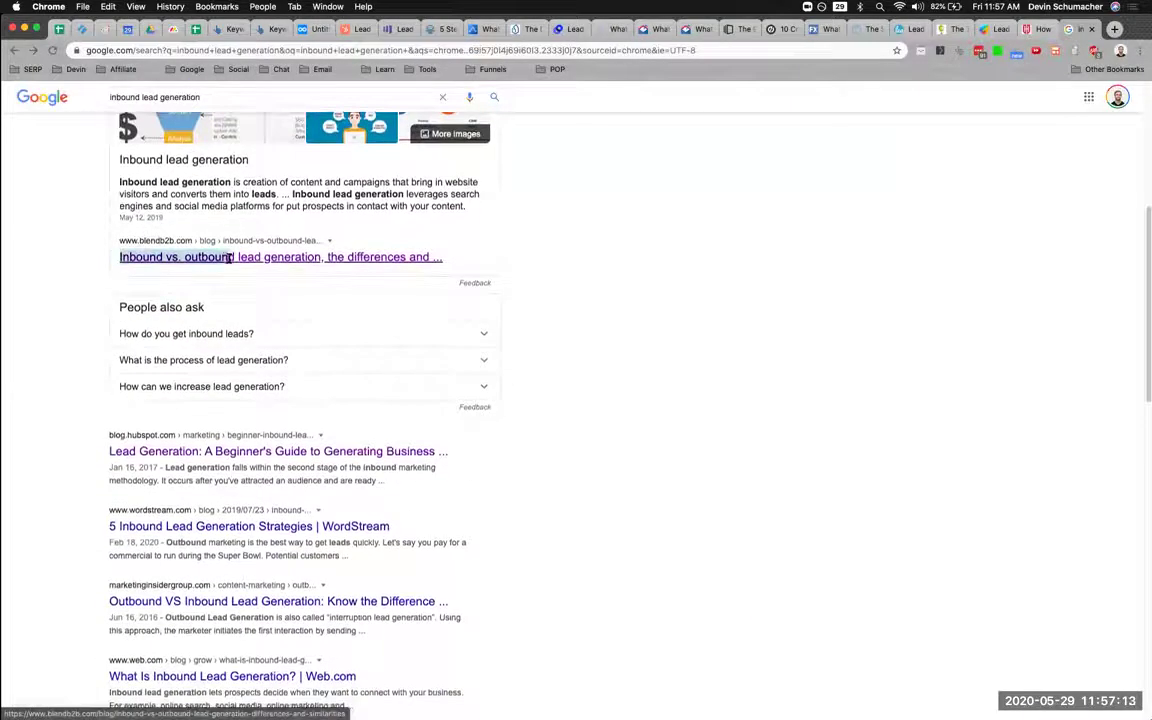
scroll(157, 363, "down", 3)
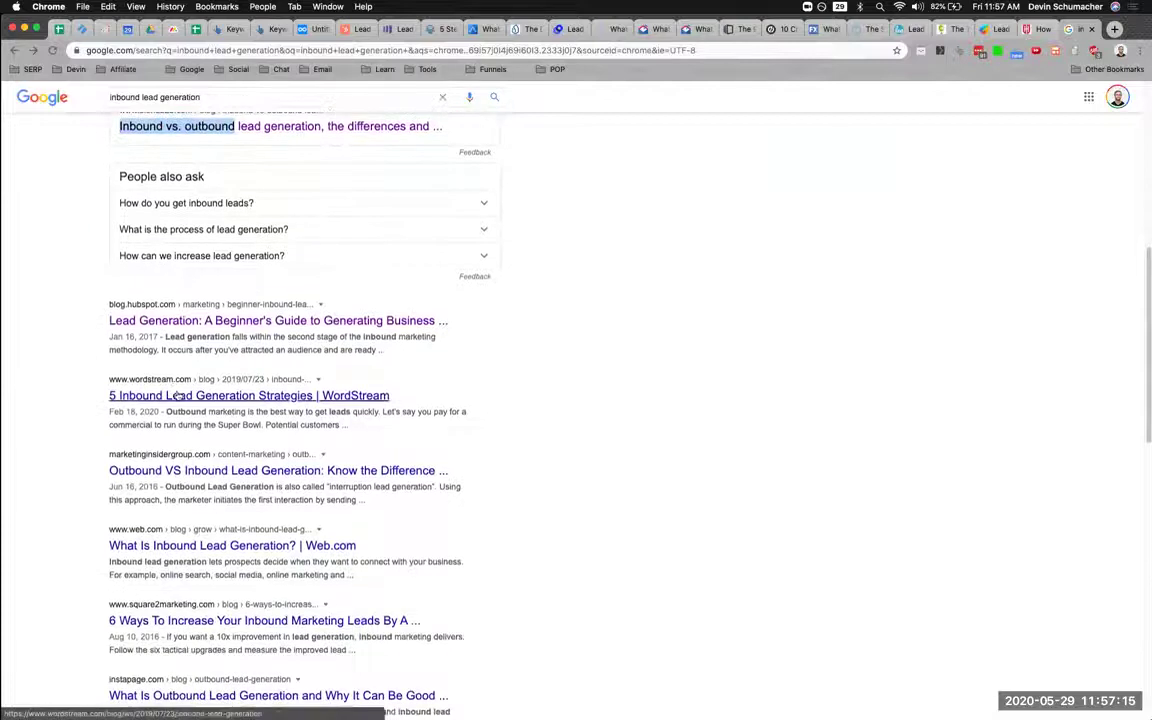
left_click(175, 397)
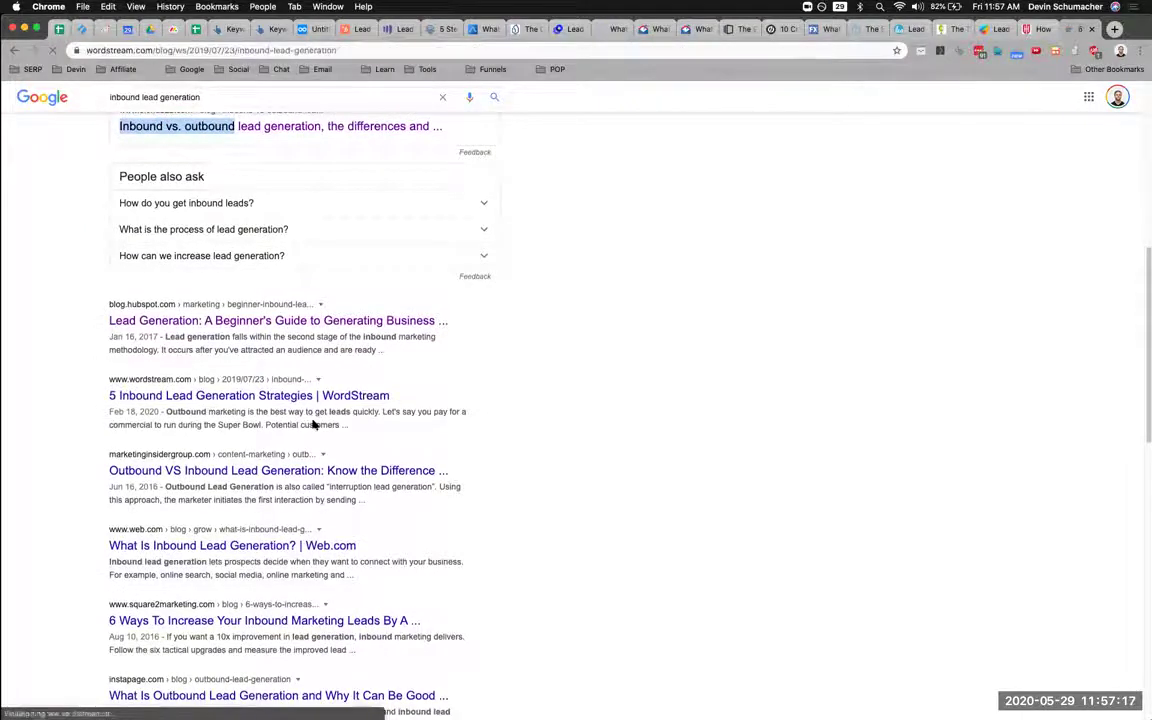
scroll(400, 455, "down", 3)
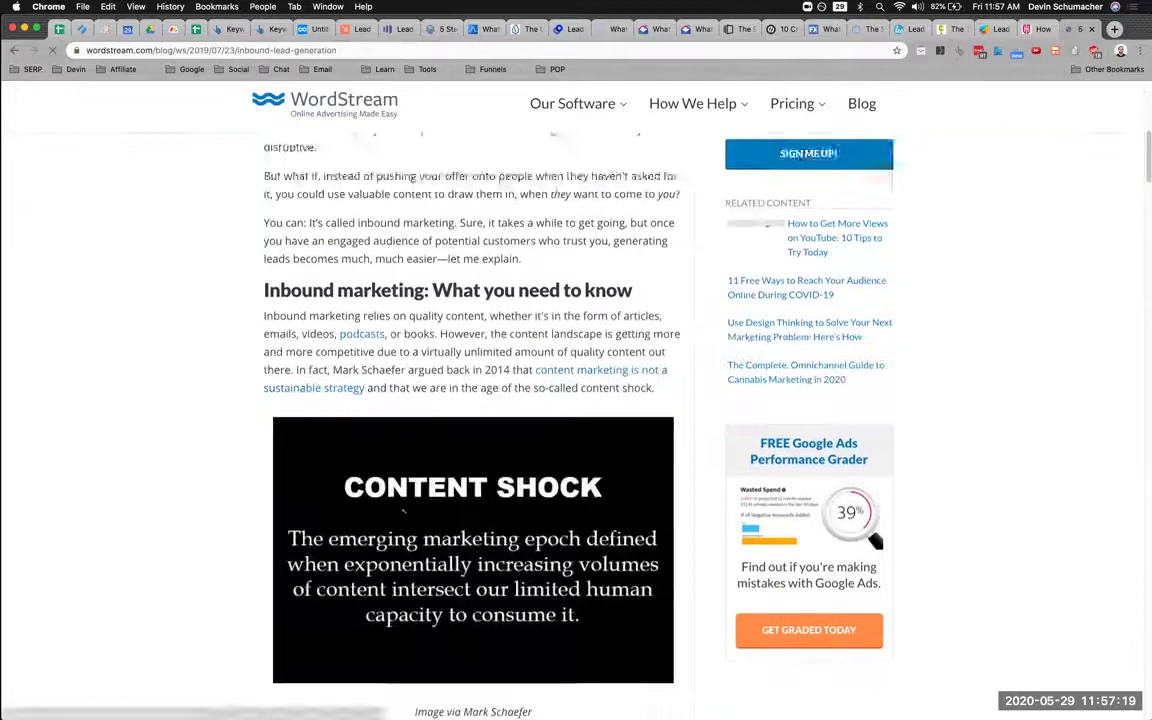
scroll(406, 452, "up", 2)
scroll(406, 452, "down", 10)
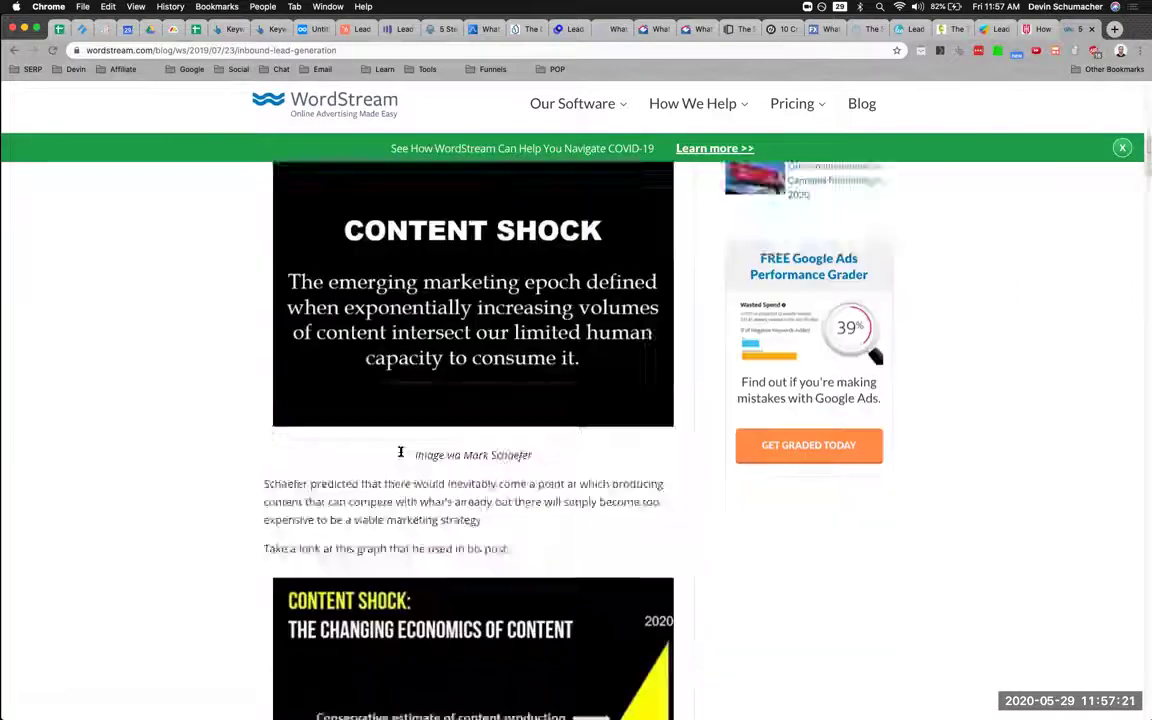
scroll(388, 468, "down", 15)
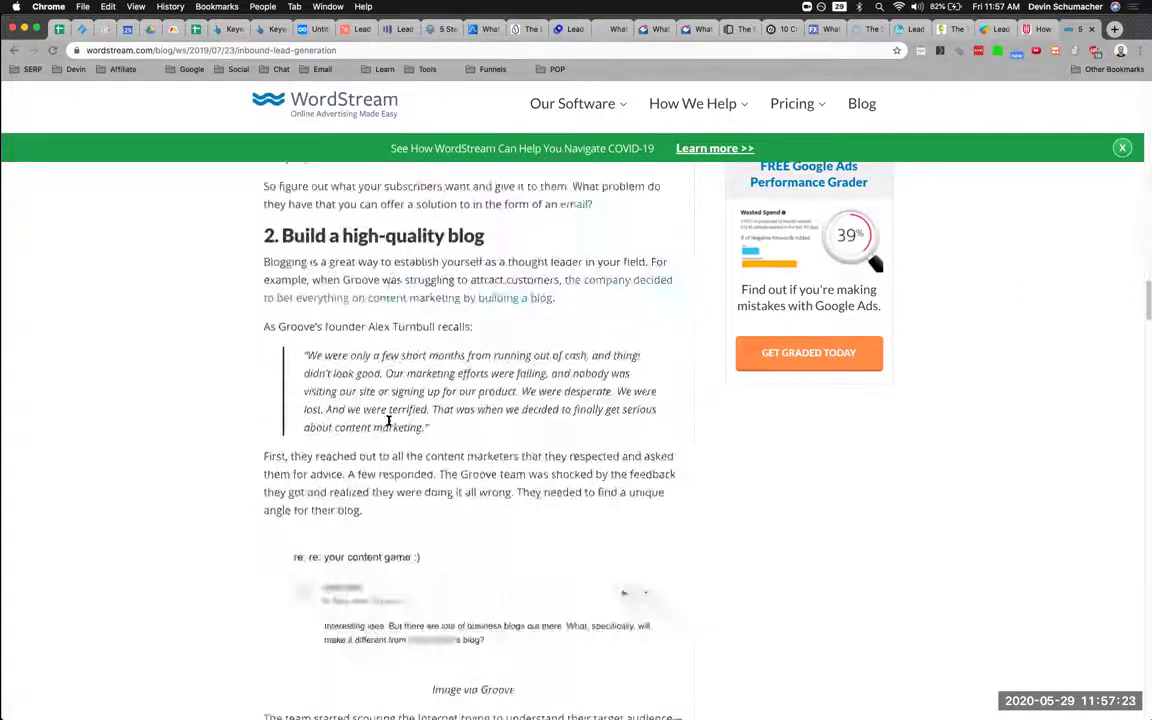
scroll(388, 421, "down", 10)
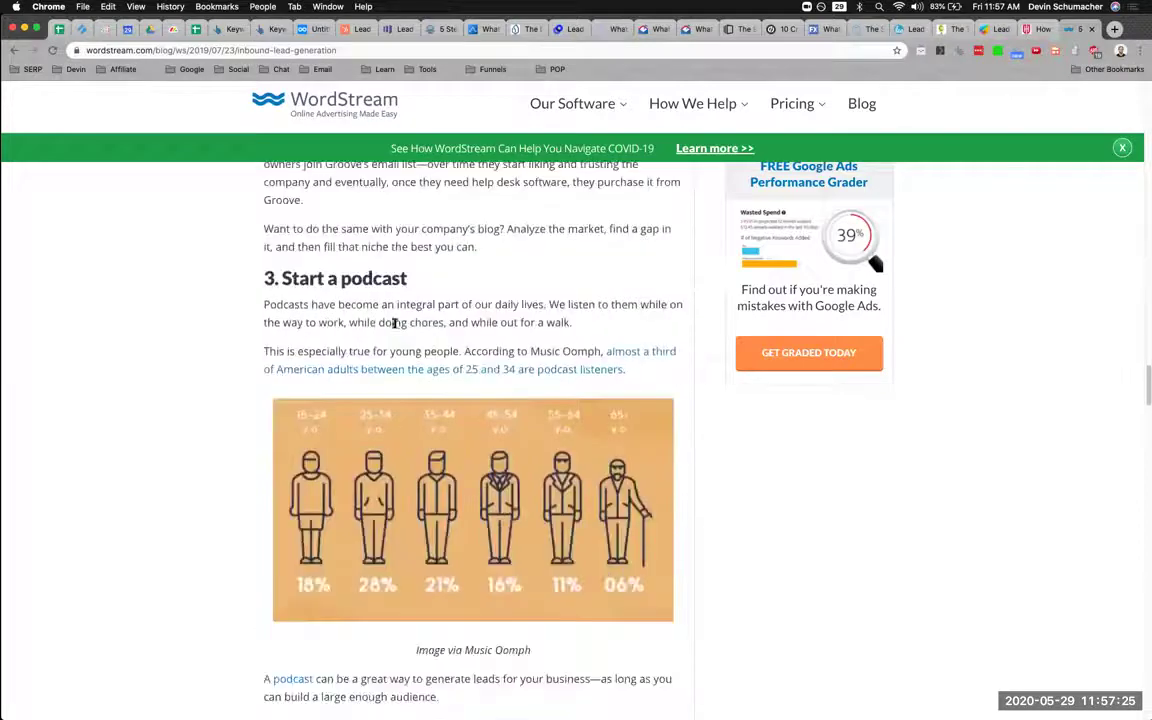
Add Podcast, Email and Content after SEO under Inbound in the Dynalist outline.
left_click(352, 30)
left_click(312, 29)
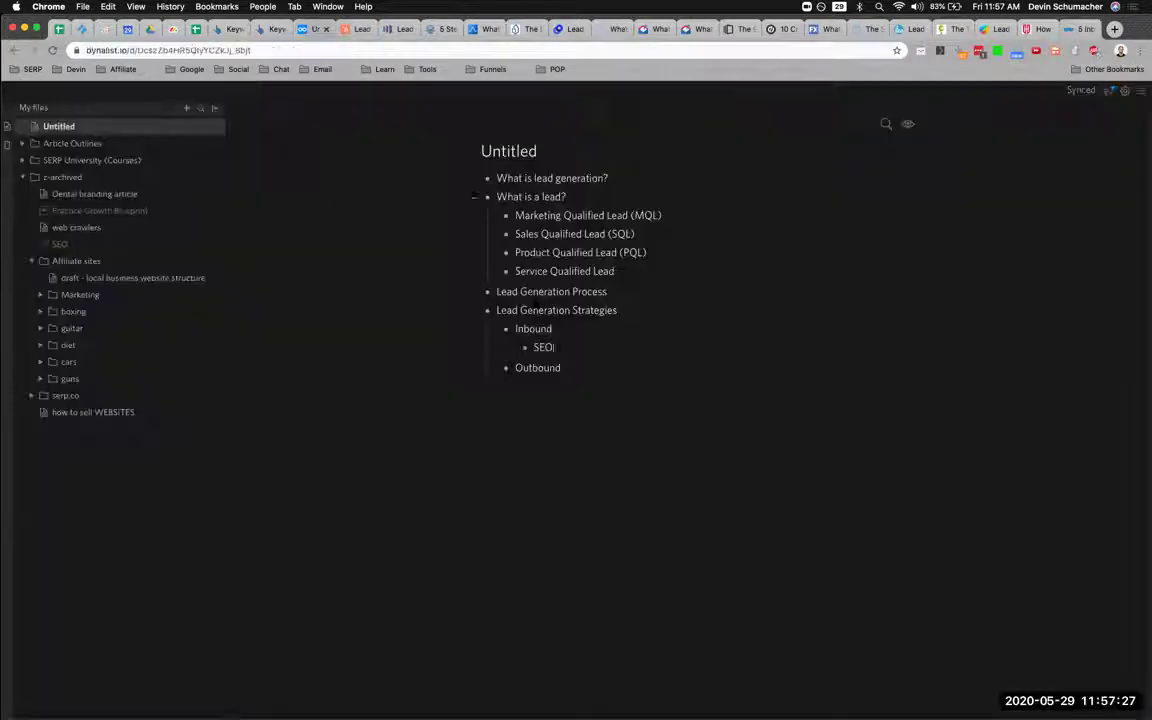
key("Return")
type("Podcast")
key("Return")
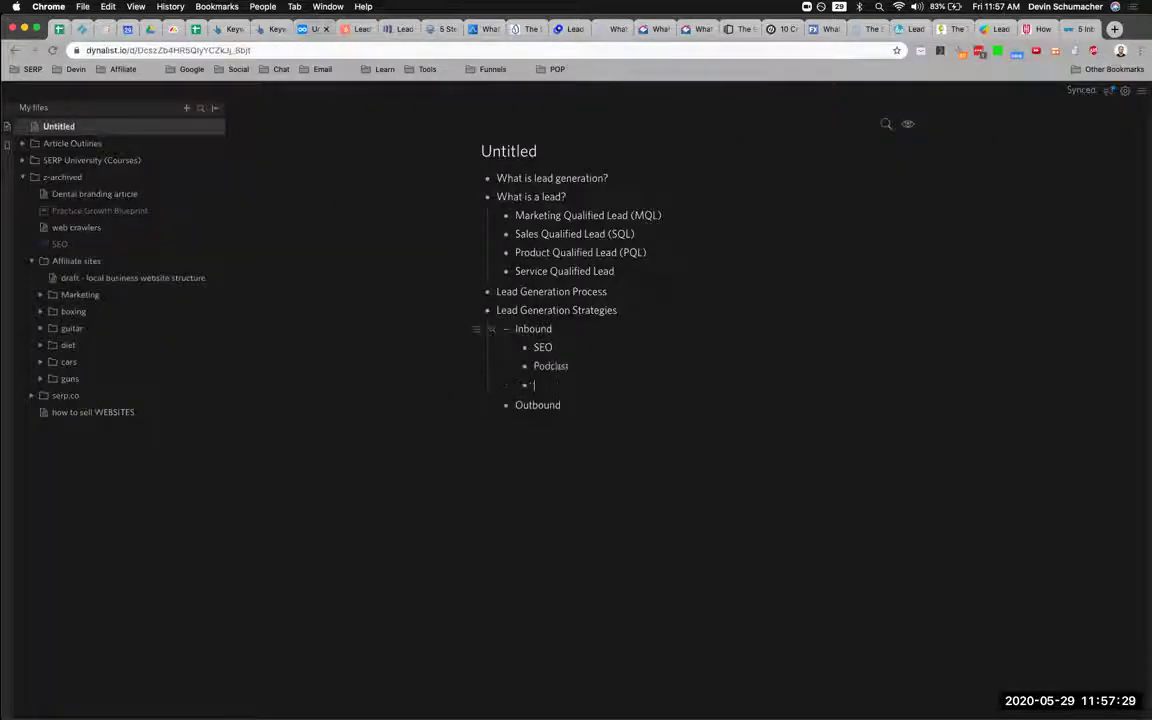
type("Email")
key("Return")
type("Content")
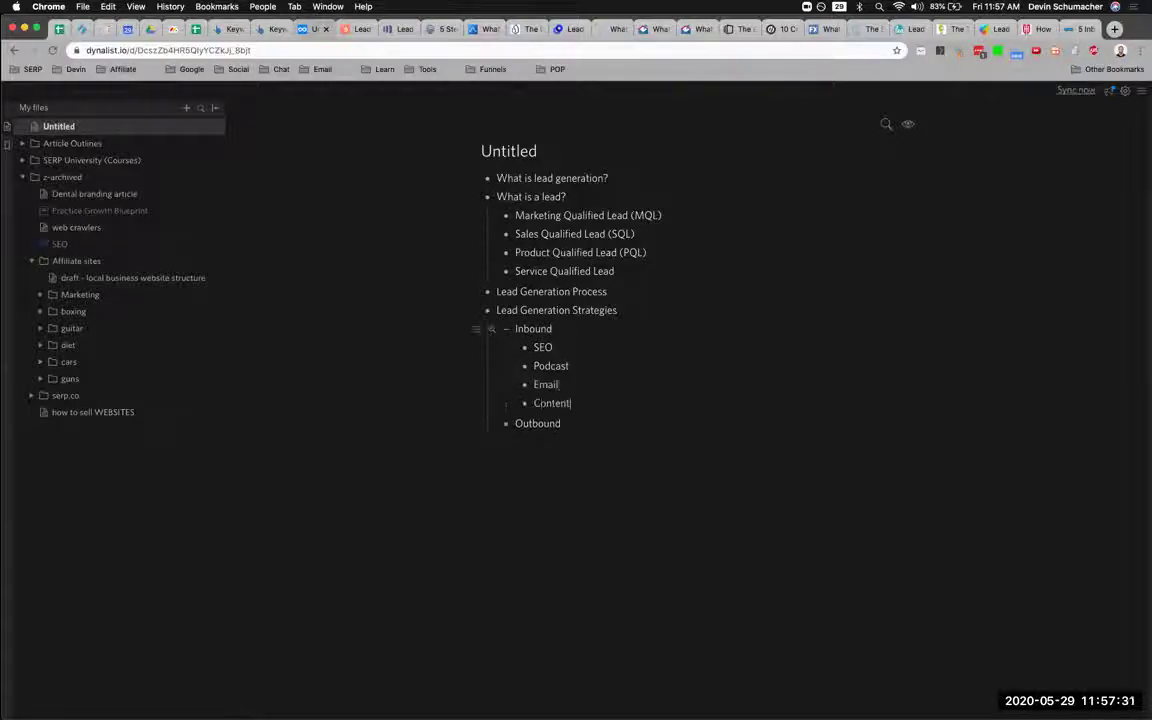
Add Cold calling, Cold emailing and Advertising as nested items under Outbound.
key("Return")
key("Tab")
type("Cold call")
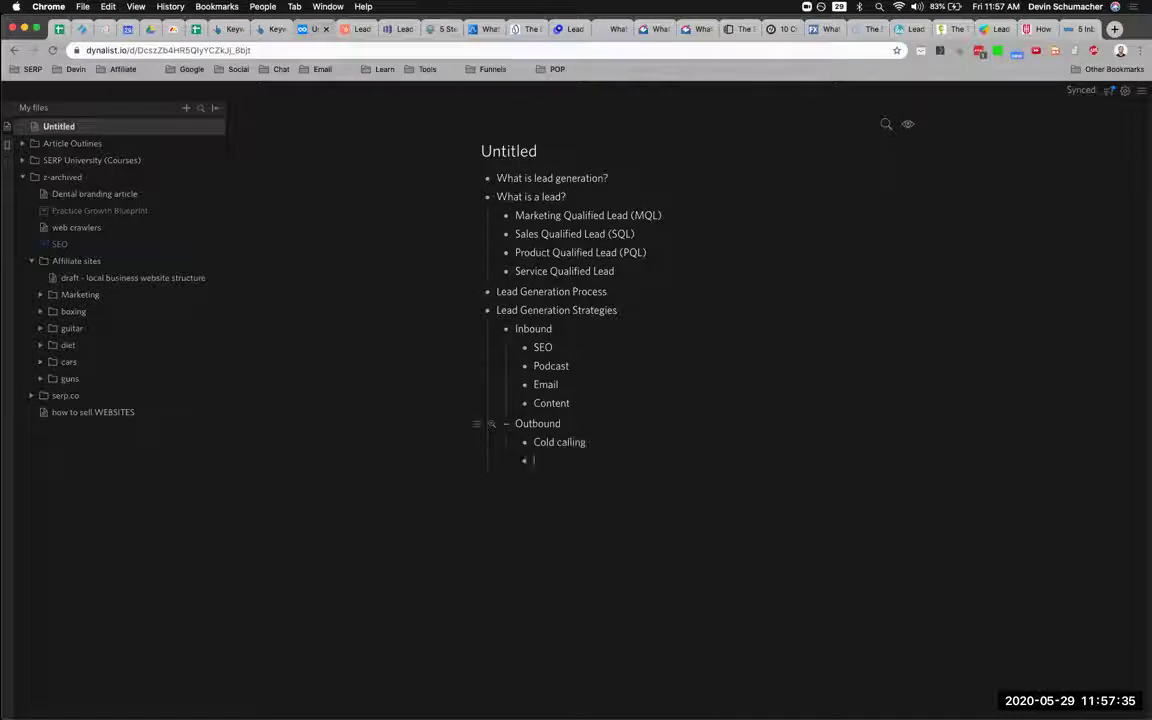
key("BackSpace")
key("BackSpace")
key("BackSpace")
type("old emaili")
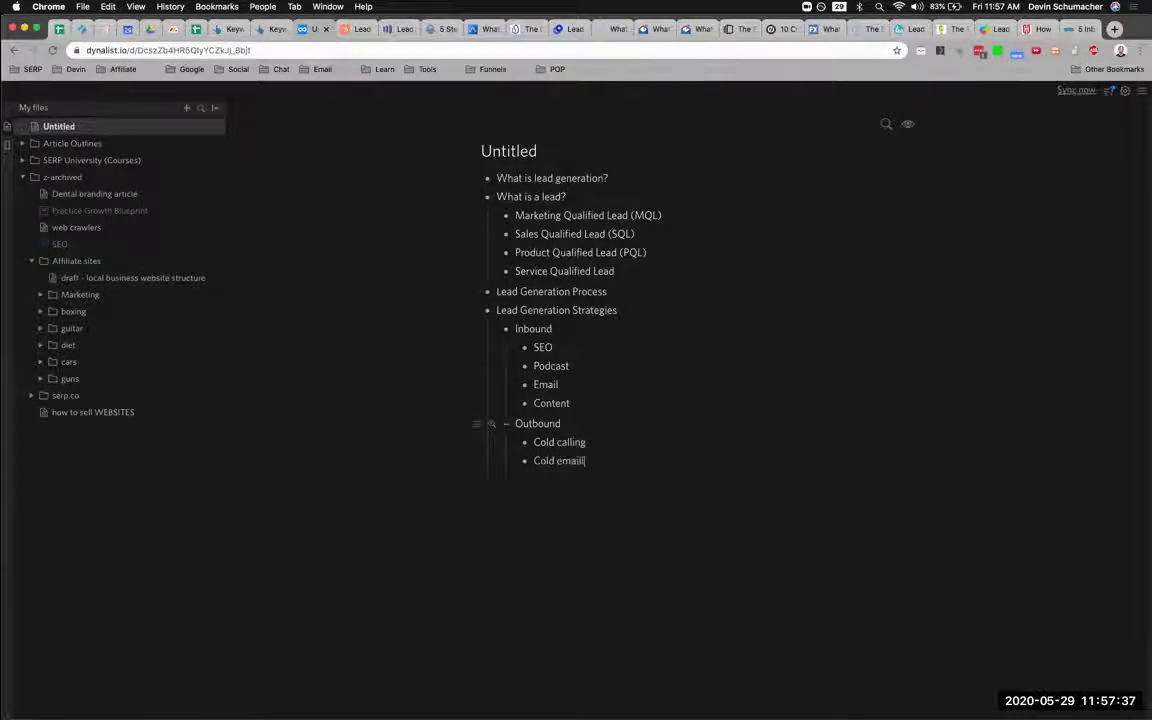
type("Advertising")
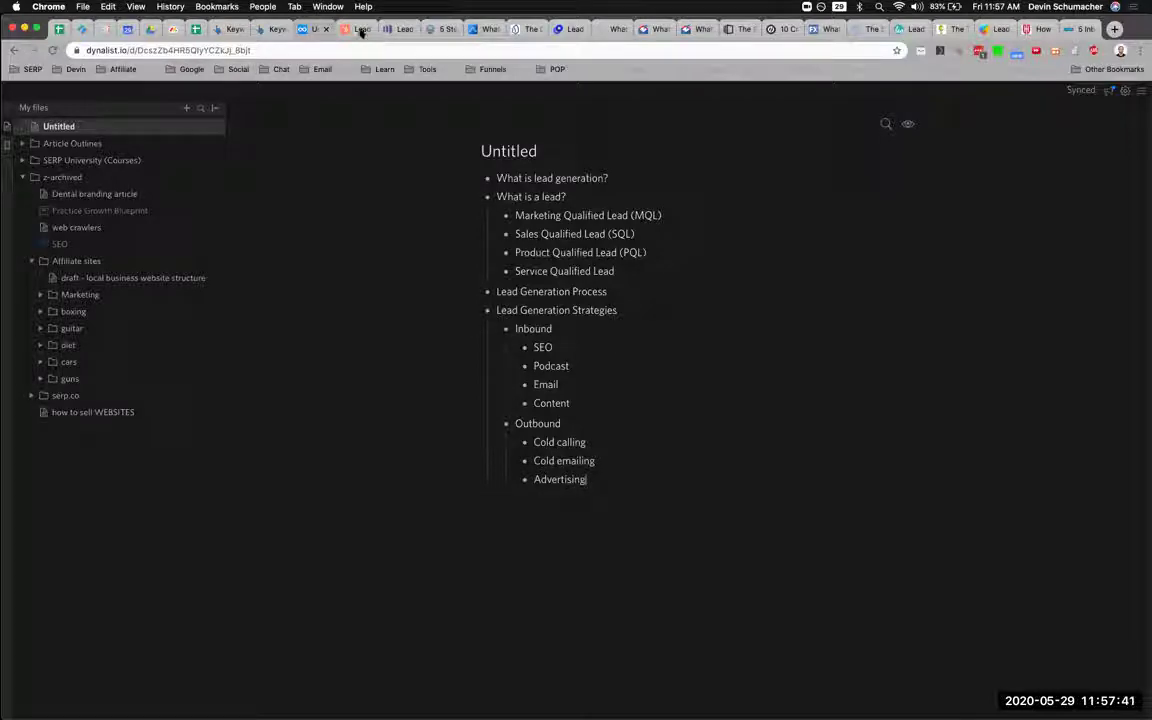
Copy the heading "How to Qualify a Lead" from the HubSpot article and nest it under Lead Generation Process in the outline.
key("ctrl+Tab")
scroll(424, 380, "down", 4)
scroll(424, 380, "down", 5)
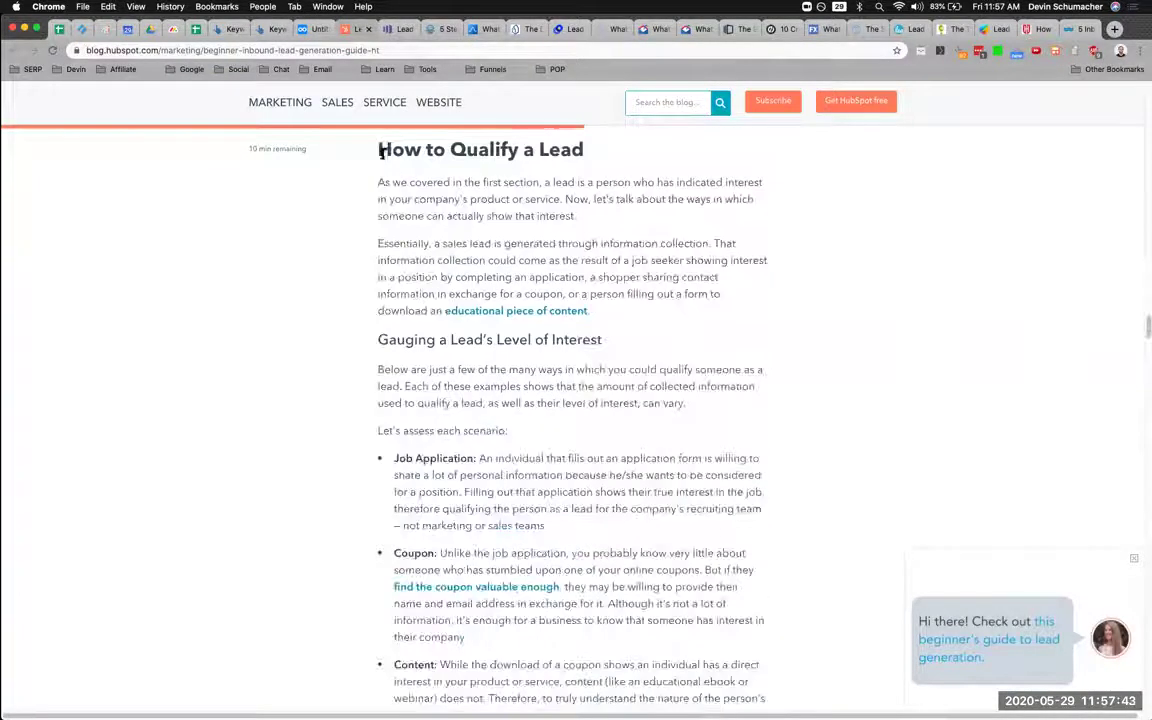
left_click_drag(378, 150, 586, 151)
key("super+c")
left_click(316, 29)
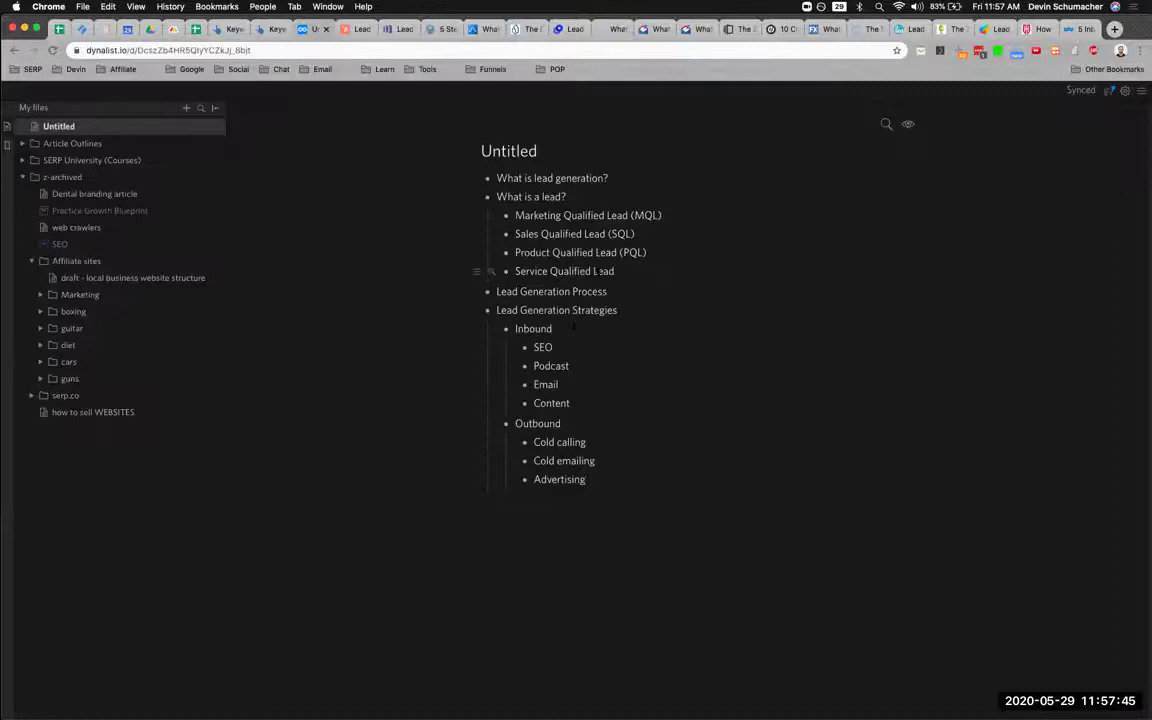
key("Return")
key("Tab")
key("super+v")
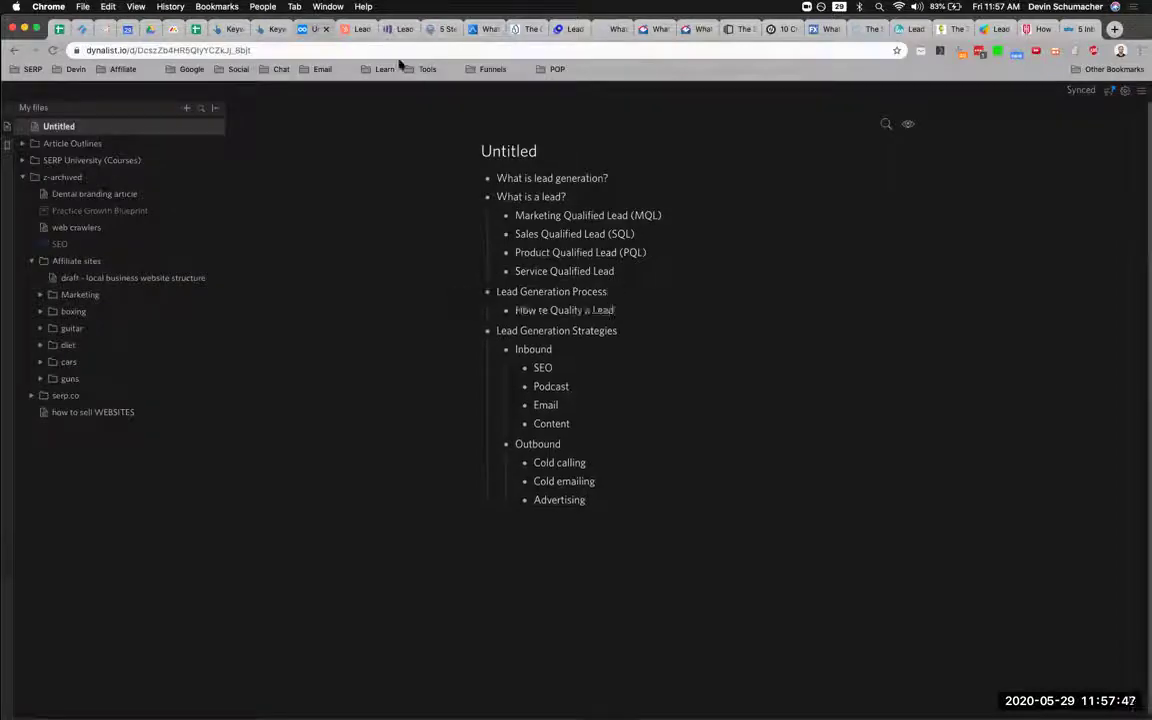
Copy the "Lead Scoring" heading from the HubSpot article into the outline as a new item after How to Qualify a Lead.
left_click(355, 29)
scroll(427, 340, "down", 10)
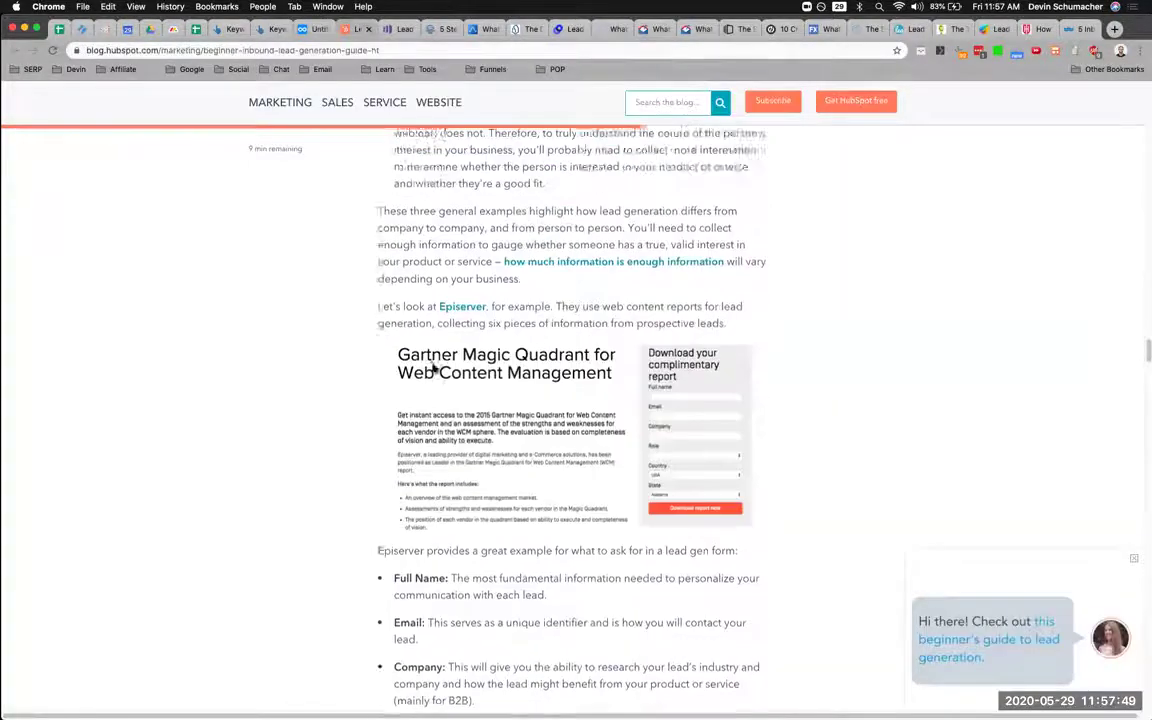
scroll(435, 368, "down", 10)
scroll(440, 300, "up", 4)
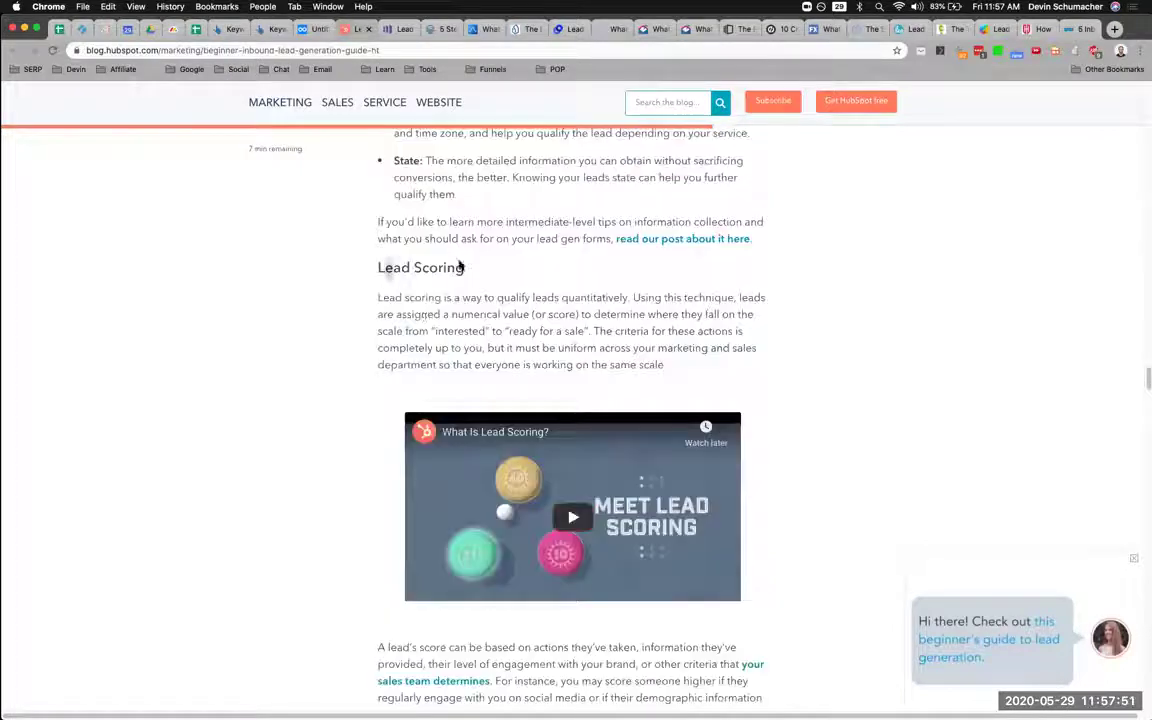
left_click_drag(461, 264, 350, 243)
key("super+c")
key("ctrl+shift+Tab")
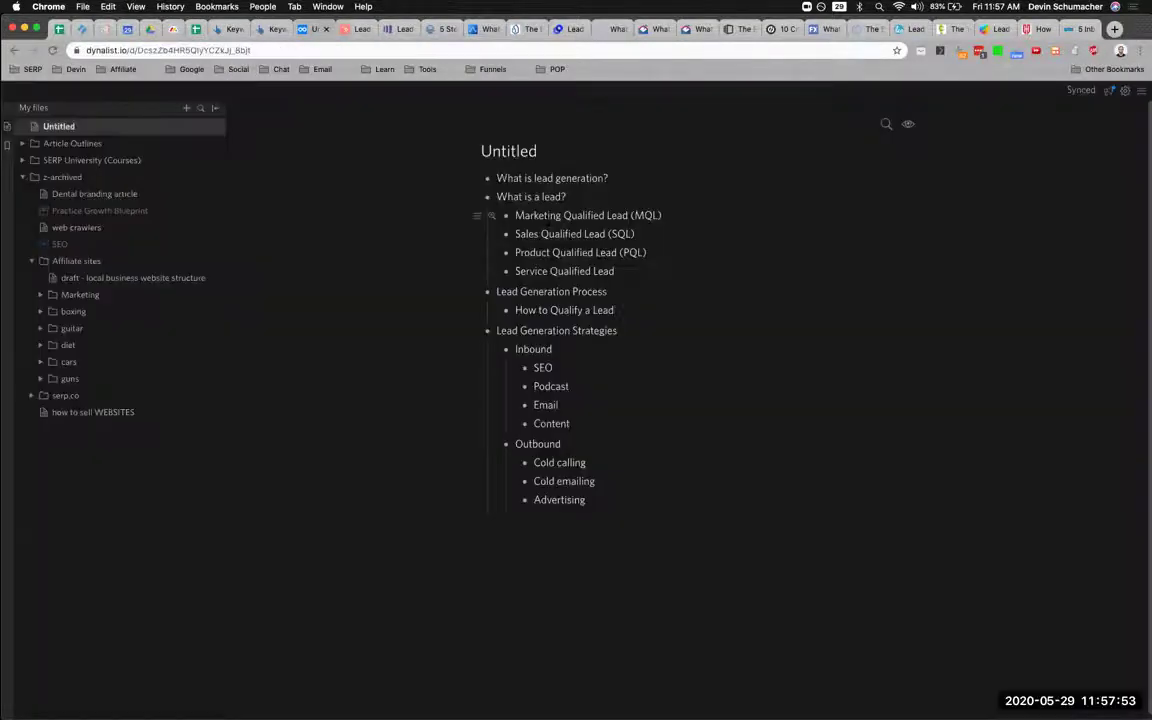
key("Return")
key("super+v")
Add the top-level item "Type of Lead Generation" above Lead Generation Strategies and move the Inbound and Outbound branches directly below it at the same level.
key("ctrl+Tab")
scroll(648, 365, "down", 3)
scroll(590, 425, "down", 10)
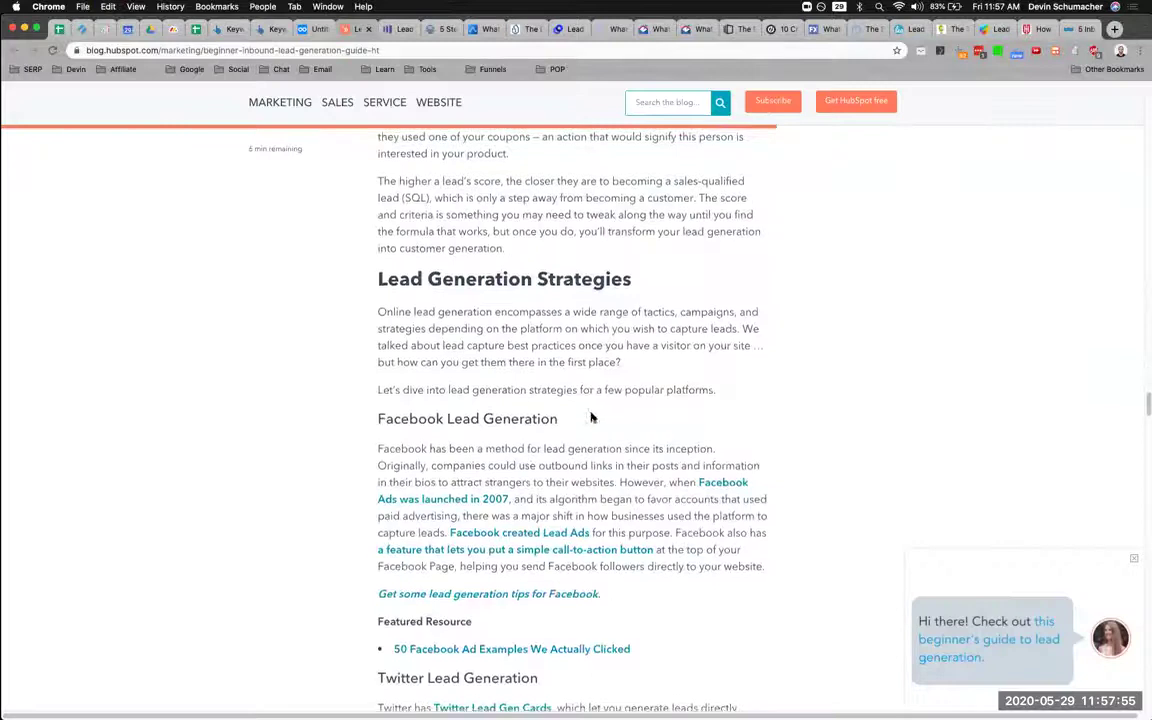
triple_click(431, 197)
scroll(517, 411, "down", 6)
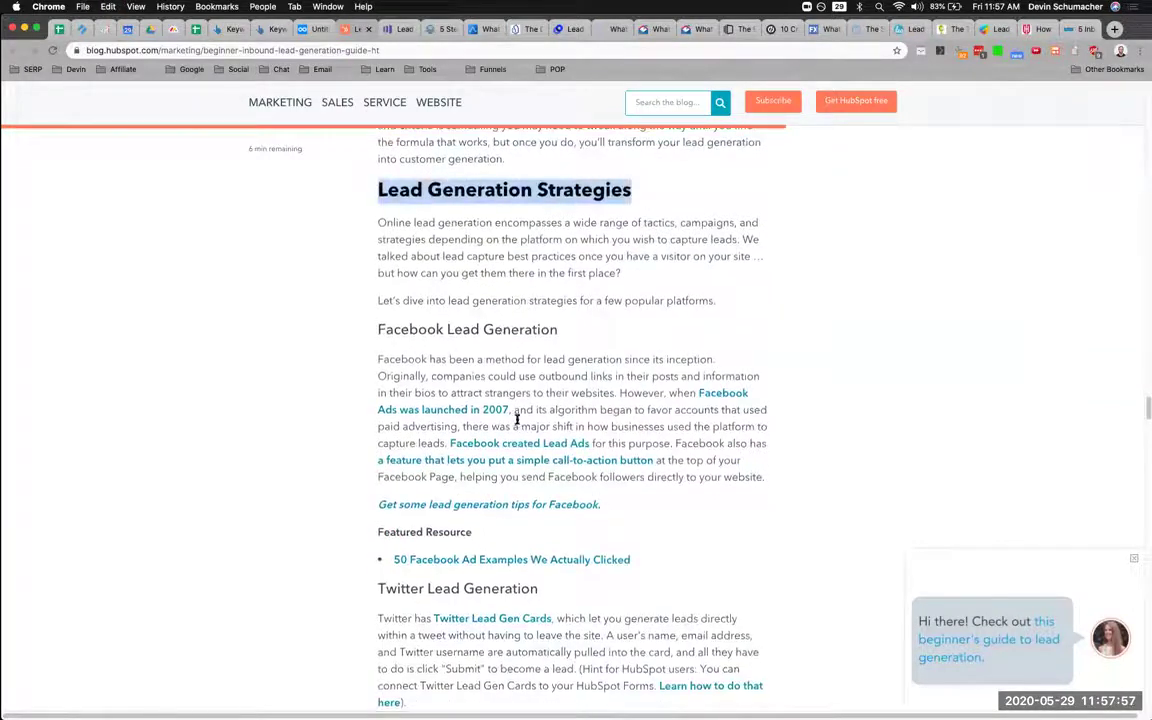
key("ctrl+shift+Tab")
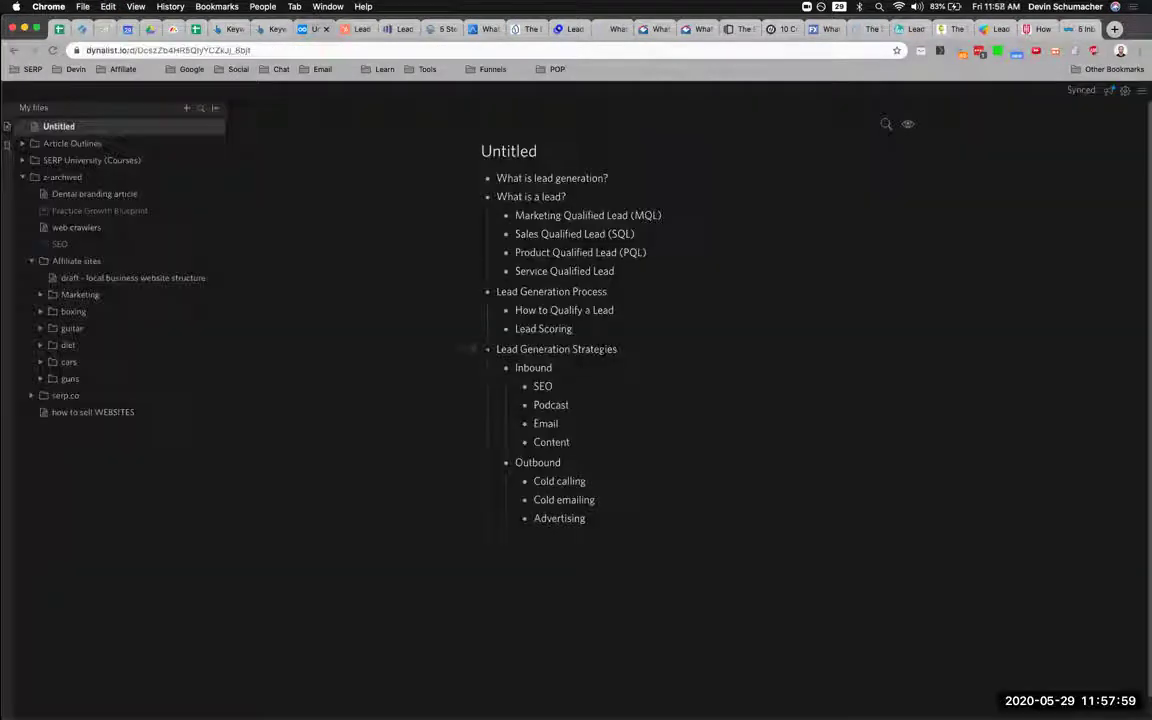
left_click_drag(488, 350, 504, 532)
left_click(606, 329)
key("Return")
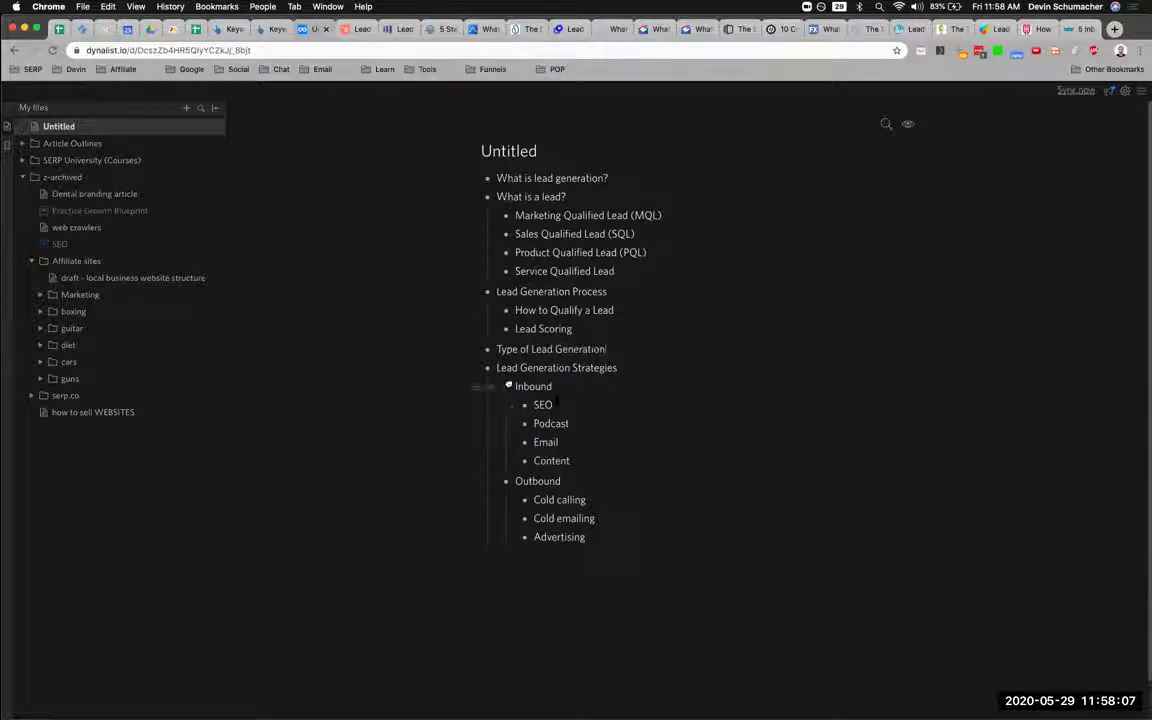
left_click_drag(505, 386, 490, 358)
left_click_drag(505, 484, 492, 460)
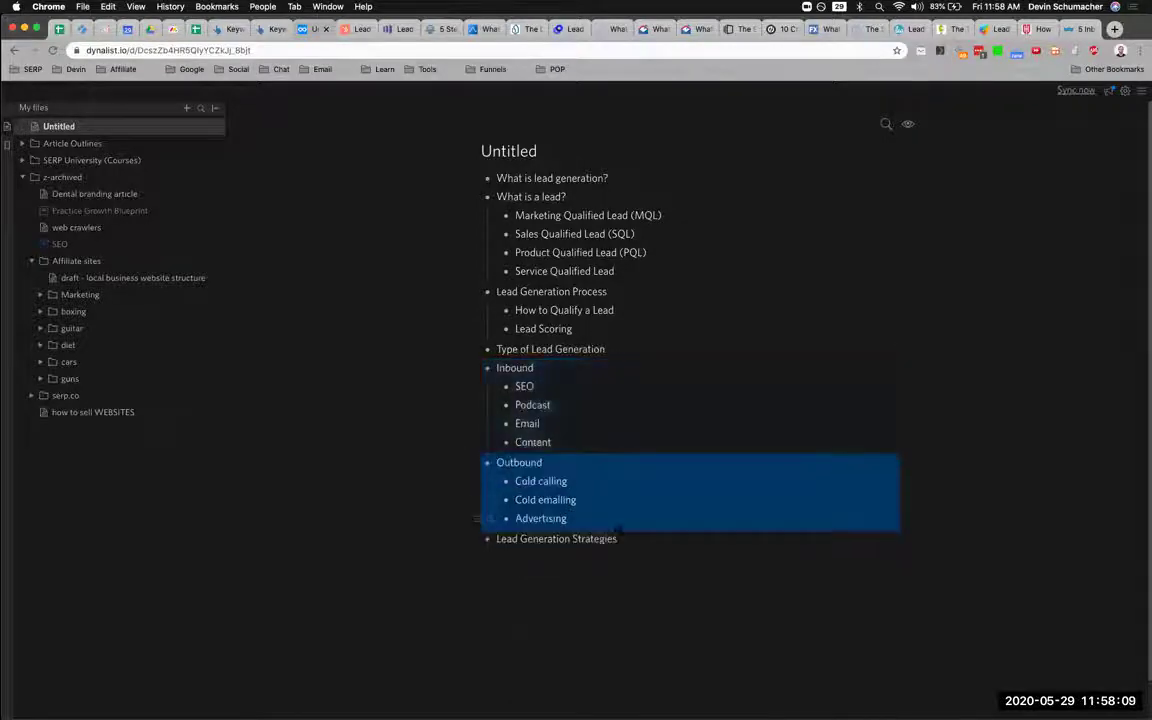
Copy the heading "LinkedIn Lead Generation" from the HubSpot article and nest it under Lead Generation Strategies in the outline.
left_click(634, 537)
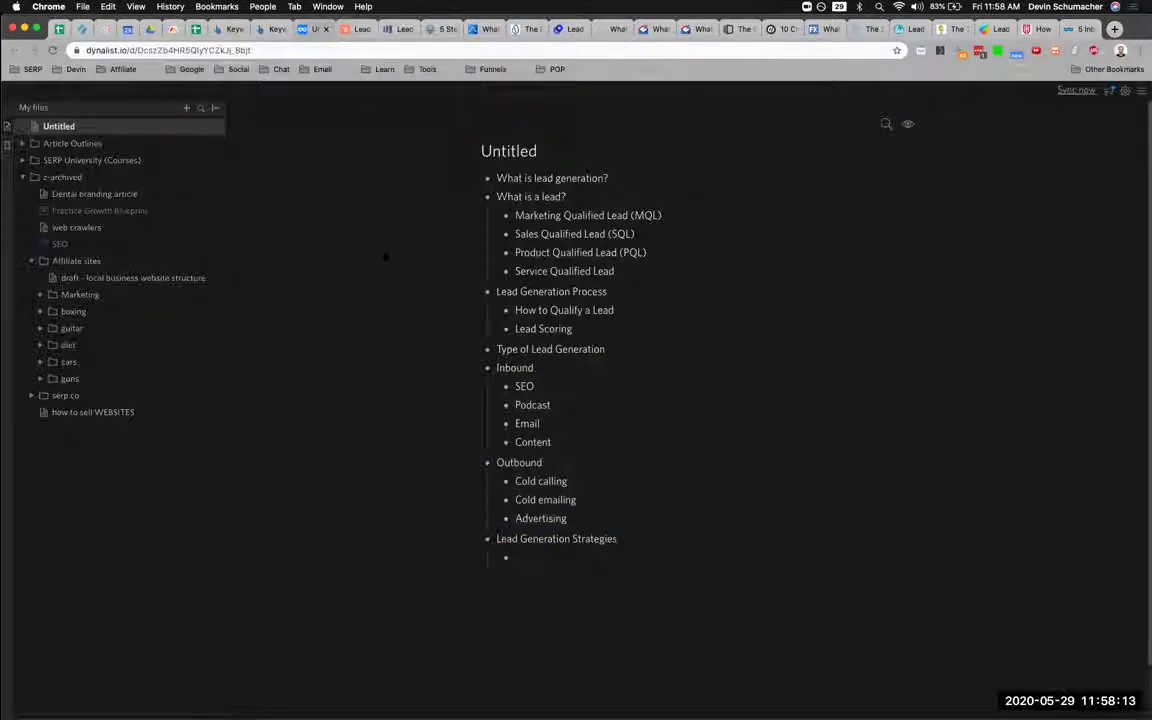
key("ctrl+Tab")
left_click_drag(378, 248, 580, 251)
key("super+c")
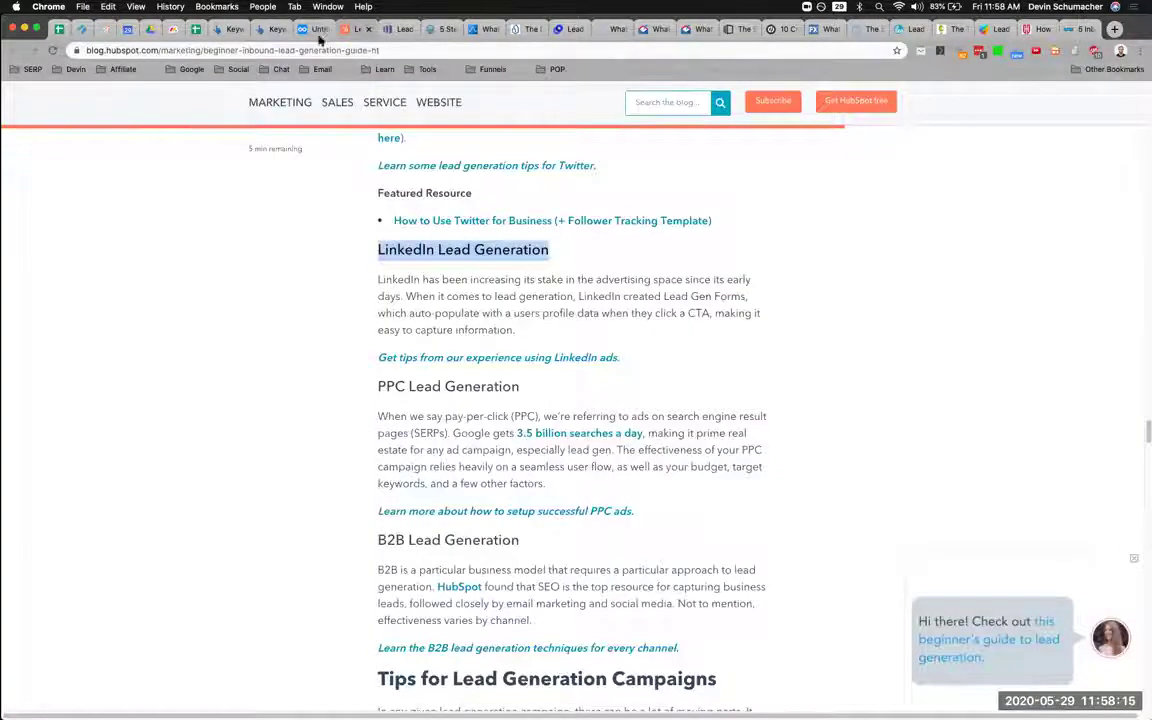
key("ctrl+shift+Tab")
key("super+v")
Copy the heading "PPC Lead Generation" from the HubSpot article into the outline after LinkedIn Lead Generation.
key("ctrl+Tab")
left_click_drag(384, 387, 520, 387)
key("super+c")
key("ctrl+shift+Tab")
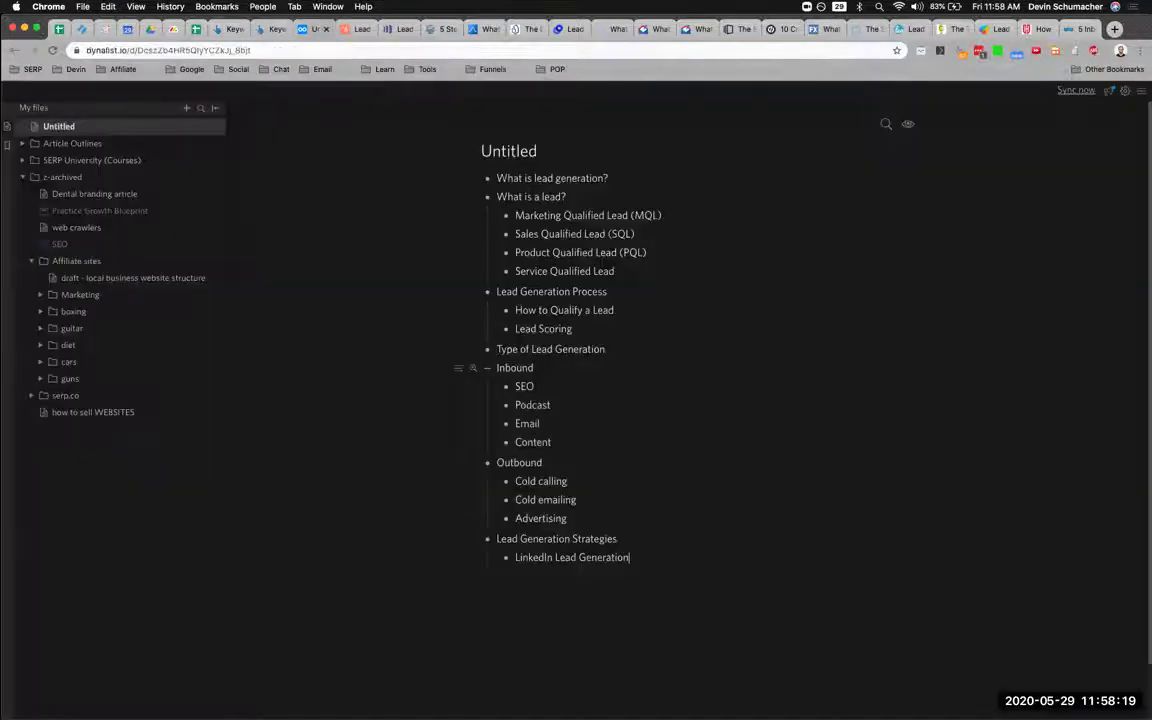
key("Return")
key("super+v")
Copy the heading "B2B Lead Generation" from the HubSpot article into the outline after PPC Lead Generation.
key("ctrl+Tab")
left_click_drag(376, 540, 545, 542)
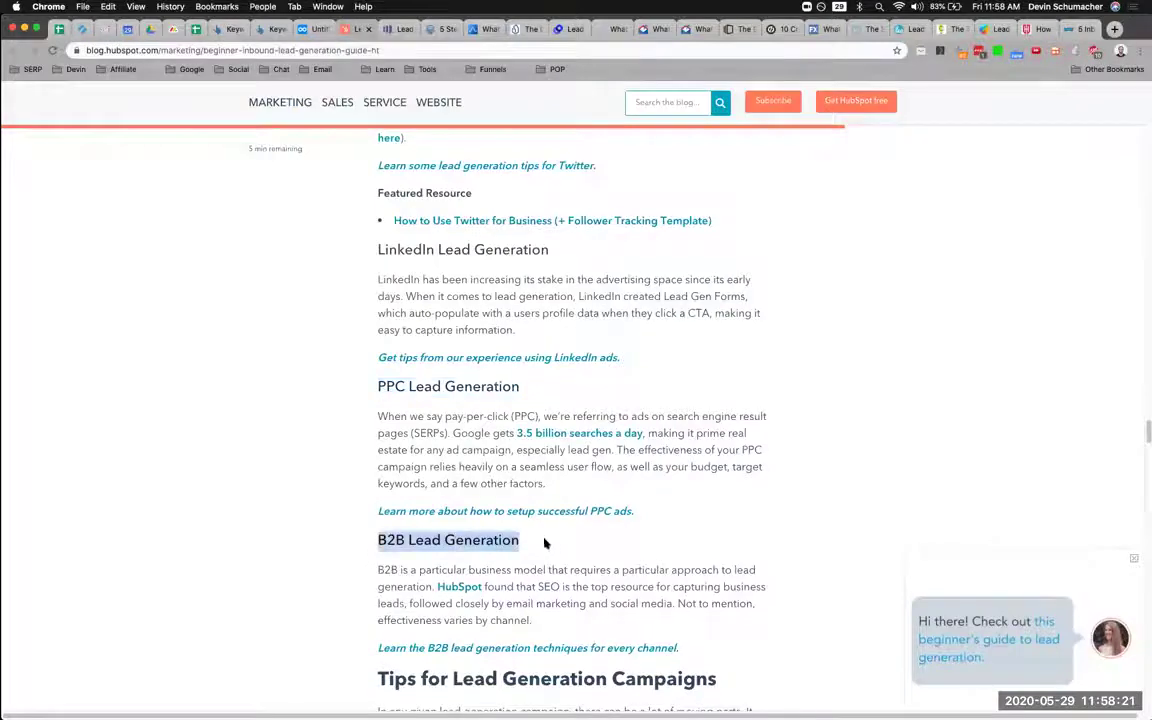
key("super+c")
key("ctrl+shift+Tab")
key("Return")
key("super+v")
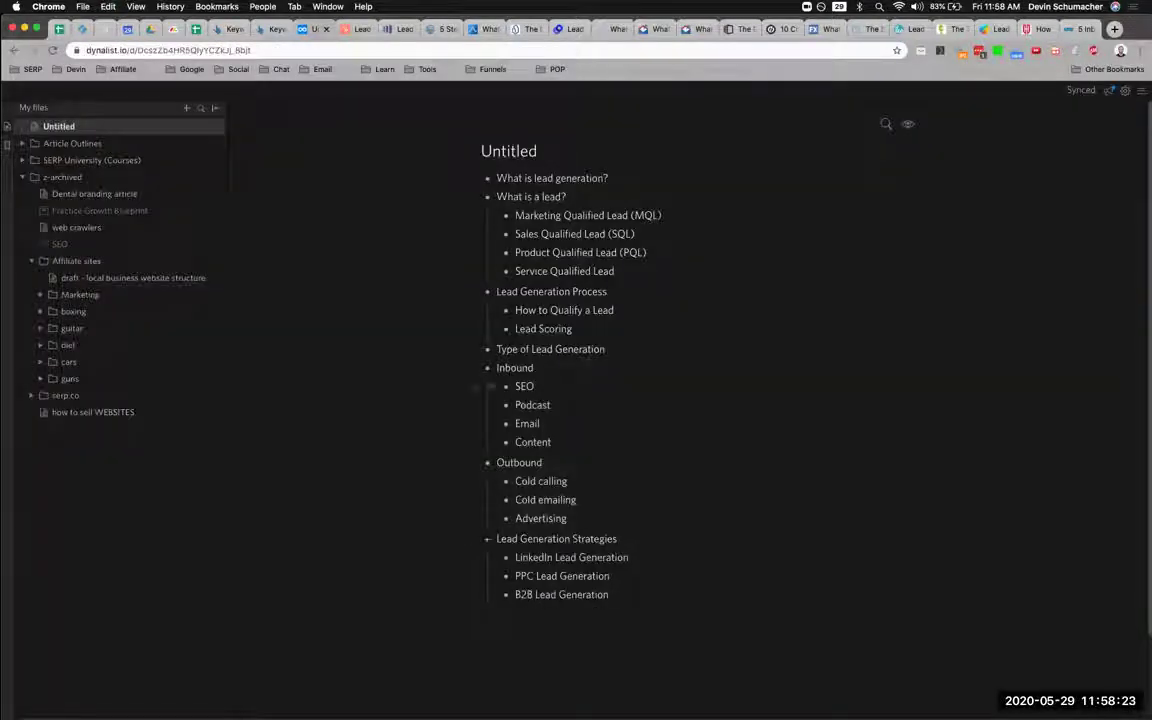
Nest the Inbound and Outbound branches under Type of Lead Generation.
key("Tab")
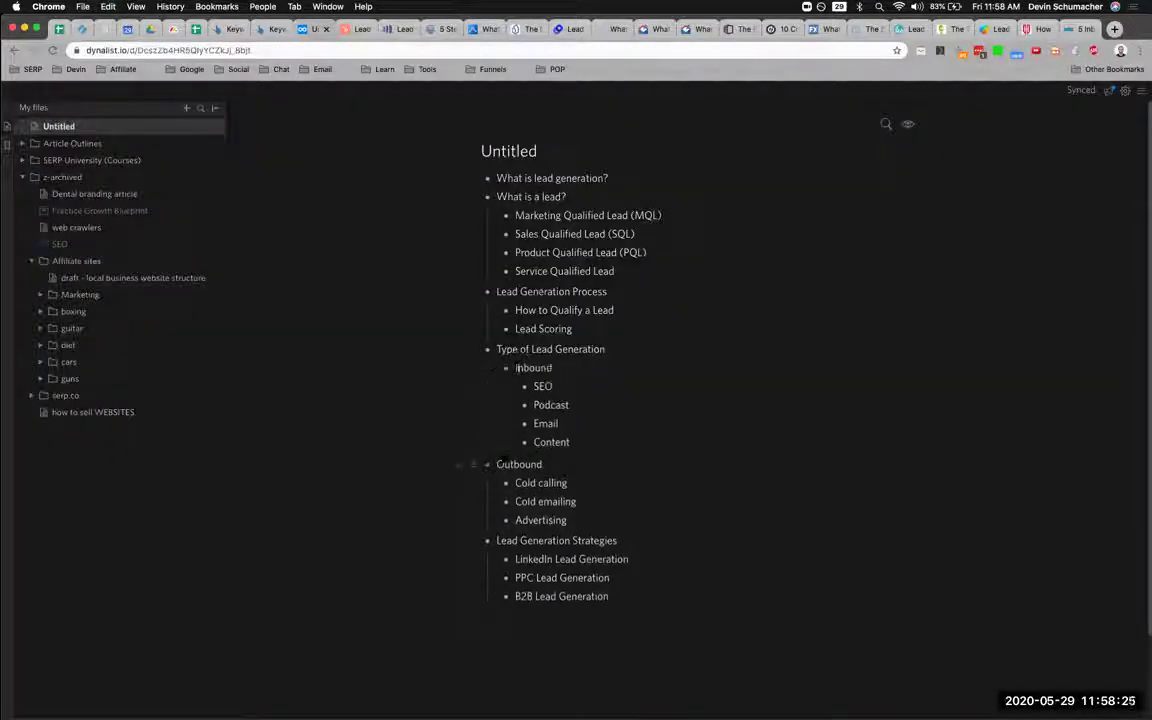
left_click(500, 463)
key("Tab")
Examine the "Tips for Lead Generation Campaigns" section of the HubSpot article and its advice on lead generation tools.
left_click(350, 29)
scroll(482, 389, "down", 3)
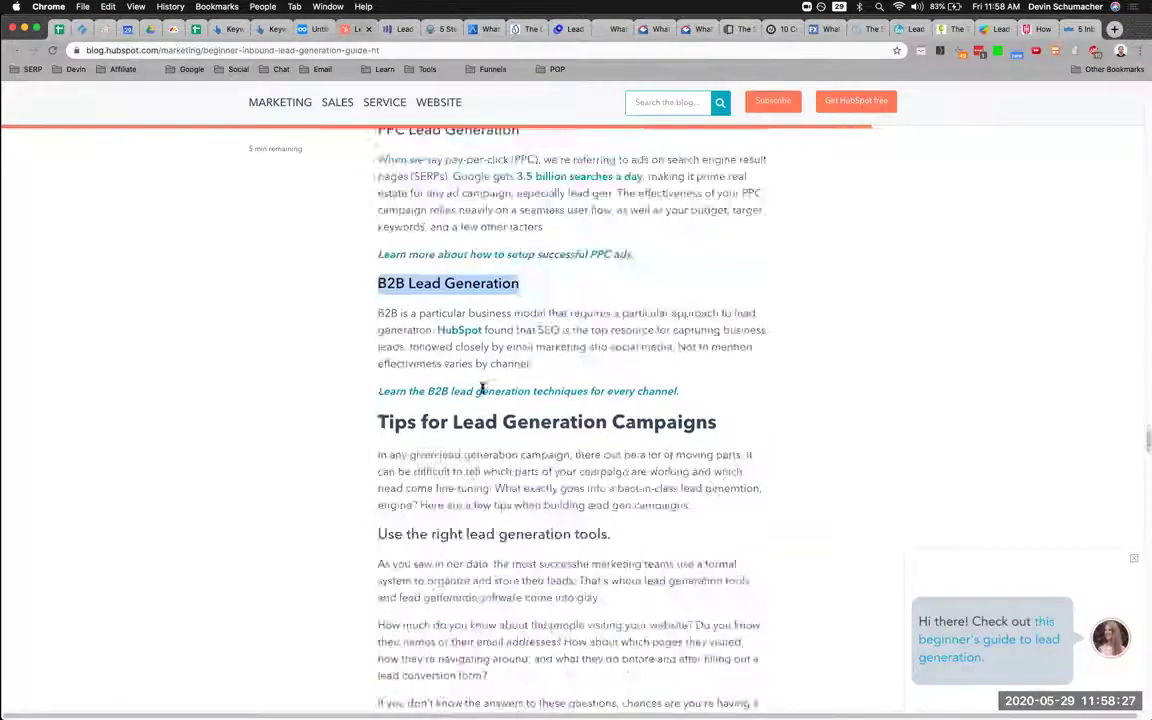
scroll(482, 388, "down", 5)
left_click_drag(380, 149, 759, 151)
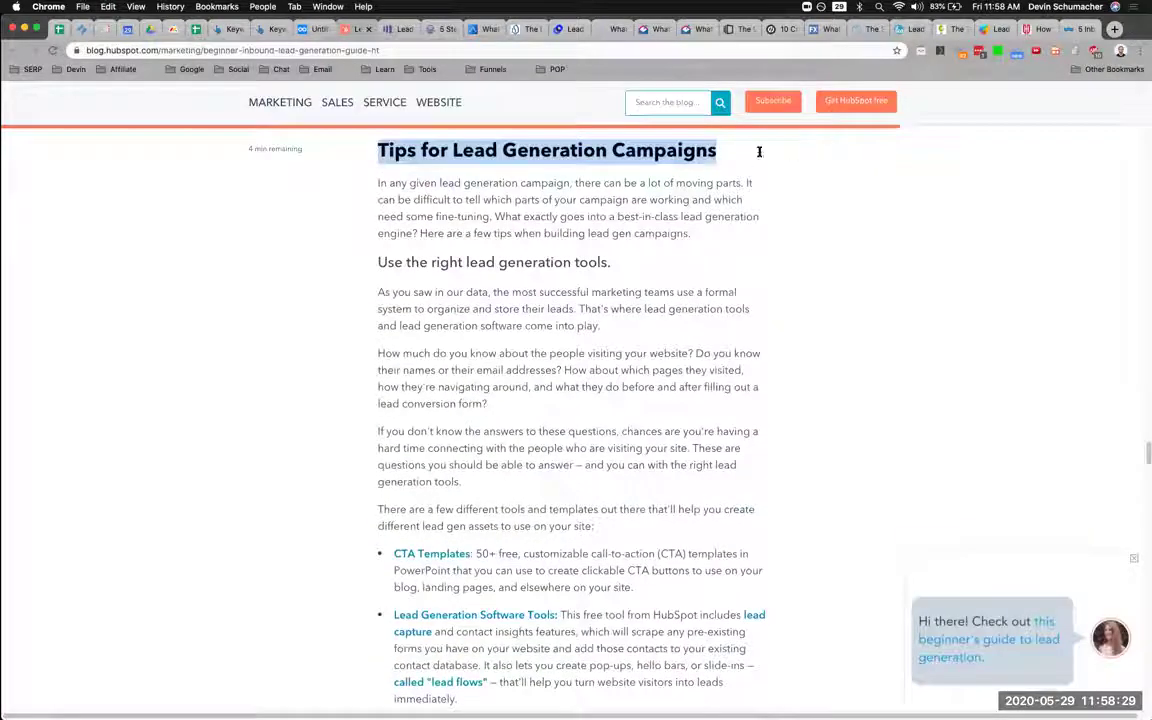
left_click(428, 152)
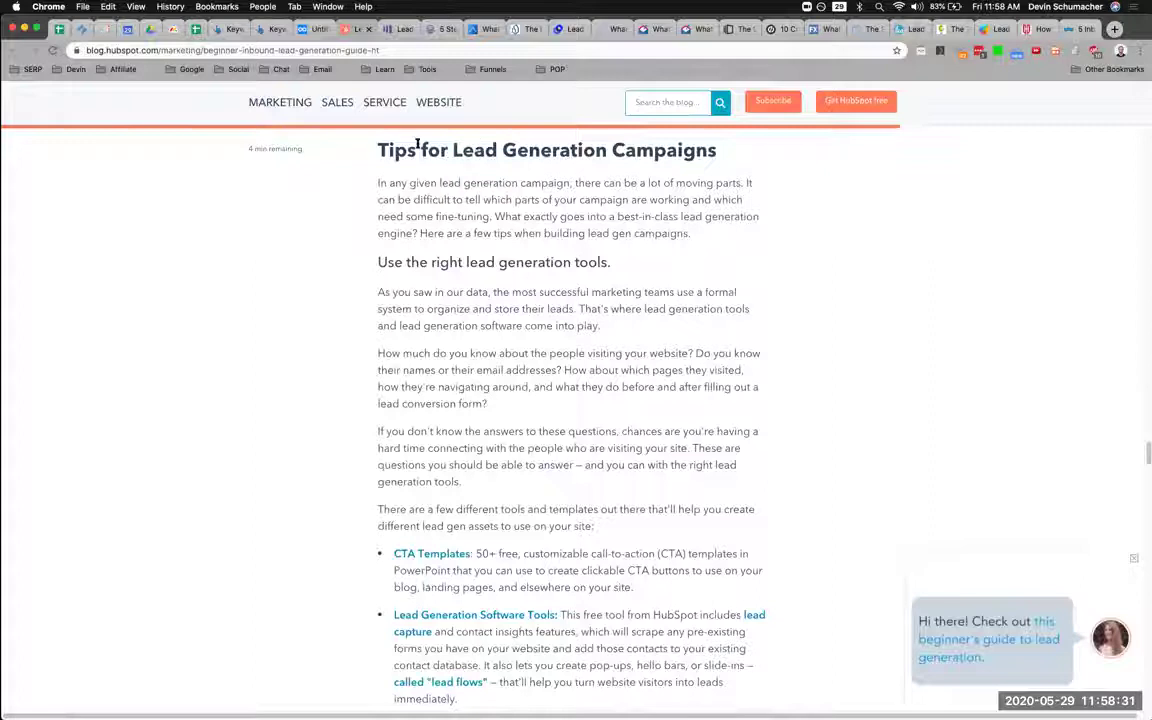
left_click_drag(378, 150, 738, 183)
scroll(744, 326, "down", 1)
left_click_drag(378, 212, 610, 214)
left_click(462, 156)
Add the top-level item "Lead Generation Tools" after the Lead Generation Strategies branch in the outline.
key("super+alt+Left")
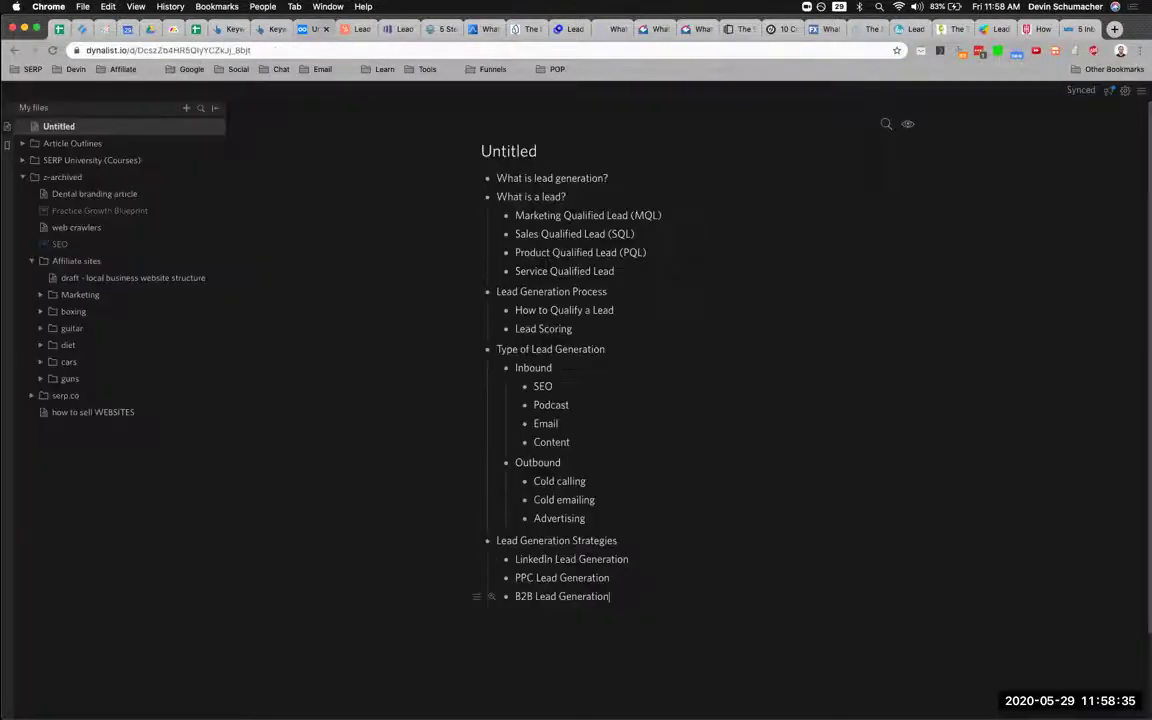
key("shift+Tab")
key("Tab")
key("shift+Tab")
key("Tab")
type("Lead")
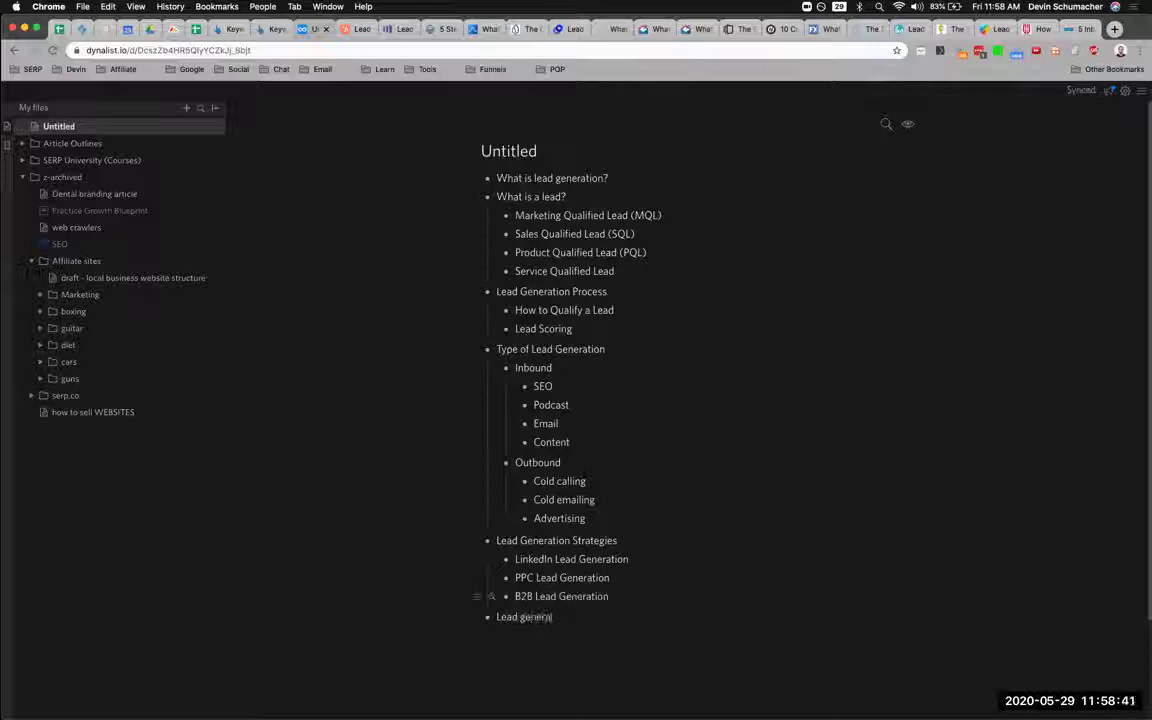
type(" Generation Tool")
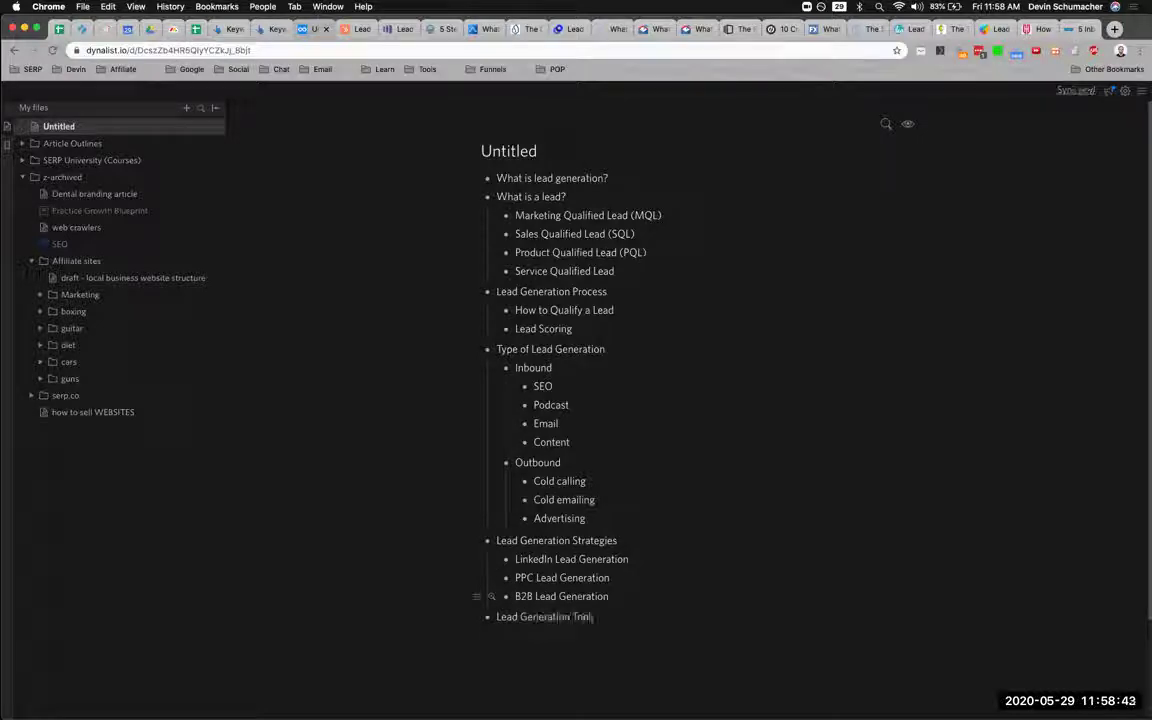
type("s")
left_click_drag(517, 617, 470, 619)
Copy the heading "Lead Generation Trends & Benchmarks" from the HubSpot article into the outline after Lead Generation Tools.
left_click(357, 28)
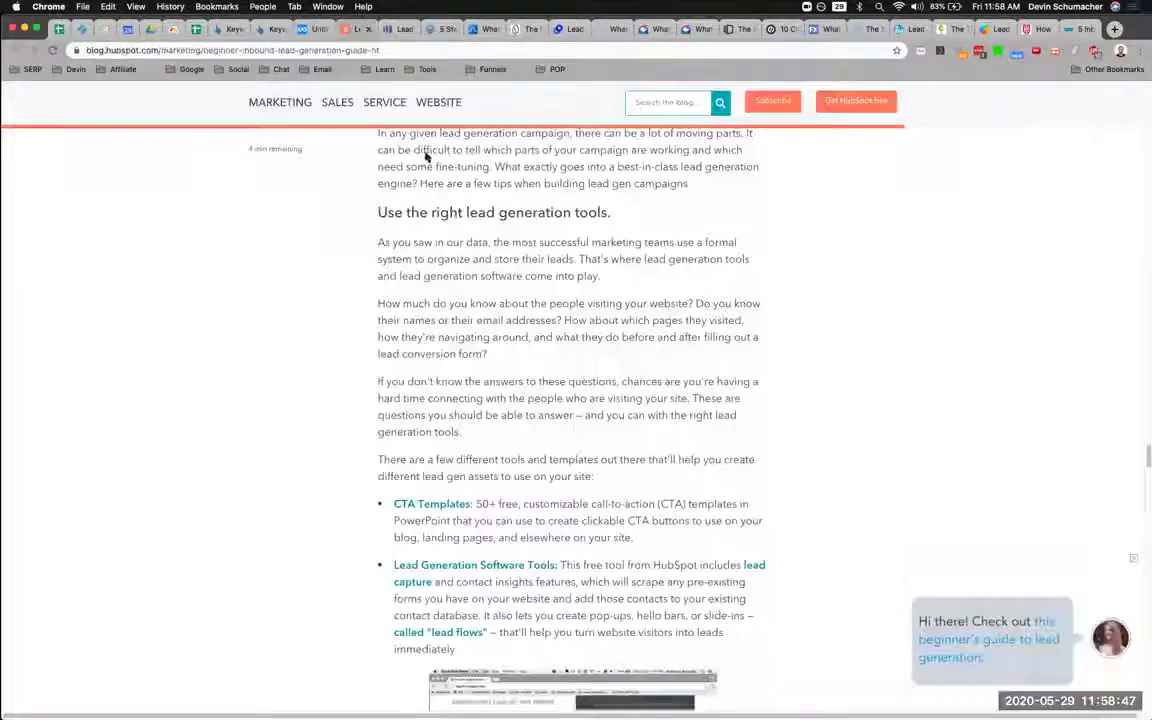
scroll(521, 508, "down", 10)
scroll(521, 508, "down", 15)
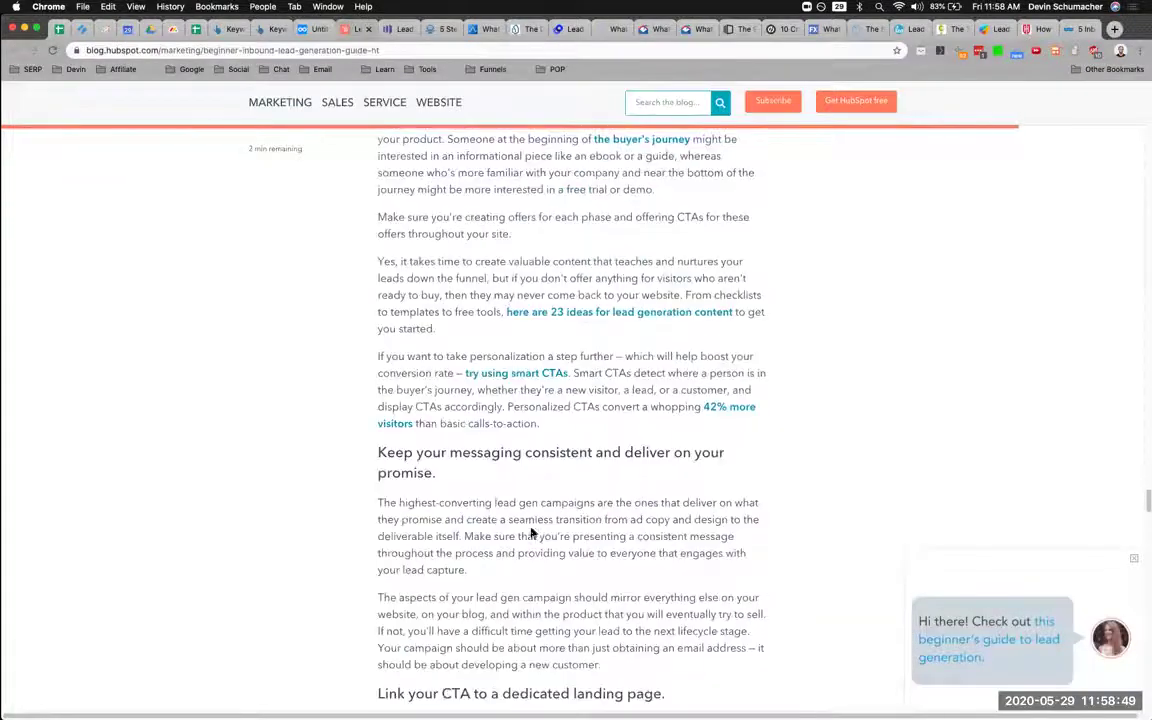
scroll(534, 527, "down", 15)
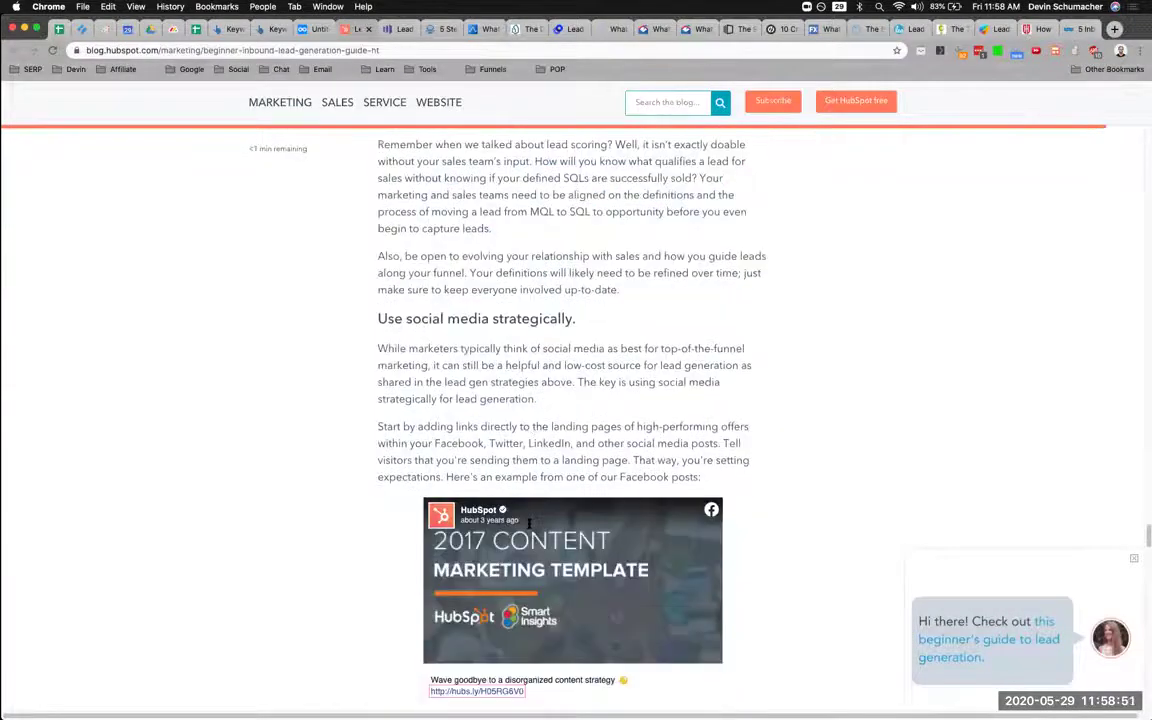
scroll(365, 234, "down", 5)
left_click_drag(378, 231, 748, 314)
scroll(722, 378, "down", 1)
scroll(722, 378, "down", 5)
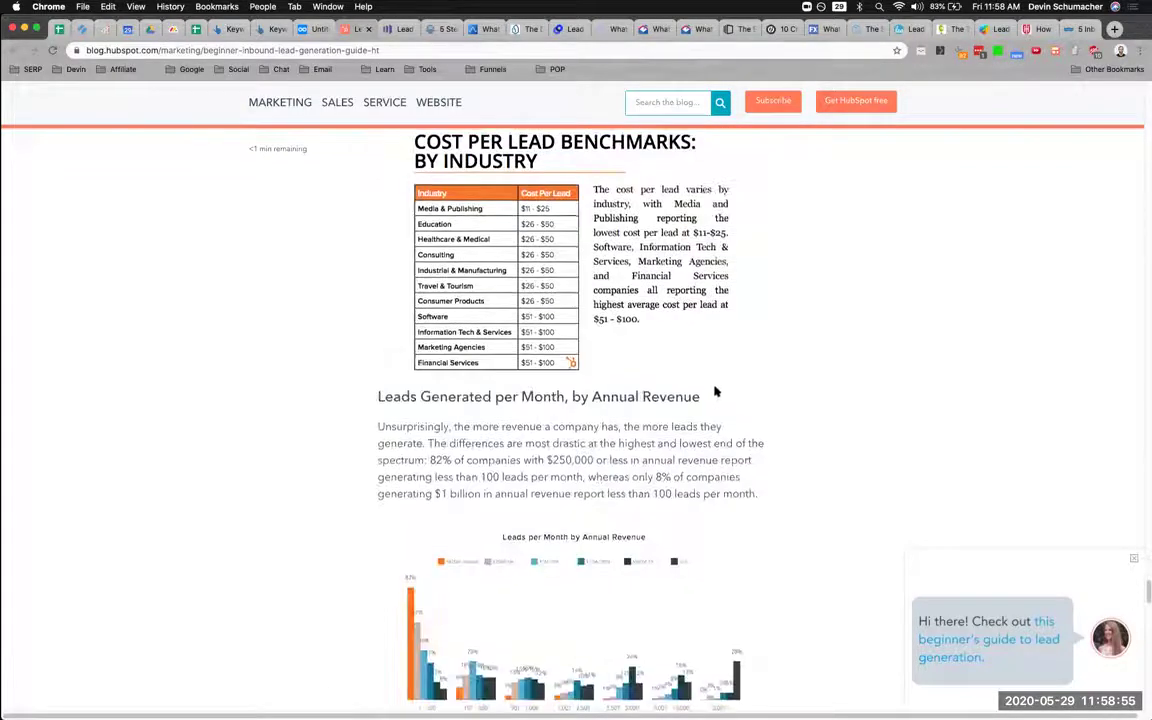
scroll(718, 390, "up", 2)
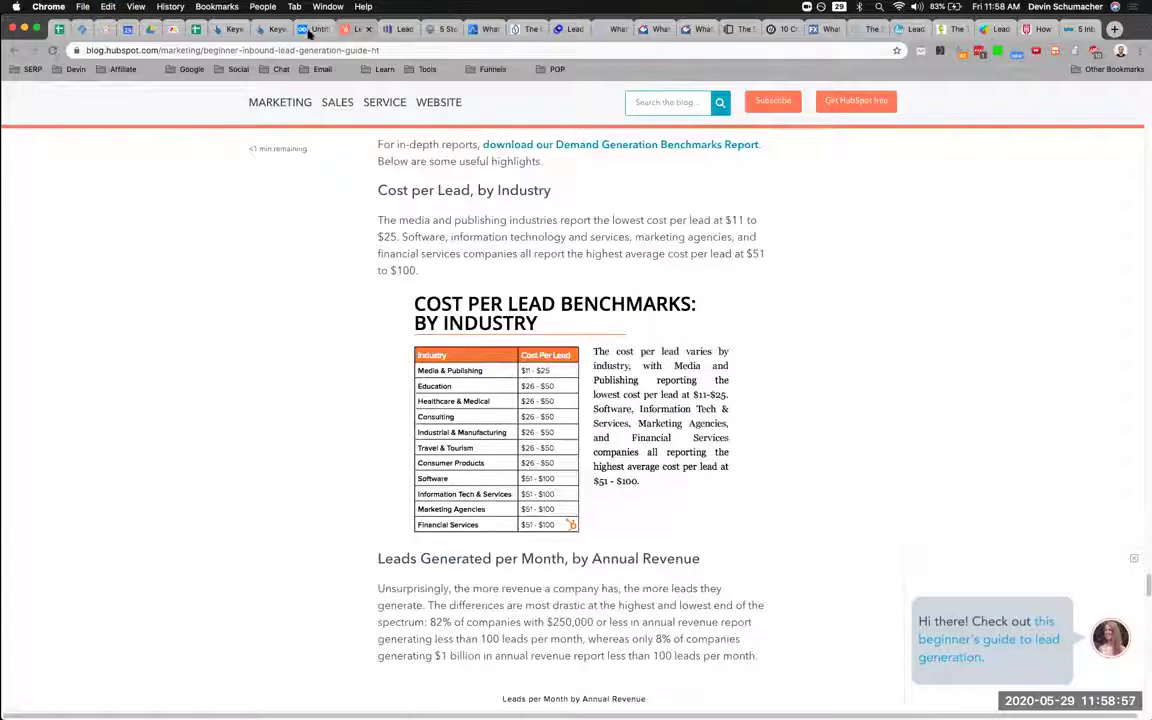
left_click(309, 32)
key("cmd+v")
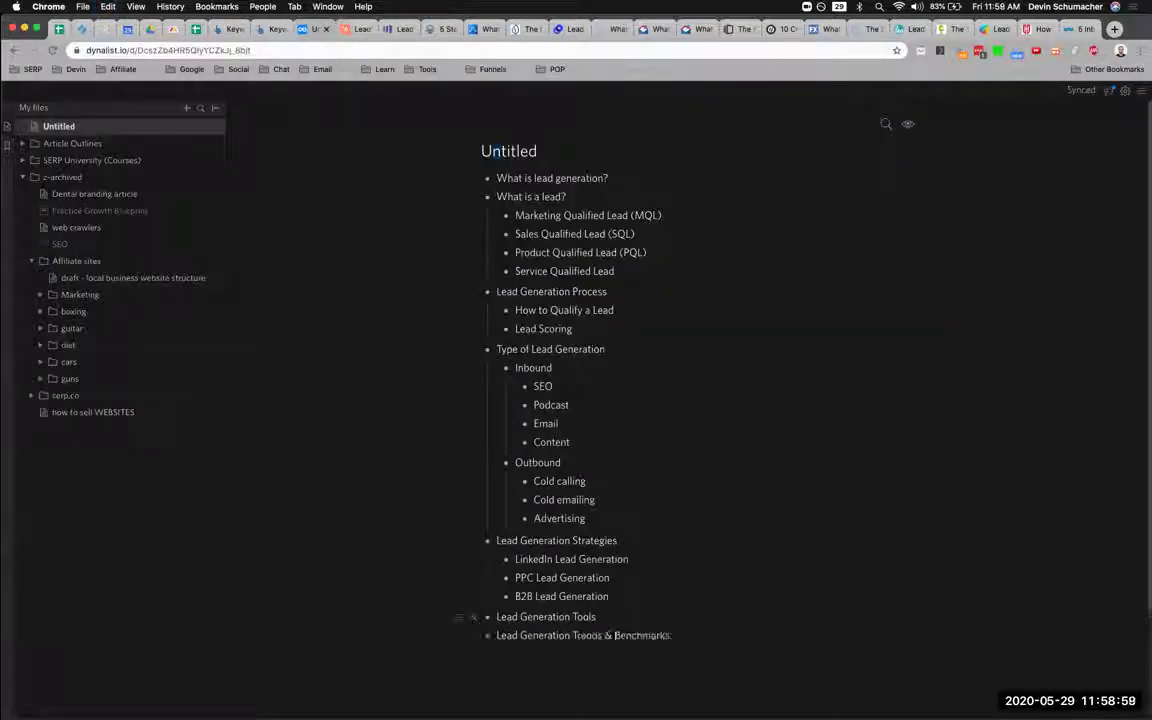
Shorten the last outline item to "Lead Generation Benchmarks" by removing "Trends &".
left_click(617, 635)
key("BackSpace")
key("BackSpace")
key("BackSpace")
key("BackSpace")
key("BackSpace")
key("BackSpace")
key("BackSpace")
key("BackSpace")
key("BackSpace")
Skim the rest of the HubSpot article, close it and return to the Dynalist outline.
key("ctrl+Tab")
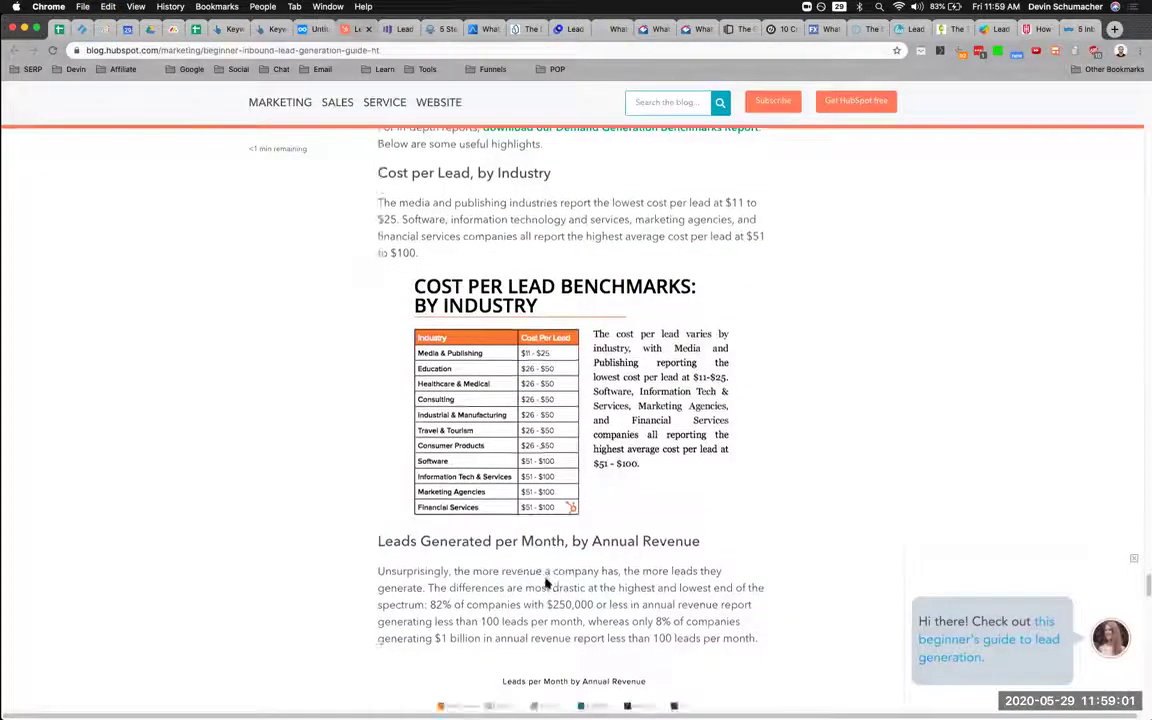
scroll(544, 582, "down", 15)
scroll(544, 582, "down", 10)
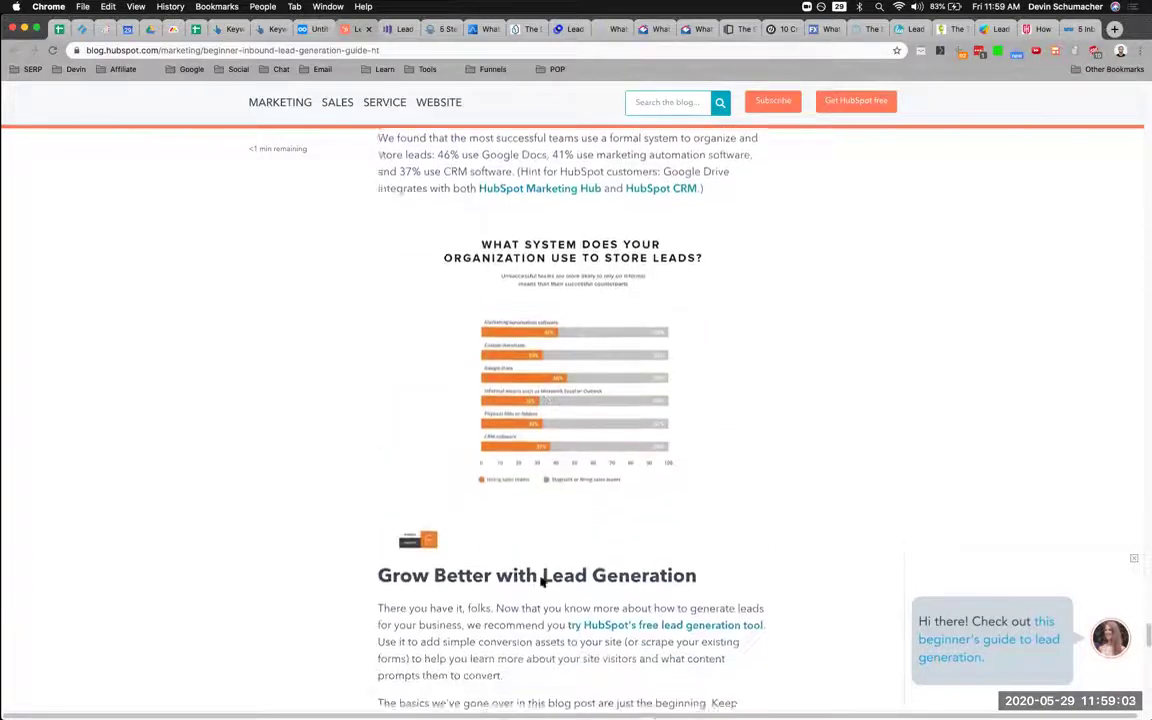
scroll(548, 542, "down", 5)
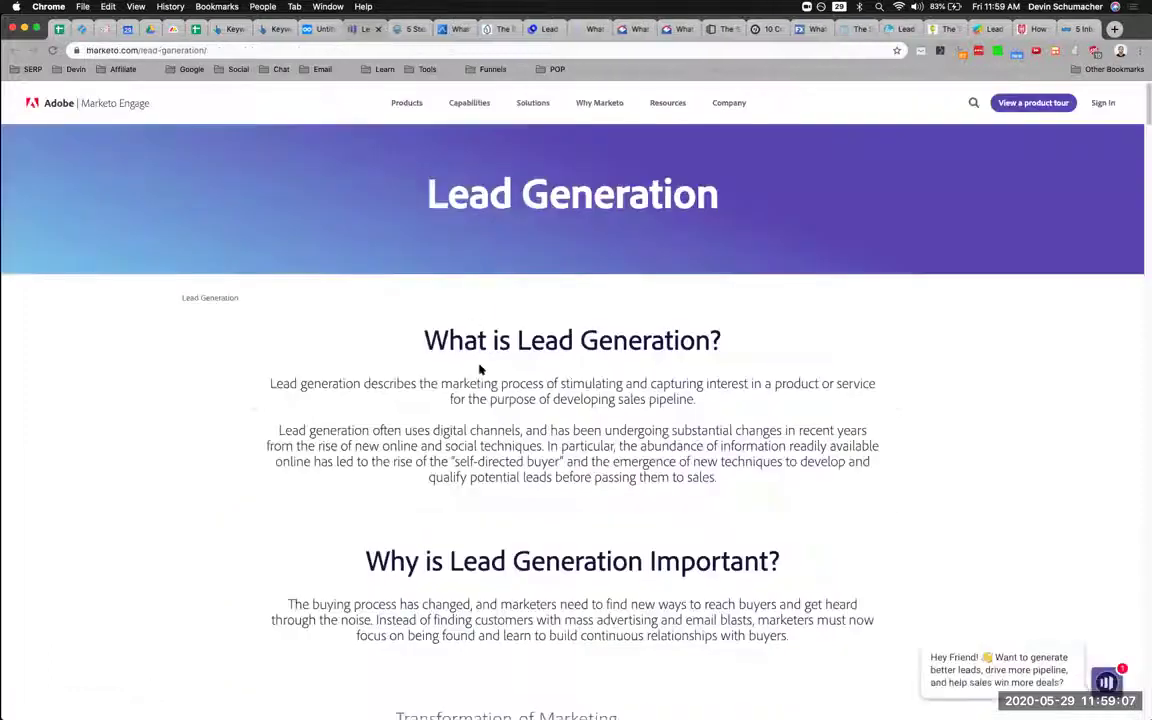
key("super+w")
key("ctrl+shift+Tab")
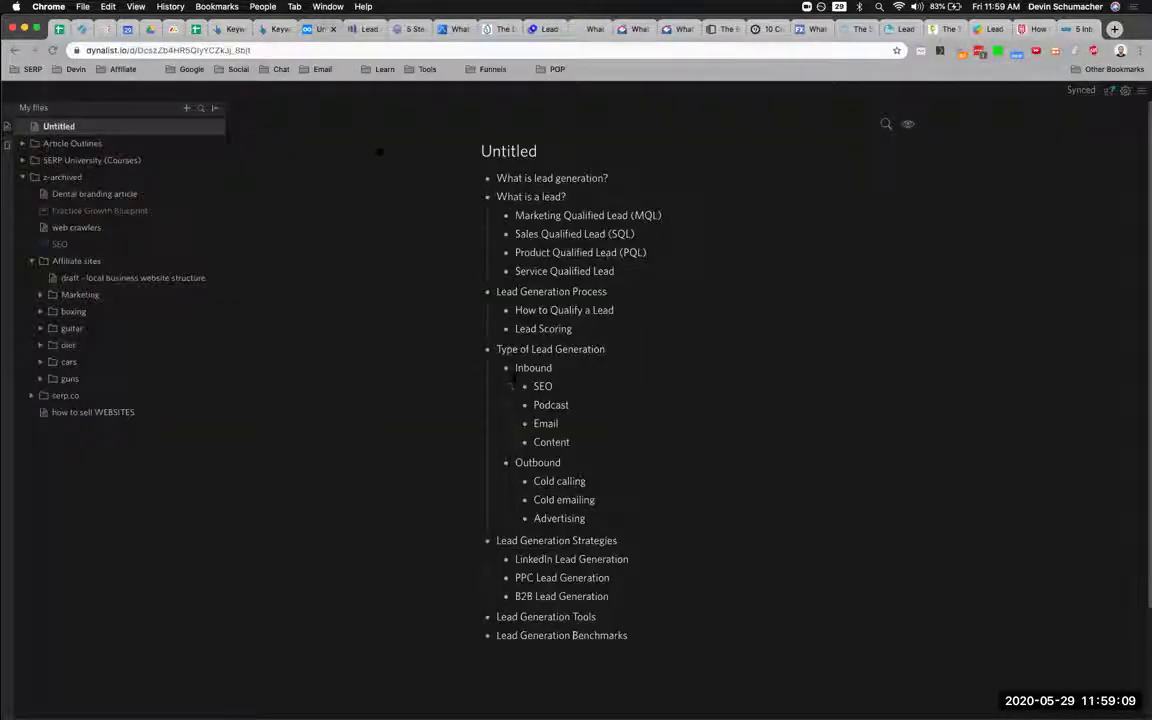
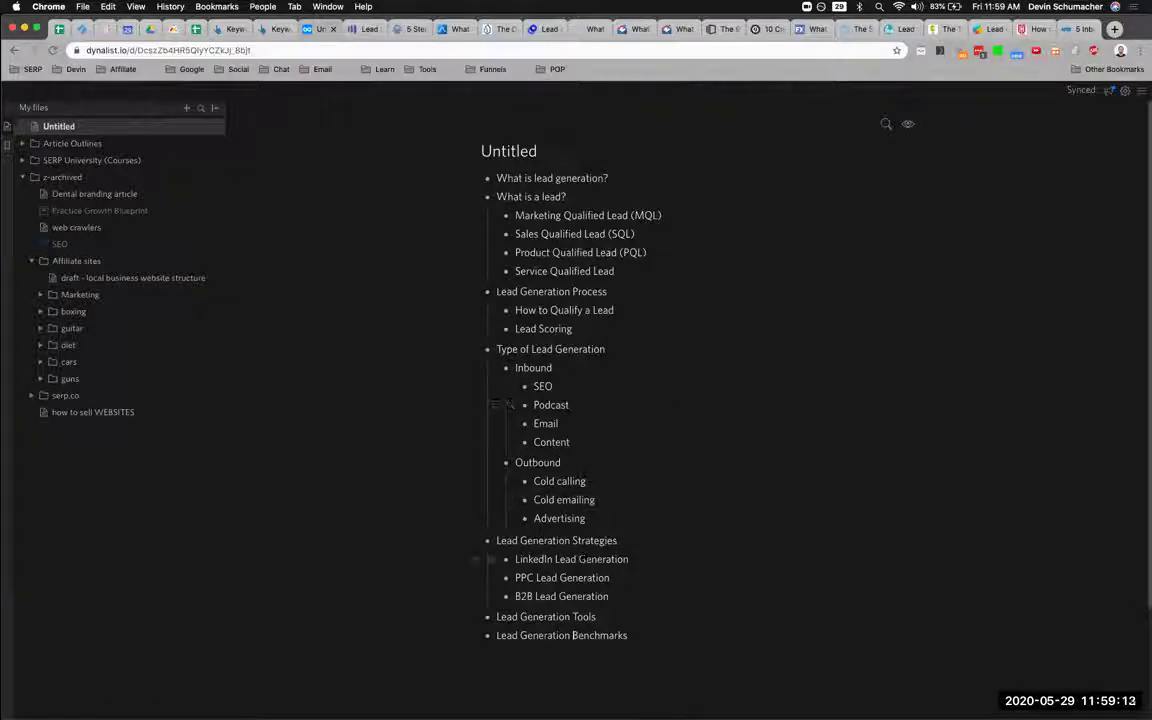
Copy the heading "Why is Lead Generation Important?" from the Marketo page and add it as a top-level item after the What is a lead? branch.
left_click(355, 30)
scroll(575, 400, "down", 5)
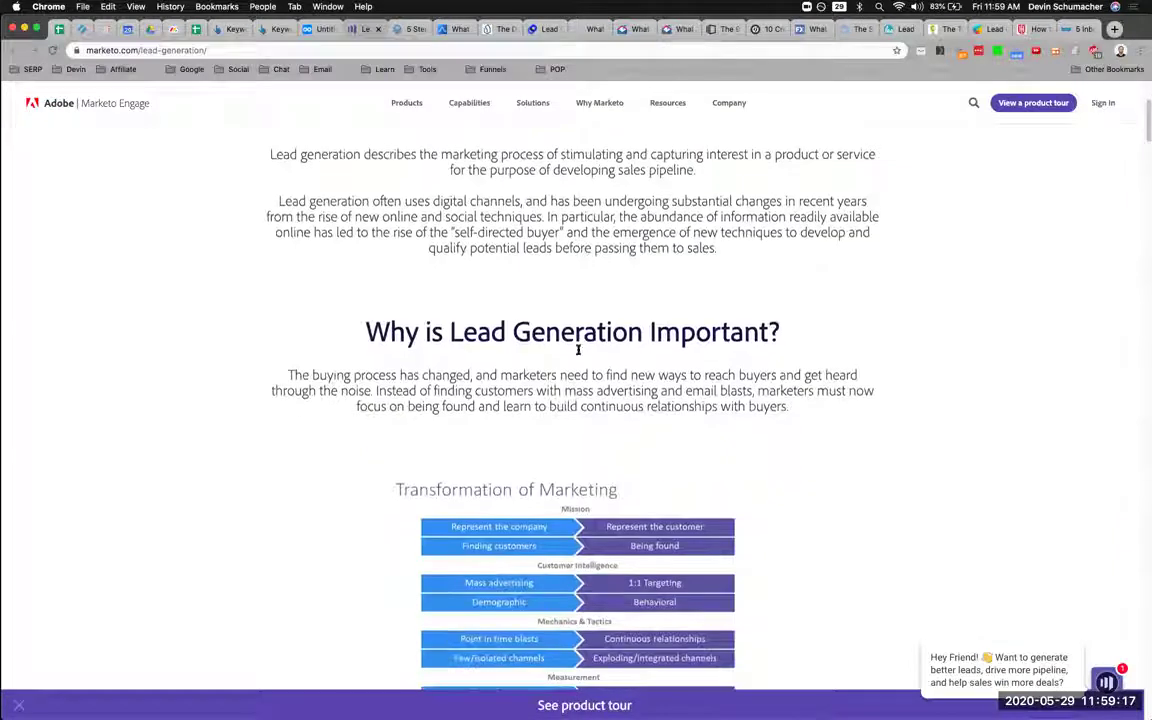
triple_click(580, 333)
key("super+c")
scroll(805, 330, "down", 3)
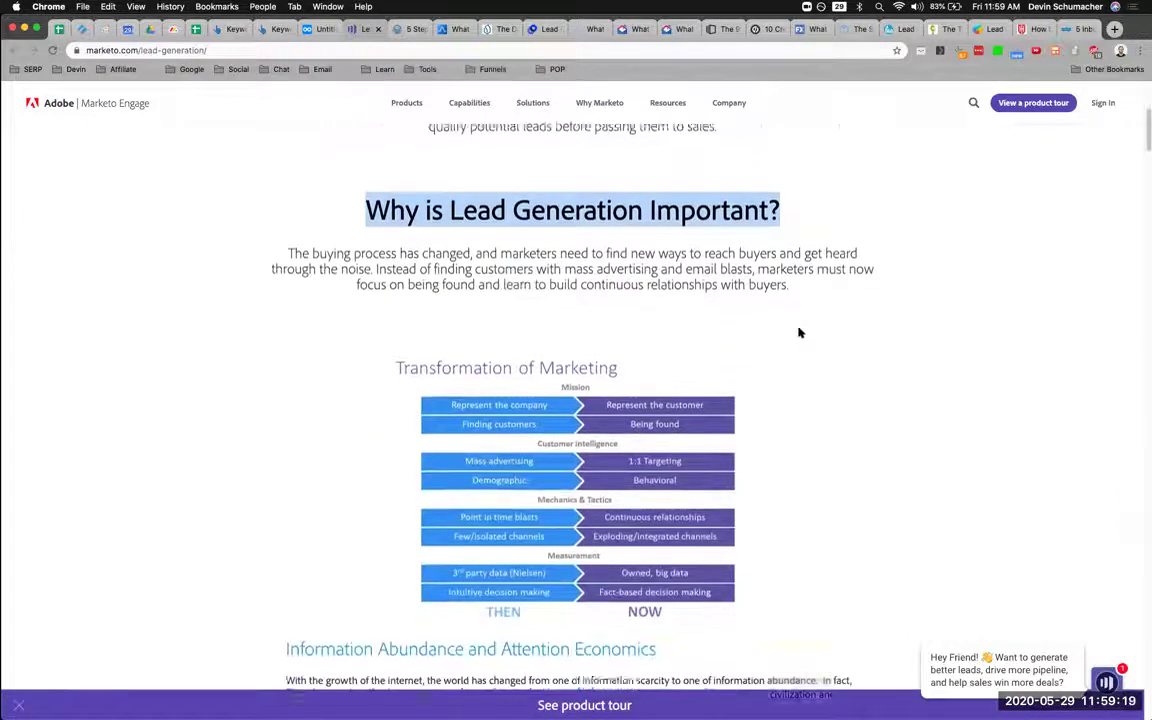
scroll(556, 315, "down", 1)
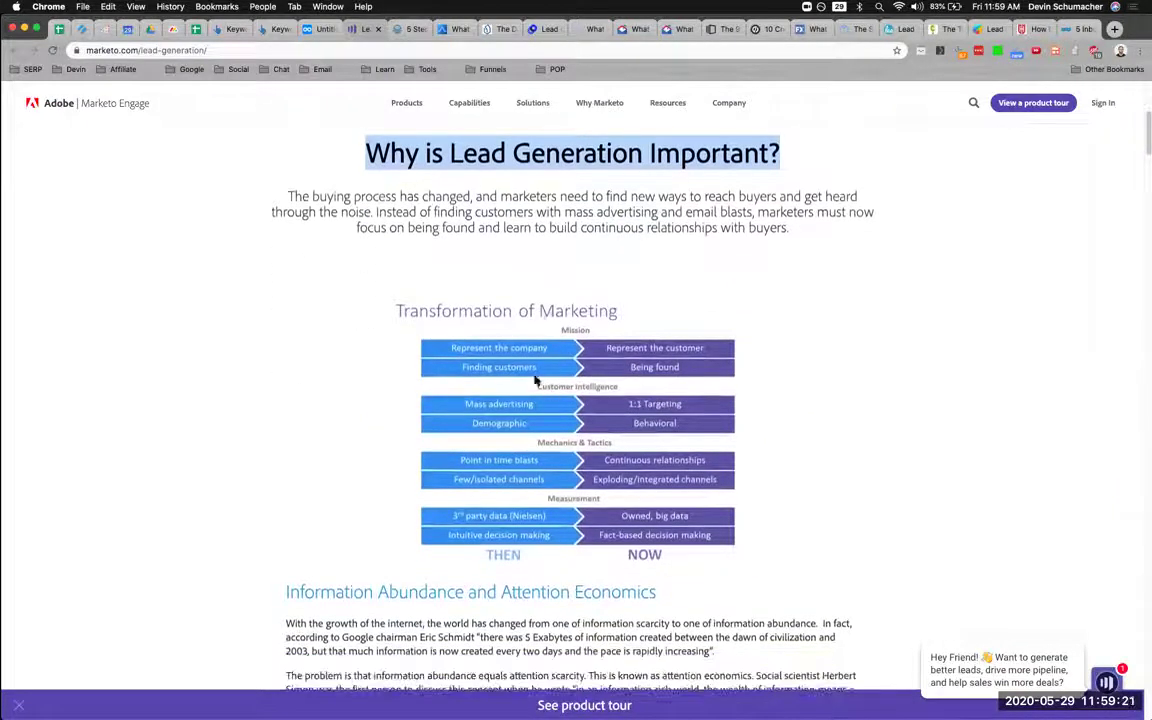
scroll(530, 375, "down", 1)
left_click(322, 29)
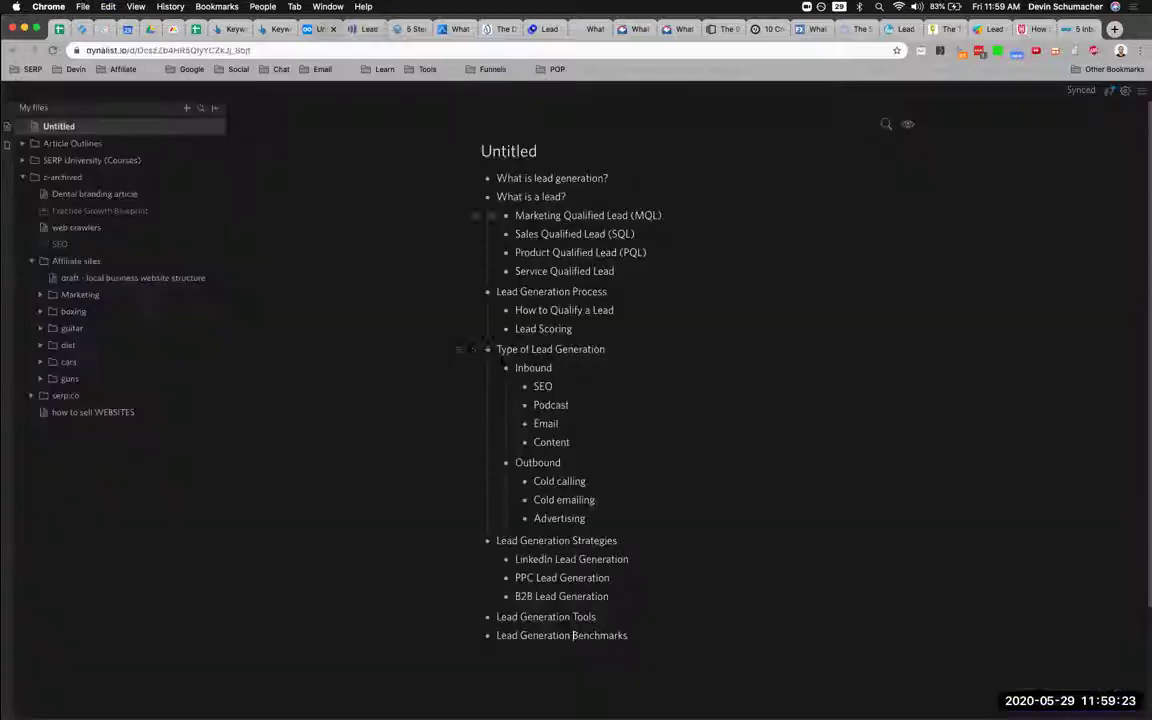
left_click(637, 281)
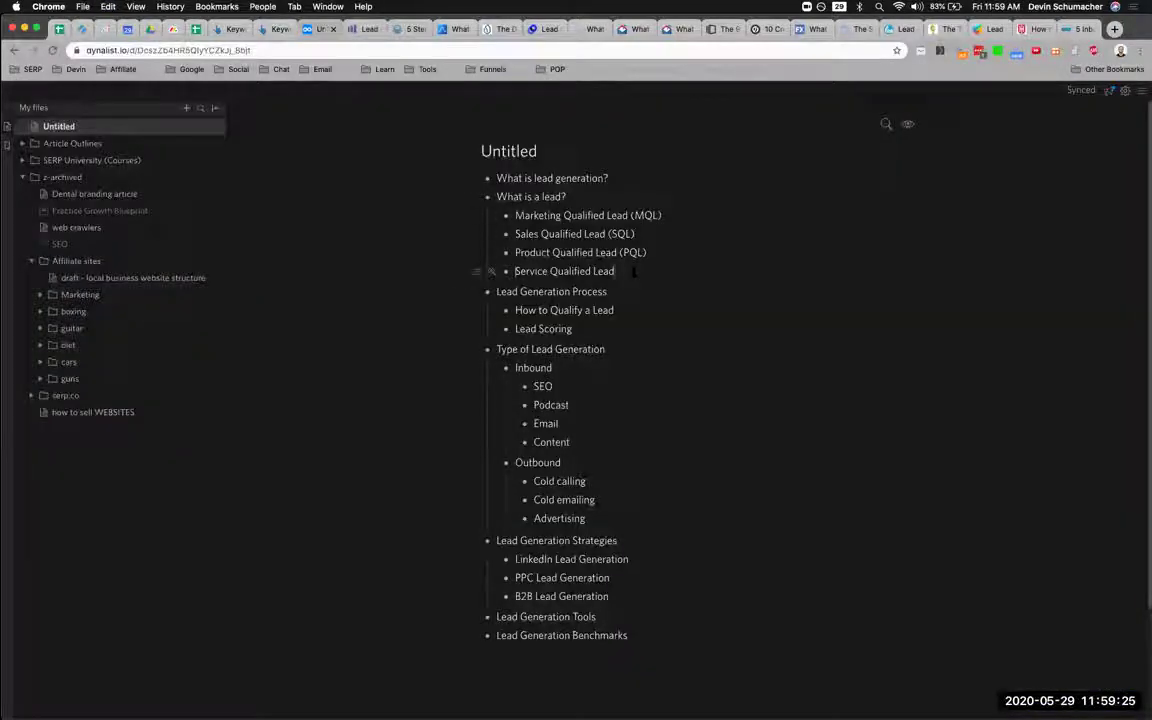
key("Return")
key("shift+Tab")
key("super+v")
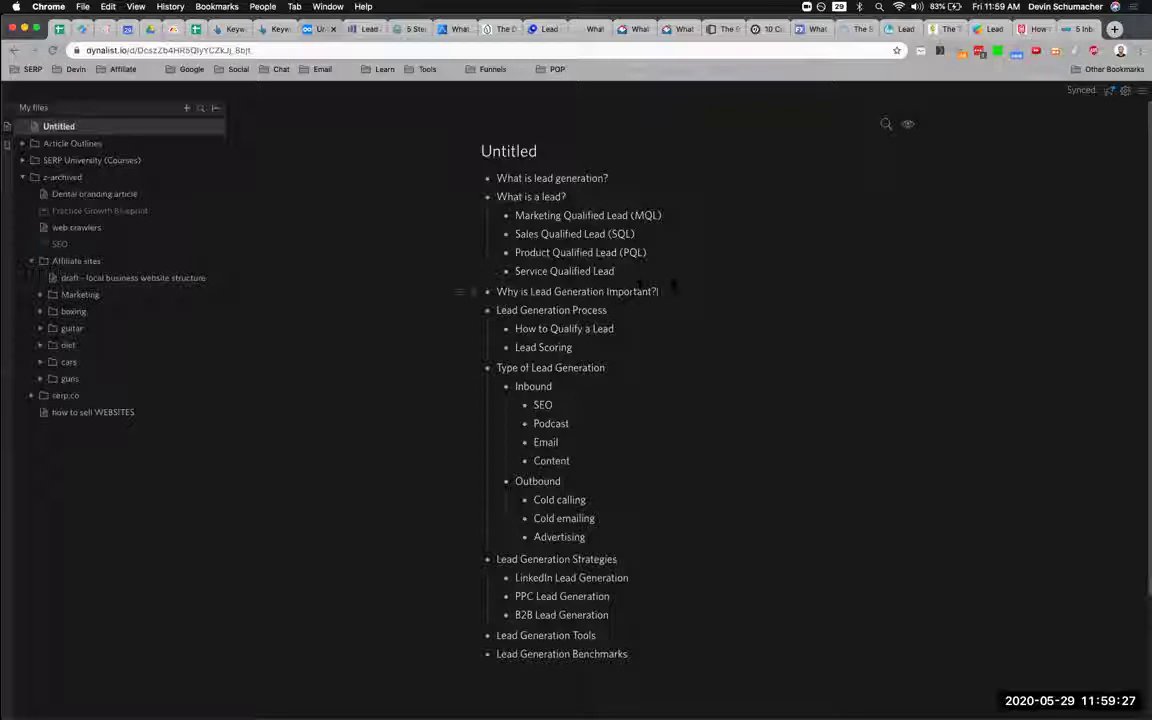
Reword the outline item "Why is Lead Generation Important?" as "The Importance of Lead Generation".
left_click_drag(673, 288, 452, 291)
type("Thi")
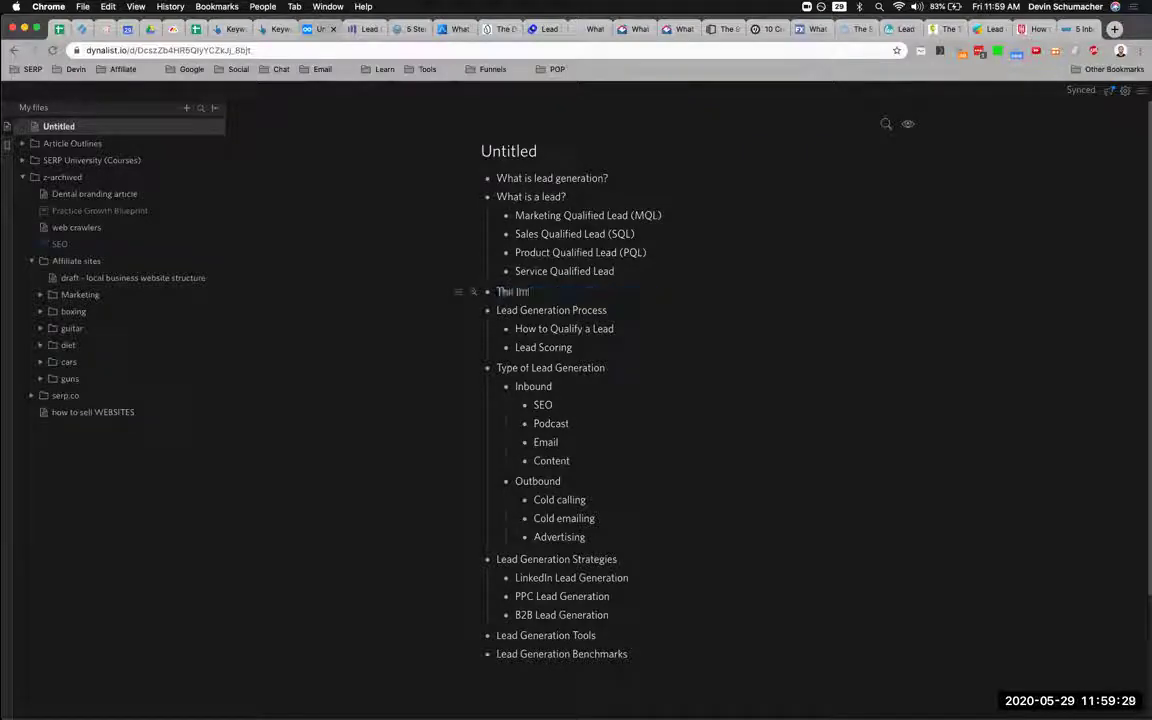
type(" Importance of Lead Gene")
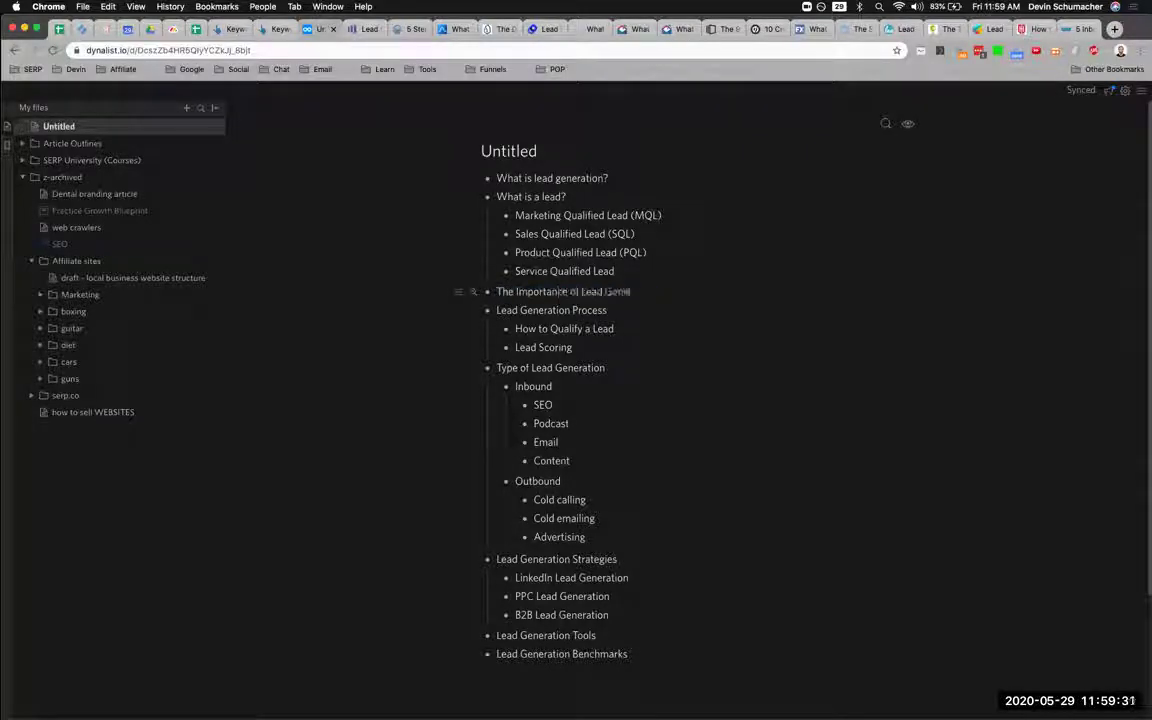
type("ration")
Check the Marketo article's section on the new buying process and add "Customer journey" as a sub-item of The Importance of Lead Generation.
key("ctrl+Tab")
scroll(503, 440, "down", 5)
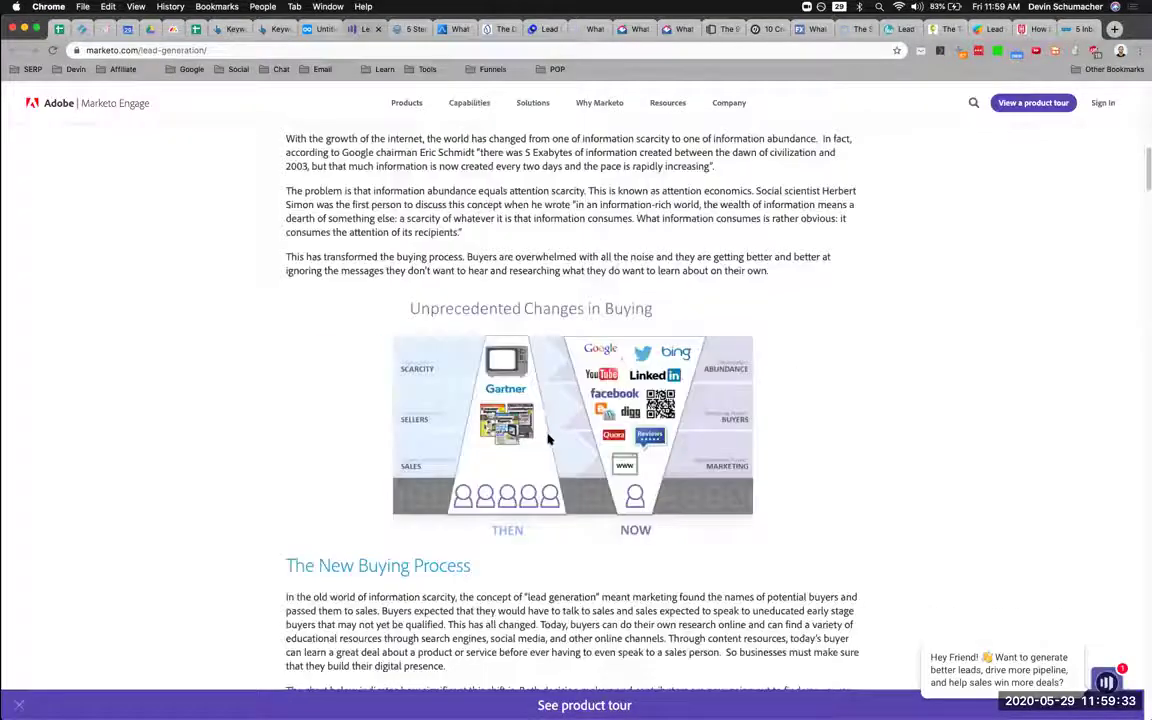
scroll(503, 440, "down", 2)
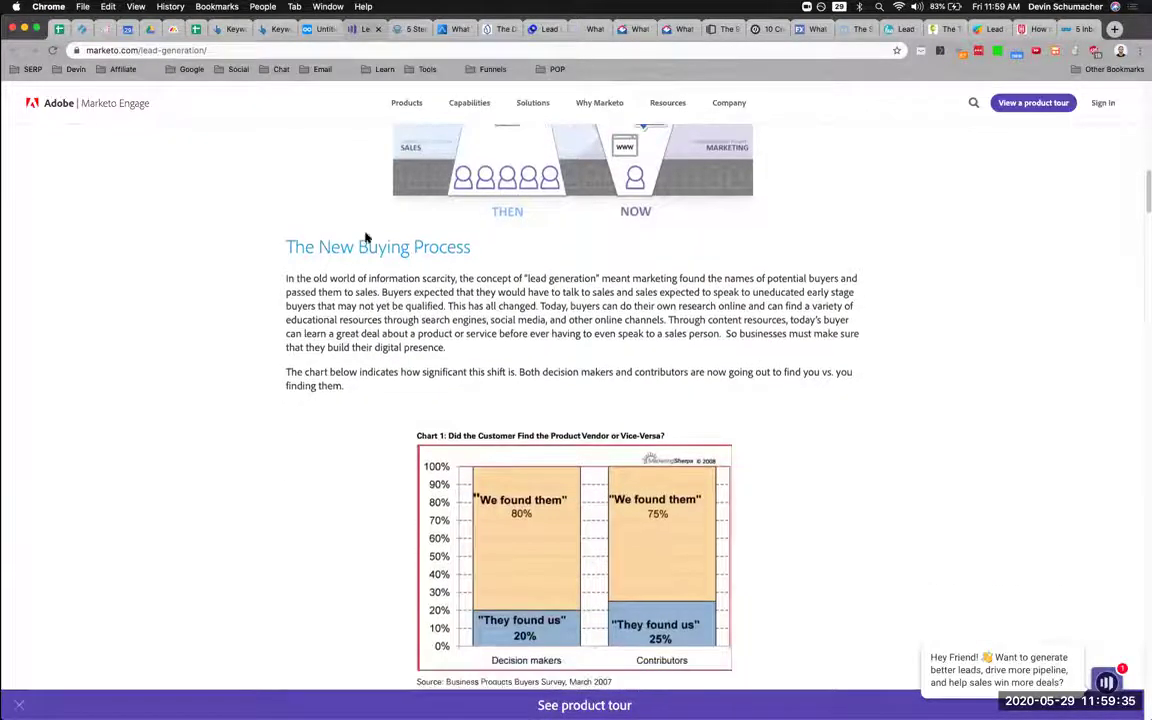
key("ctrl+shift+Tab")
key("Return")
key("Tab")
type("Cu")
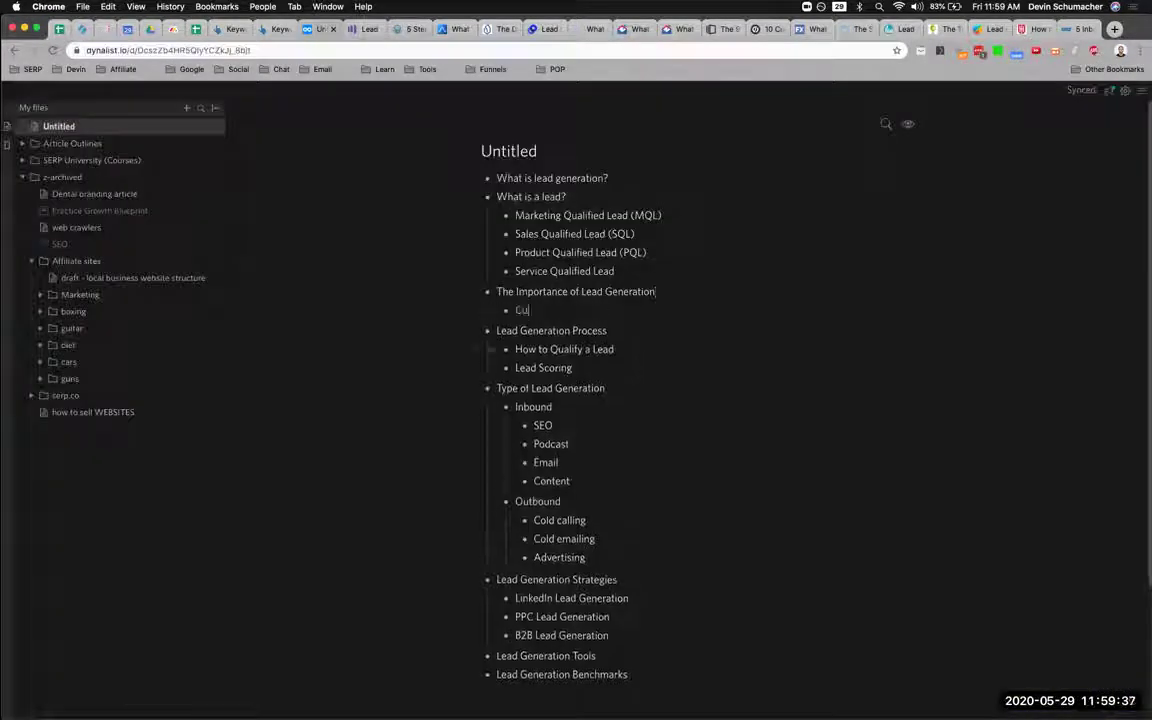
type("stomer journey")
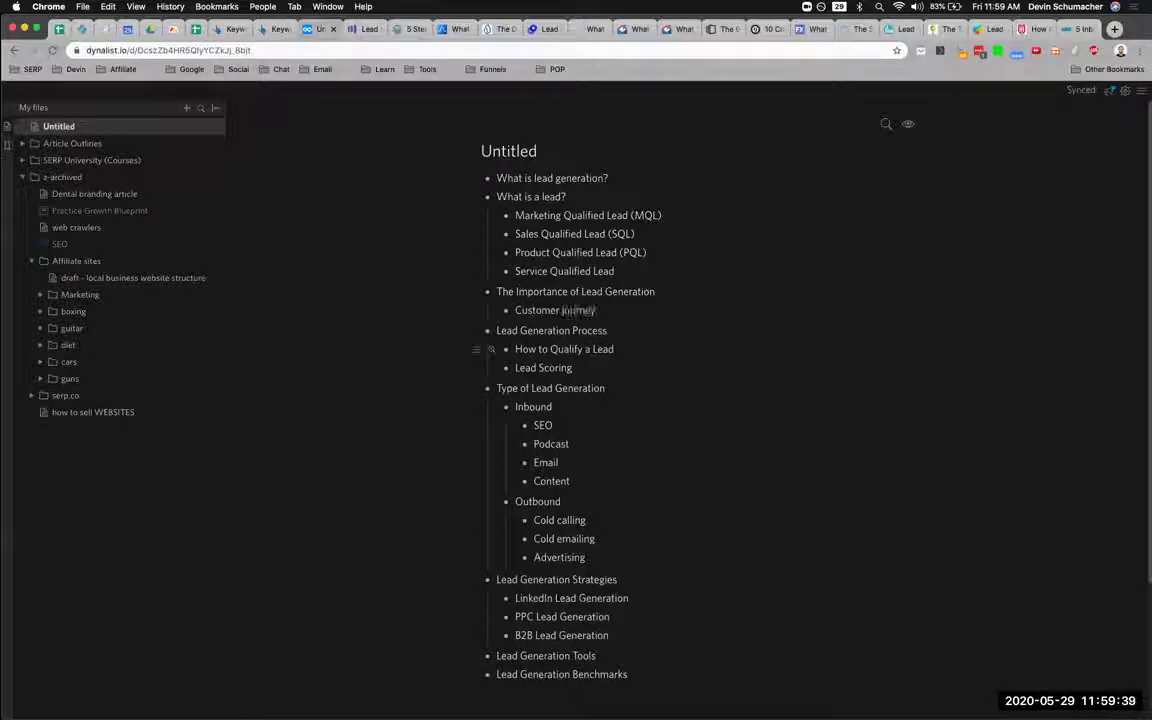
Copy the heading "Rented Attention vs. Owned Attention" from the Marketo article into the outline below Customer journey.
key("ctrl+Tab")
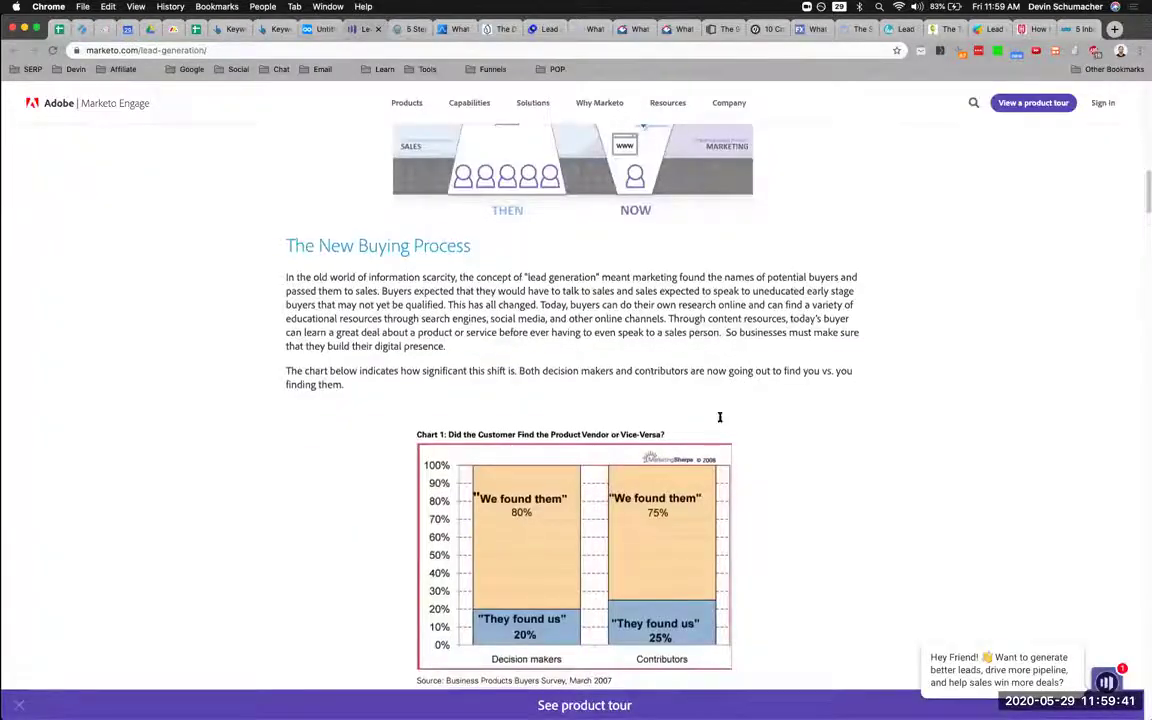
scroll(429, 383, "down", 10)
scroll(429, 383, "down", 1)
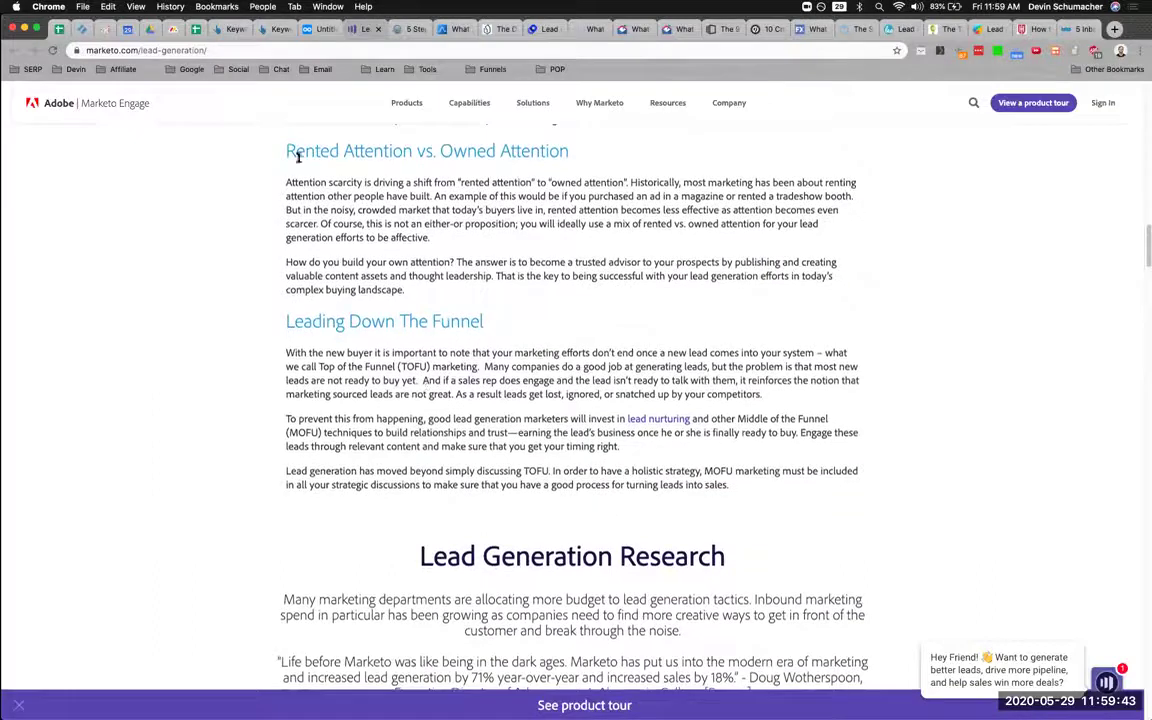
left_click_drag(249, 145, 652, 157)
key("ctrl+c")
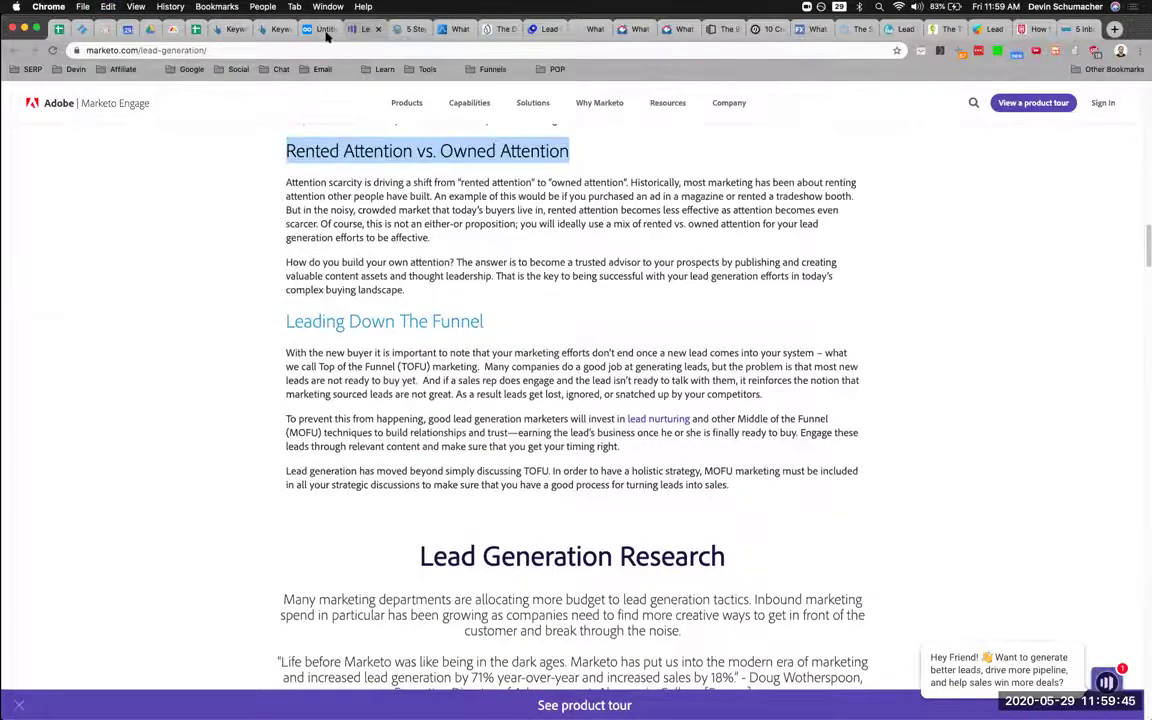
left_click(326, 30)
key("Return")
key("ctrl+v")
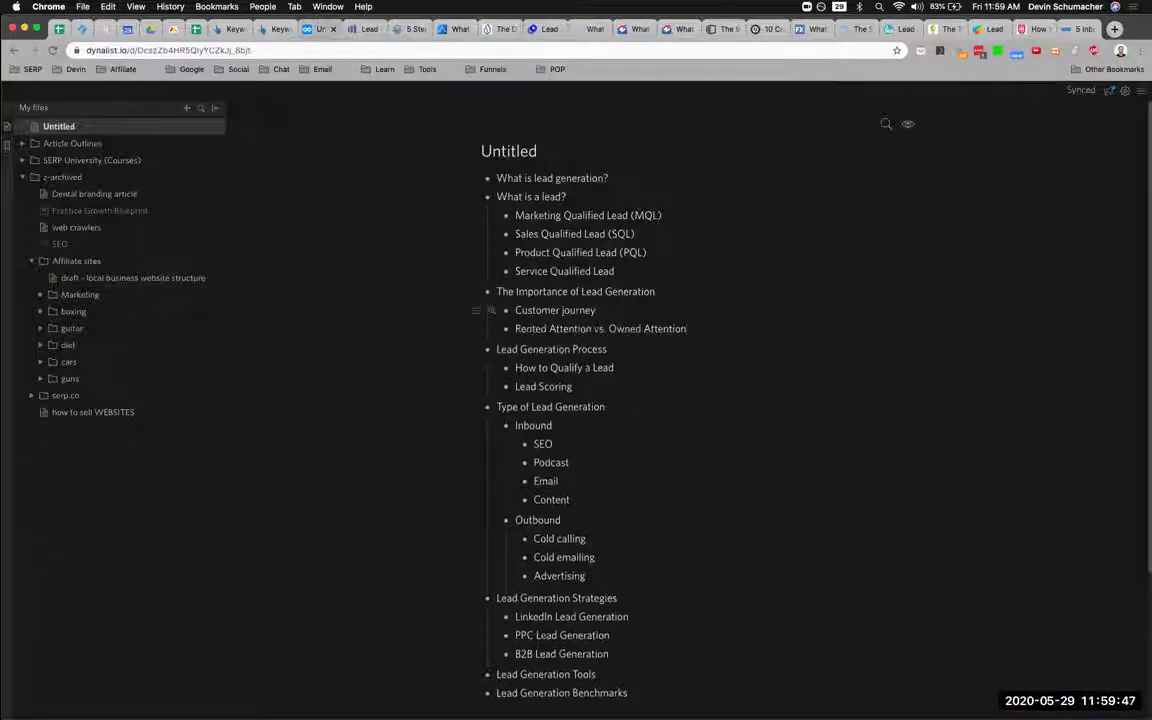
Skim the Marketo article from Lead Generation Research through the inbound marketing sections for further outline topics.
key("ctrl+Tab")
scroll(423, 240, "down", 4)
left_click_drag(413, 238, 726, 240)
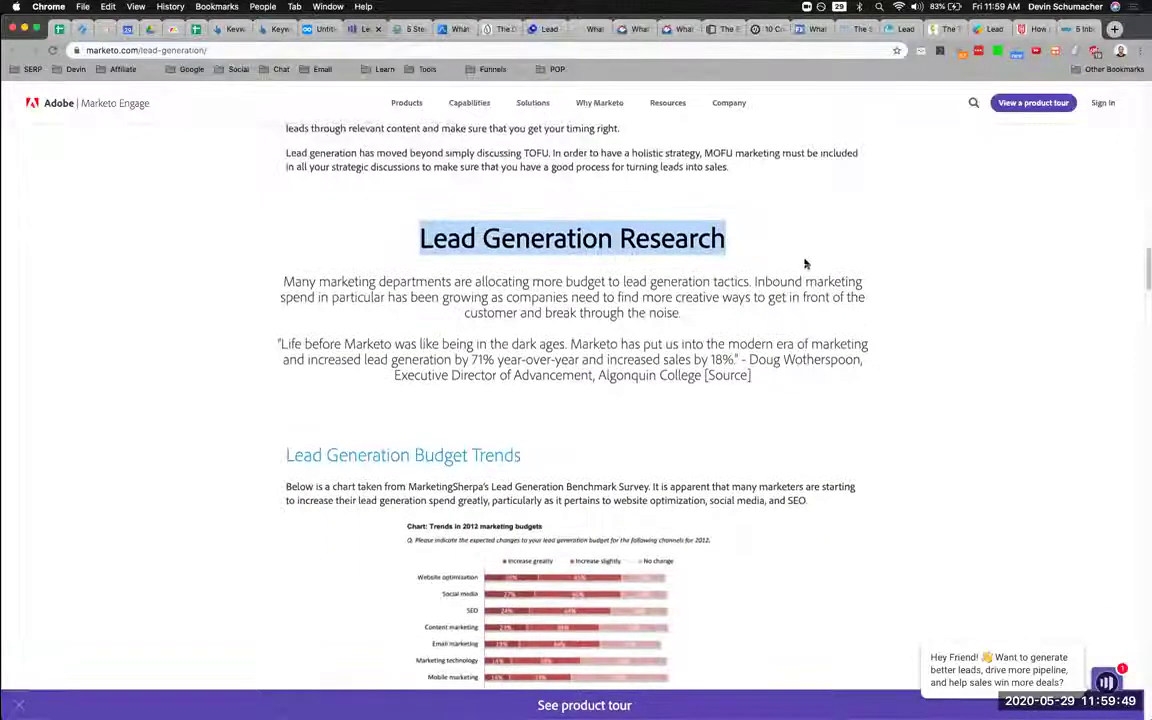
scroll(525, 302, "down", 8)
scroll(525, 302, "down", 8)
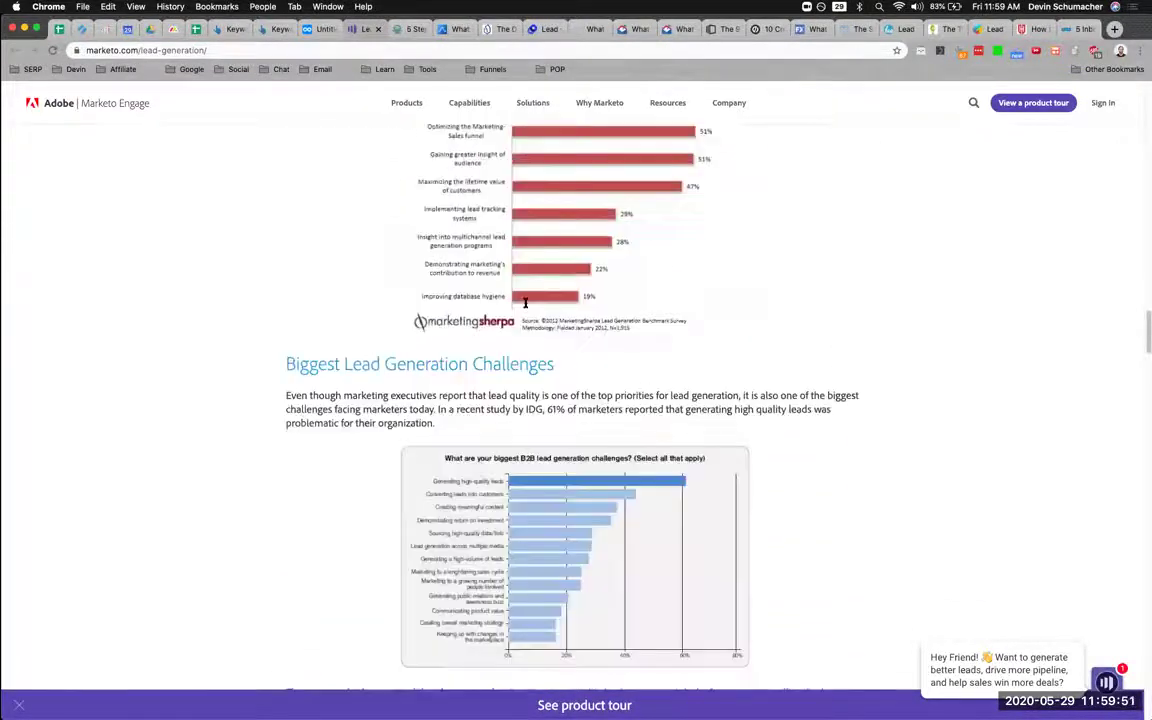
scroll(530, 301, "down", 20)
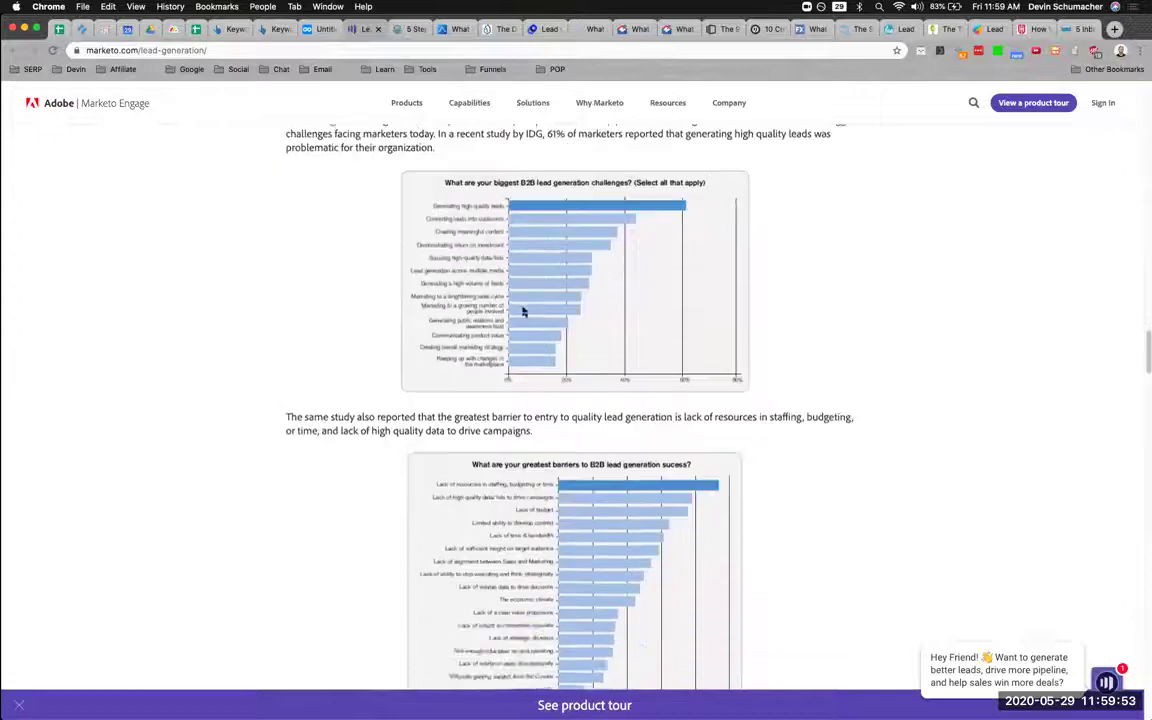
scroll(484, 395, "down", 7)
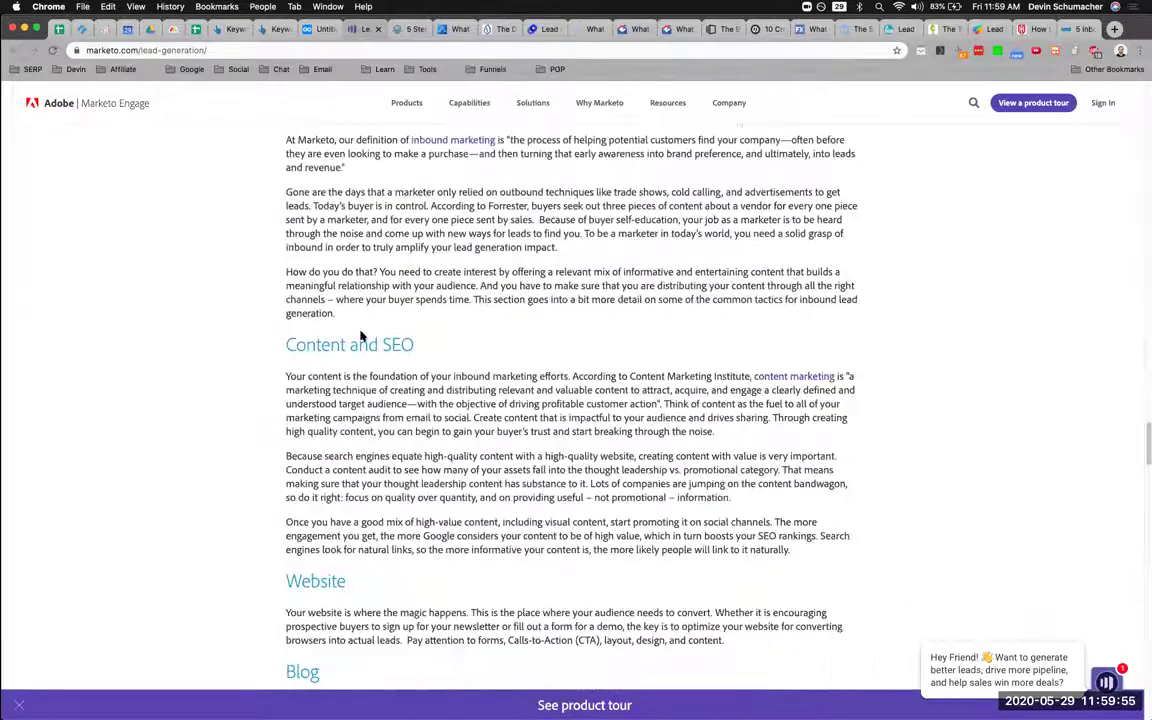
scroll(355, 385, "down", 12)
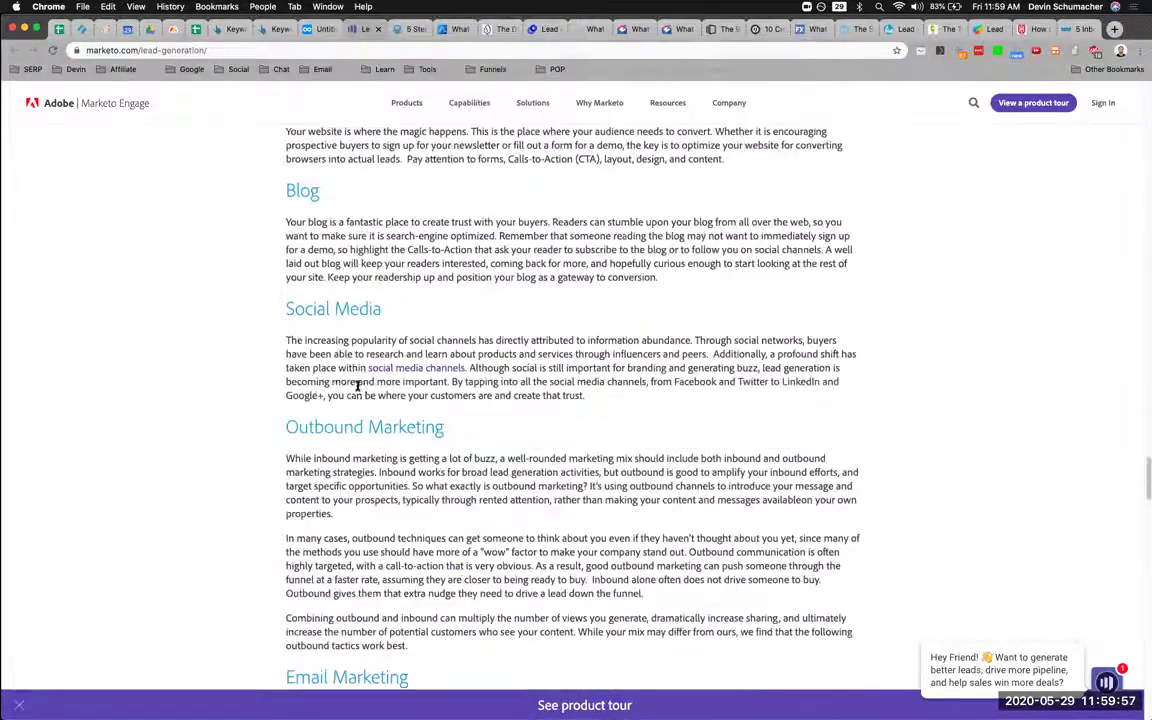
Copy the heading "Direct Mail" from the Marketo article into the Outbound branch after Advertising, and add "Events" below it.
scroll(330, 425, "down", 3)
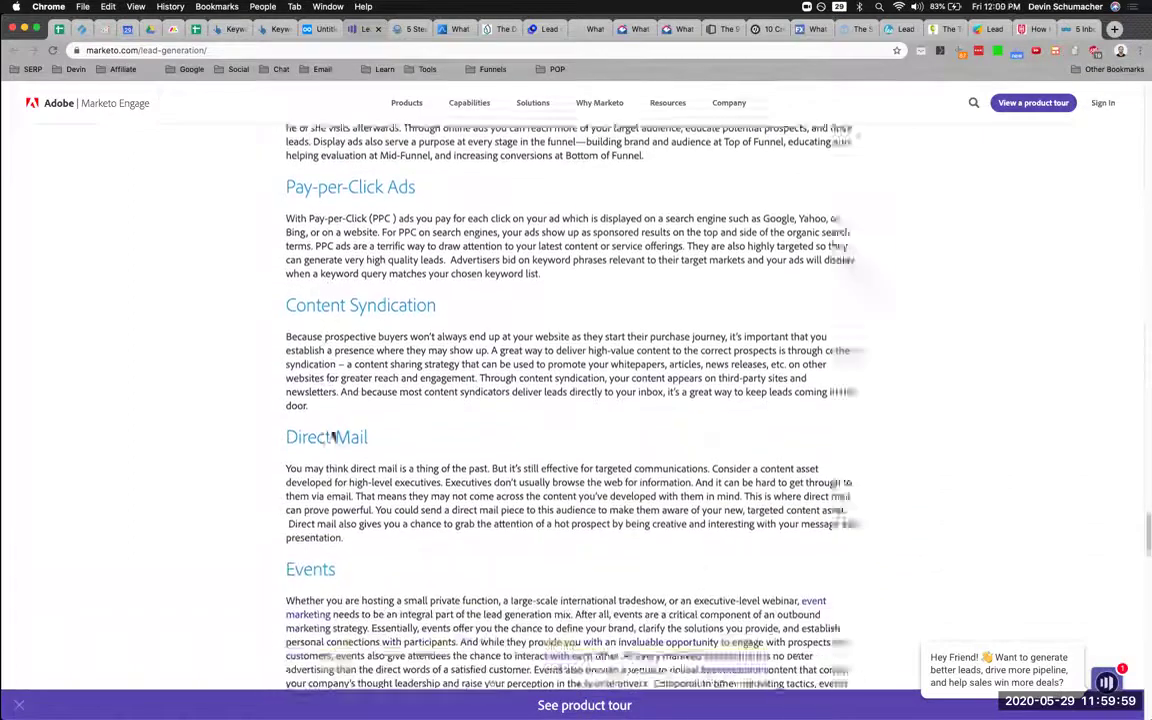
left_click_drag(284, 385, 369, 384)
key("super+c")
key("super+alt+Left")
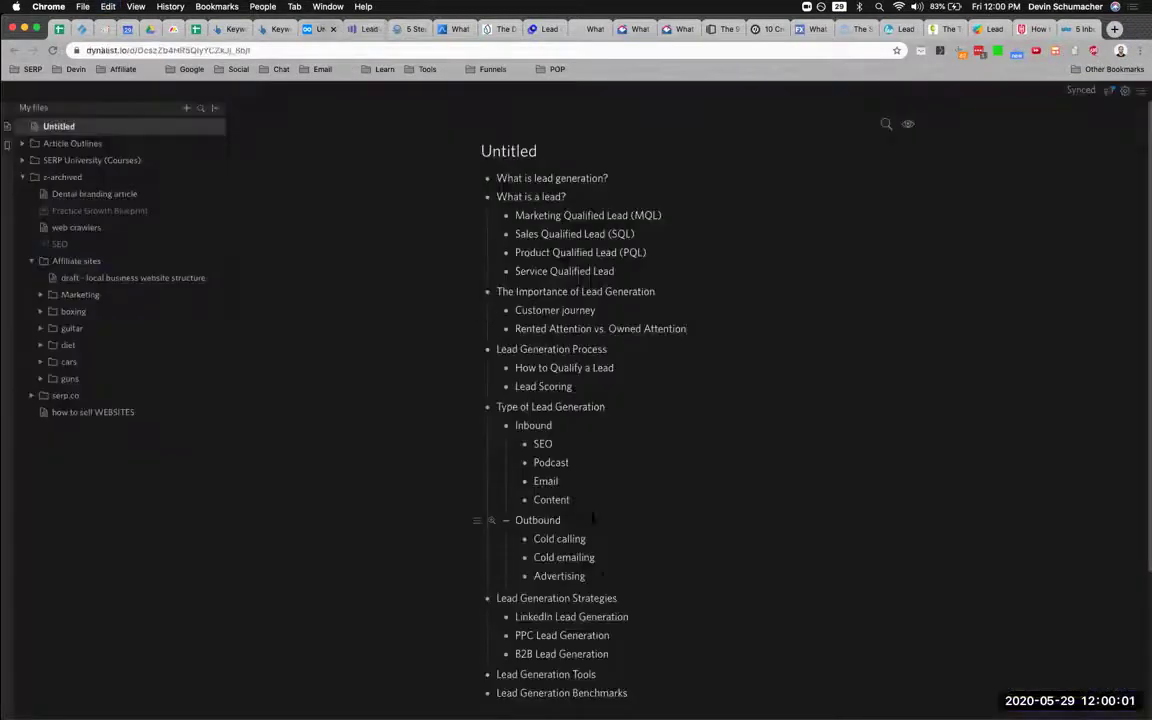
key("Return")
key("super+v")
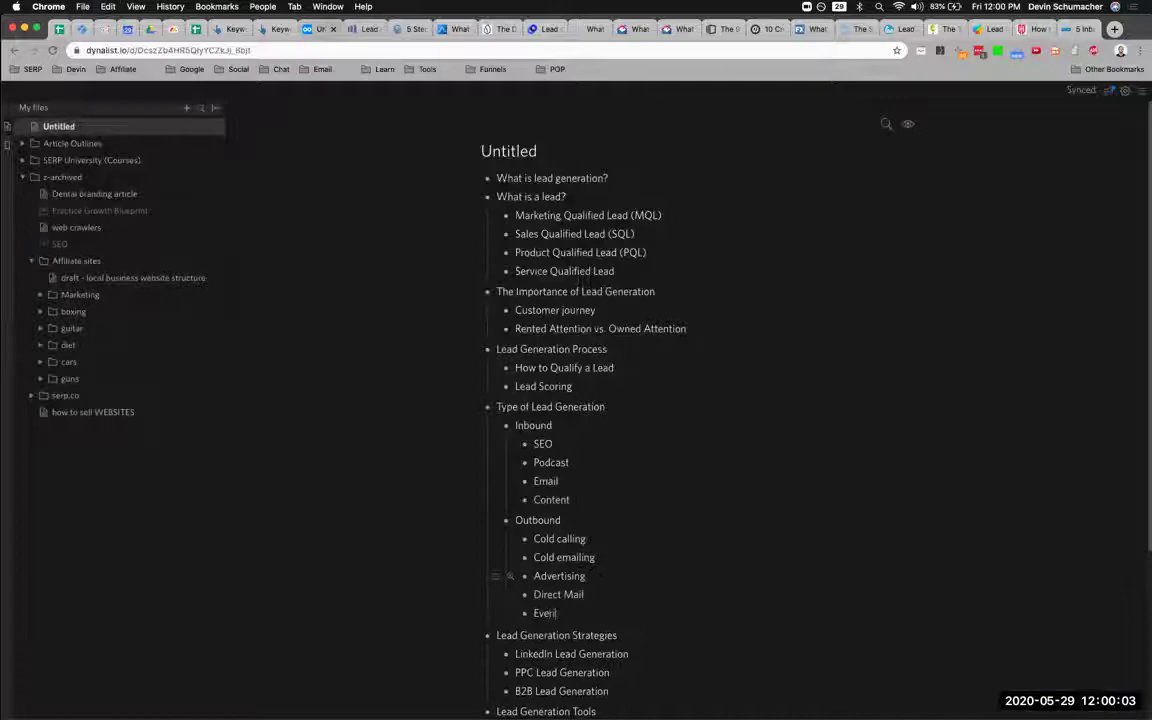
Copy the words "Lead Generation Metrics" from the metrics heading near the end of the Marketo article.
key("super+alt+Right")
scroll(497, 357, "down", 5)
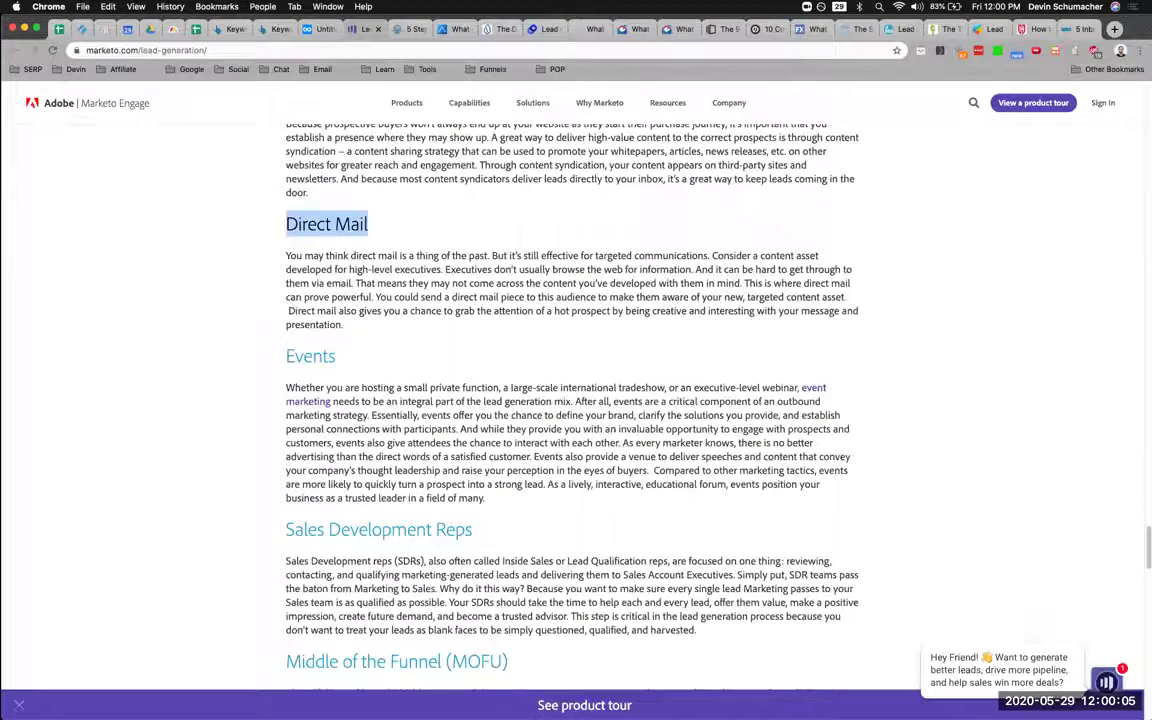
scroll(449, 357, "down", 10)
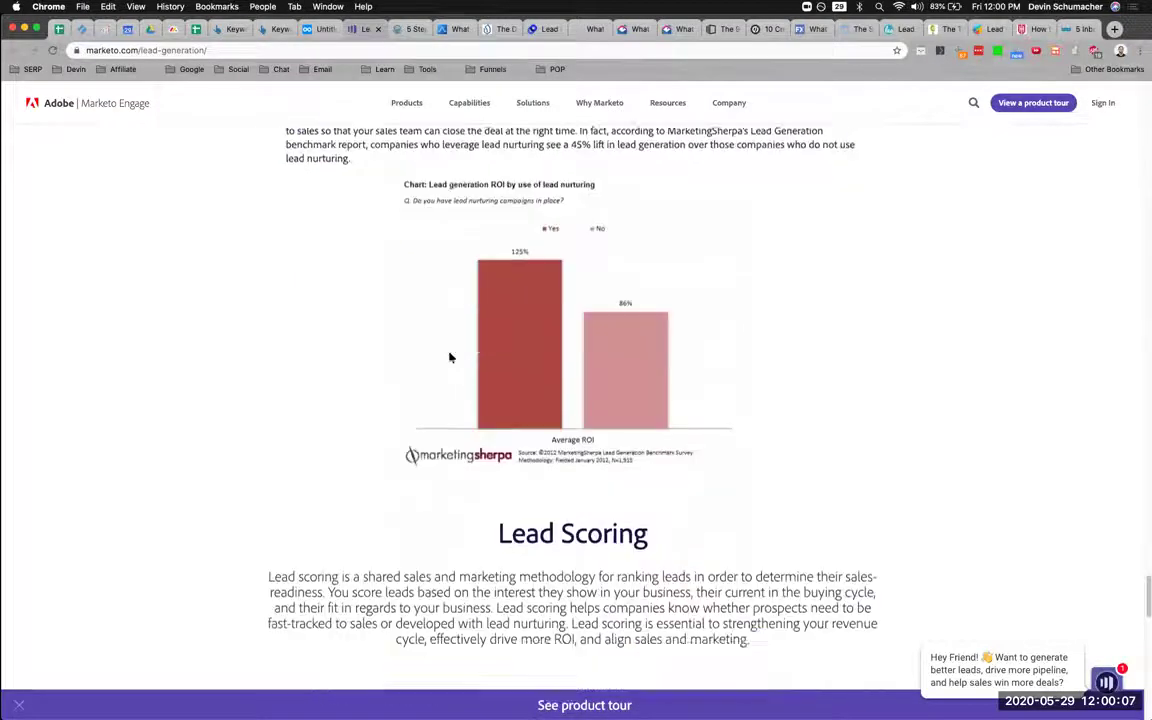
scroll(449, 357, "down", 2)
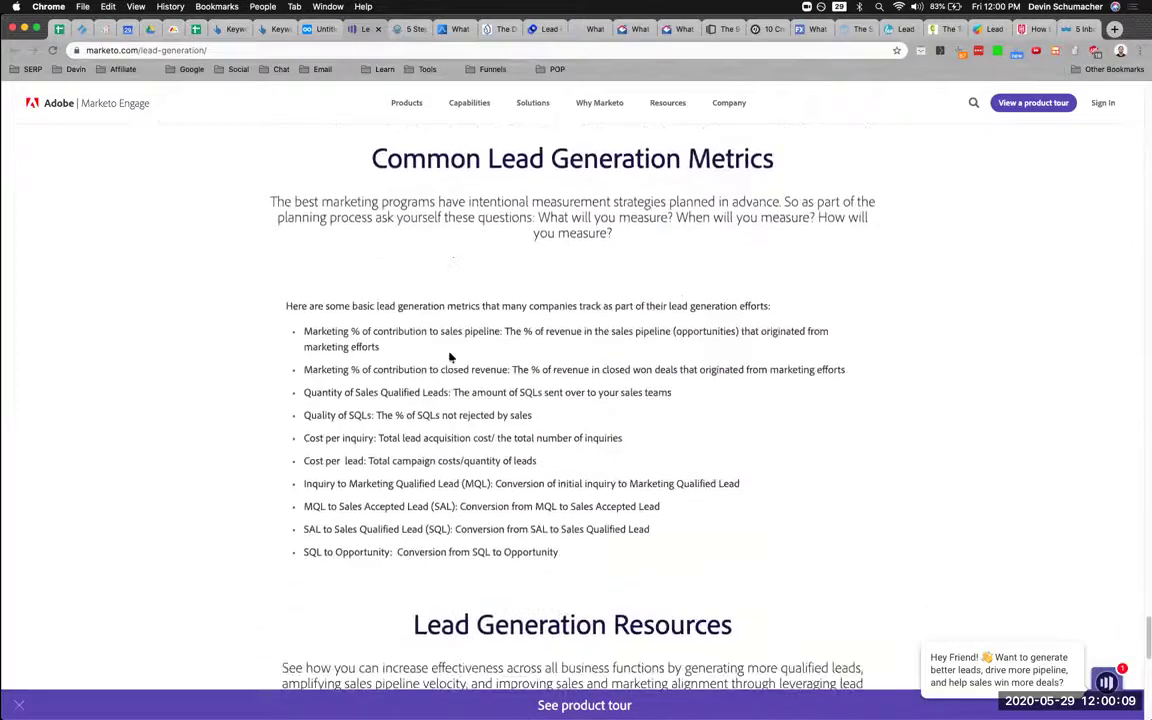
left_click_drag(487, 158, 775, 156)
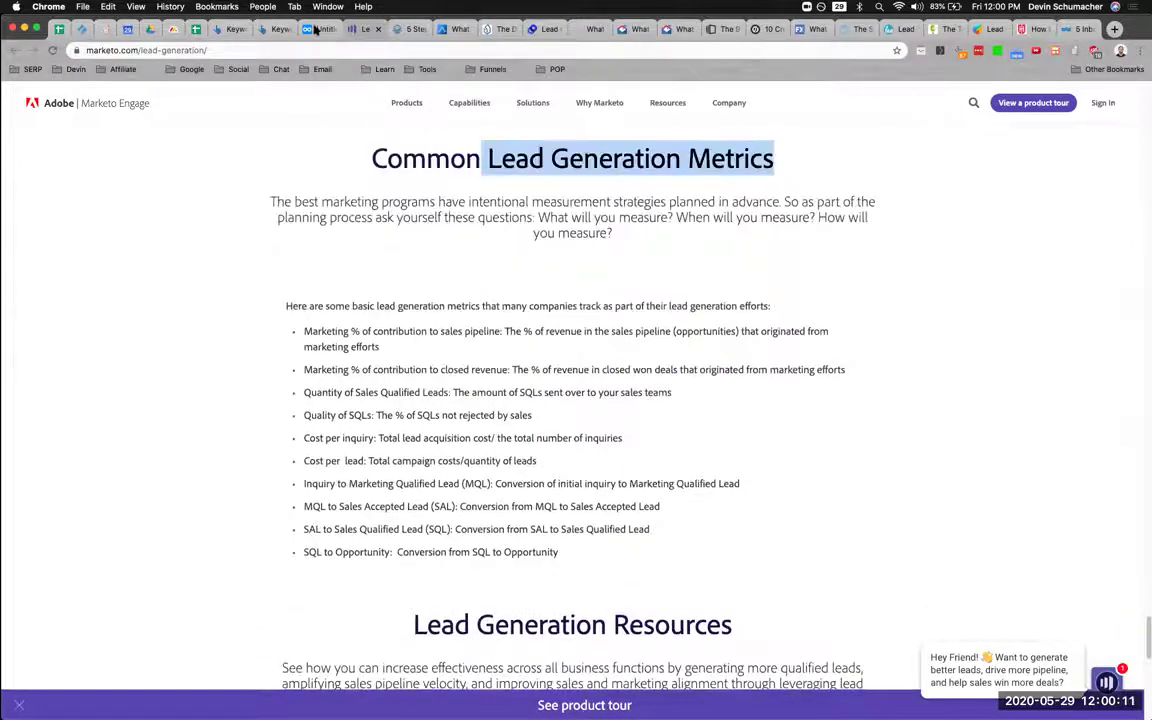
Search the Dynalist outline for "scoring" and clear the search again.
key("super+alt+Left")
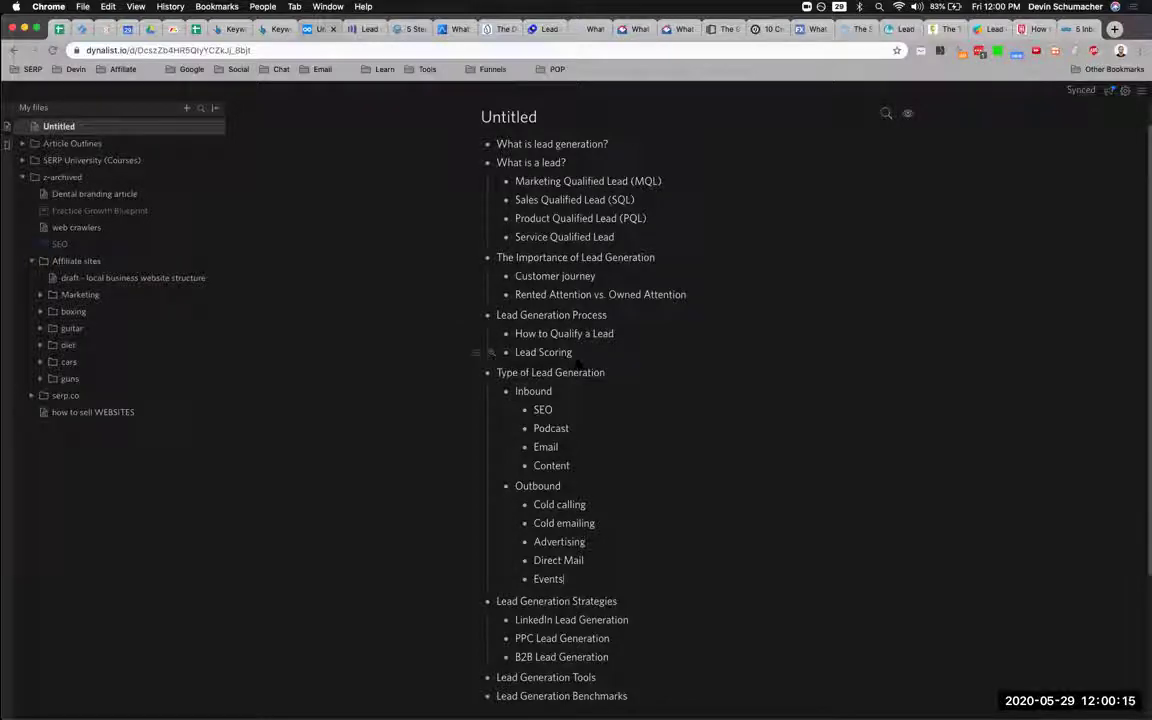
type("scoring")
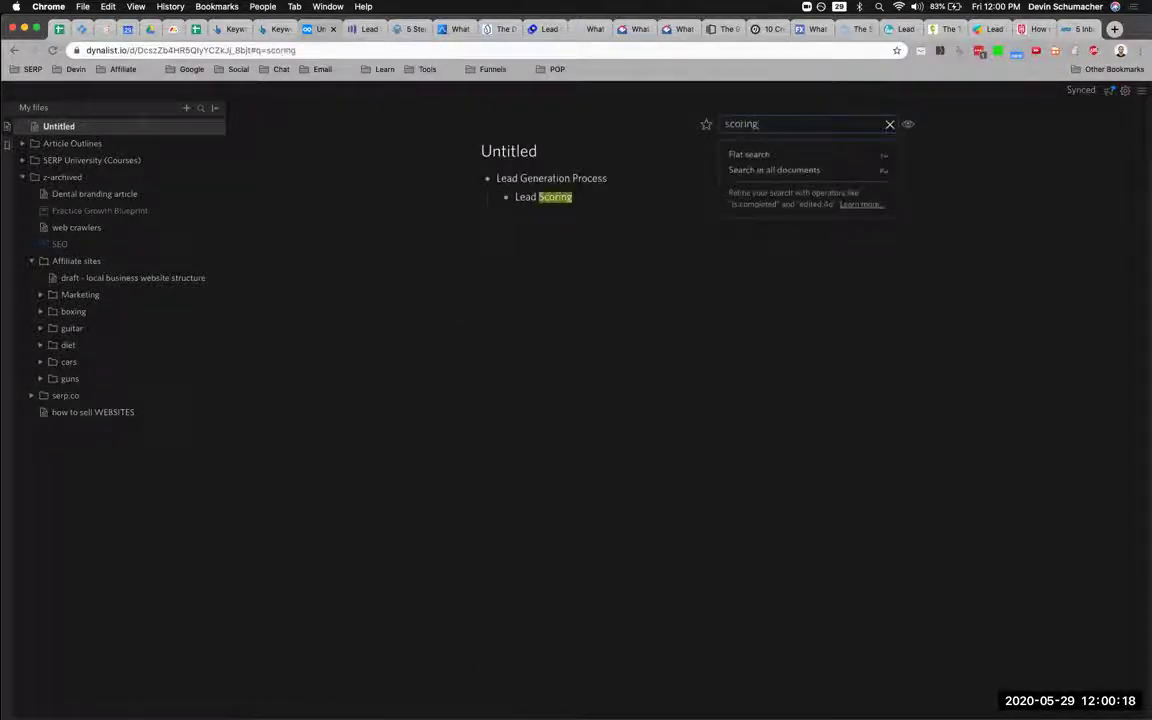
key("Escape")
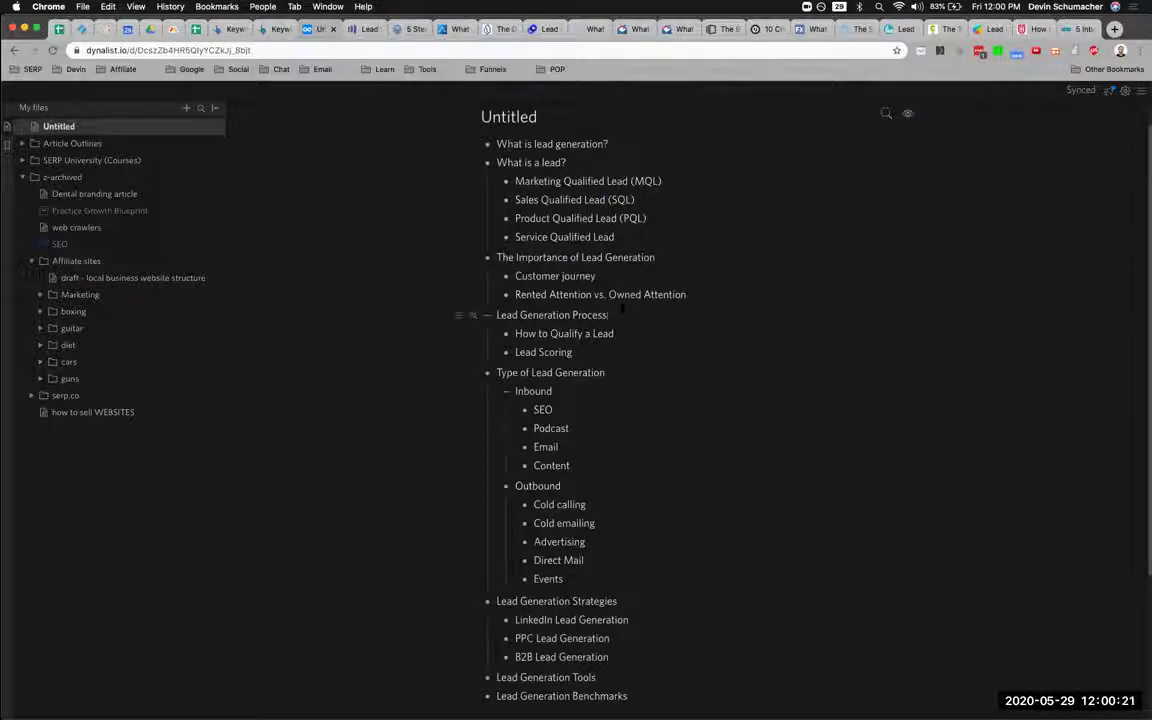
Paste "Lead Generation Metrics" as a top-level item after the Lead Generation Process branch.
key("Return")
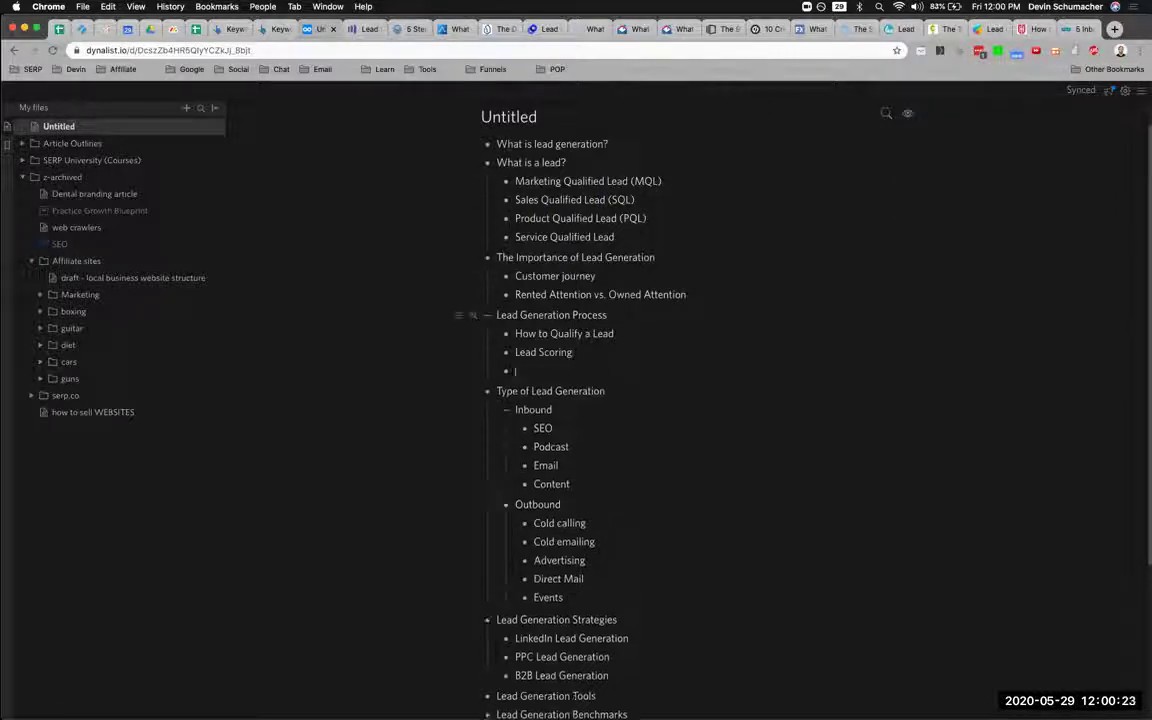
key("shift+Tab")
key("super+v")
Skim the remaining resources section of the Marketo article, close the page and return to the Dynalist outline.
key("ctrl+Tab")
scroll(513, 367, "down", 5)
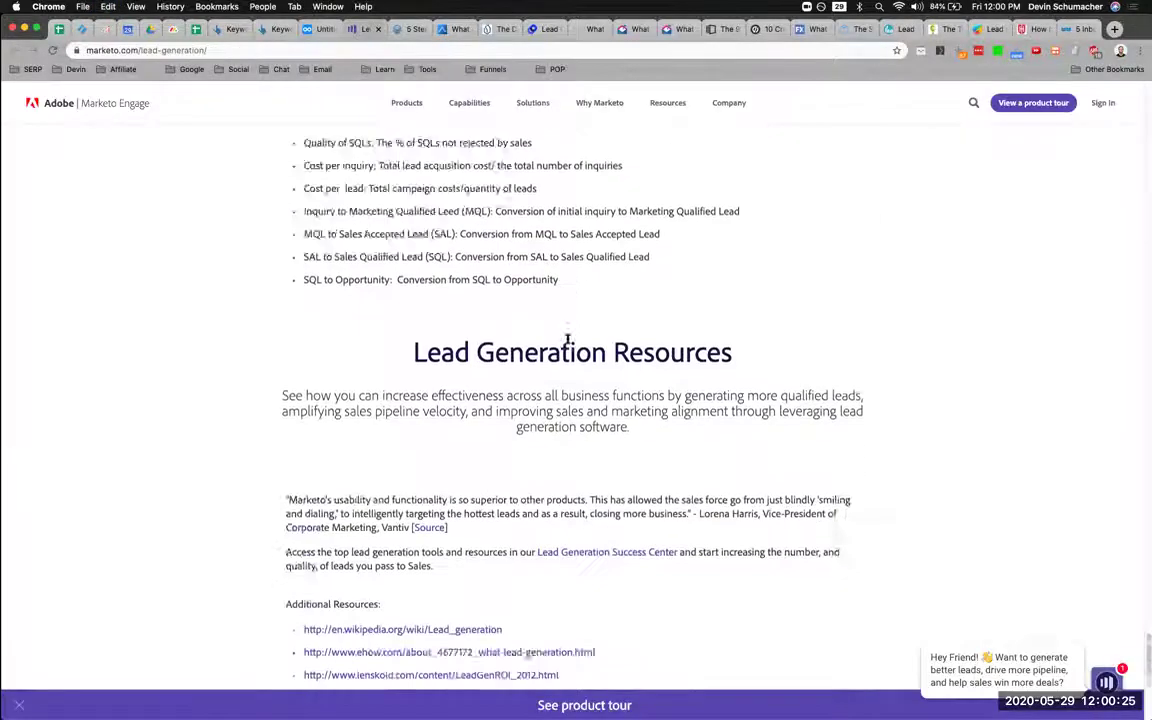
left_click_drag(404, 154, 764, 255)
scroll(764, 255, "down", 3)
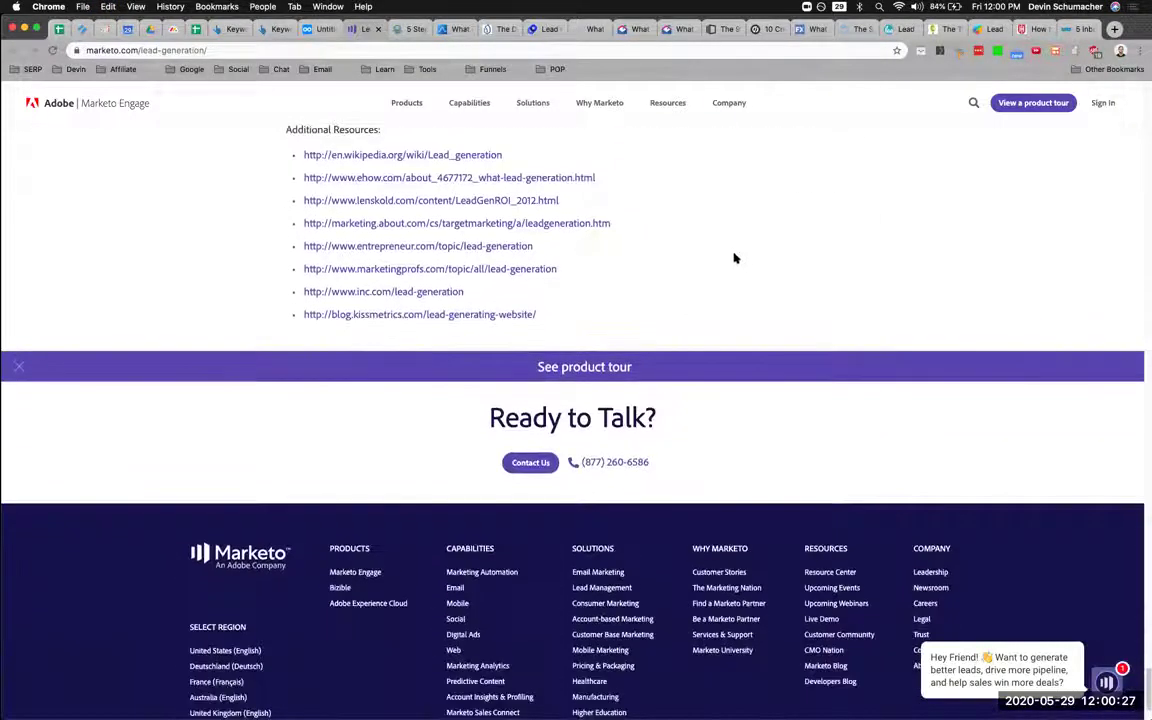
key("super+w")
left_click(327, 30)
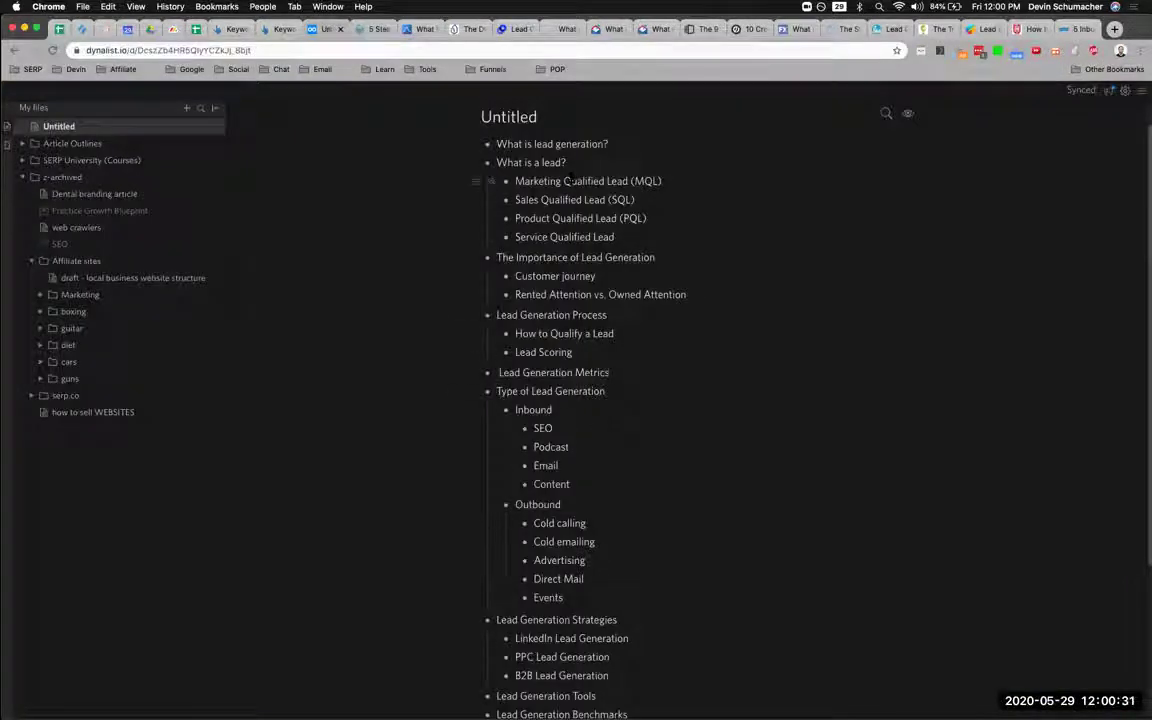
Open the Jumplead article on effective lead generation, dismiss the subscription pop-up and examine its numbered process steps.
left_click(372, 30)
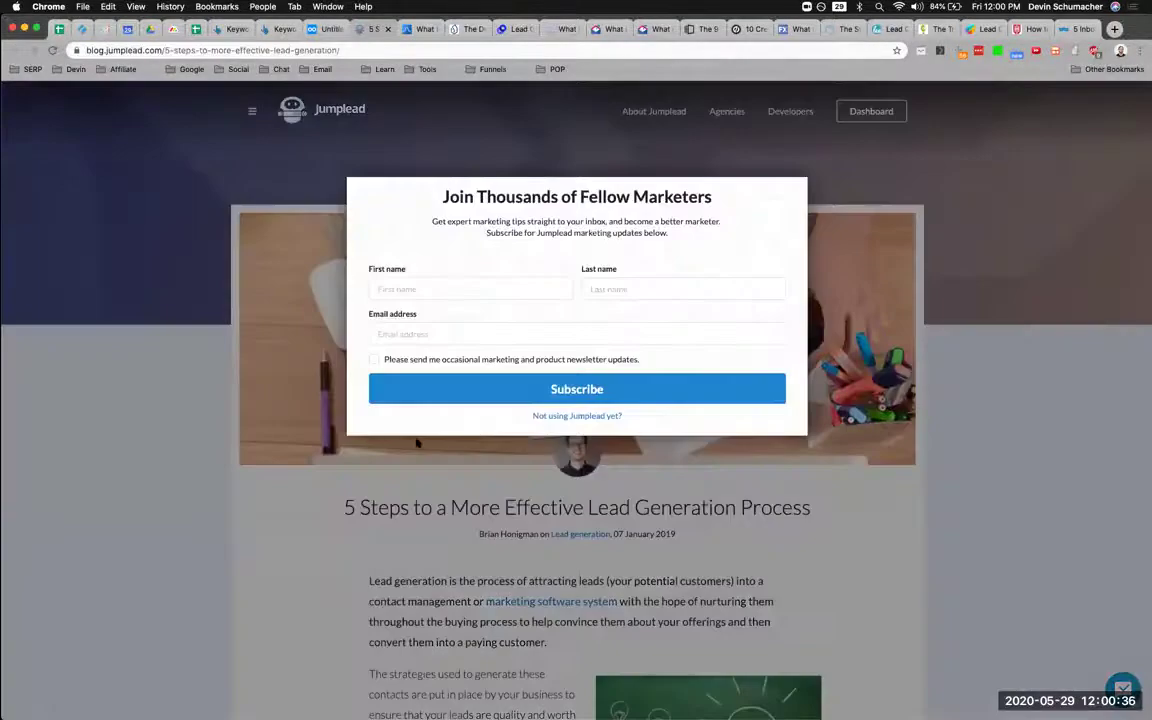
left_click(418, 443)
scroll(440, 450, "down", 10)
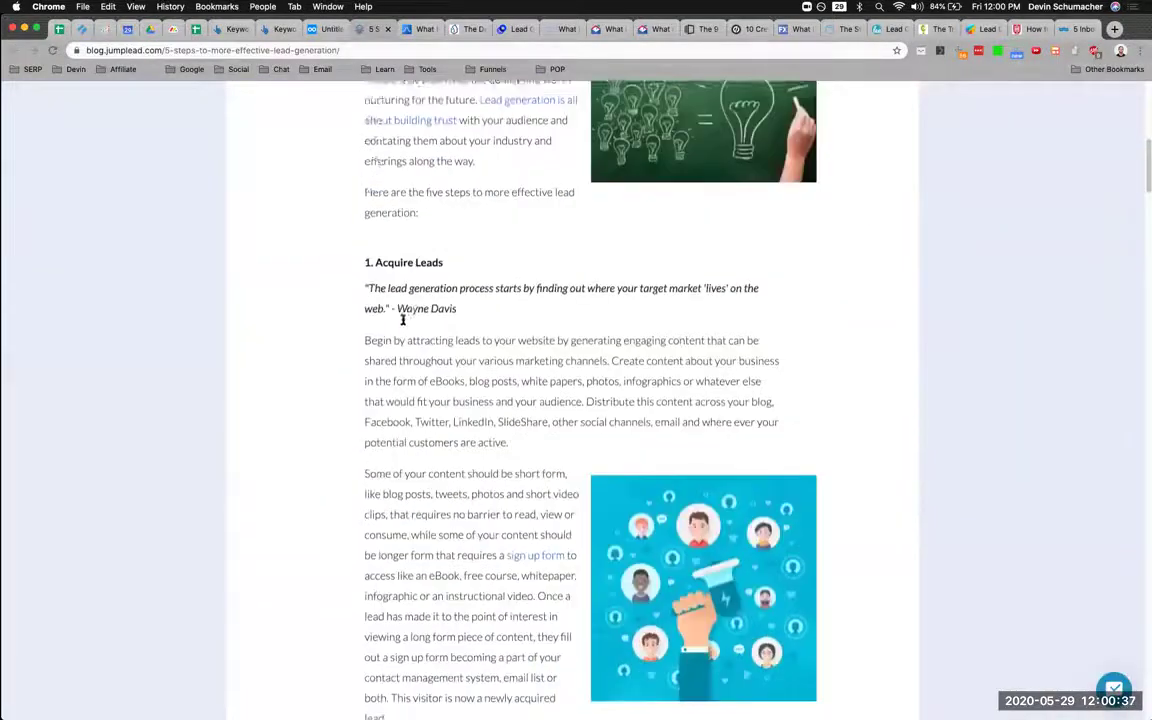
scroll(403, 325, "down", 5)
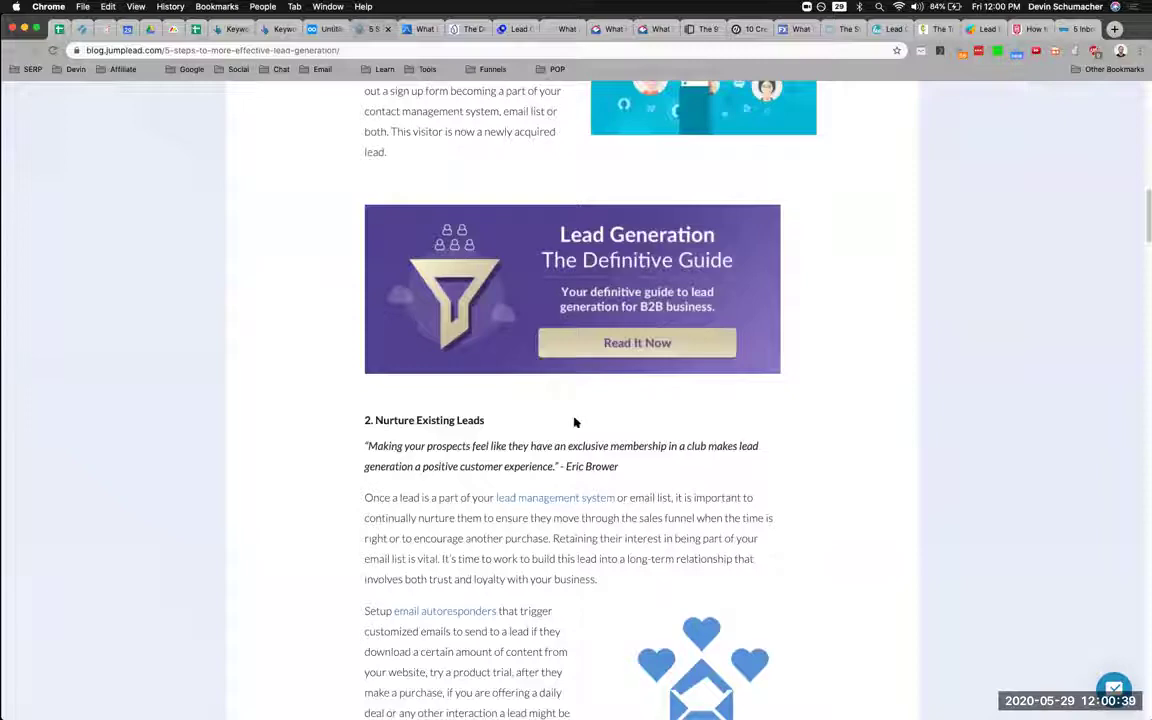
scroll(548, 428, "down", 6)
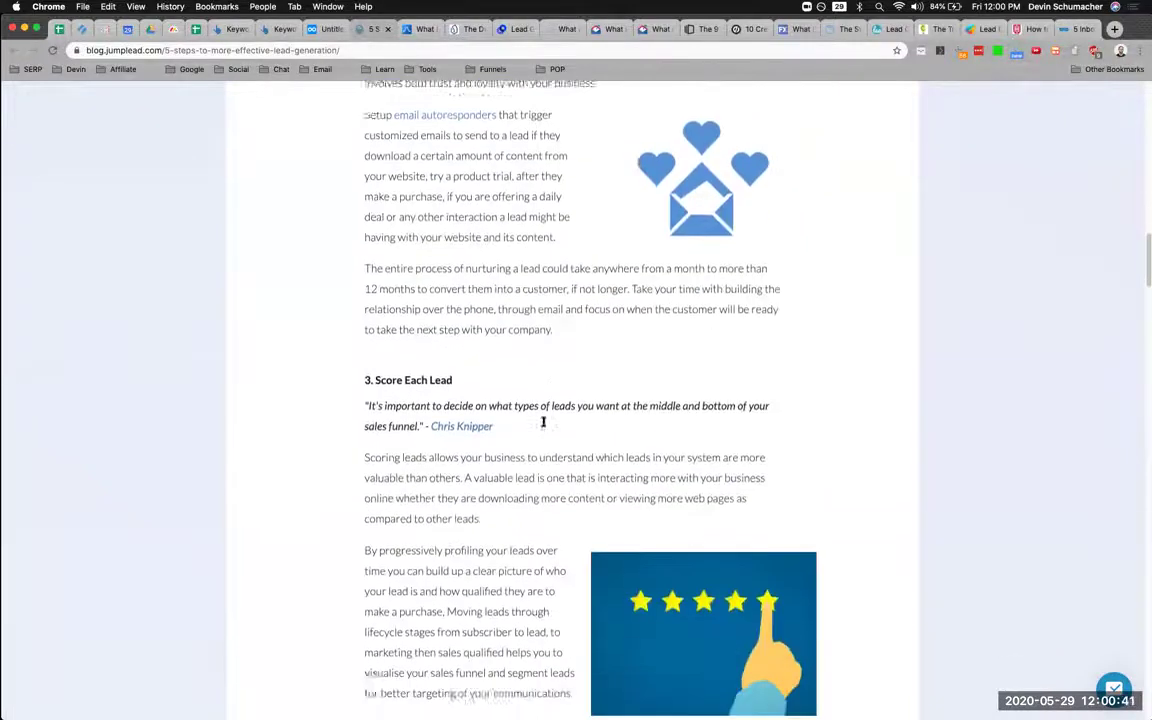
scroll(541, 423, "down", 5)
scroll(538, 400, "up", 12)
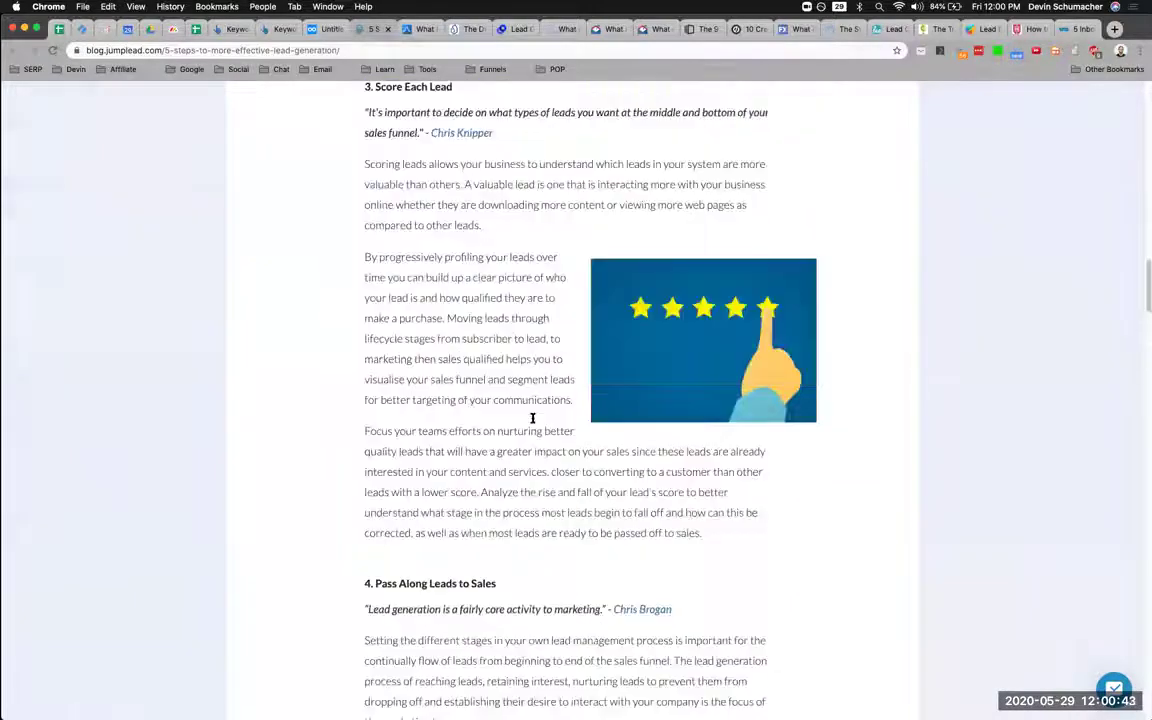
scroll(520, 320, "up", 7)
scroll(501, 309, "down", 4)
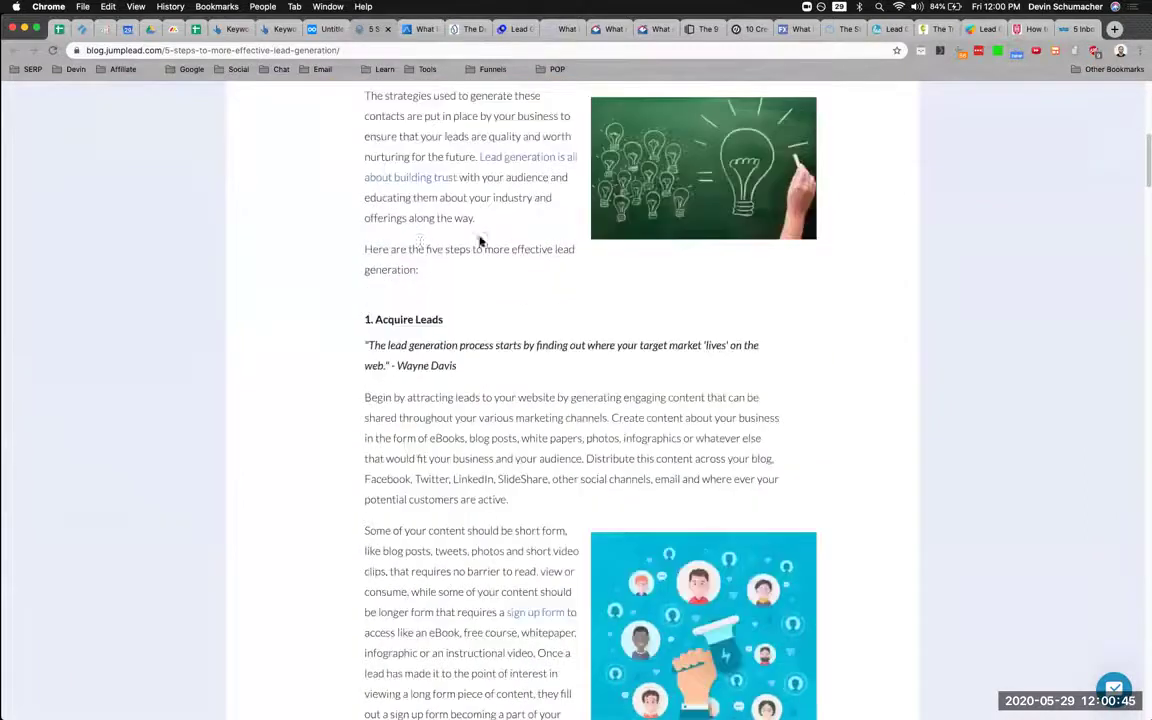
Return to the Dynalist outline and add "Acquire Leads" as the first sub-item under Lead Generation Process.
key("ctrl+shift+Tab")
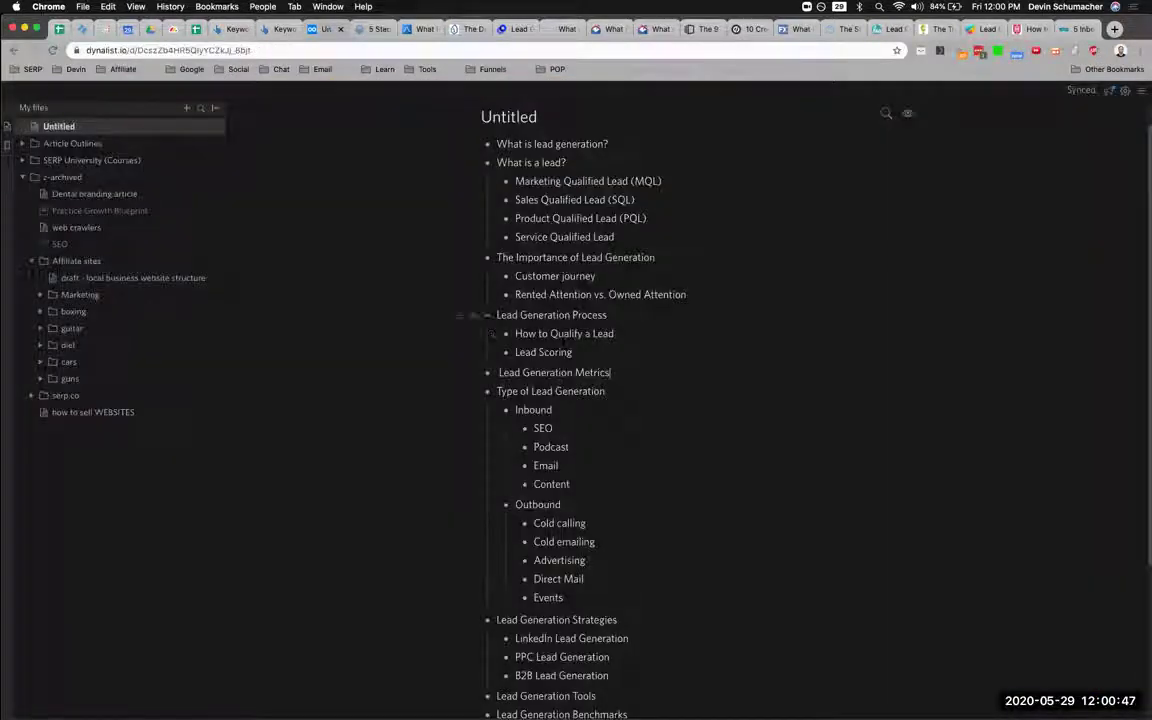
key("Return")
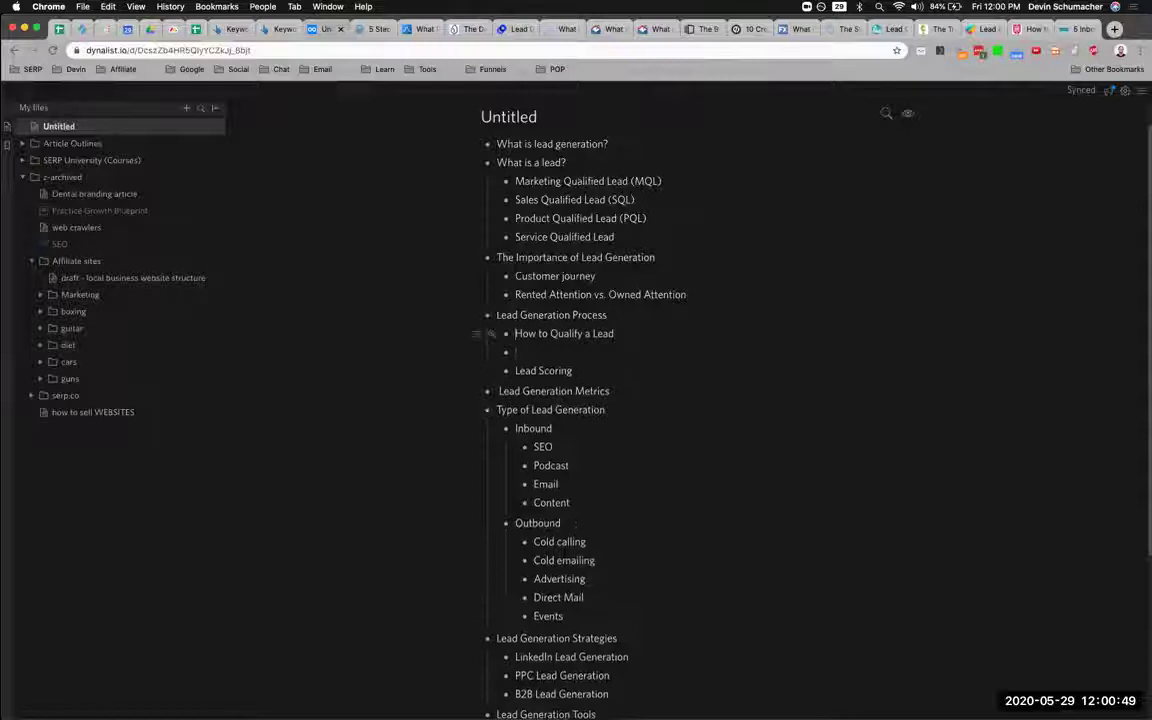
key("Up")
key("Return")
key("Up")
type("Acquire Leads")
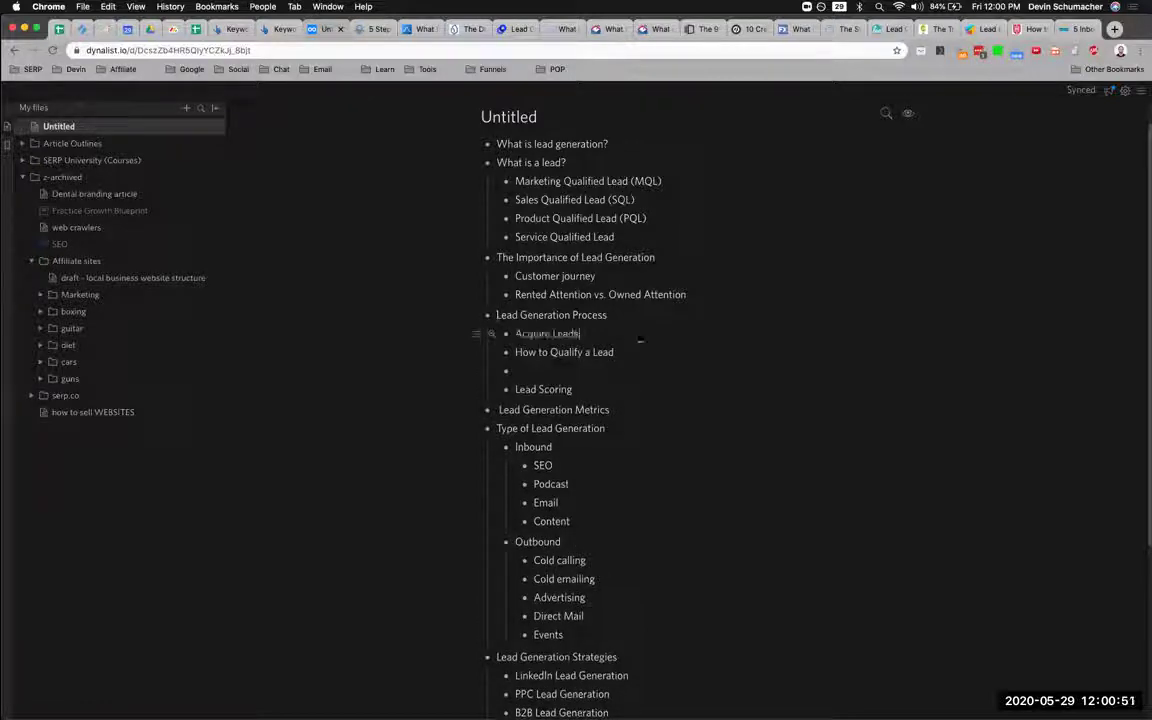
Check the second process step in the Jumplead article, shorten "Acquire Leads" to "Acquire" and add "Nurture" below it.
key("ctrl+Tab")
scroll(527, 360, "down", 10)
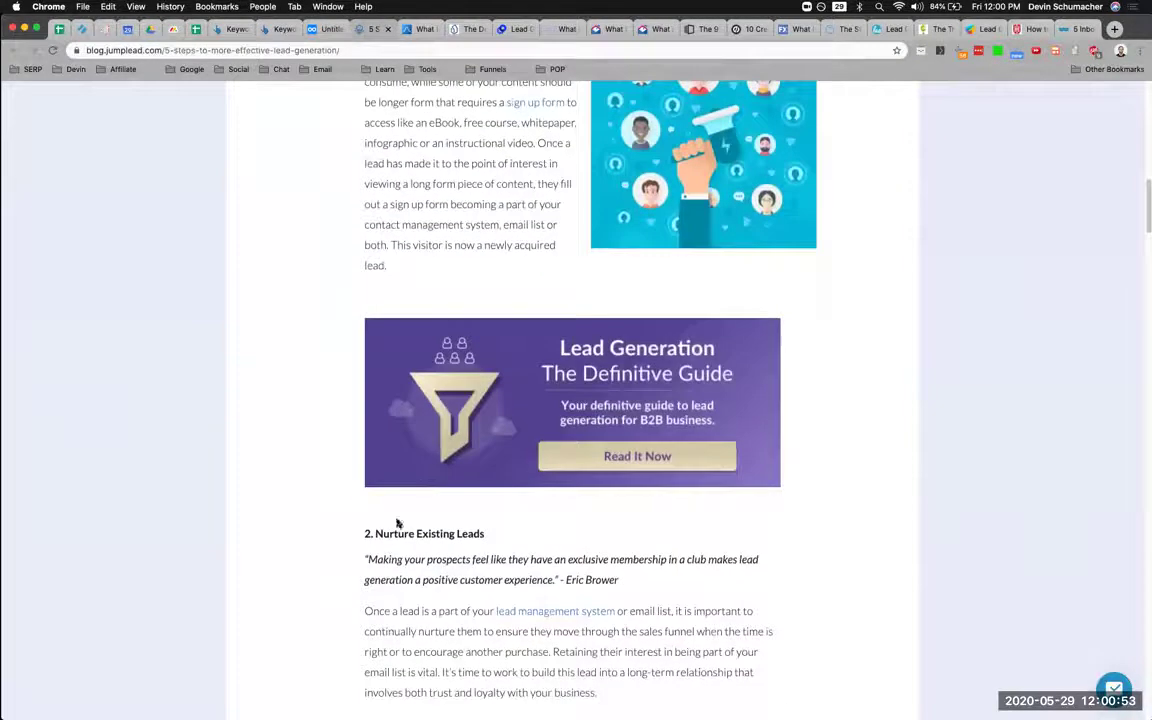
left_click_drag(374, 533, 473, 530)
key("super+c")
key("ctrl+shift+Tab")
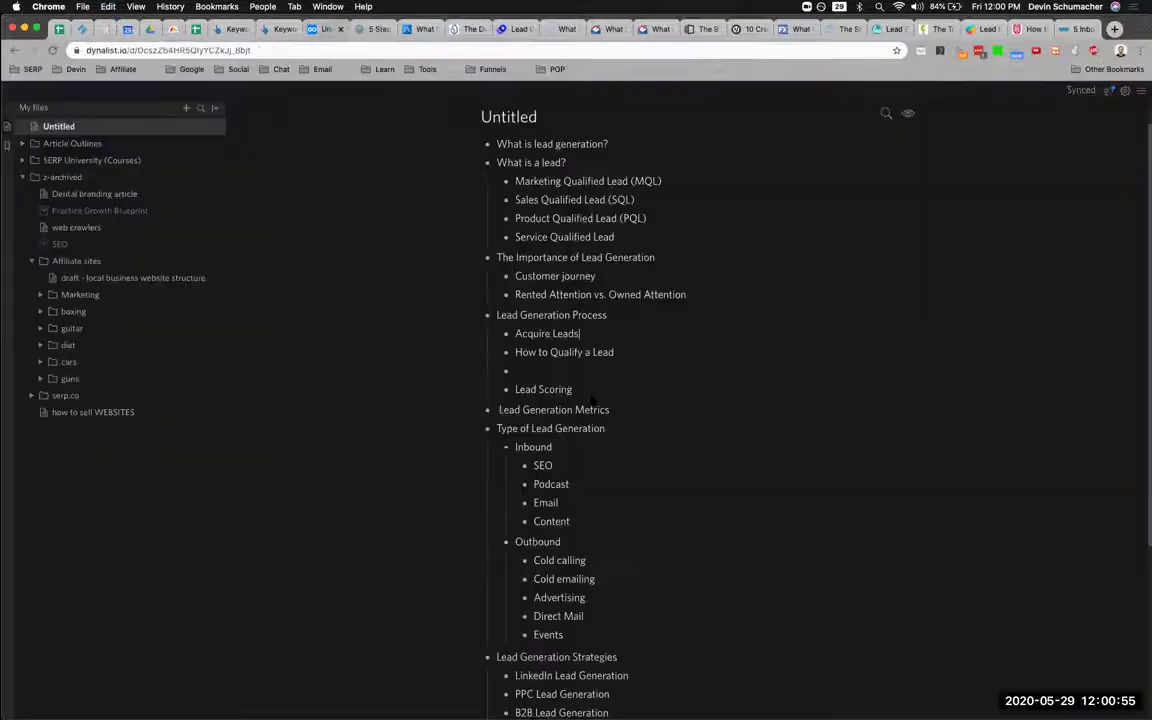
key("alt+BackSpace")
key("Return")
type("Nurture")
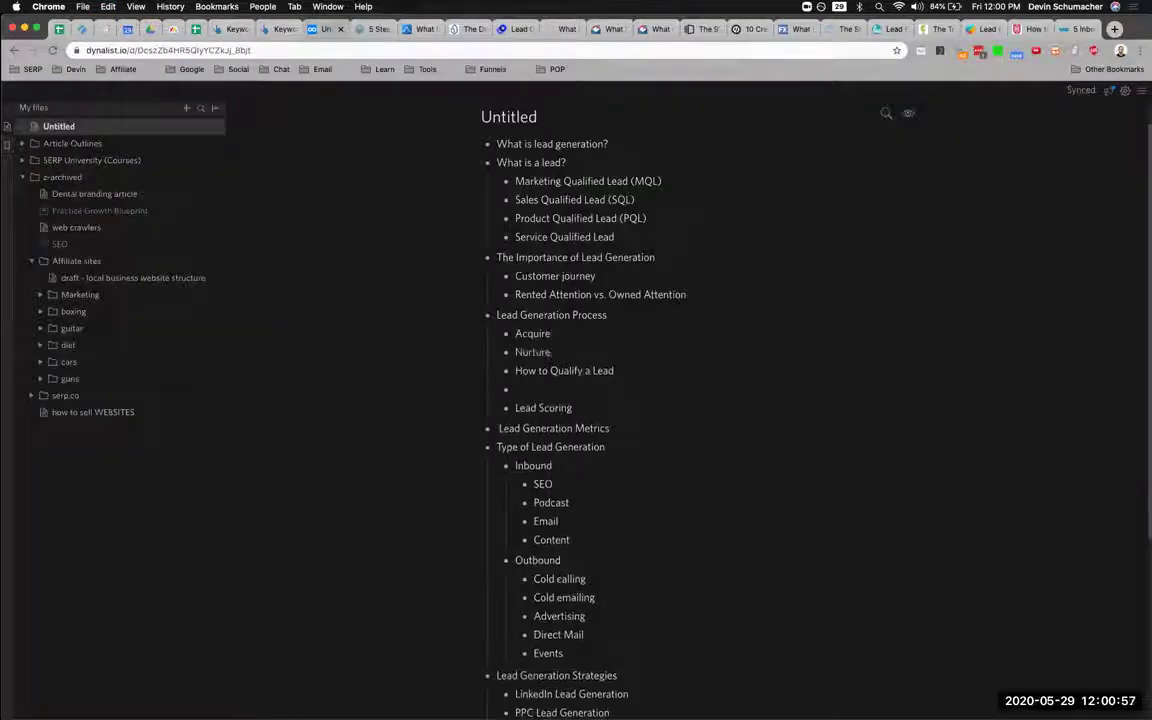
Insert "Identify" and "Qualify" as sub-items above "Acquire" under Lead Generation Process.
key("ctrl+shift+Tab")
key("ctrl+Tab")
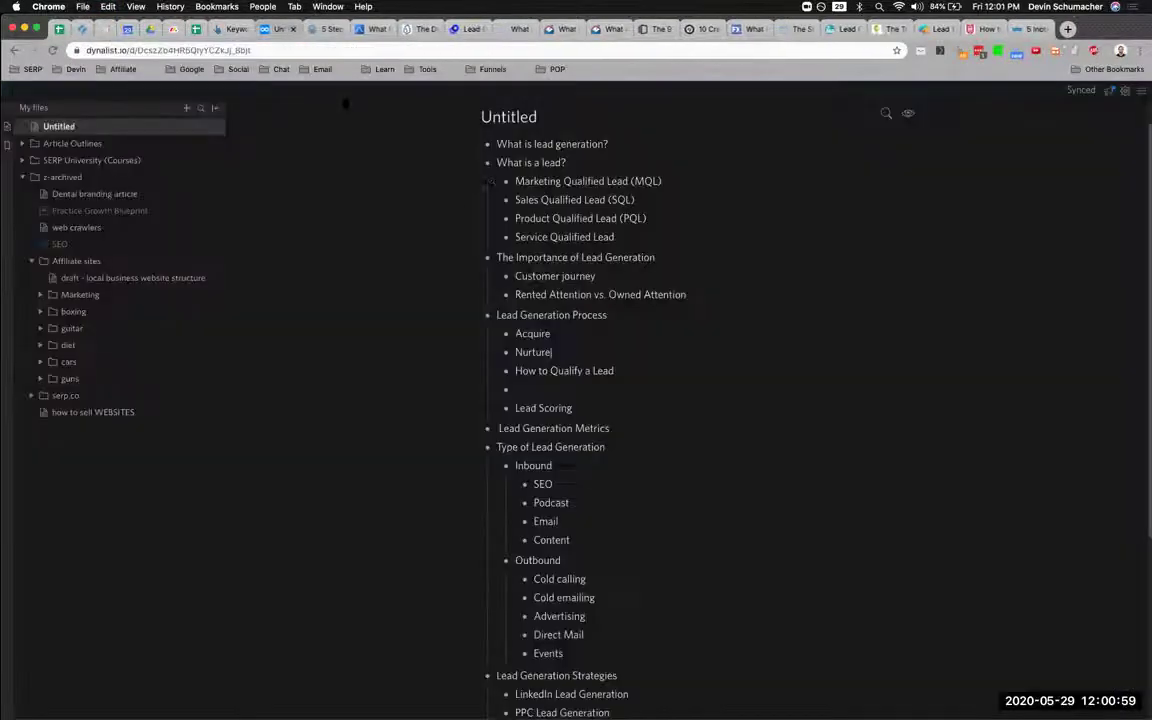
left_click_drag(516, 371, 614, 371)
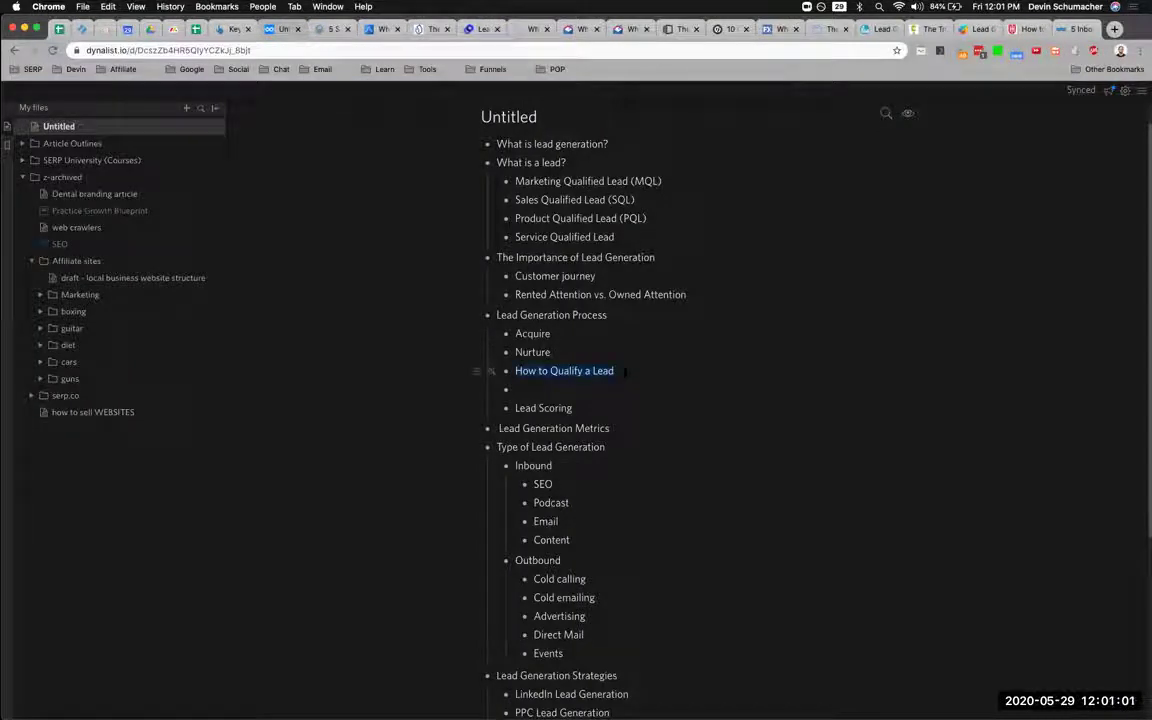
key("super+c")
left_click(516, 334)
key("Return")
type("Ident")
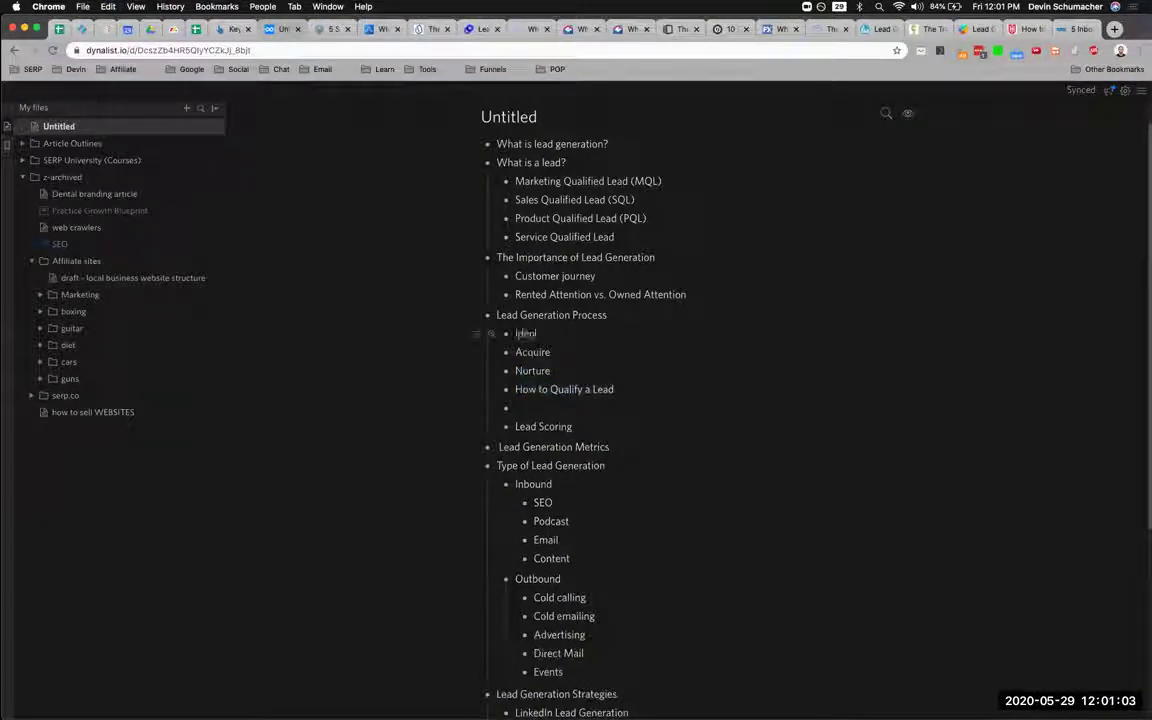
type("ify")
key("Return")
type("Q")
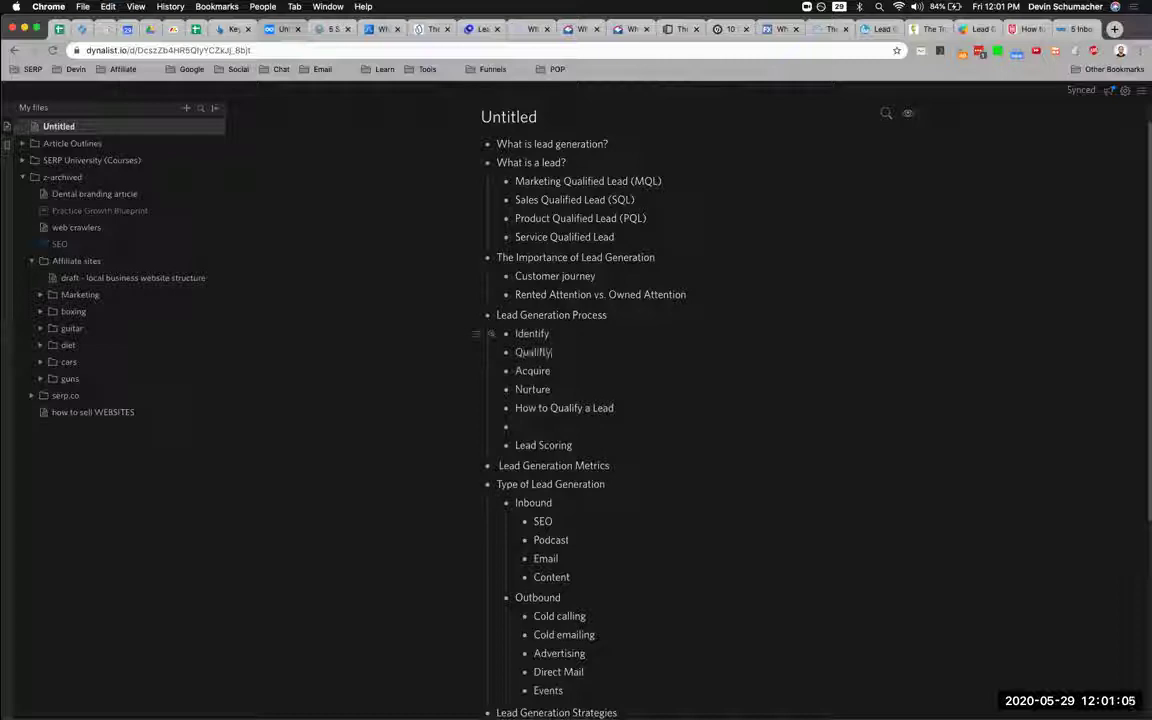
Clear the text of the "How to Qualify a Lead" sub-item below "Nurture".
key("Down")
key("Down")
key("Down")
key("super+a")
key("BackSpace")
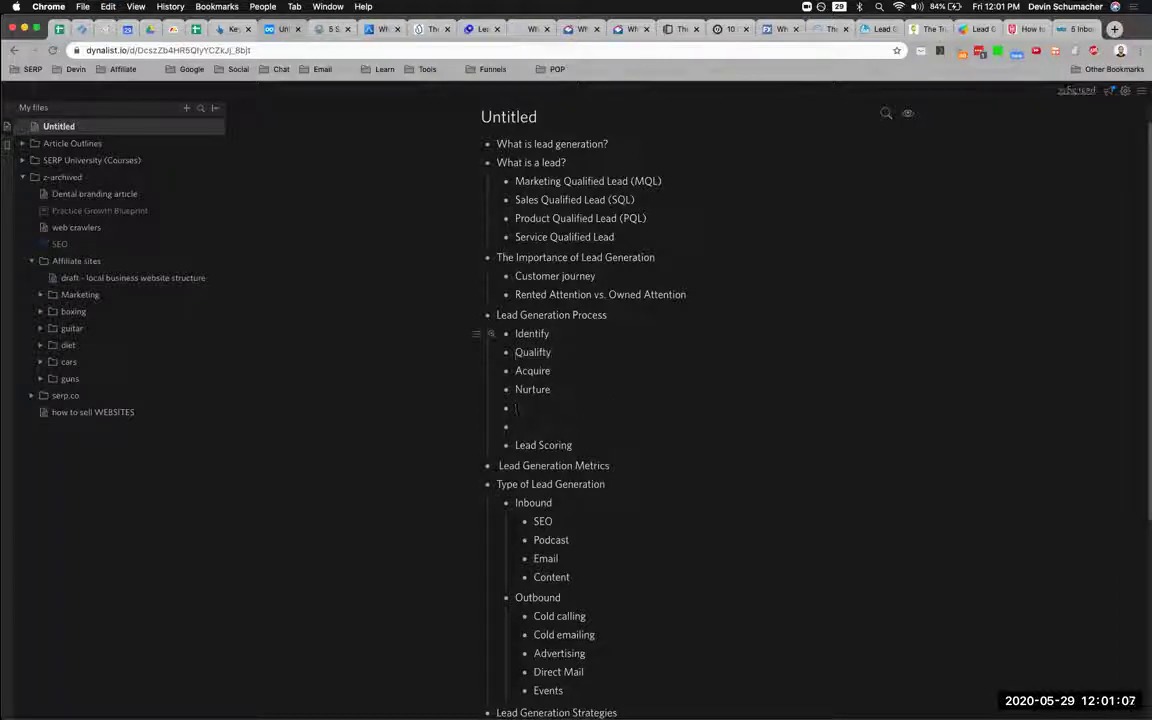
Correct the spelling of "Qualify" and place it between "Acquire" and "Nurture", removing its entry above "Acquire".
double_click(533, 352)
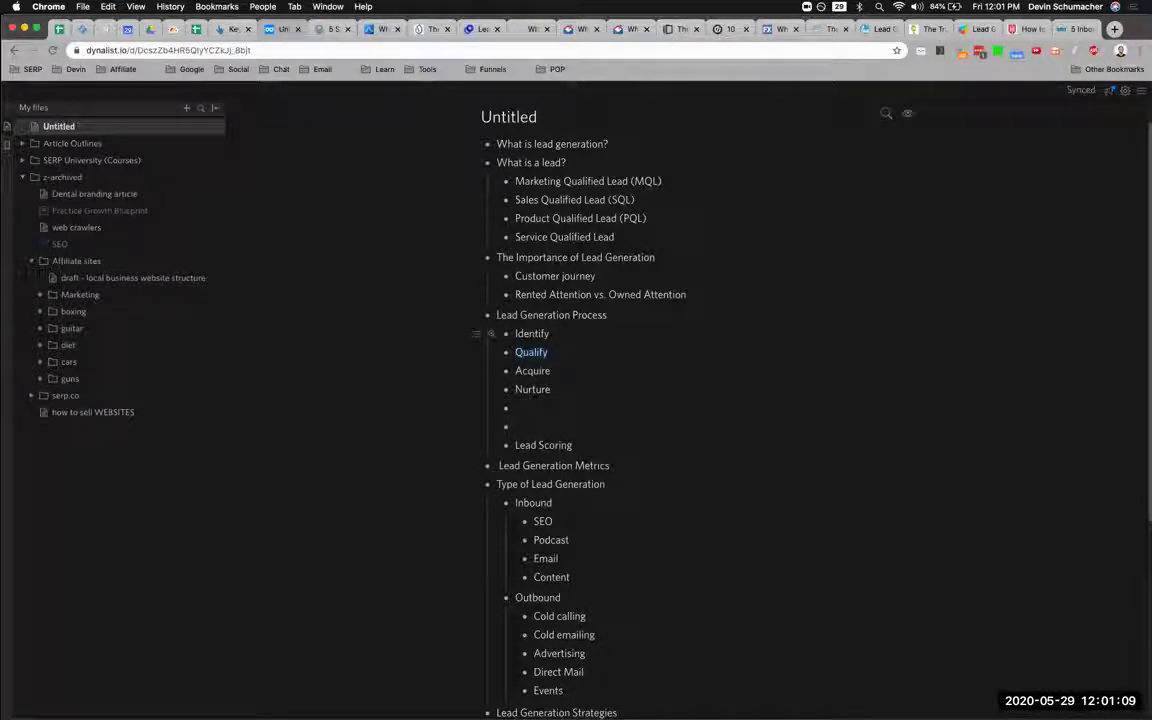
key("Down")
key("Return")
key("super+Up")
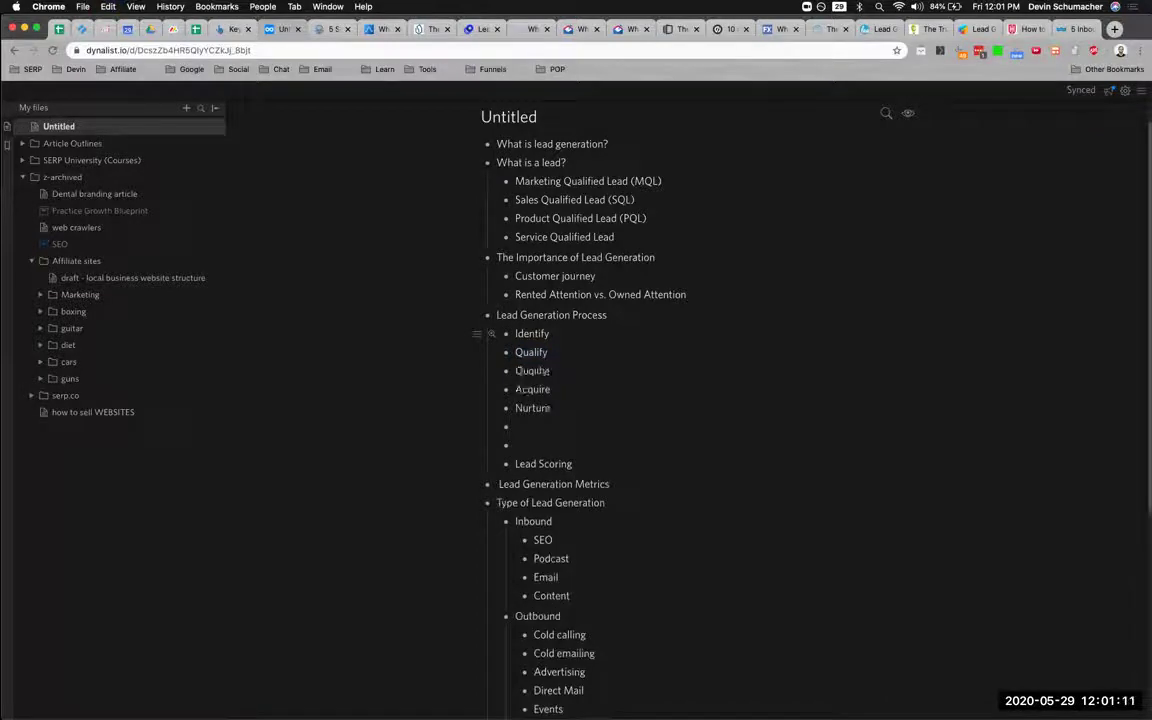
left_click_drag(527, 391, 531, 389)
key("BackSpace")
key("BackSpace")
key("BackSpace")
key("BackSpace")
key("BackSpace")
key("BackSpace")
key("BackSpace")
key("BackSpace")
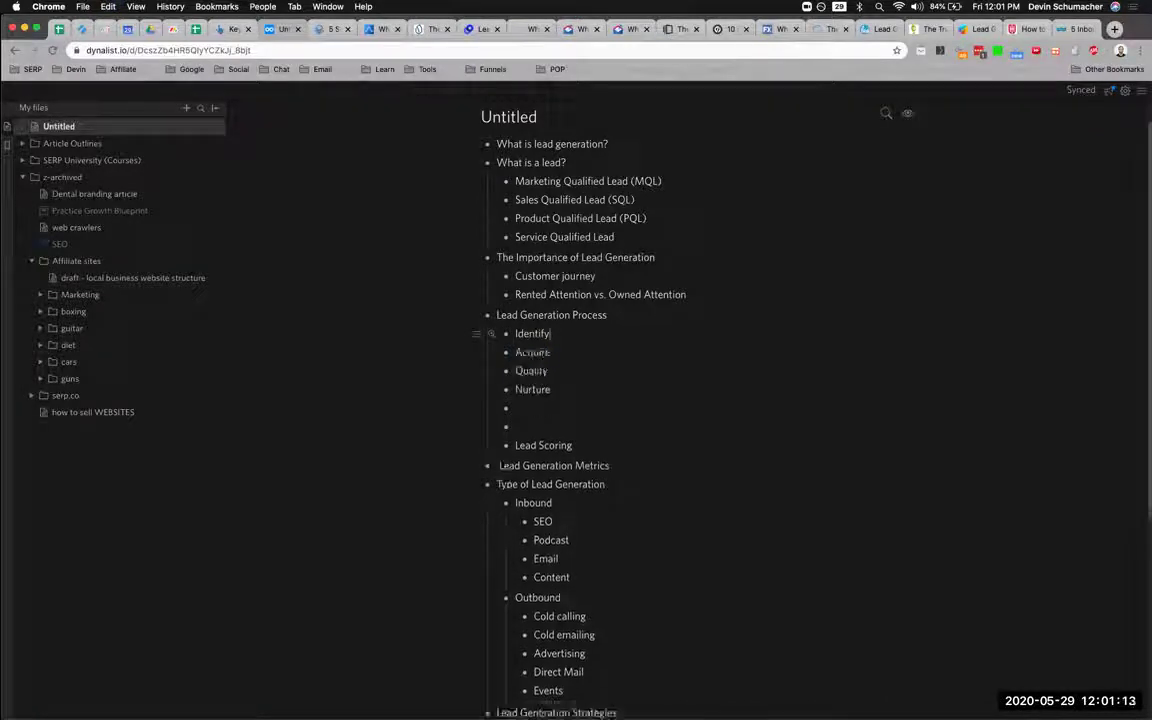
Check the remaining process steps in the Jumplead article and add "Score" and "Close / pass to sales" after "Nurture".
key("ctrl+Tab")
scroll(522, 458, "down", 5)
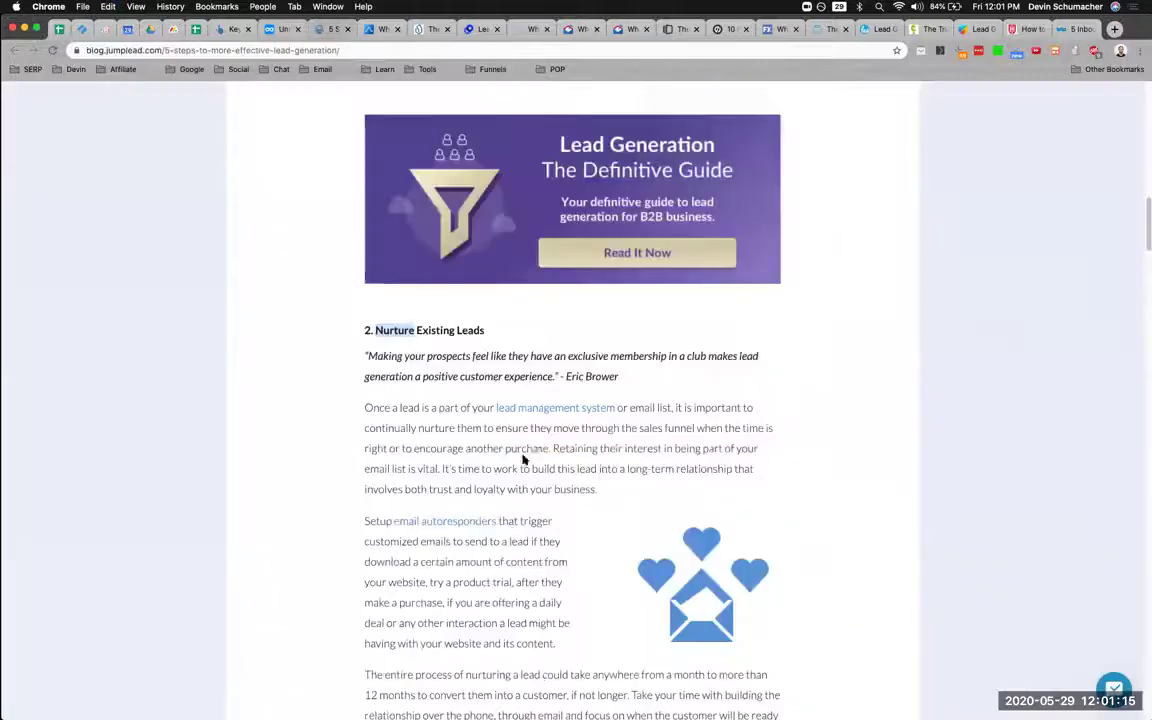
scroll(395, 415, "down", 10)
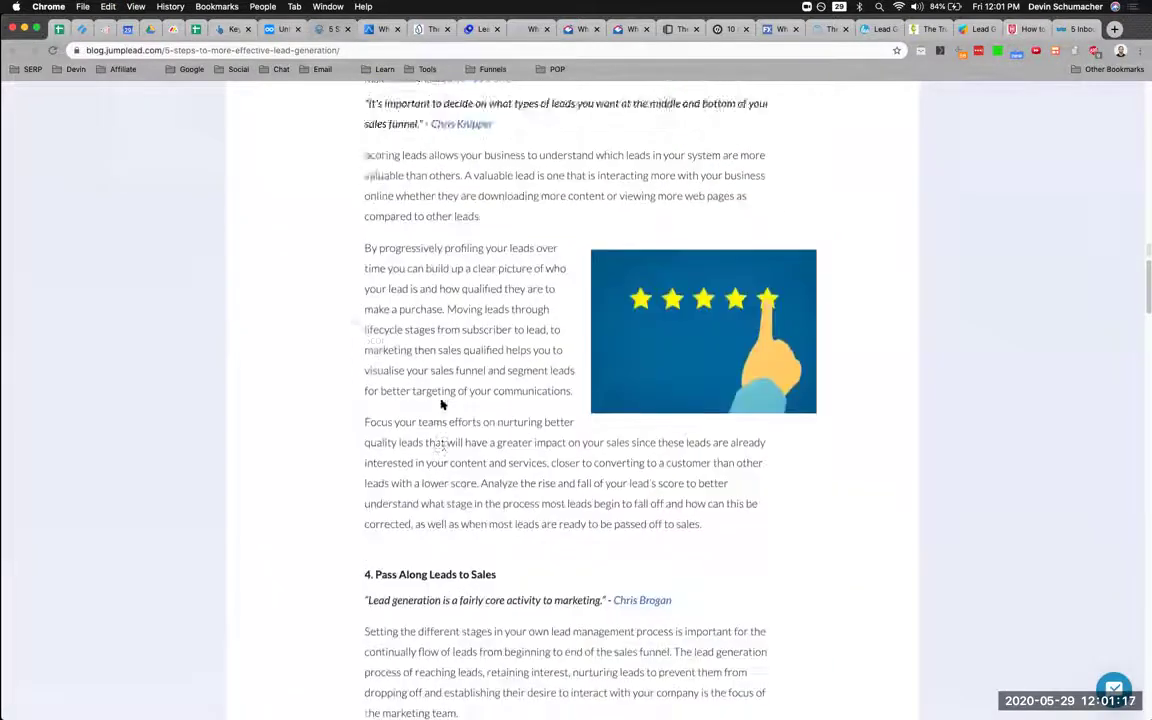
scroll(457, 407, "down", 7)
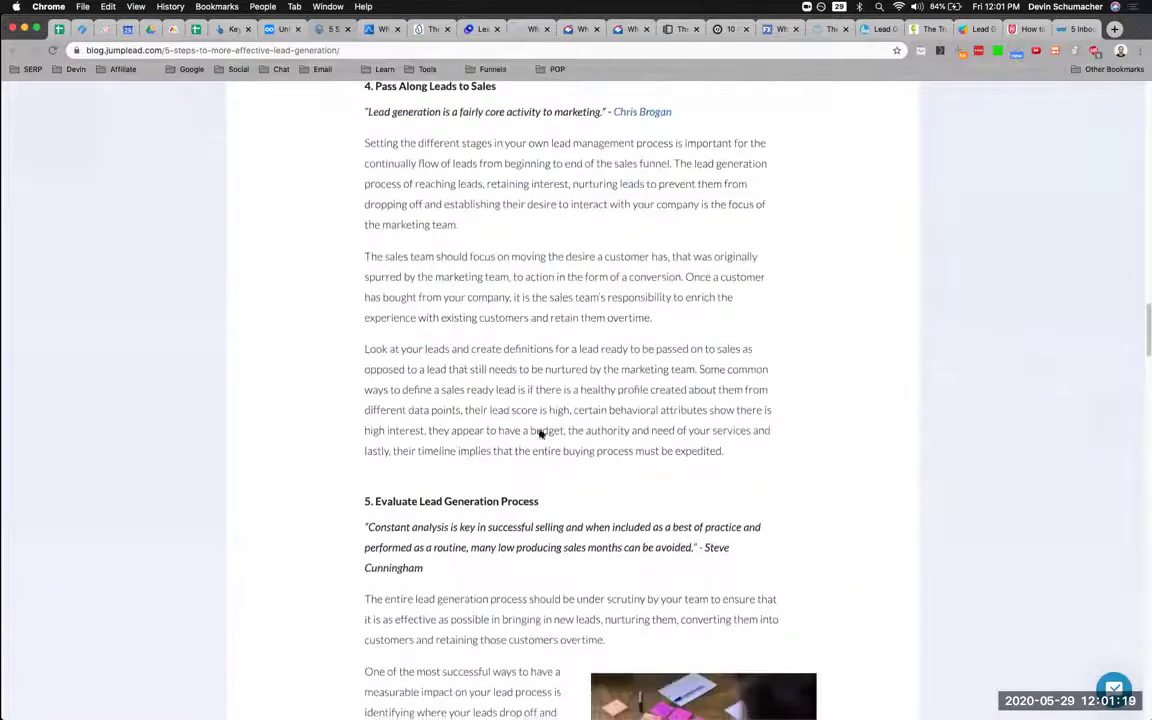
key("ctrl+shift+Tab")
type("Score")
key("Return")
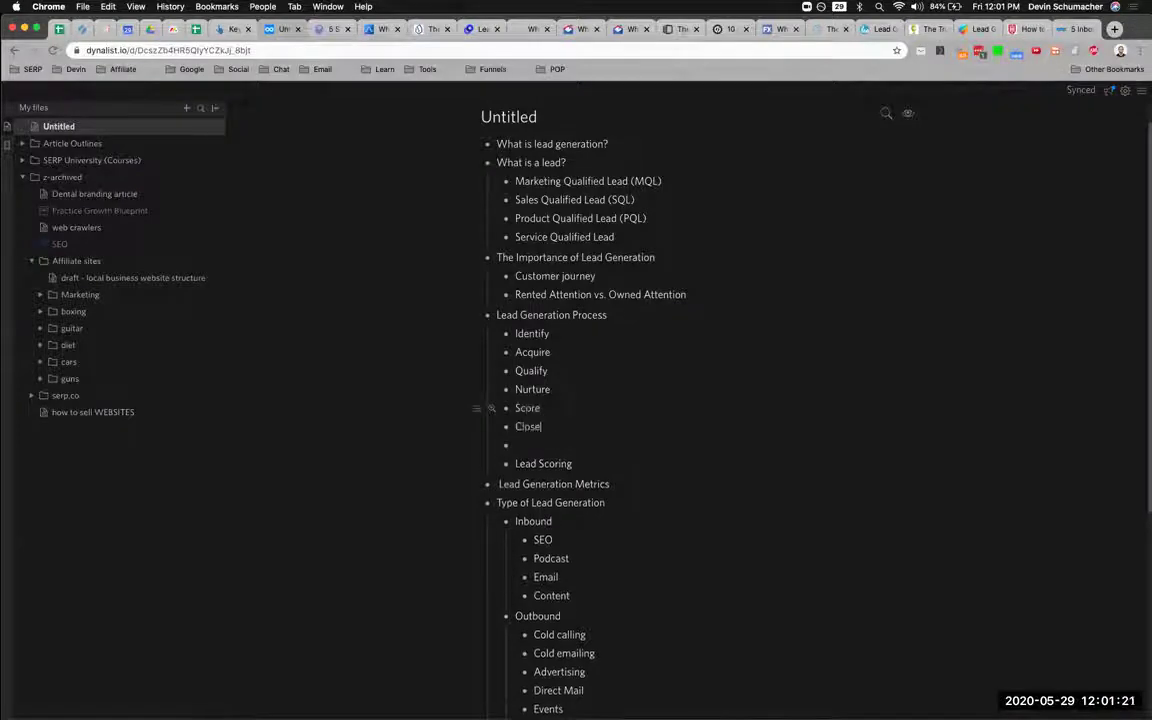
type("Close / pass to salez")
Review the funnel stages in the Jumplead article and nest "TOF", "MOF" and "BOF" under Customer journey in the outline.
key("ctrl+Tab")
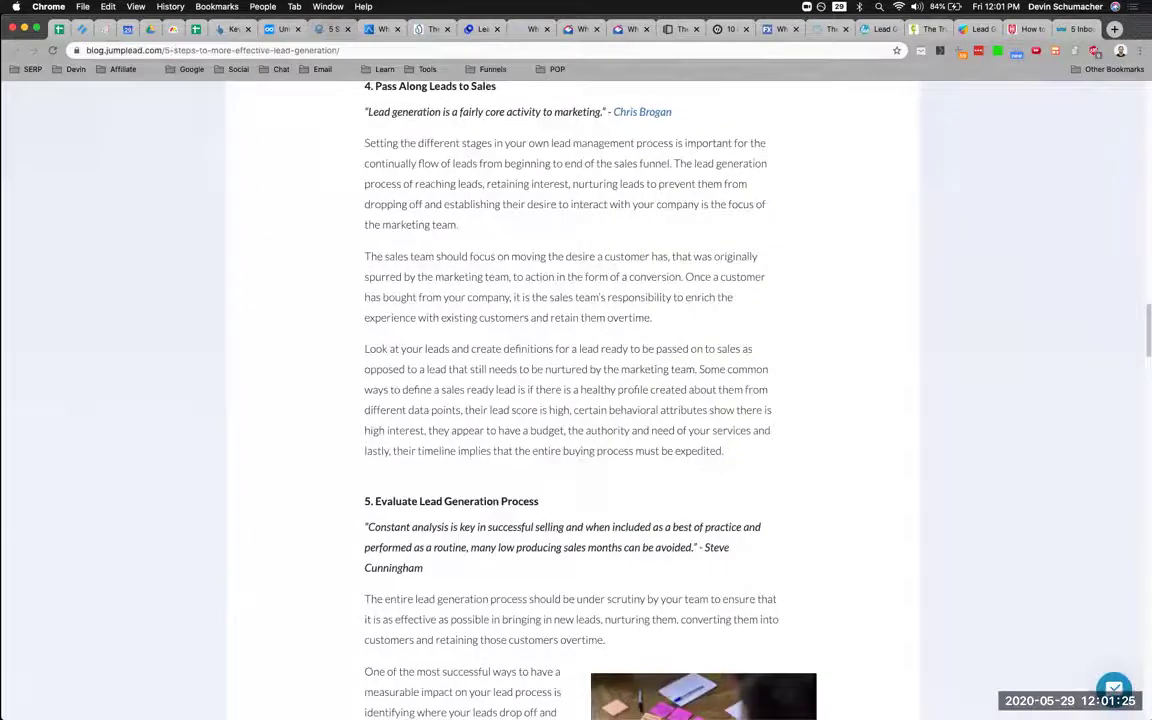
scroll(531, 400, "down", 10)
scroll(729, 175, "down", 10)
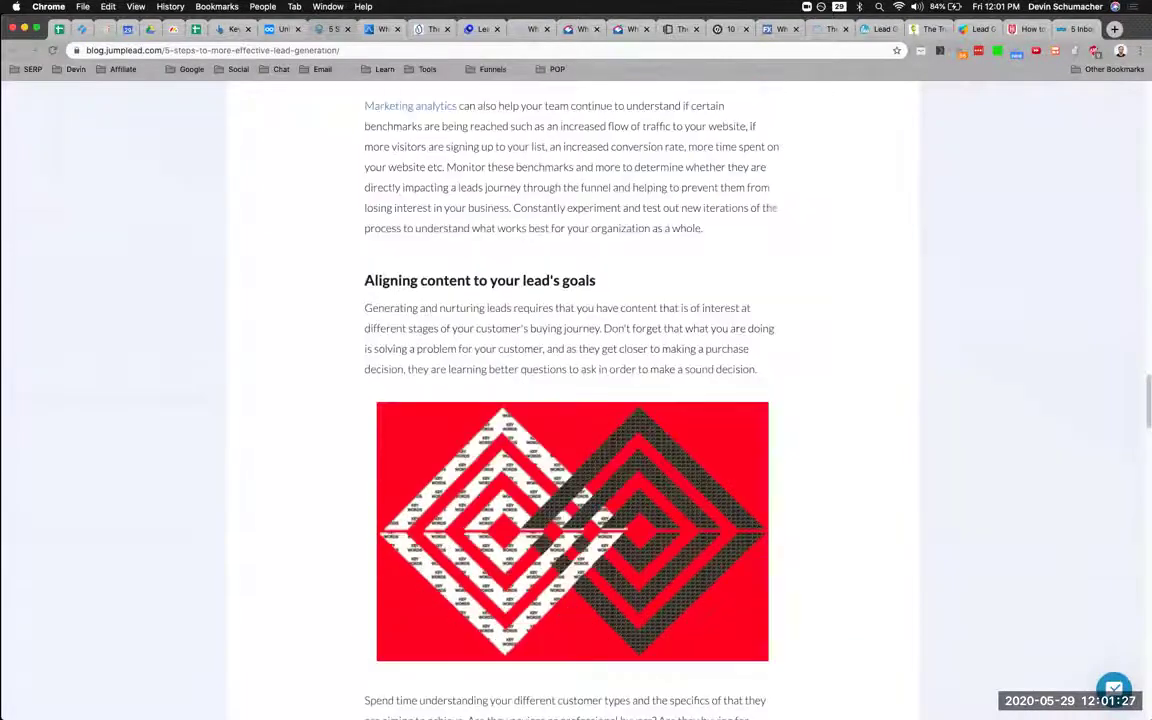
scroll(729, 175, "down", 15)
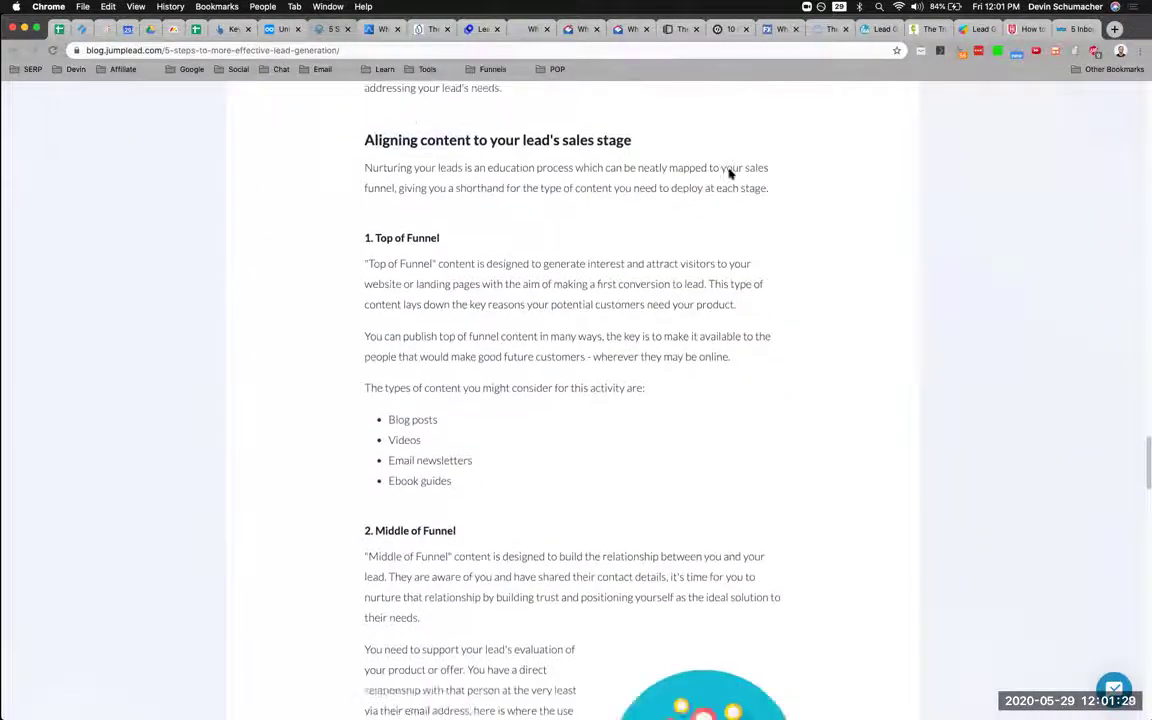
scroll(465, 122, "up", 10)
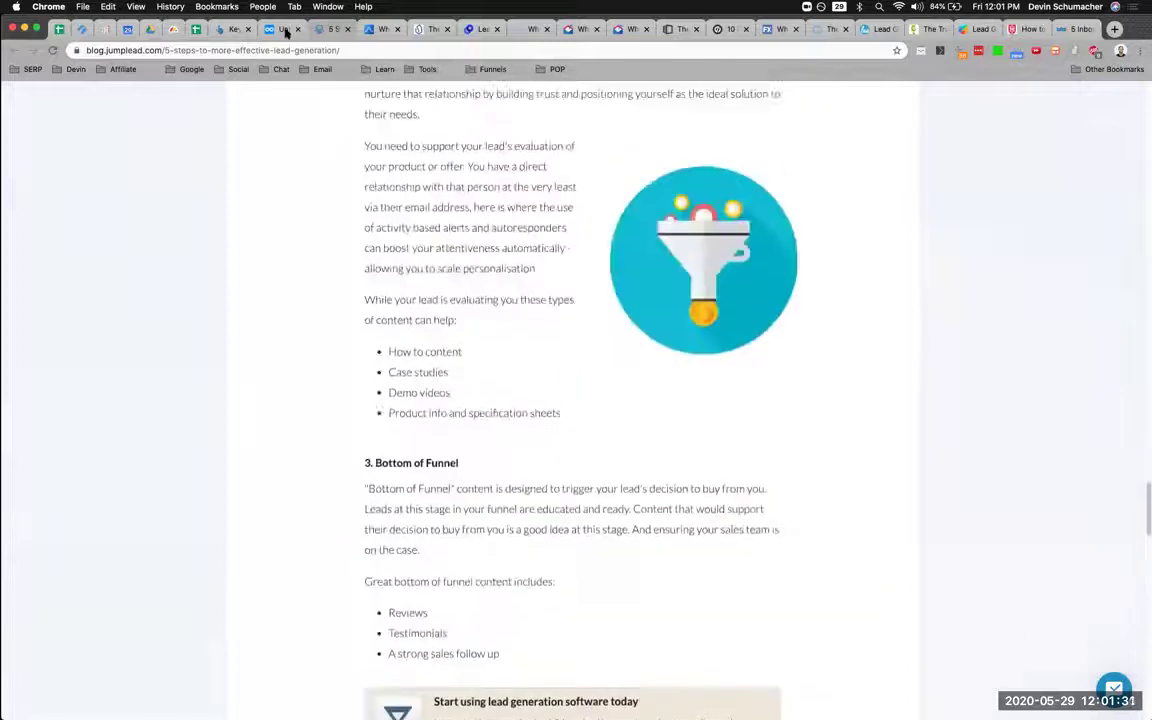
key("ctrl+shift+Tab")
left_click(621, 271)
key("Return")
key("Tab")
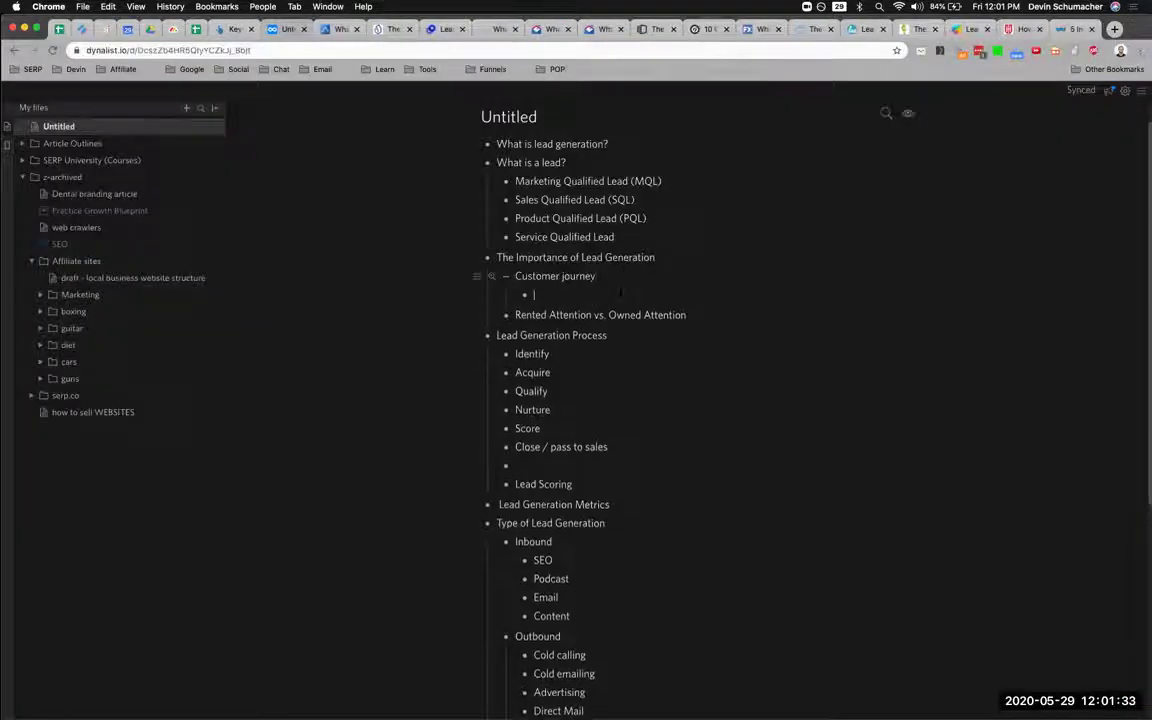
type("TOF")
key("Return")
type("MOF")
key("Return")
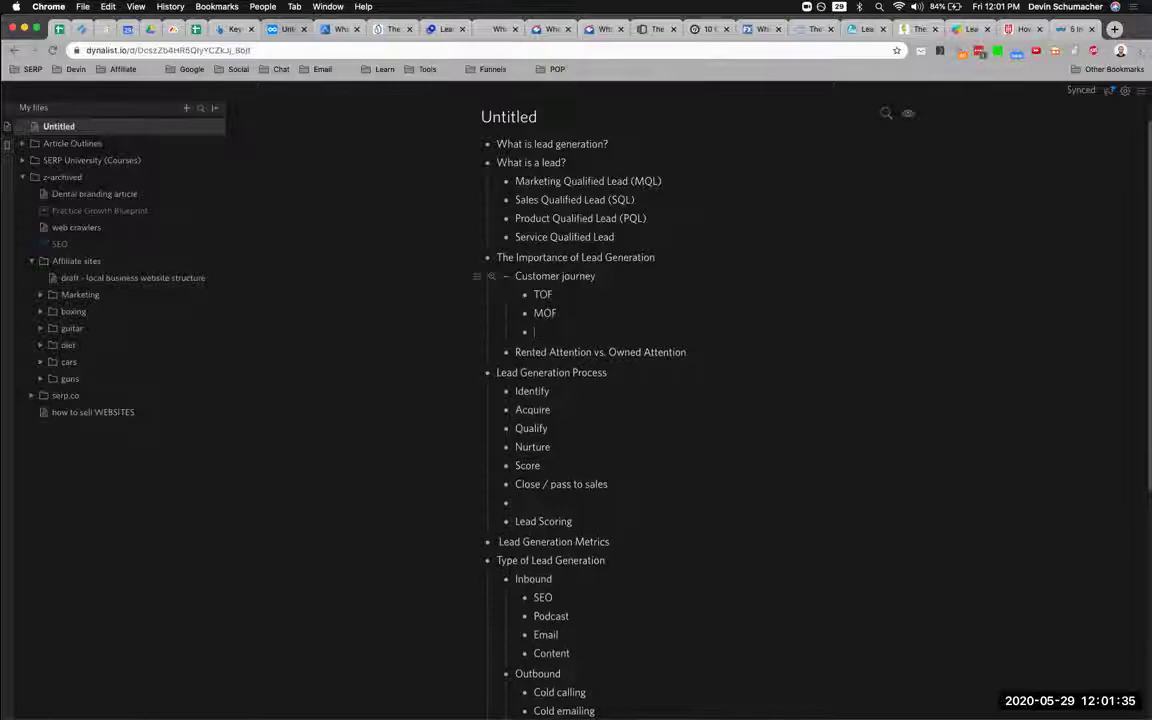
type("BOF")
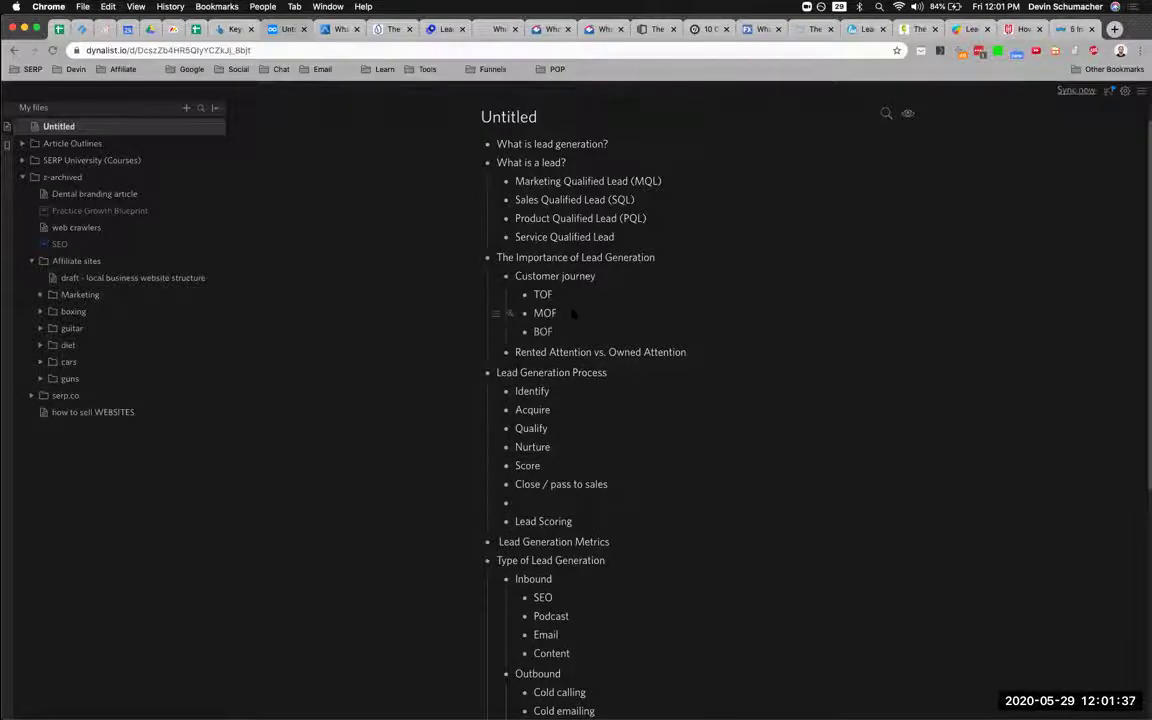
Add the Albacross heading "How does lead generation work? How do I generate leads?" as a top-level item with the article's URL as its note.
key("ctrl+Tab")
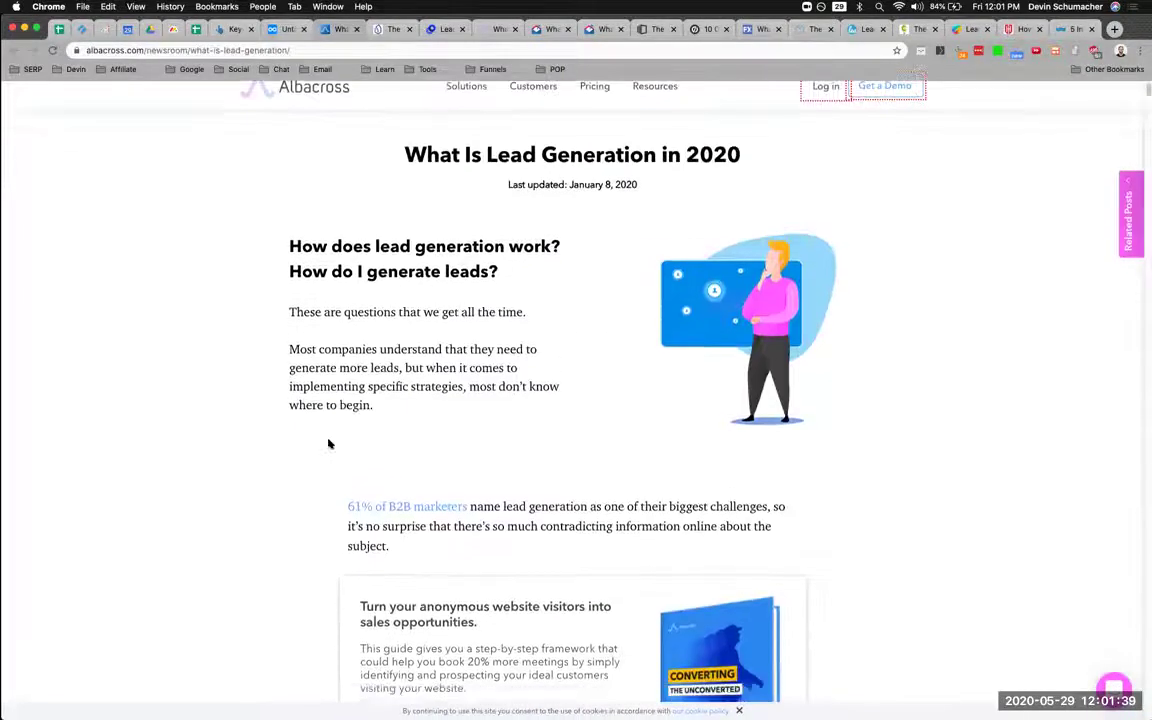
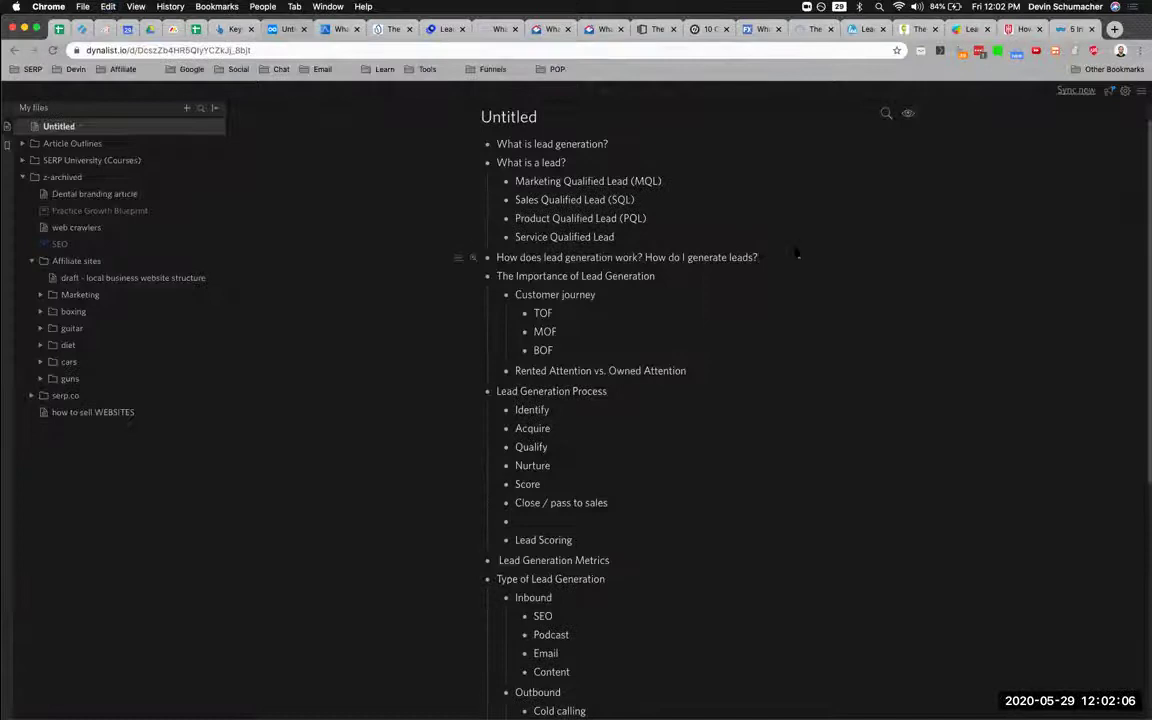
left_click(324, 31)
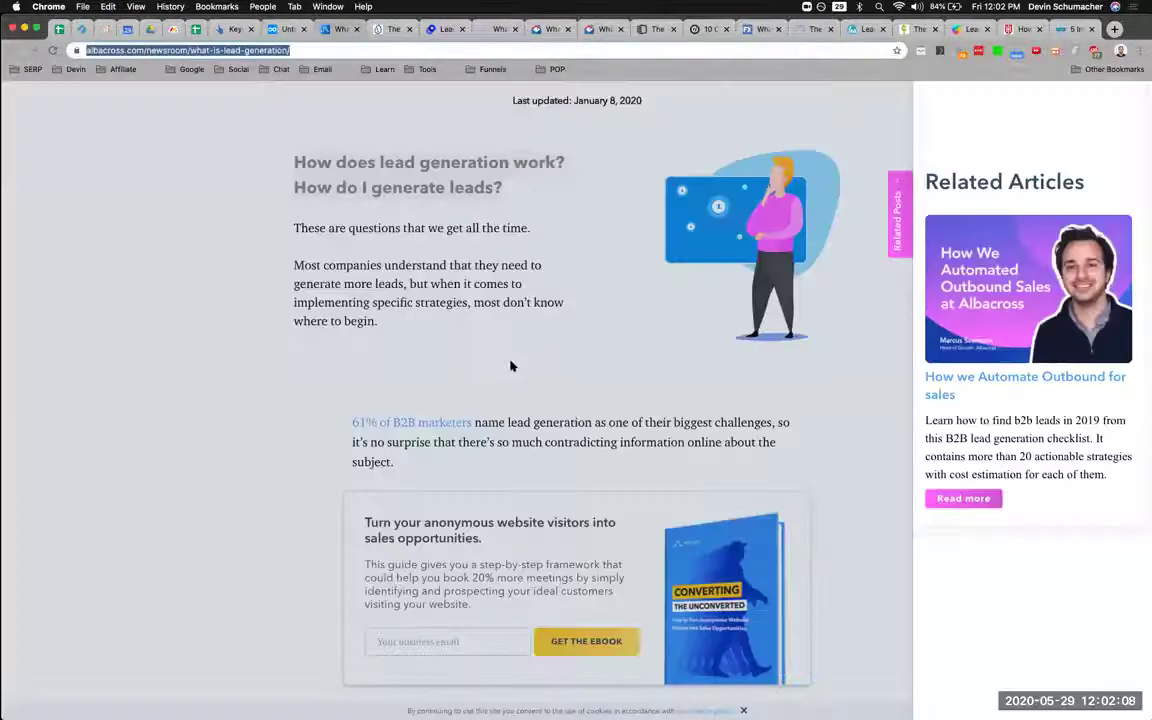
Review the Albacross chapters through "Lead Generation Channels" and move "Type of Lead Generation" with its sub-items above "Lead Generation Process" in the outline.
scroll(510, 363, "down", 5)
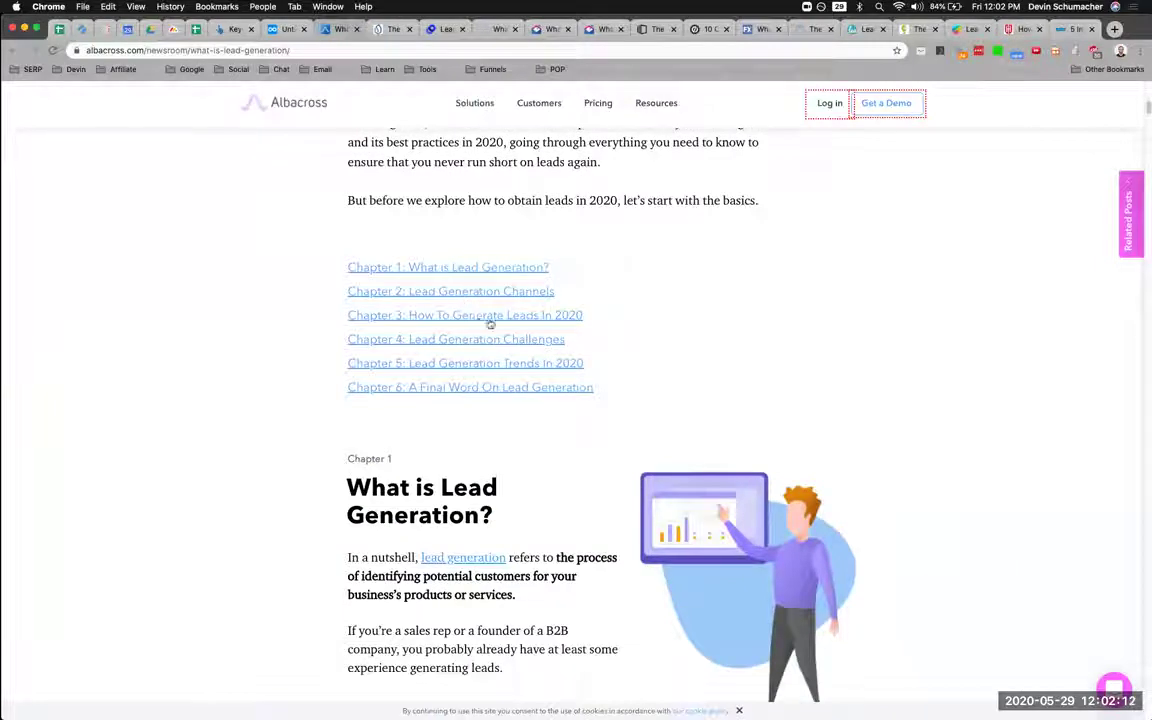
scroll(465, 270, "down", 8)
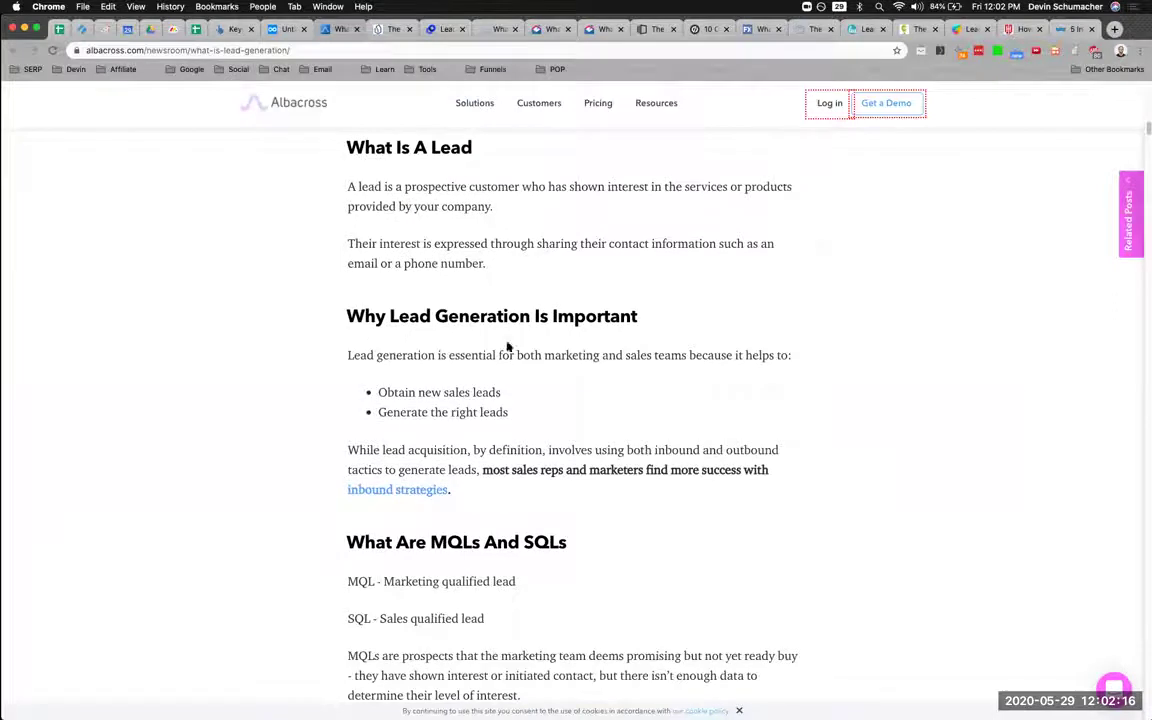
scroll(507, 347, "down", 8)
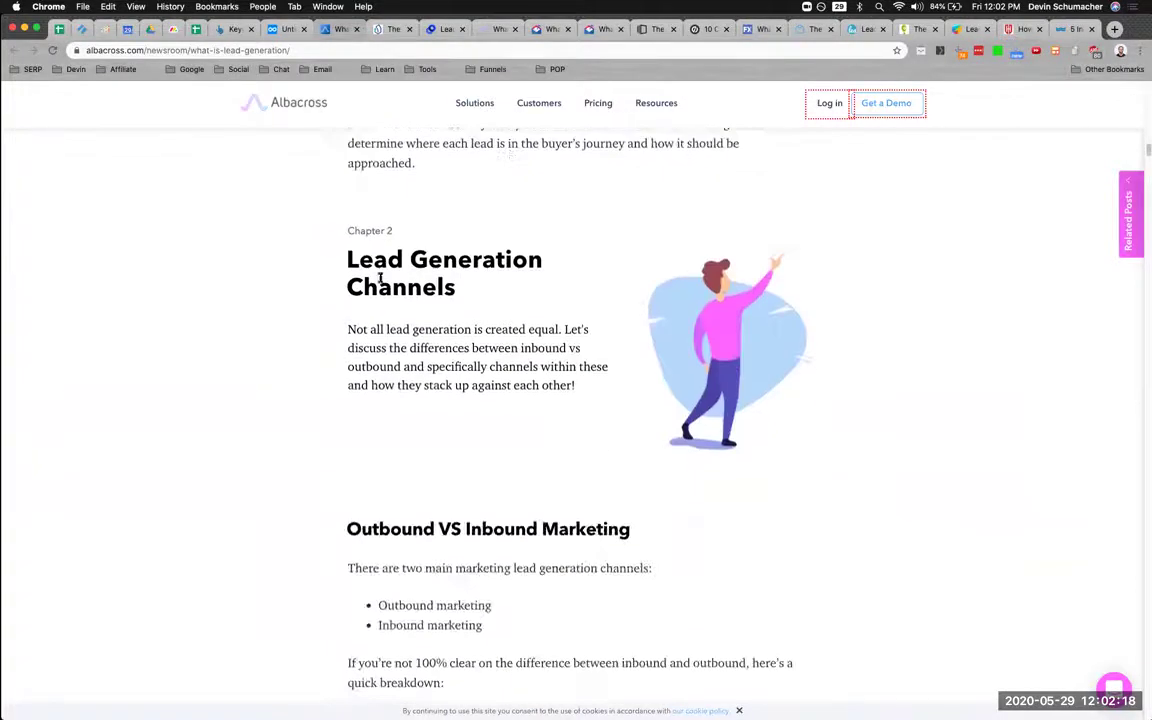
left_click_drag(330, 262, 485, 288)
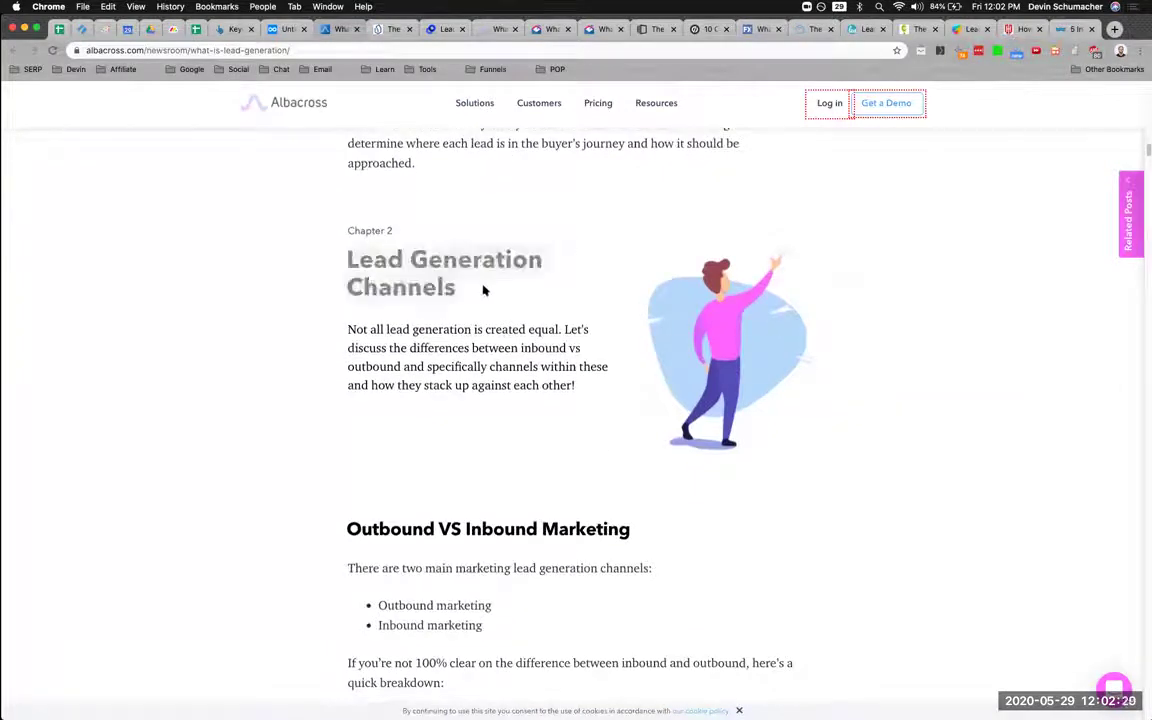
scroll(484, 290, "down", 3)
left_click(273, 30)
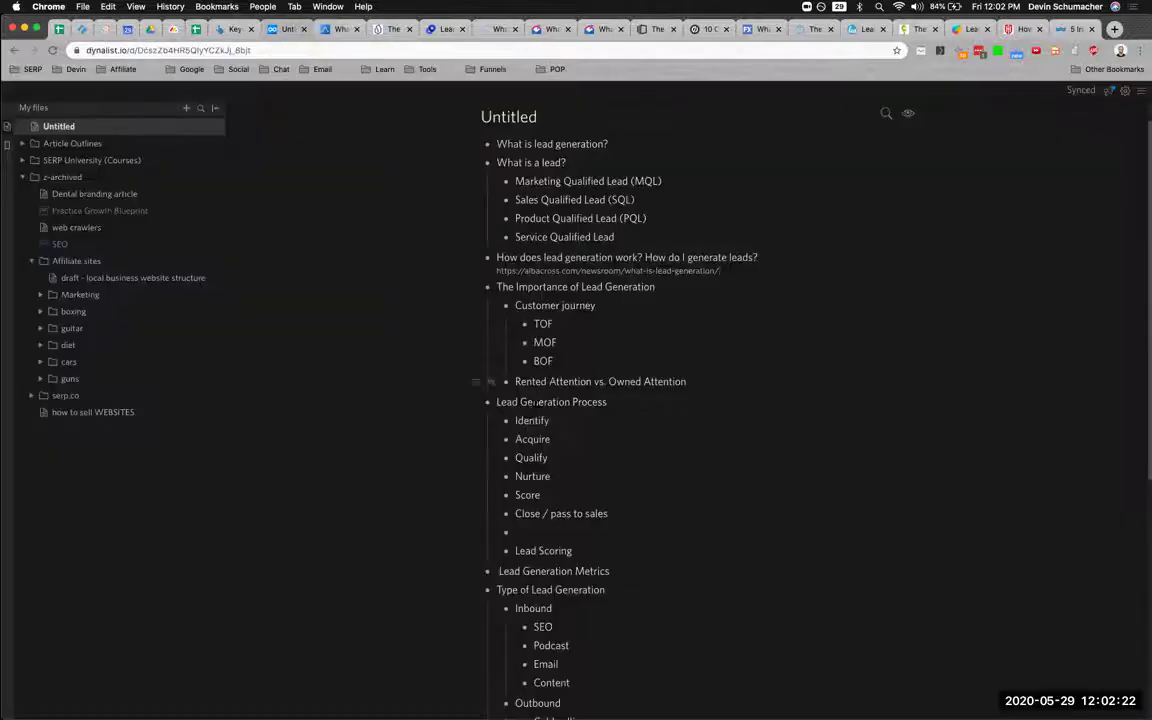
scroll(429, 343, "down", 4)
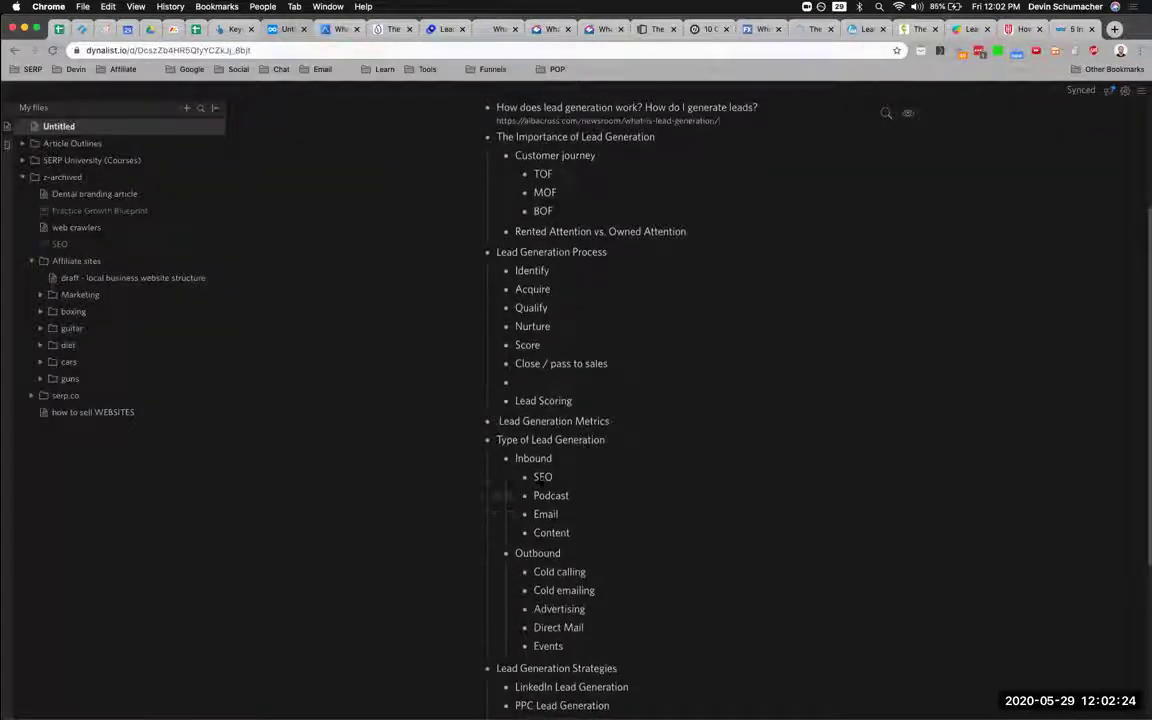
scroll(490, 530, "up", 4)
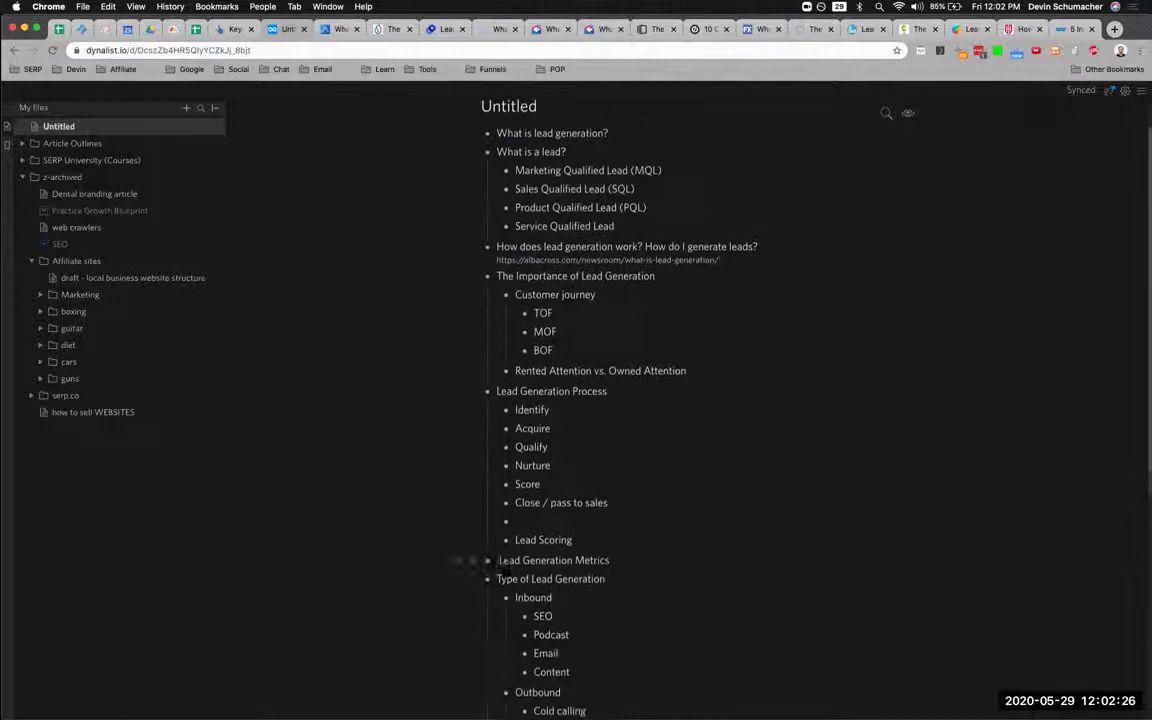
left_click_drag(490, 620, 483, 428)
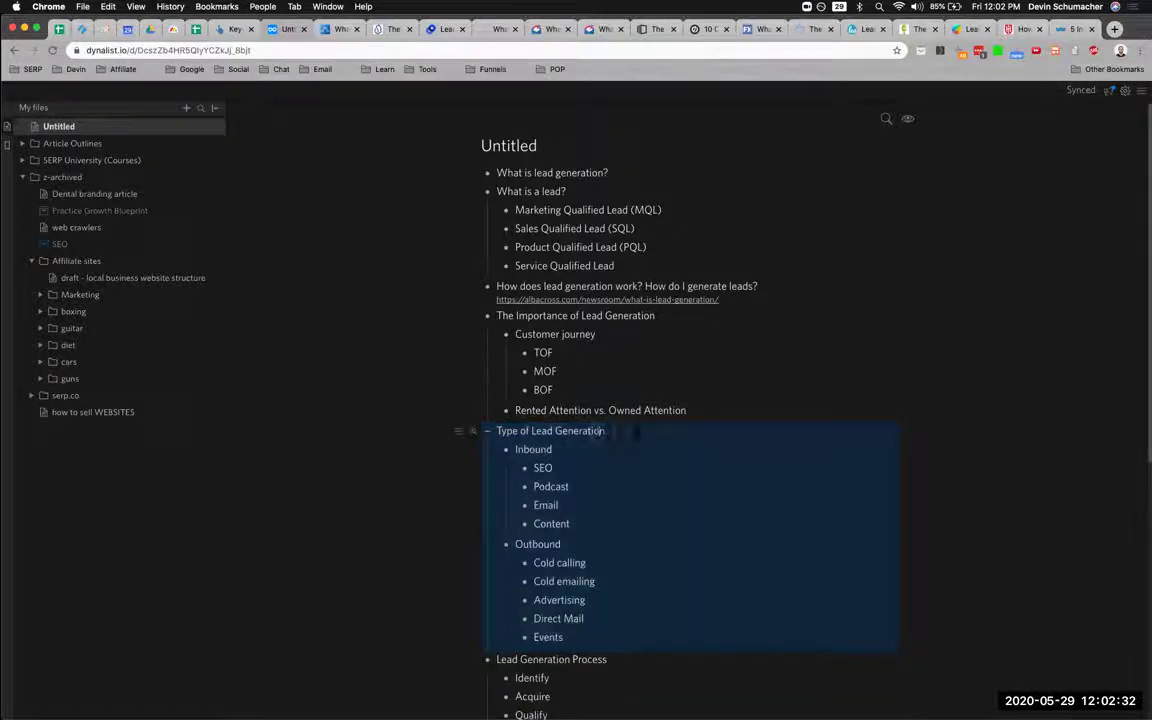
Rename "Type of Lead Generation" as "Lead Generation Channels" and add "Inbound vs Outbound" as its first sub-item.
triple_click(497, 431)
type("Lead Gener")
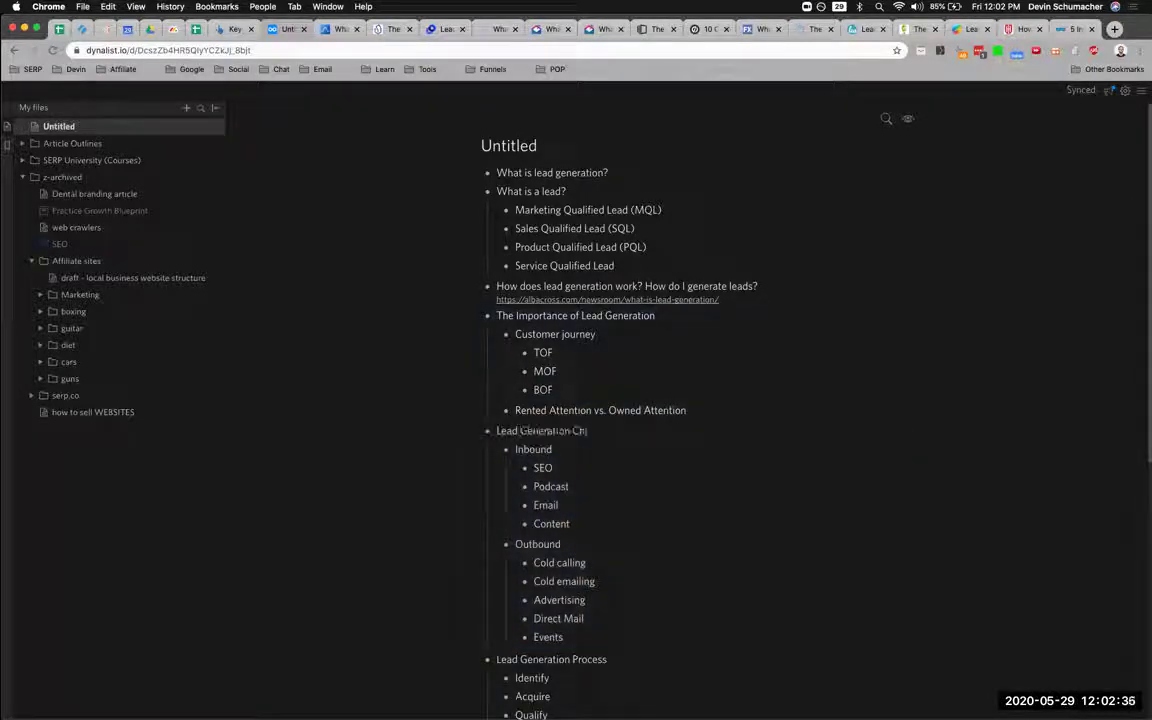
key("ctrl+Tab")
scroll(446, 320, "down", 5)
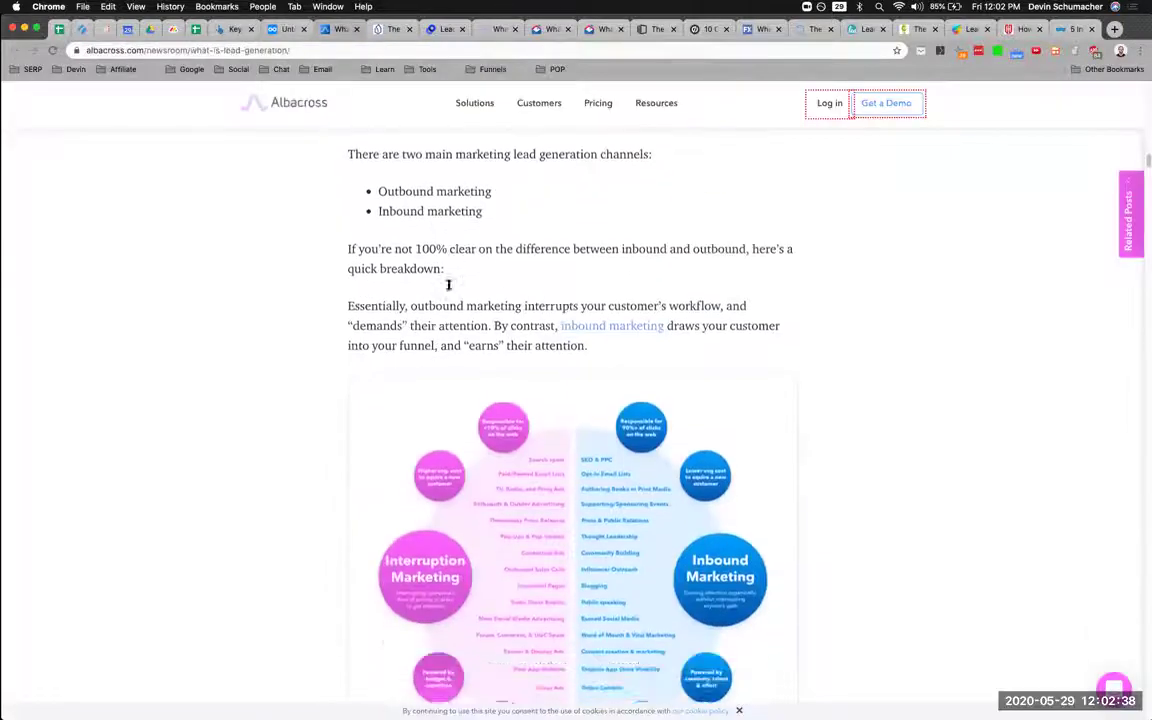
scroll(447, 293, "down", 5)
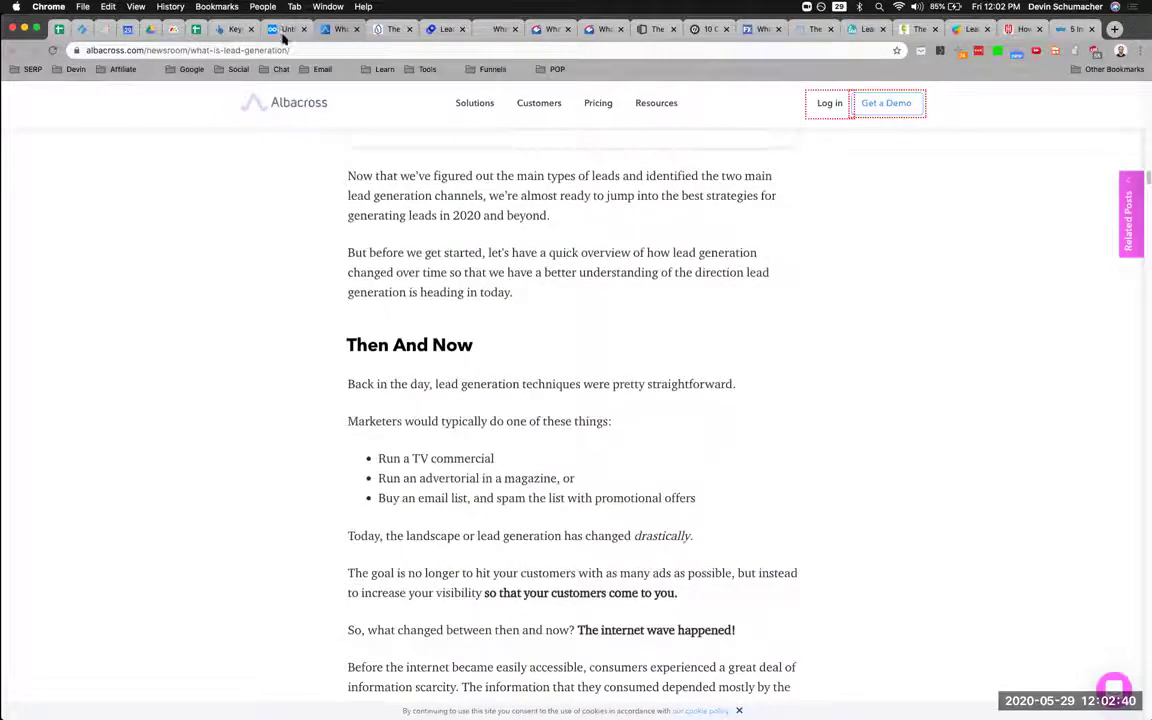
left_click(283, 33)
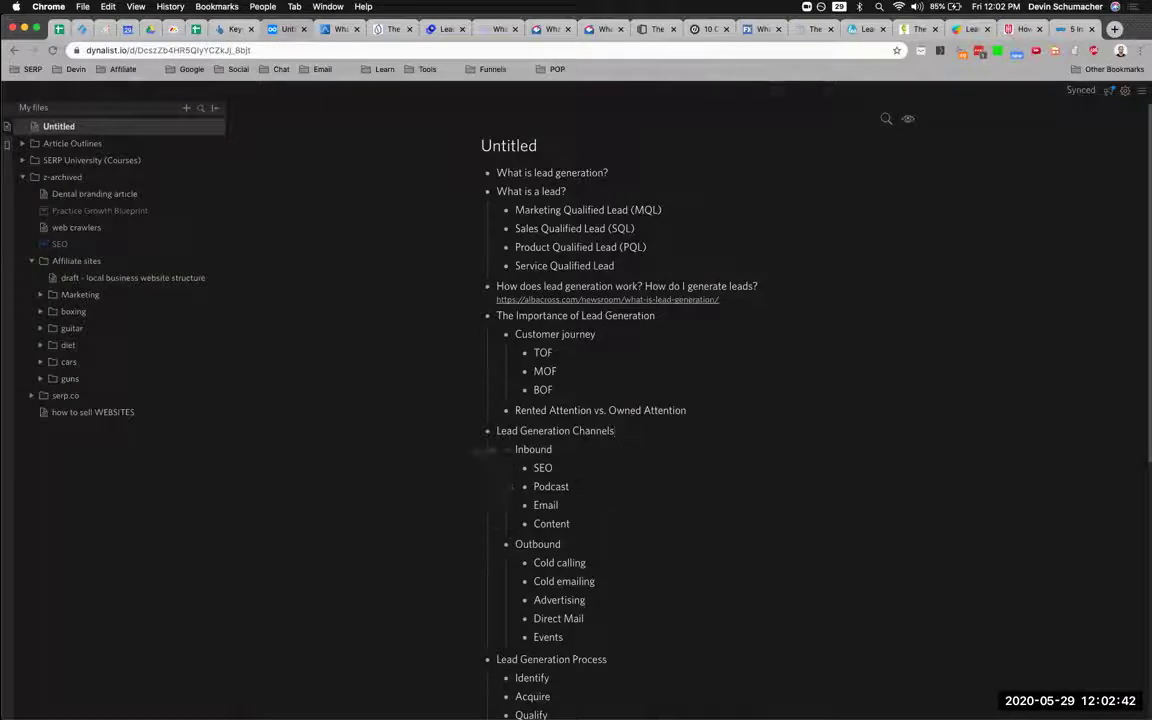
key("Return")
type("Inbound vs Outbound")
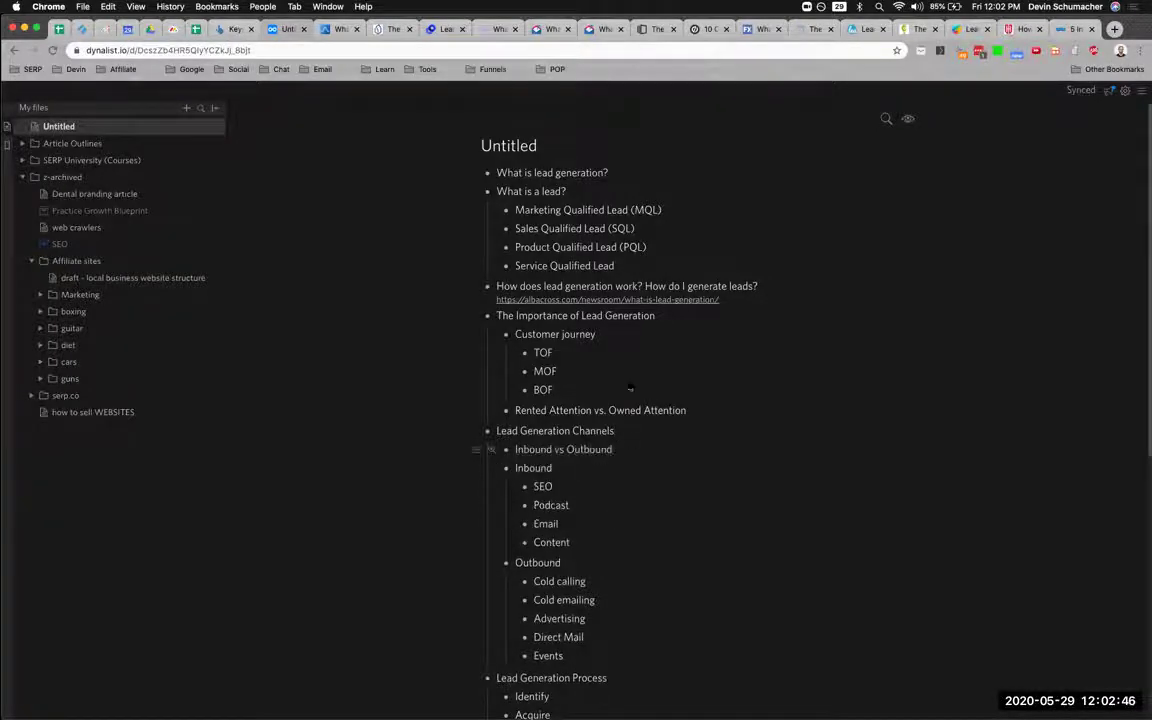
key("ctrl+shift+Tab")
scroll(630, 355, "down", 10)
scroll(630, 355, "down", 15)
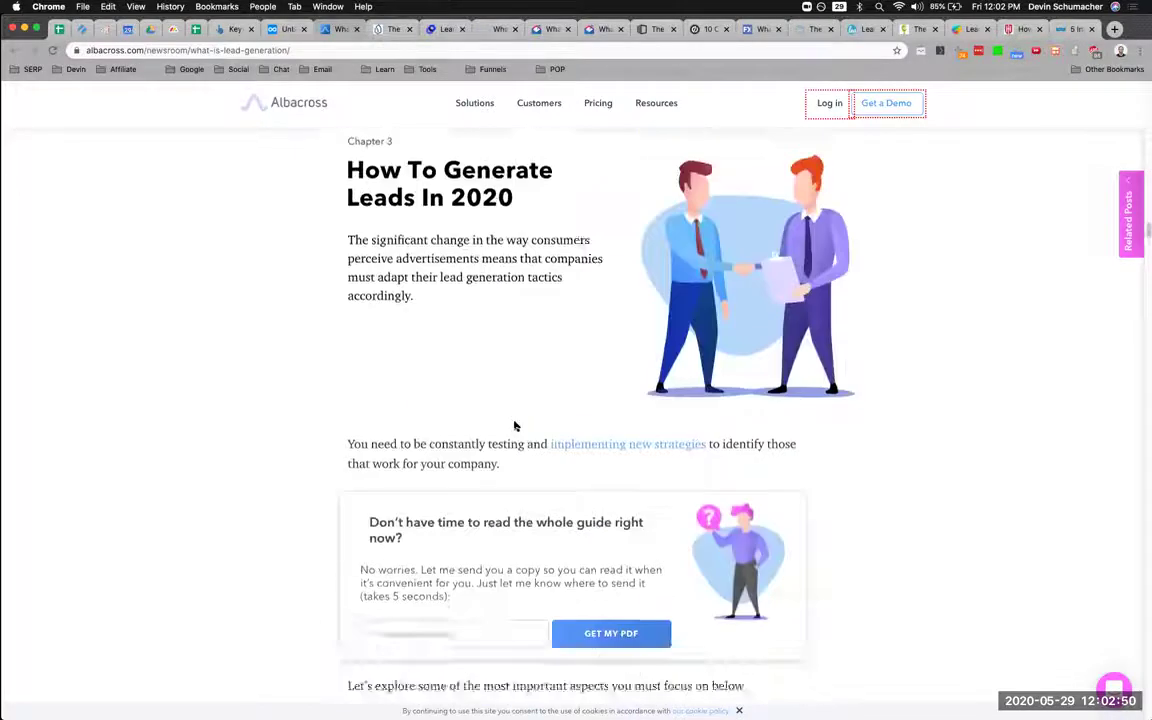
scroll(515, 426, "down", 10)
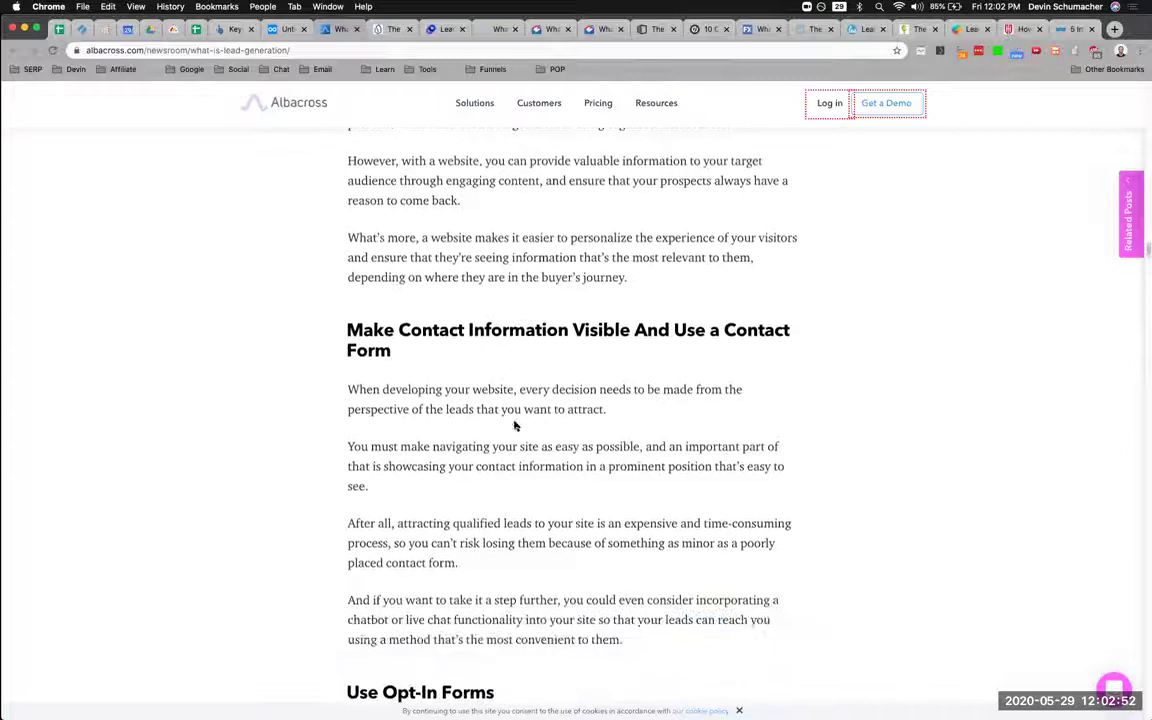
scroll(515, 426, "down", 3)
key("ctrl+Tab")
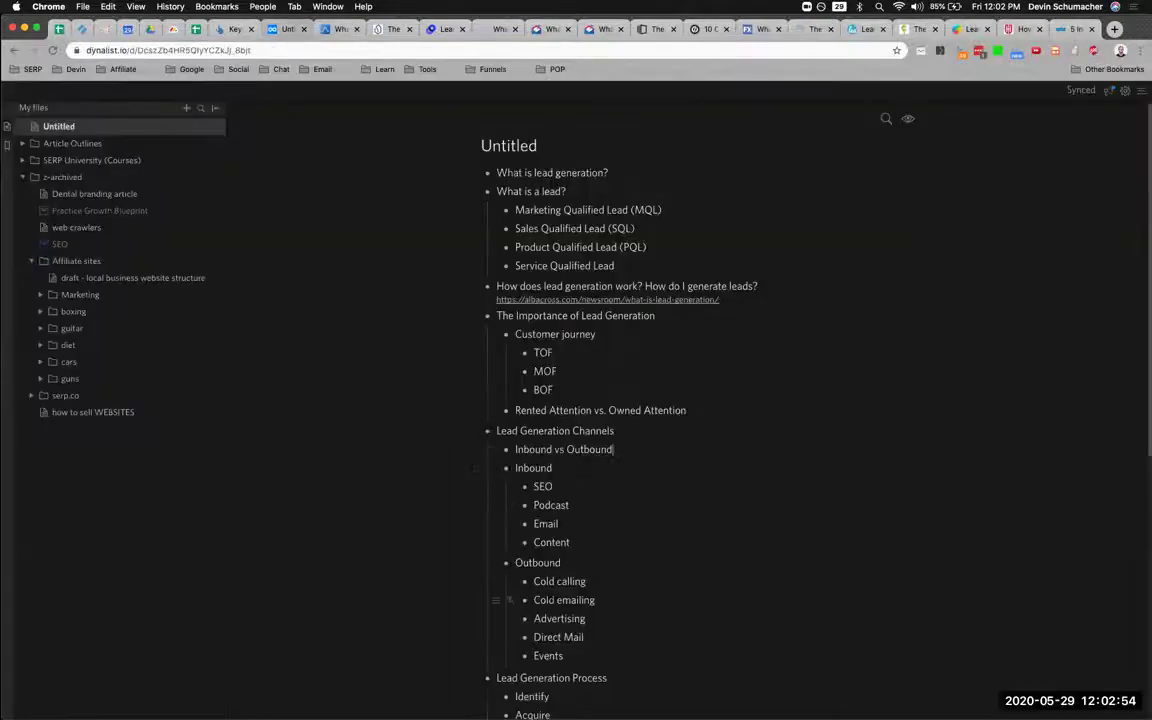
scroll(480, 560, "down", 3)
type("(")
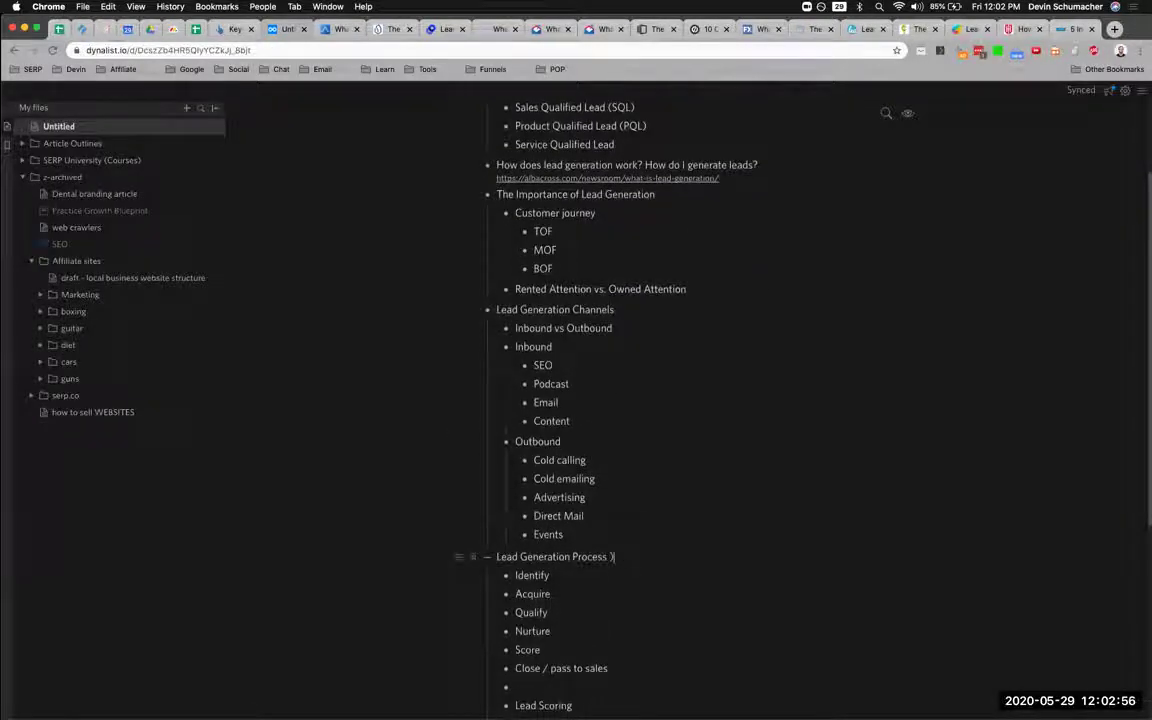
type("how to generate leads")
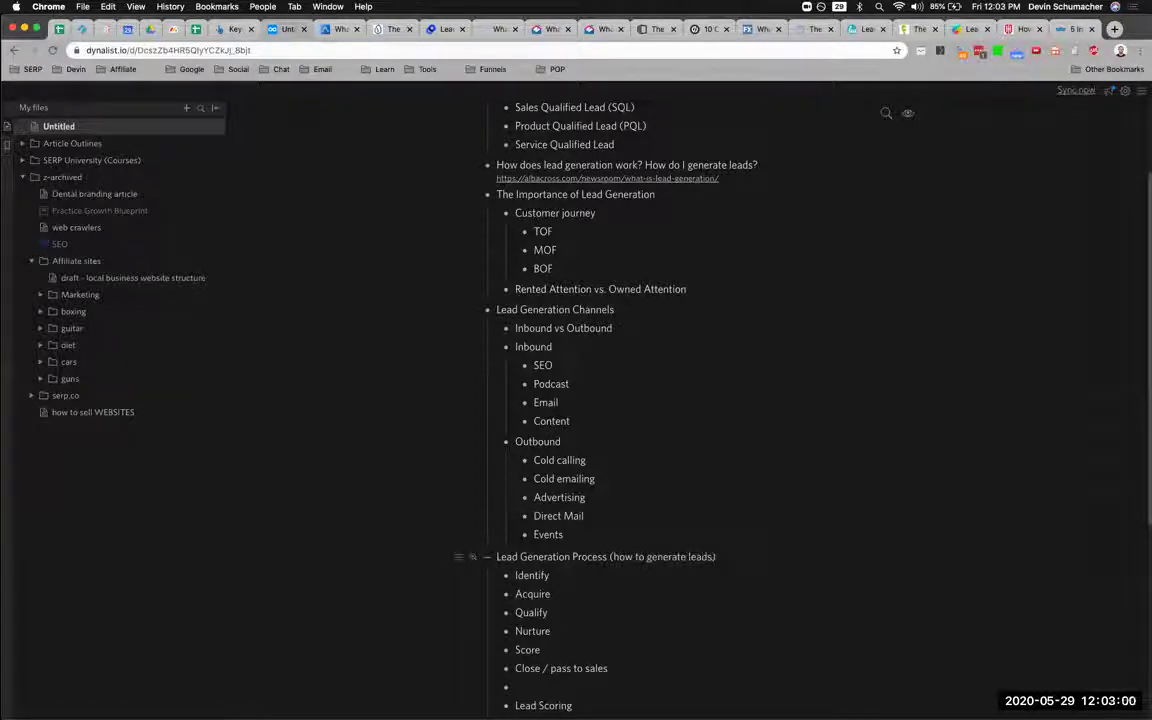
scroll(565, 543, "down", 3)
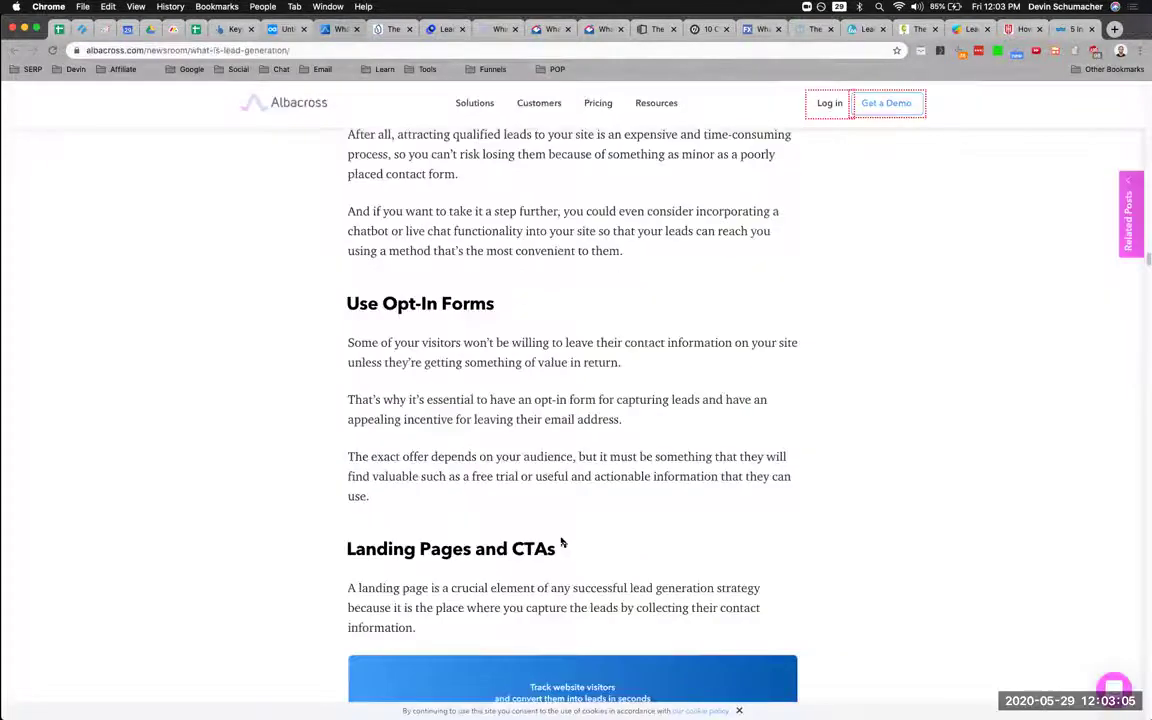
scroll(561, 542, "down", 5)
scroll(561, 538, "up", 2)
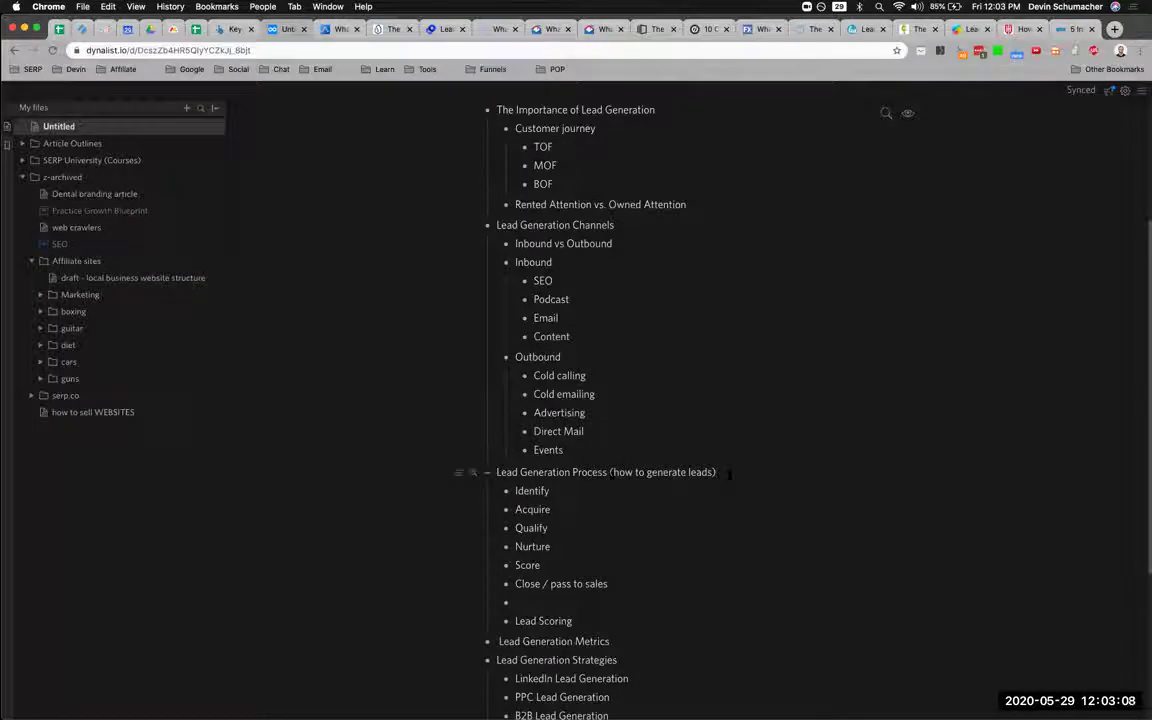
key("BackSpace")
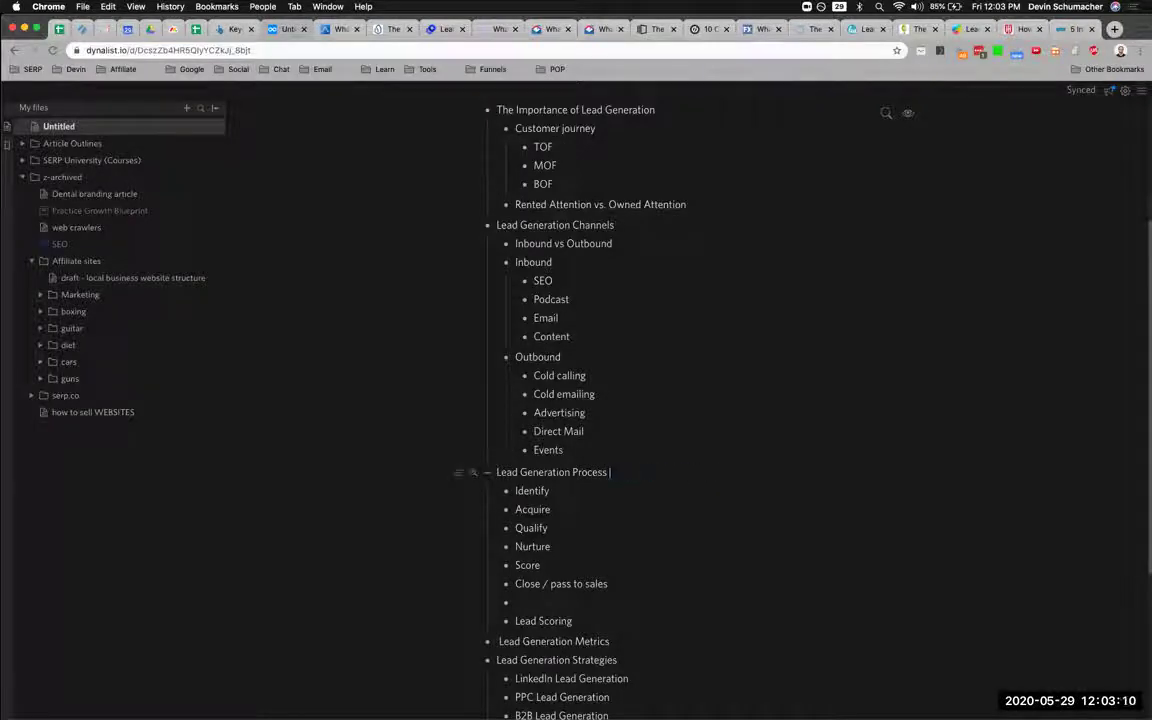
Add "How to Generate Leads" as a top-level item directly above "Lead Generation Process".
key("Return")
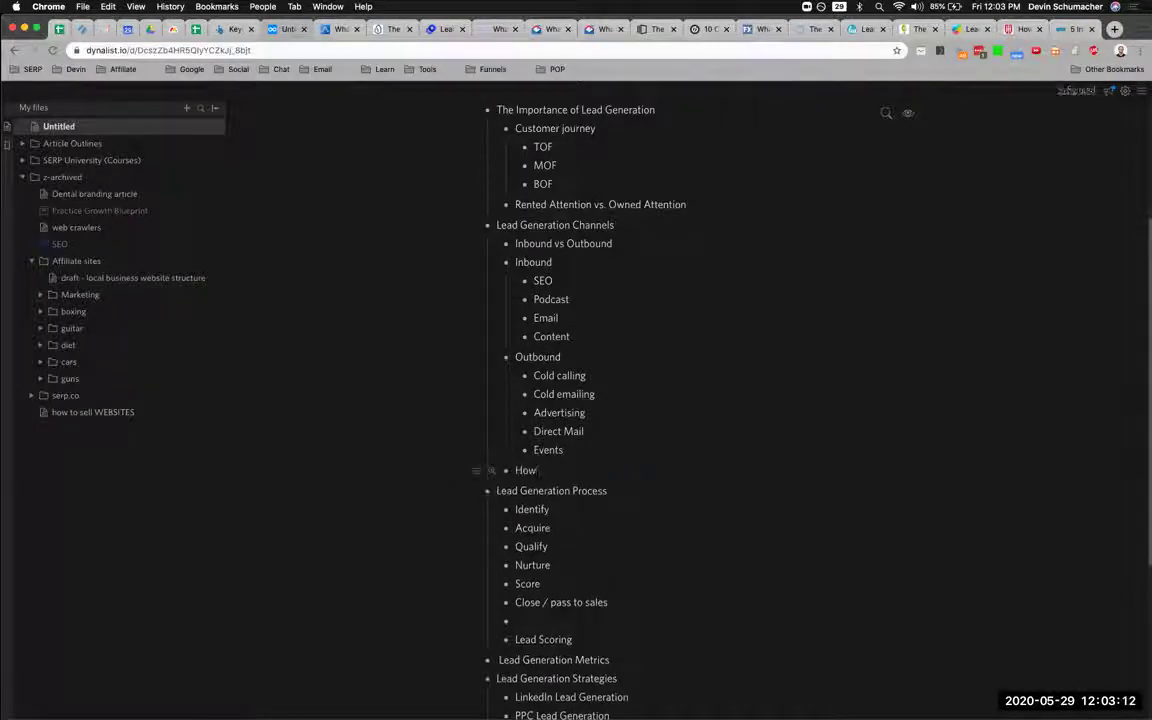
type("How to gene")
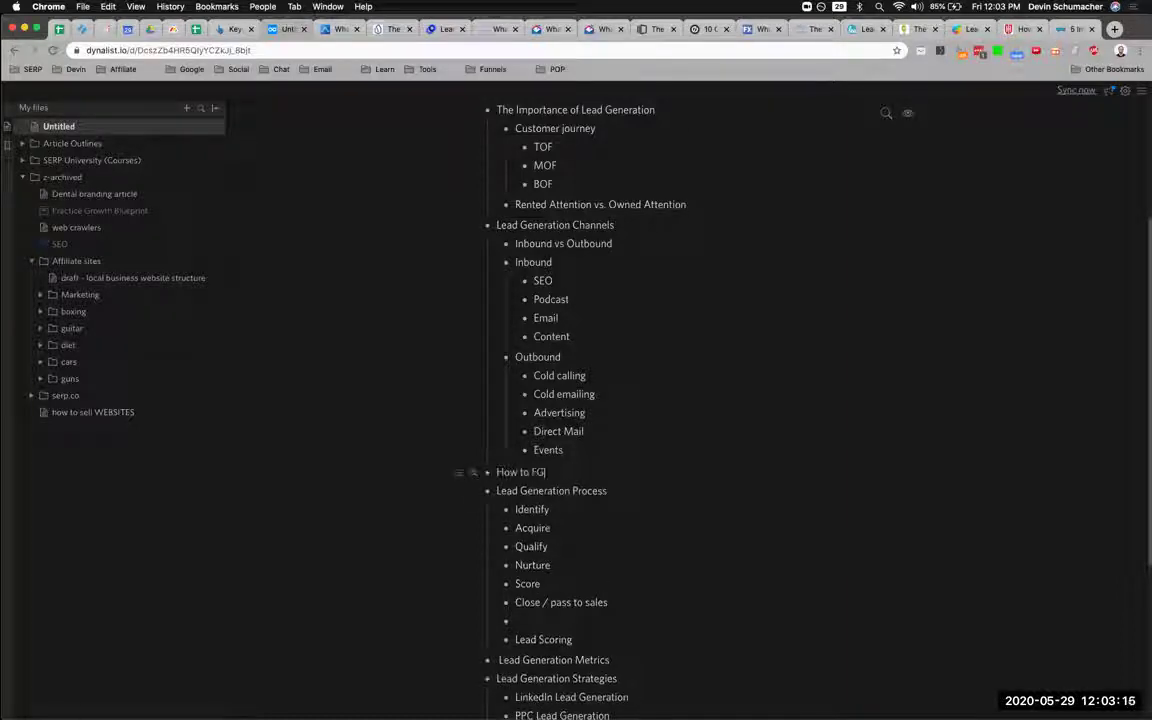
key("BackSpace")
key("BackSpace")
key("BackSpace")
key("BackSpace")
type("Generate Le")
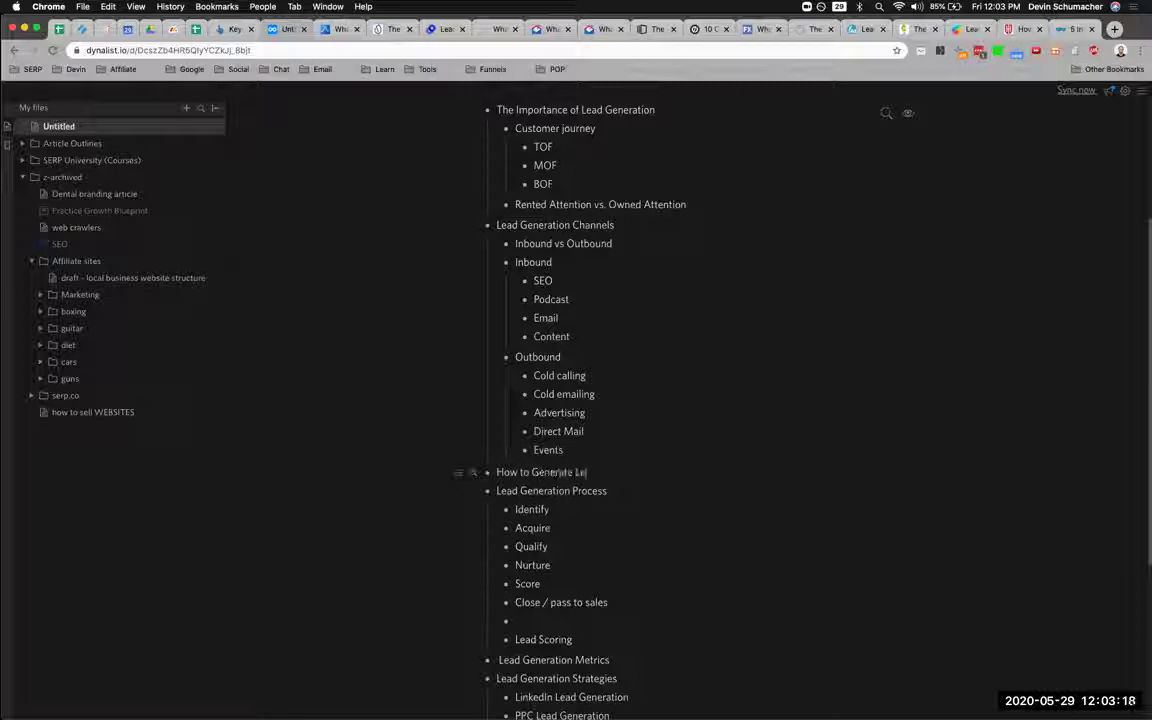
type("ads")
Copy the Albacross heading "Have A Website" into the outline as the first sub-item of "How to Generate Leads".
key("Return")
key("Tab")
key("ctrl+Tab")
scroll(458, 391, "up", 8)
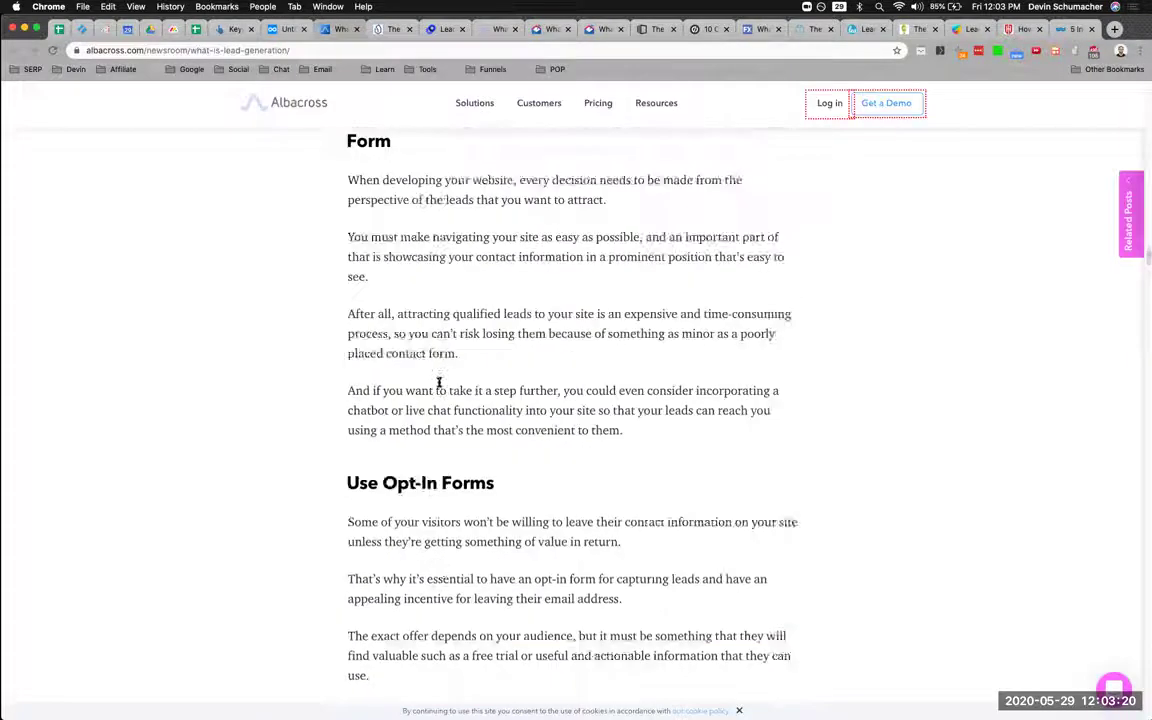
scroll(502, 387, "down", 5)
scroll(504, 378, "up", 2)
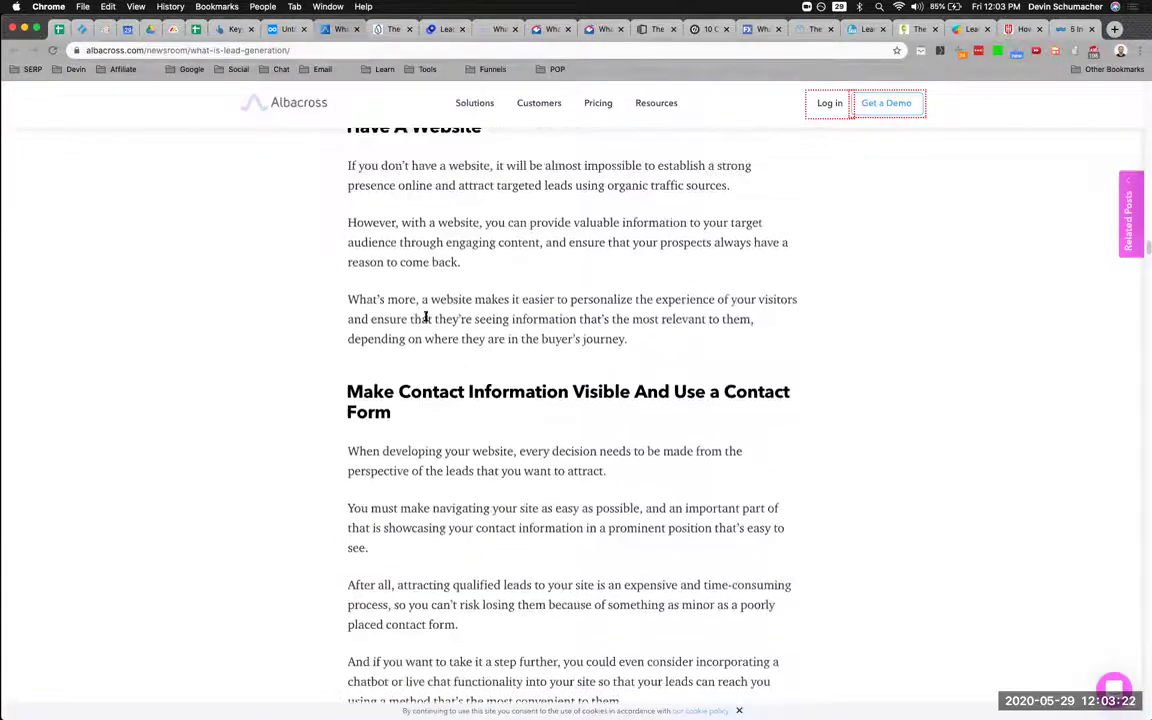
triple_click(400, 170)
key("super+c")
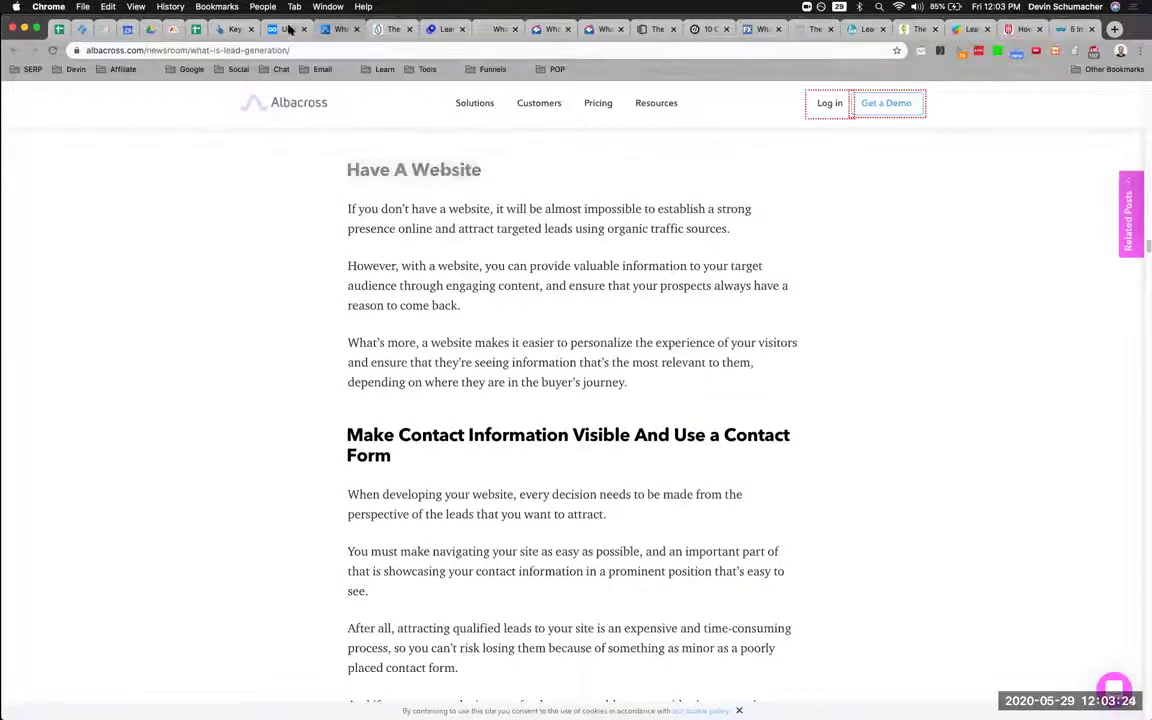
key("ctrl+shift+Tab")
key("super+v")
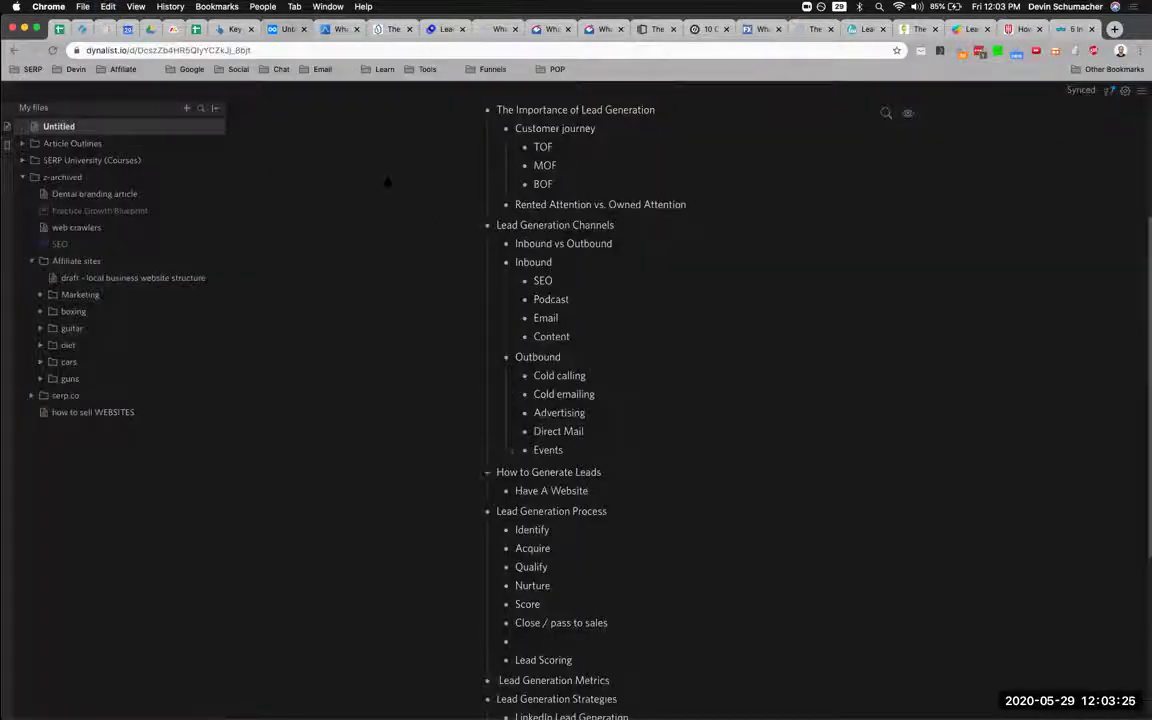
Copy the heading "Make Contact Information Visible And Use a Contact Form" from the Albacross article and add it below "Have A Website".
left_click(340, 31)
left_click_drag(327, 421, 466, 453)
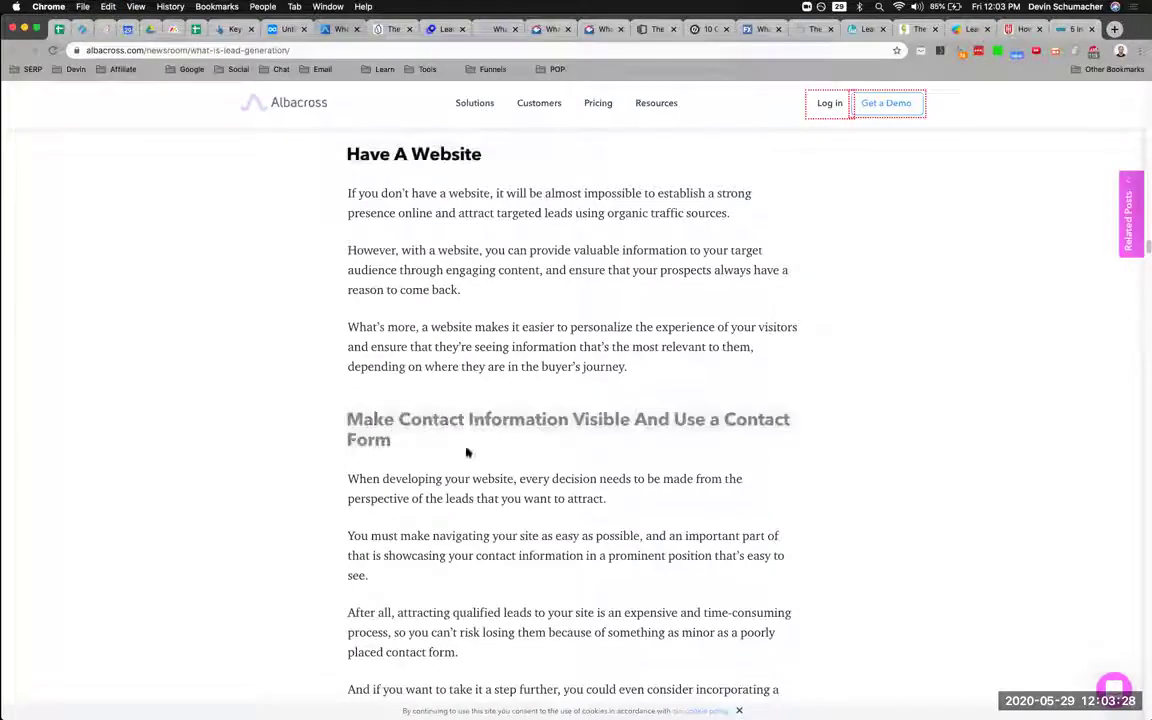
key("super+c")
key("ctrl+shift+Tab")
key("super+v")
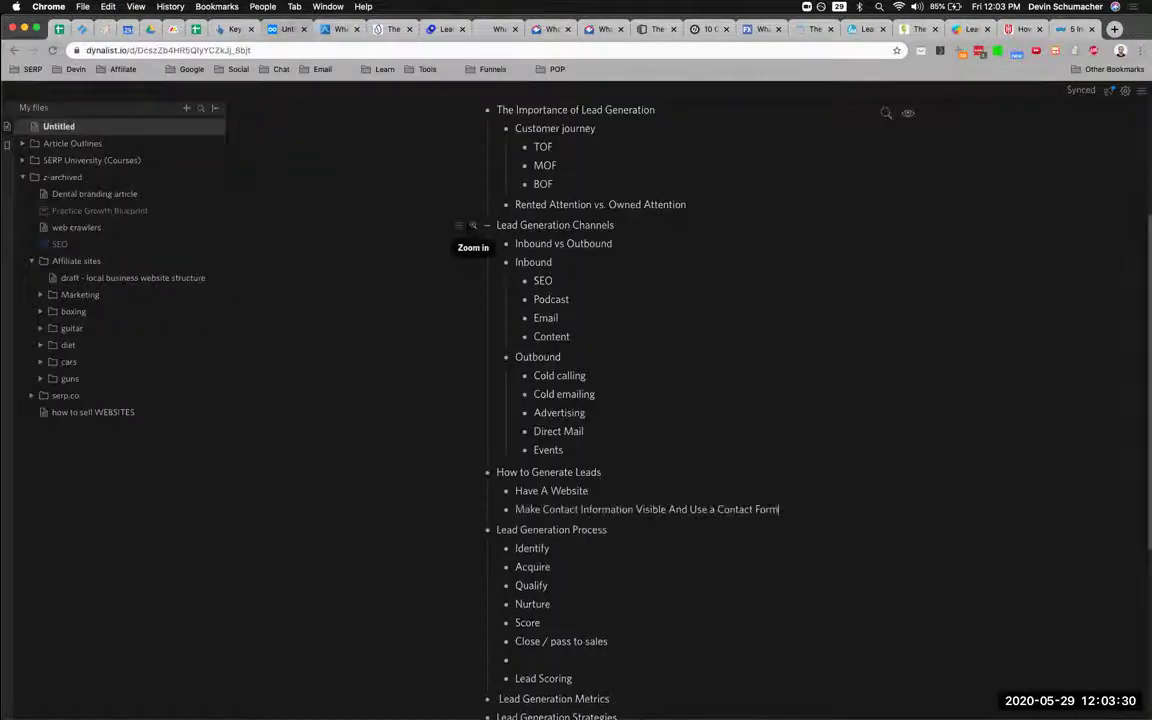
Copy the Albacross heading "Use Opt-In Forms" and add it as the third sub-item of "How to Generate Leads".
key("ctrl+Tab")
scroll(428, 314, "down", 10)
left_click_drag(340, 183, 500, 184)
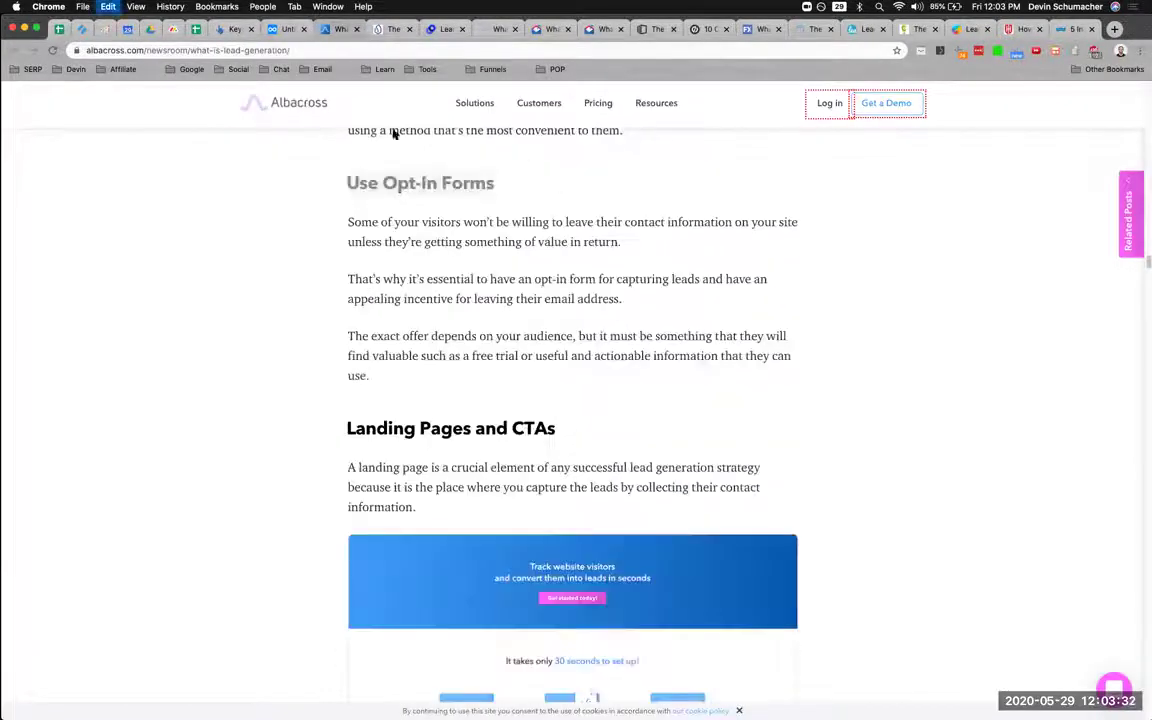
key("super+c")
key("ctrl+shift+Tab")
key("super+v")
Copy the Albacross heading "Landing Pages and CTAs" and add it below "Use Opt-In Forms" in the outline.
key("ctrl+Tab")
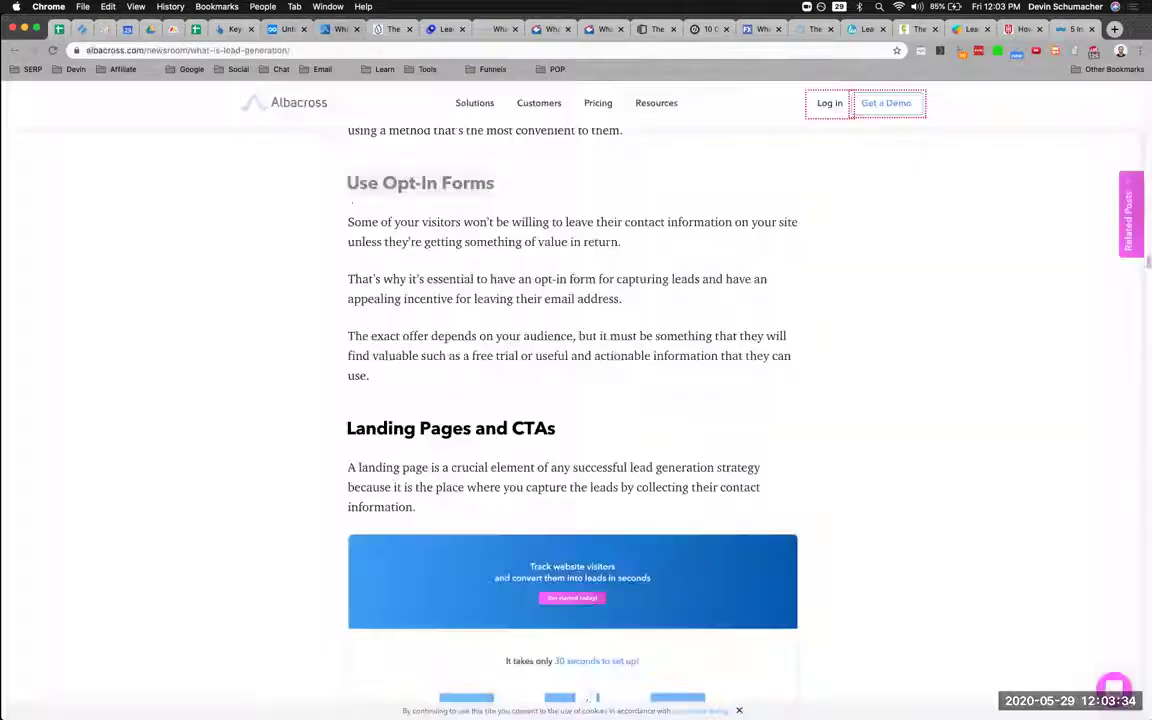
left_click_drag(342, 425, 607, 419)
key("super+c")
key("ctrl+shift+Tab")
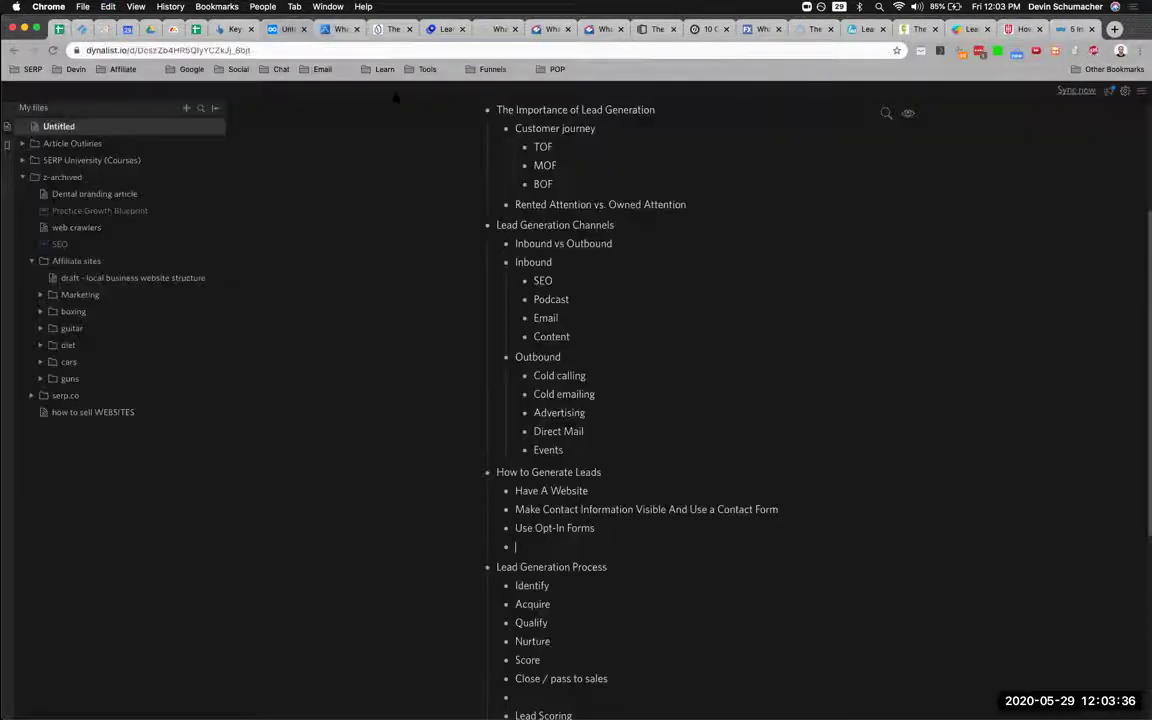
key("super+v")
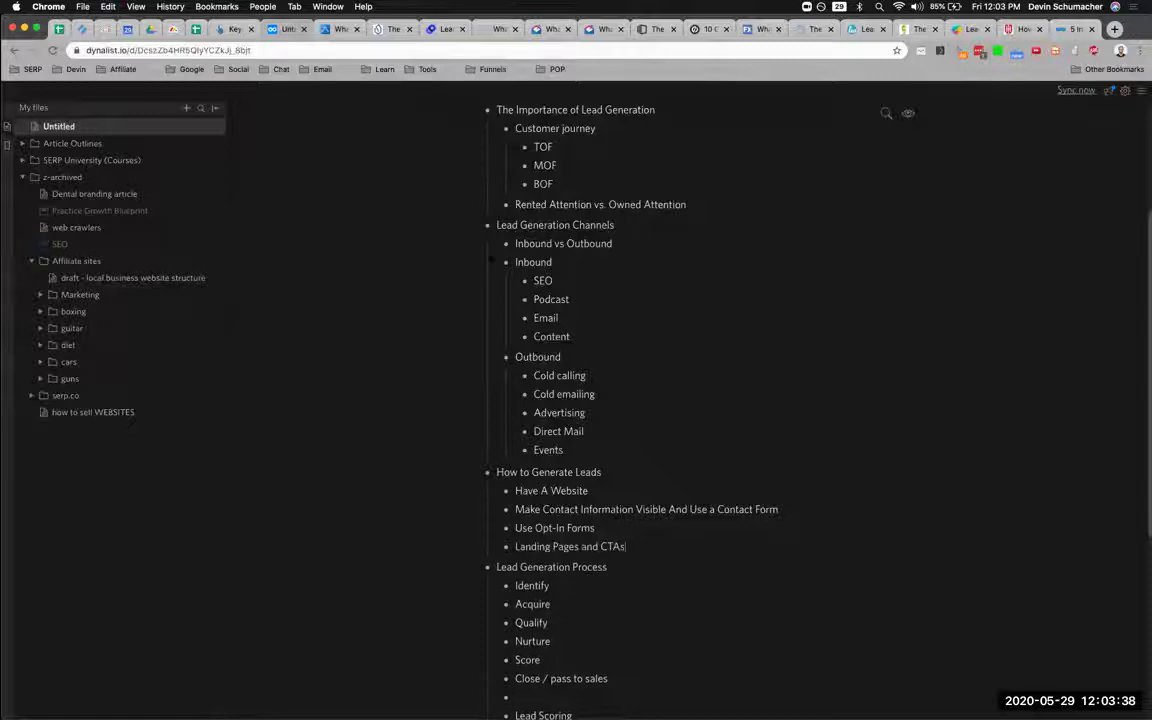
Copy the Albacross heading "Retargeting" and add it below "Content" in the Inbound list of the outline.
key("ctrl+Tab")
scroll(468, 393, "down", 5)
key("ctrl+shift+Tab")
double_click(551, 474)
key("ctrl+shift+Tab")
scroll(535, 527, "down", 8)
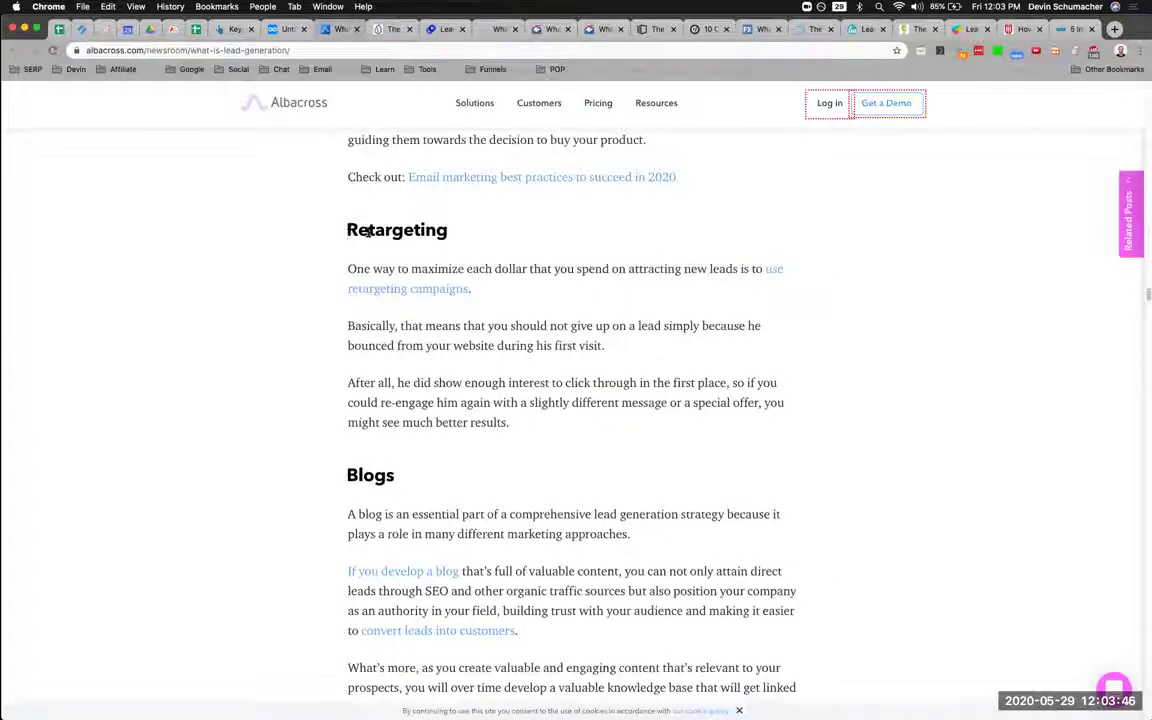
left_click(266, 32)
scroll(602, 390, "down", 1)
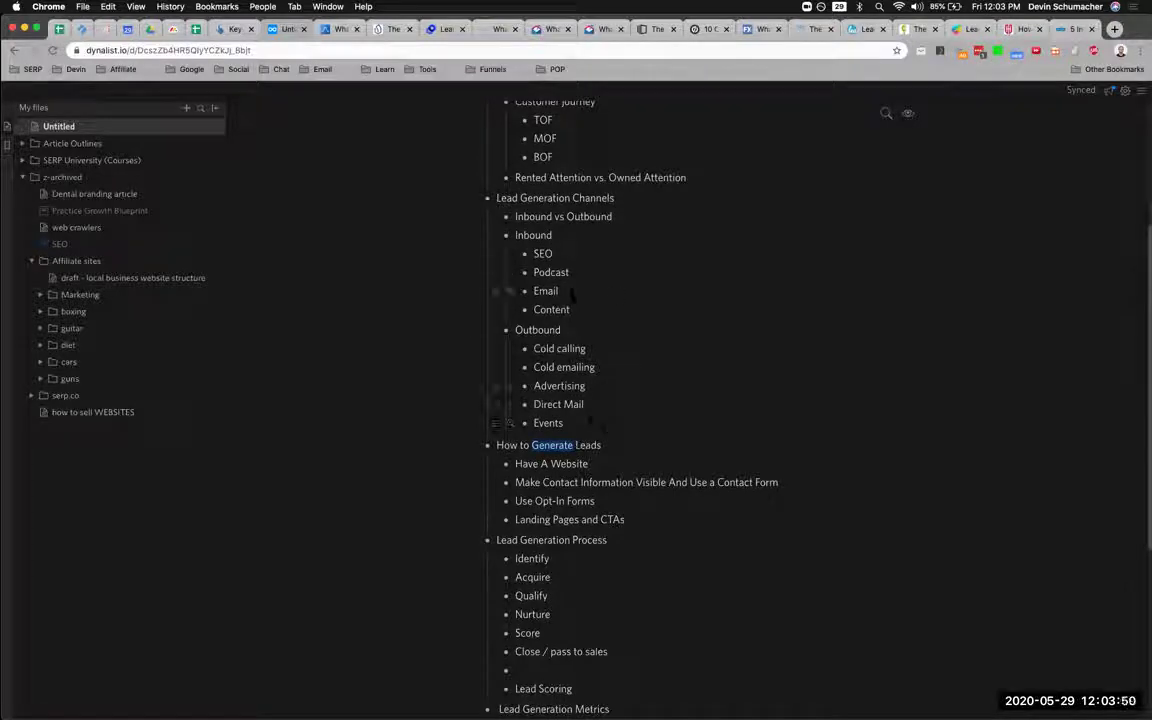
left_click(572, 309)
key("Return")
key("super+v")
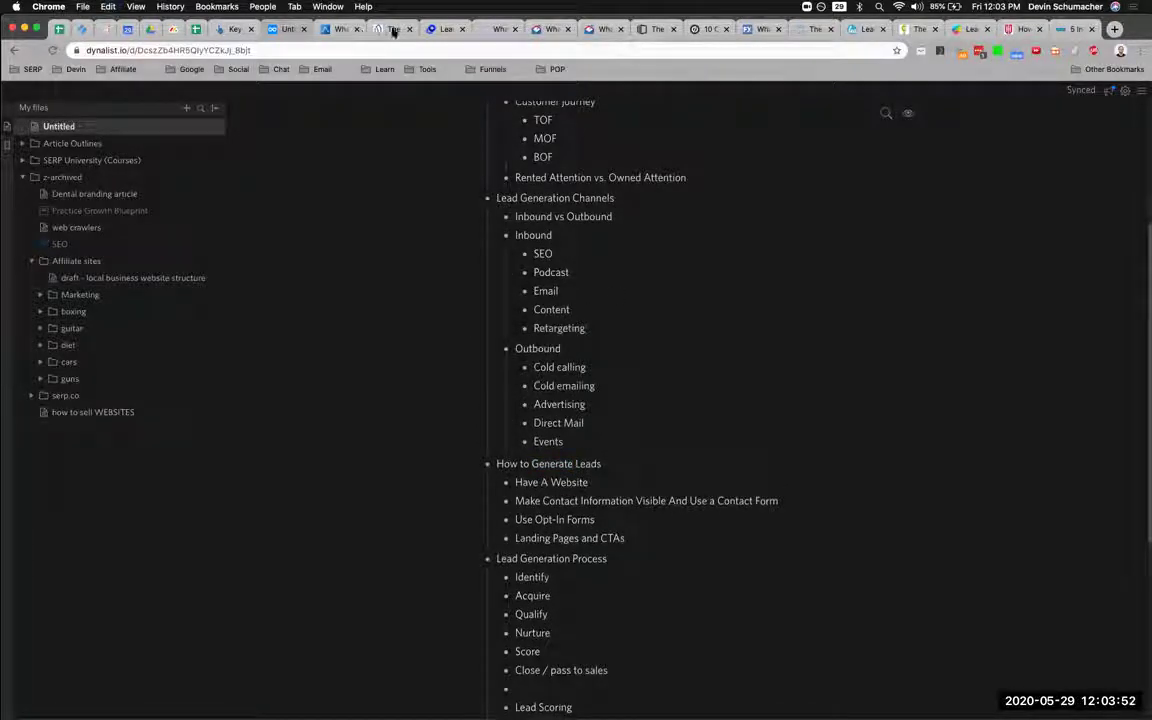
Examine the Albacross article from its strategies through the lead generation challenges to the section on measuring success.
left_click(348, 40)
left_click(338, 44)
scroll(519, 404, "down", 10)
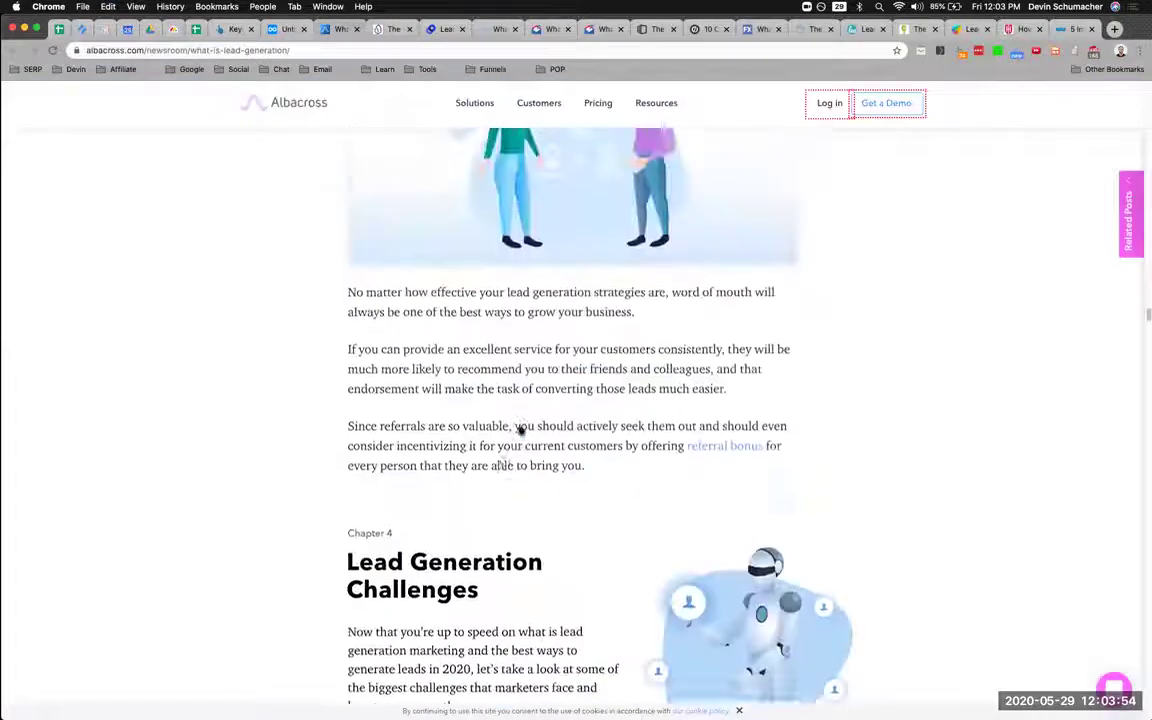
scroll(490, 416, "down", 15)
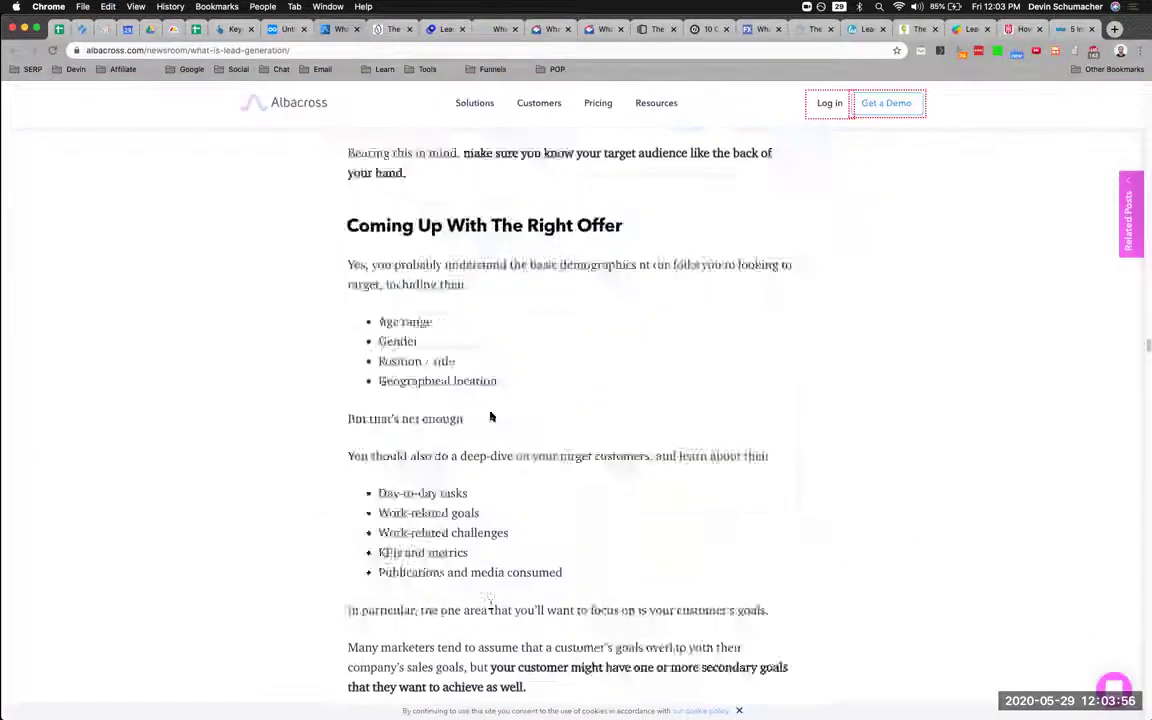
scroll(489, 408, "down", 12)
scroll(432, 334, "up", 2)
scroll(430, 326, "down", 8)
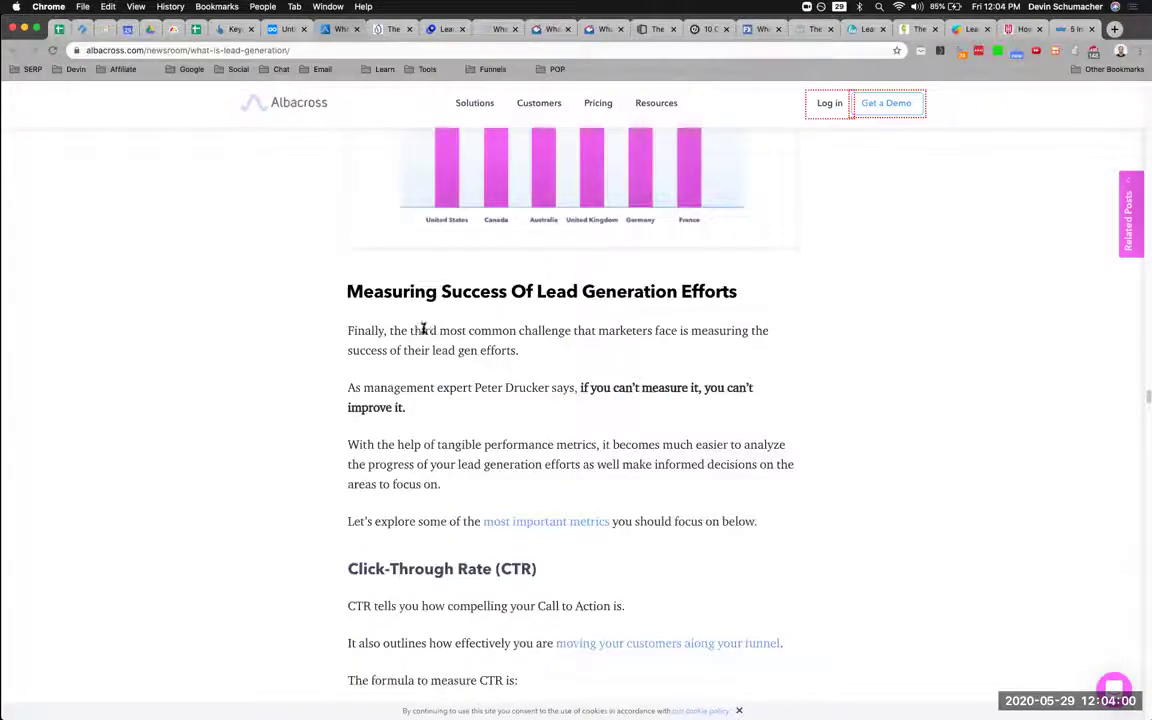
scroll(368, 291, "down", 5)
scroll(555, 327, "up", 5)
Copy the Albacross heading "Click-Through Rate (CTR)" and add it as the first sub-item of "Lead Generation Metrics".
left_click_drag(346, 280, 677, 281)
scroll(479, 412, "down", 5)
left_click_drag(347, 311, 537, 312)
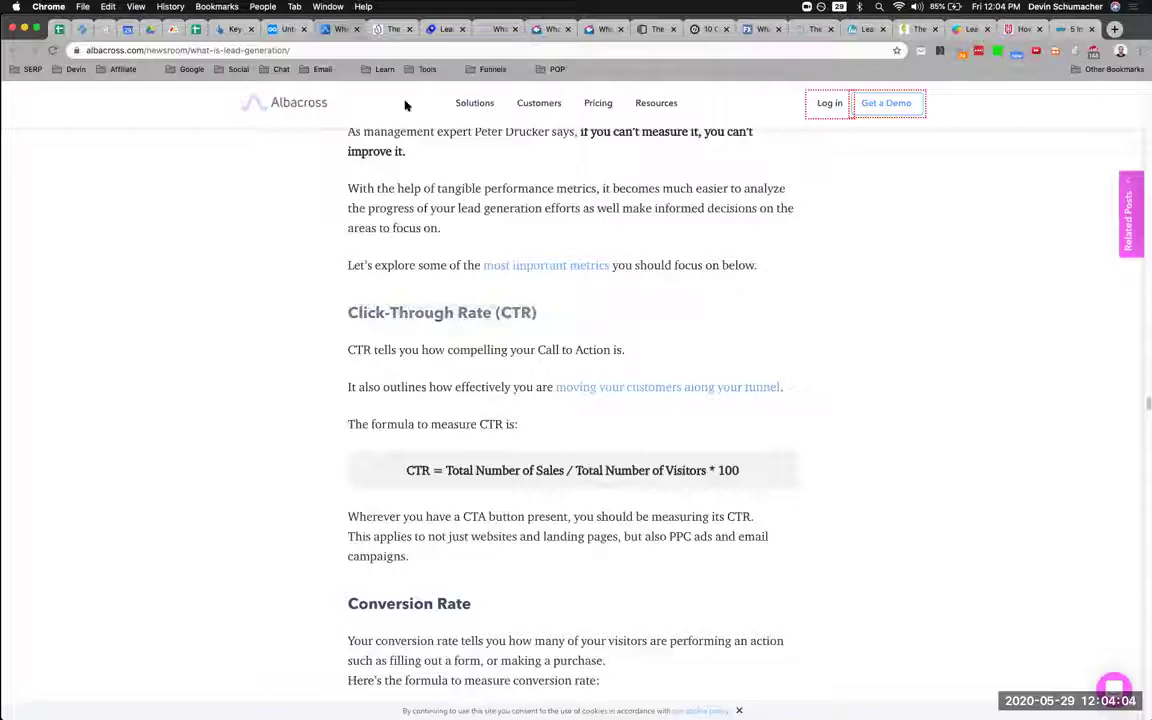
left_click(287, 29)
scroll(600, 525, "down", 2)
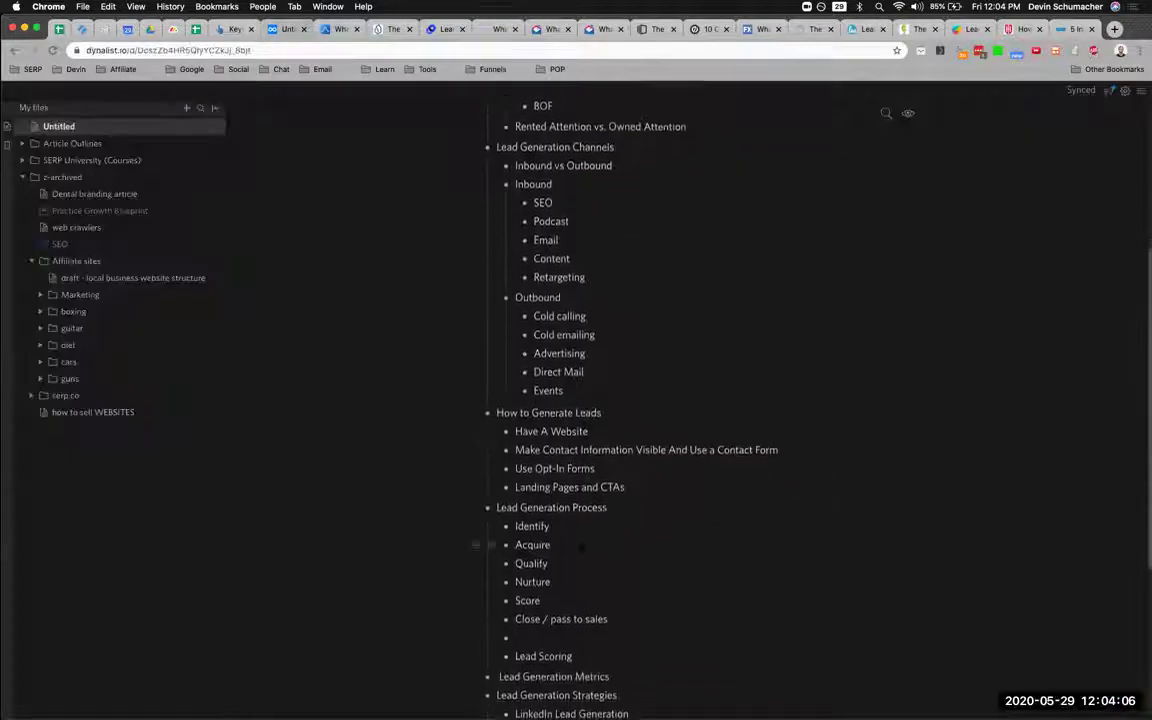
left_click(621, 621)
key("super+v")
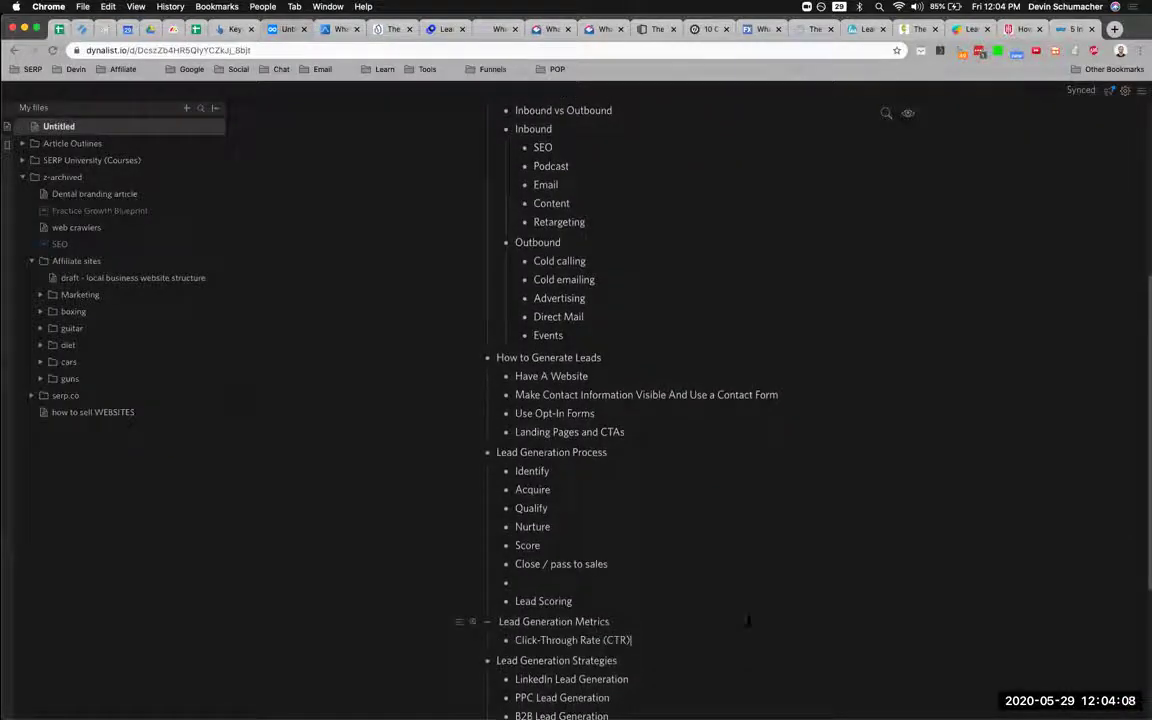
Copy the Albacross heading "Conversion Rate" and add it below "Click-Through Rate (CTR)" in the outline.
scroll(708, 563, "down", 3)
key("super+alt+Right")
key("super+alt+Right")
scroll(517, 473, "down", 1)
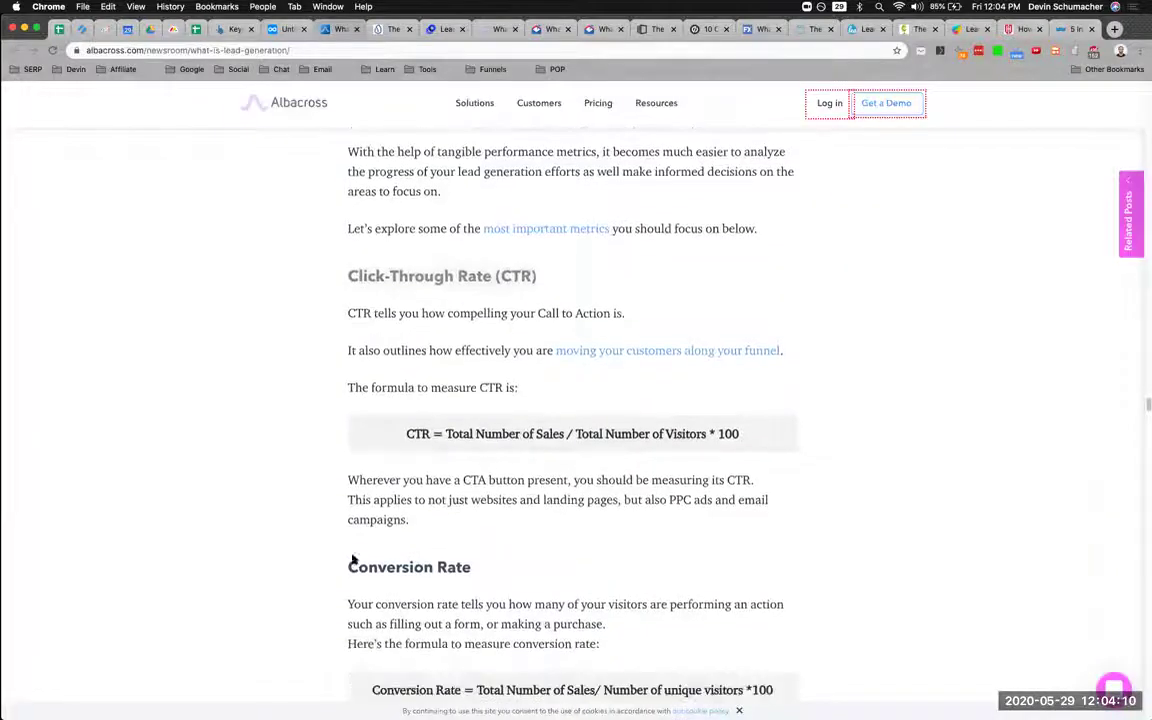
key("super+alt+Left")
key("Return")
key("super+v")
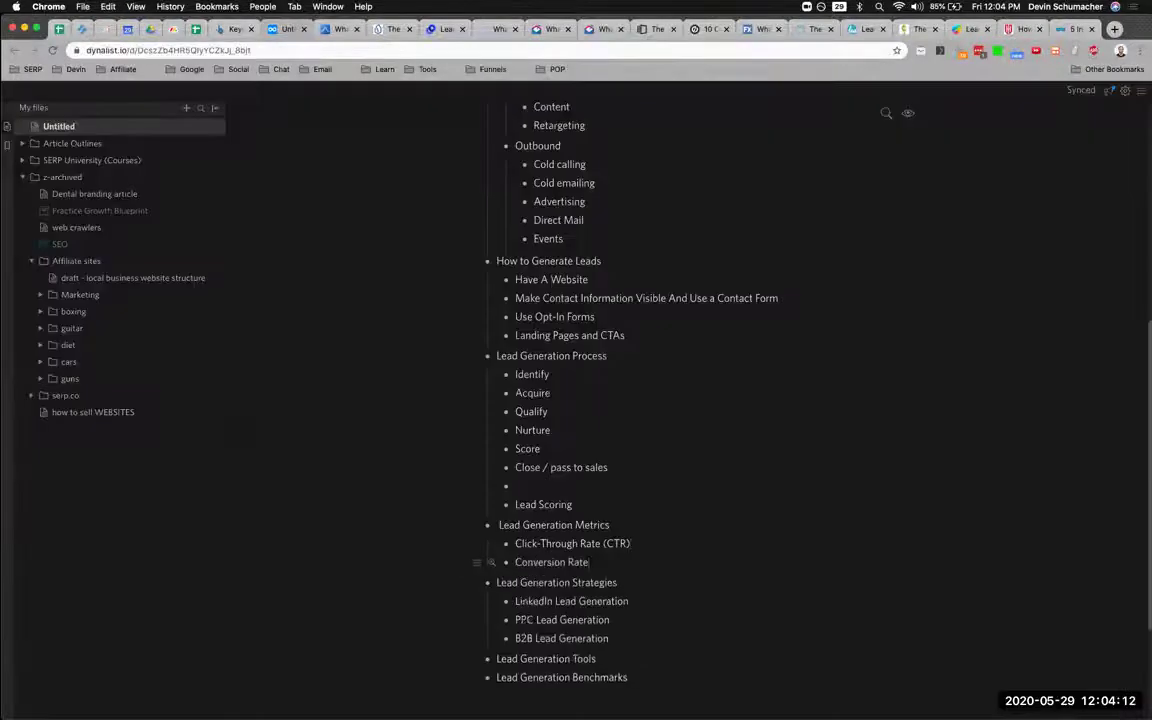
Copy the heading "Time To Conversion" from the Albacross article and add it below "Conversion Rate".
key("super+alt+Right")
scroll(536, 558, "down", 7)
left_click_drag(345, 540, 532, 540)
key("super+c")
key("super+alt+Left")
key("super+alt+Left")
key("Return")
key("super+v")
Copy the Albacross heading "Cost Per Click (CPC) and Cost Per Mile (CPM)" and add it below "Time To Conversion".
key("super+alt+Right")
key("super+alt+Right")
scroll(408, 476, "down", 6)
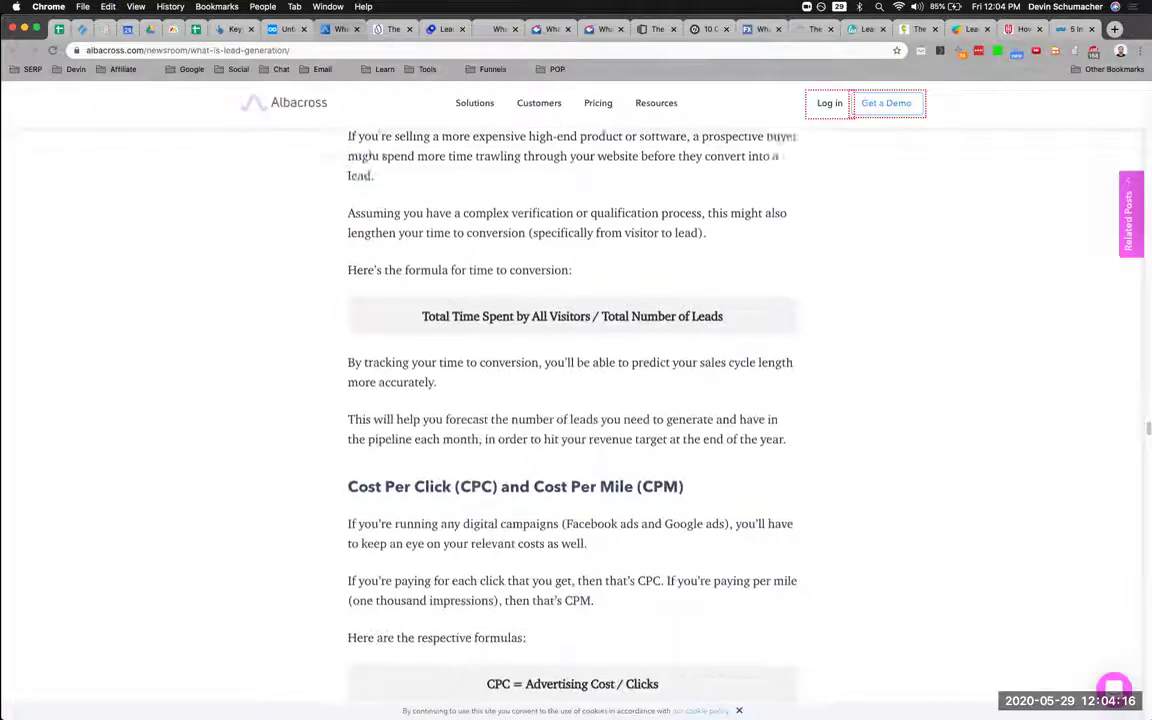
left_click_drag(342, 445, 792, 447)
key("super+c")
key("super+alt+Left")
key("super+alt+Left")
key("Return")
key("super+v")
Copy the Albacross heading "Cost Per Lead" and add it as the next sub-item of "Lead Generation Metrics".
key("super+alt+Right")
key("super+alt+Right")
scroll(792, 447, "down", 2)
scroll(359, 424, "down", 4)
left_click_drag(343, 400, 576, 398)
key("super+c")
key("super+alt+Left")
key("Return")
key("super+v")
Add the Albacross metrics "LTV" and "ROI" as separate sub-items below "Cost Per Lead" in the outline.
key("super+alt+Right")
scroll(576, 398, "down", 5)
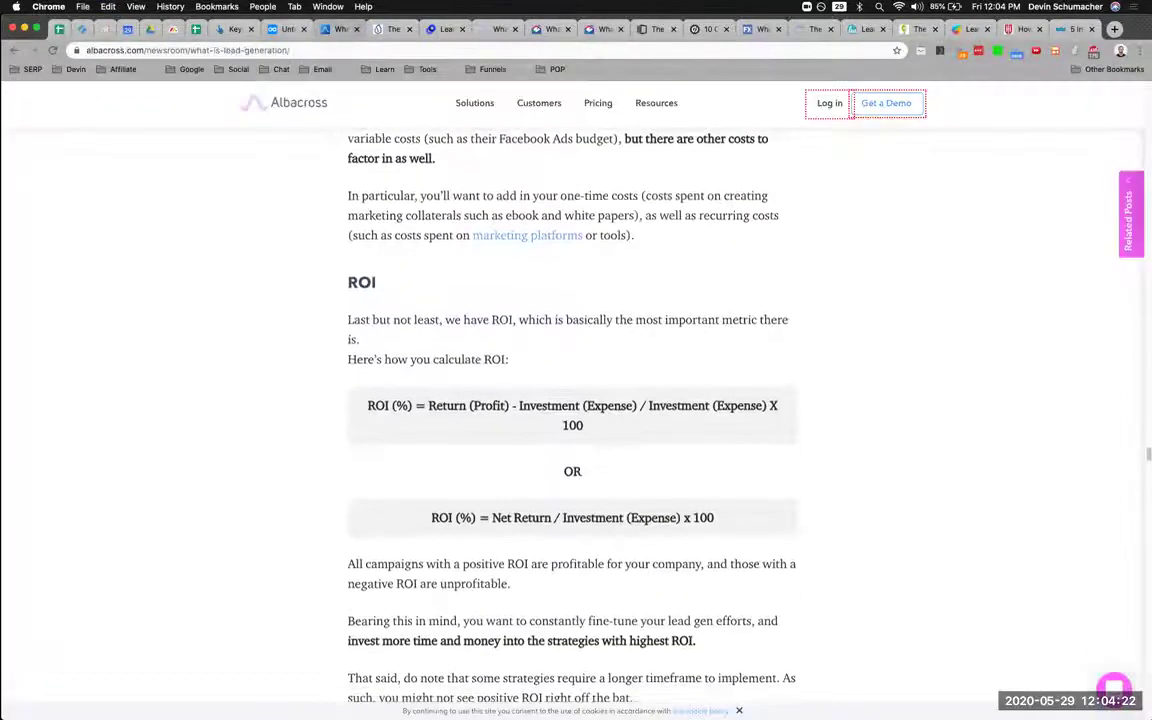
left_click_drag(342, 282, 422, 284)
key("super+c")
key("super+alt+Left")
key("Return")
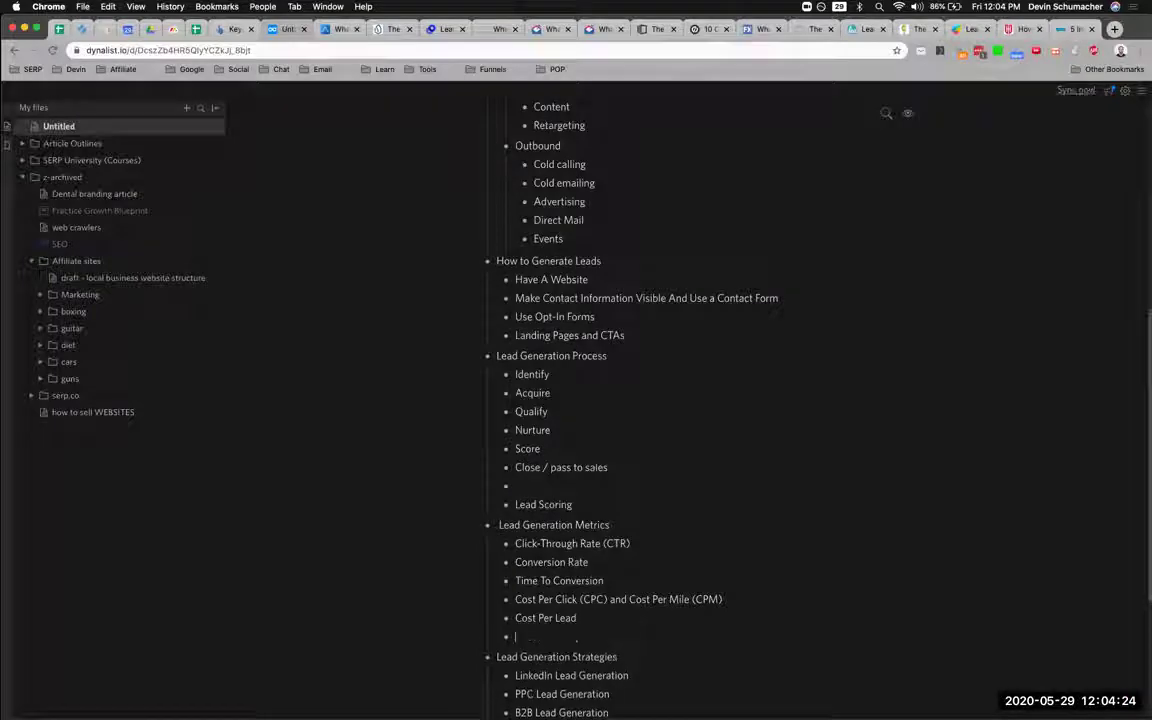
key("super+v")
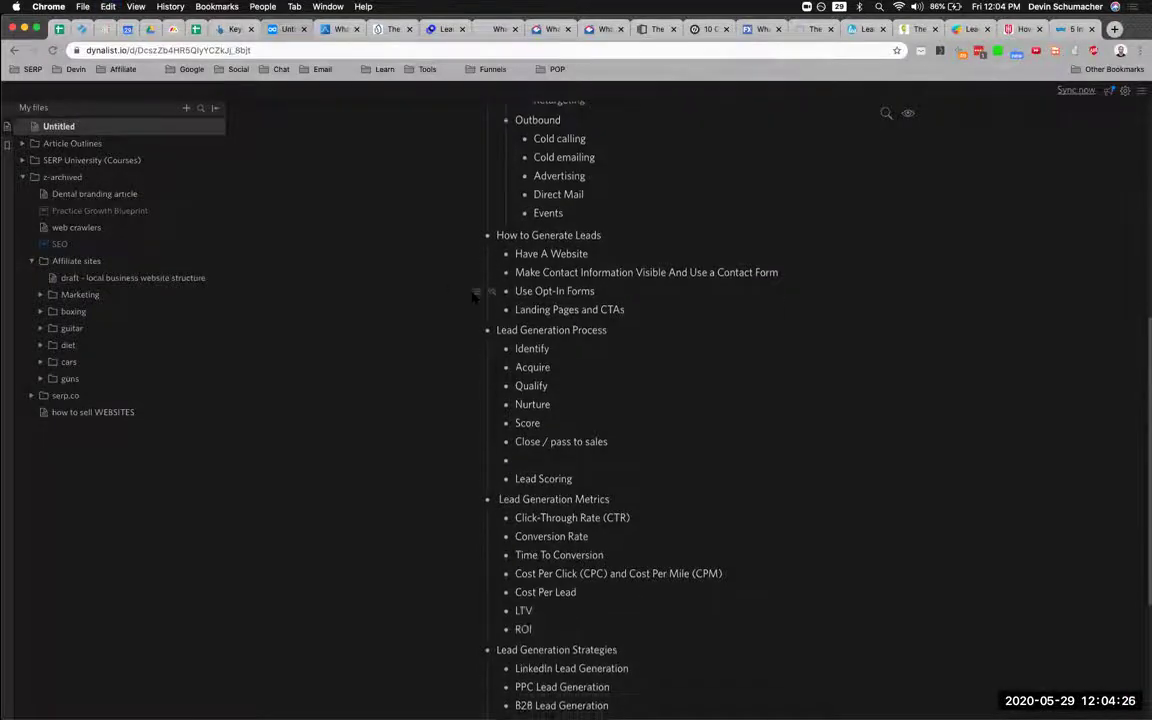
Examine the Albacross sections on chatbots and video marketing for further topics, and return to the outline.
key("super+alt+Right")
key("super+alt+Right")
scroll(474, 298, "down", 5)
scroll(474, 298, "down", 15)
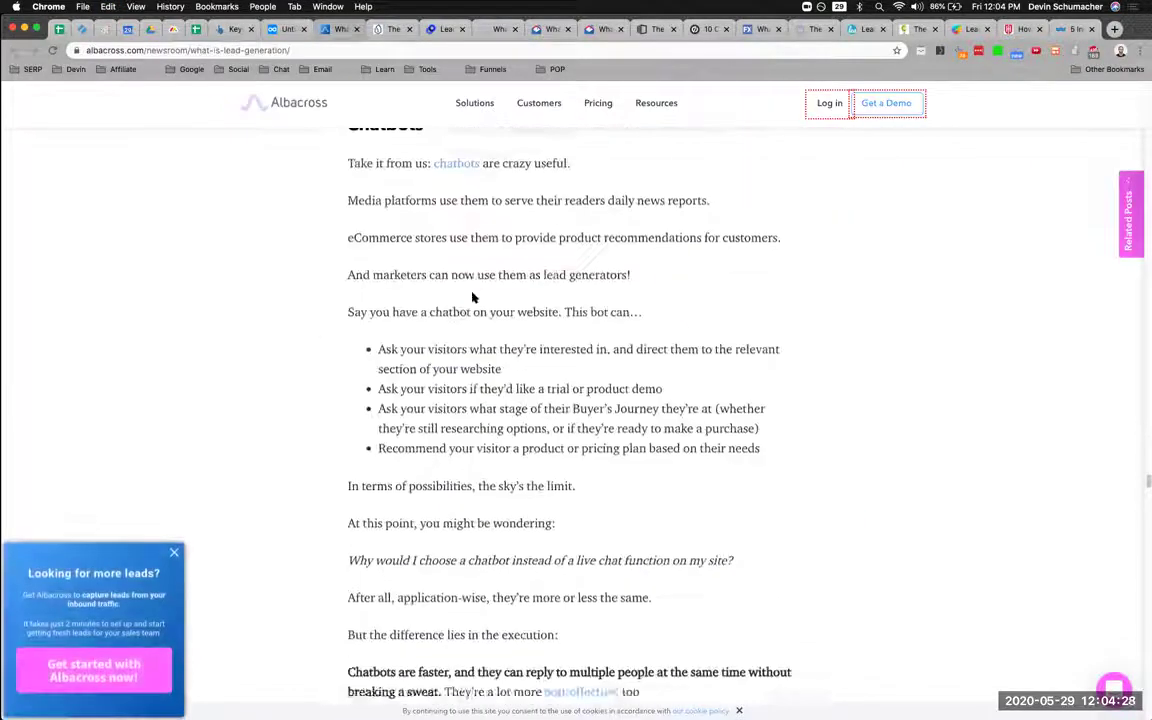
scroll(474, 298, "down", 8)
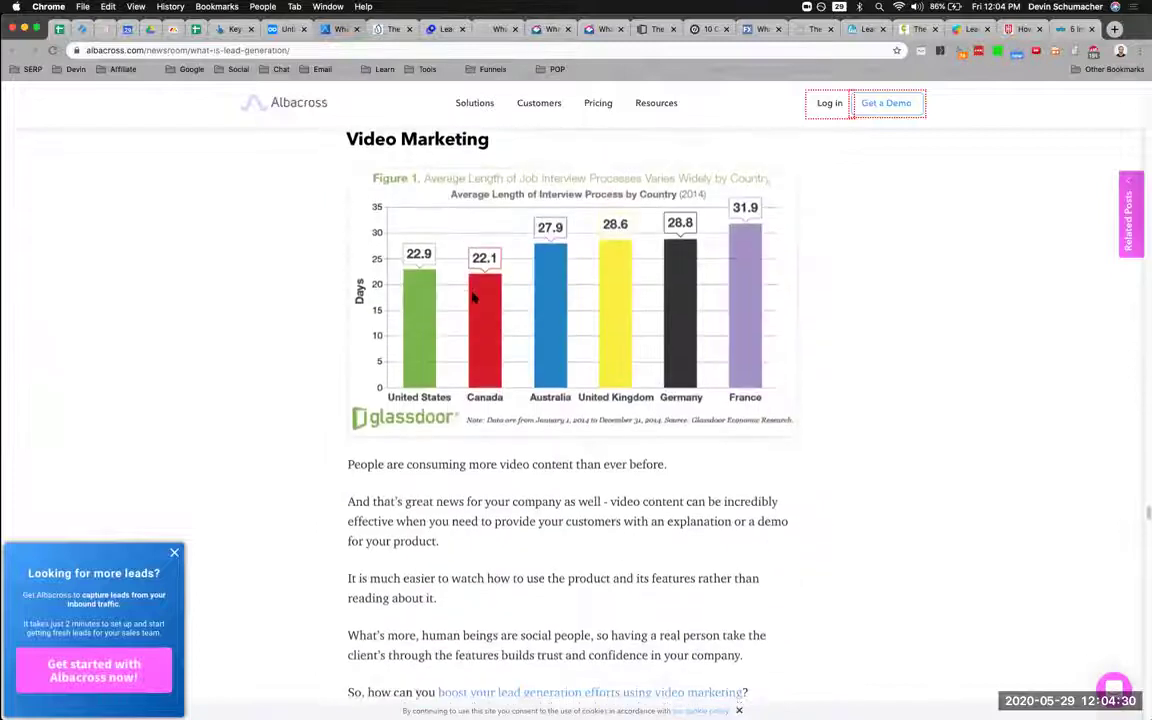
key("super+alt+Left")
key("super+alt+Left")
left_click(628, 478)
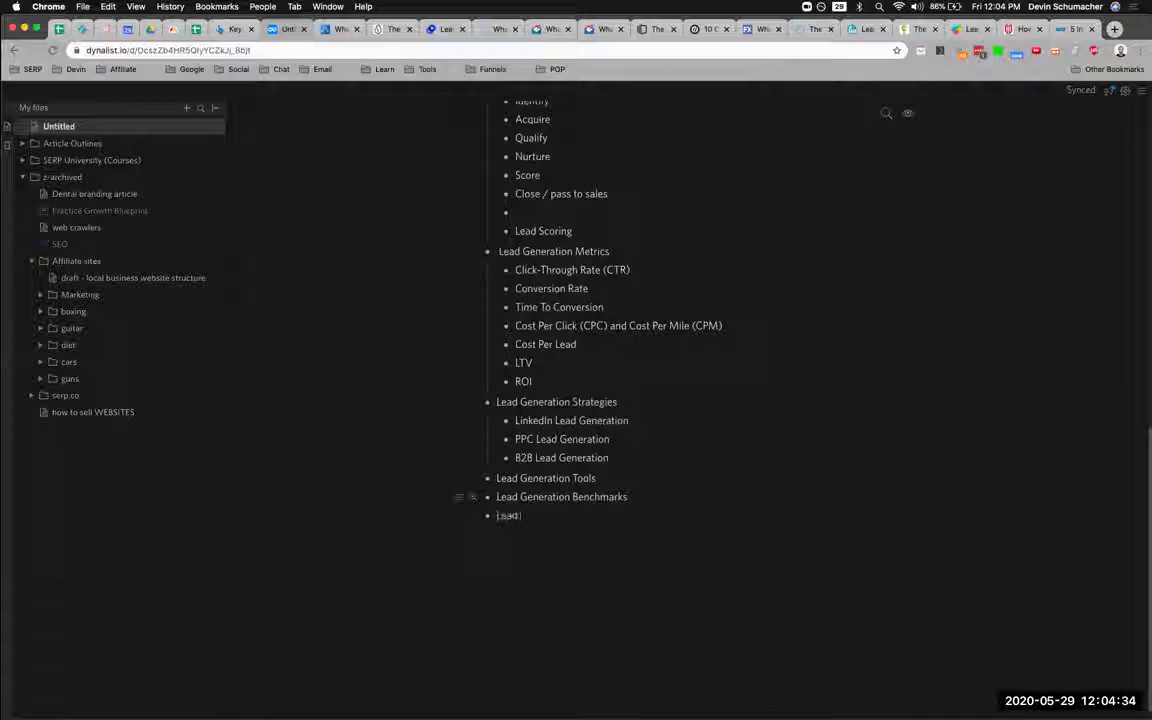
type("ation")
key("super+BackSpace")
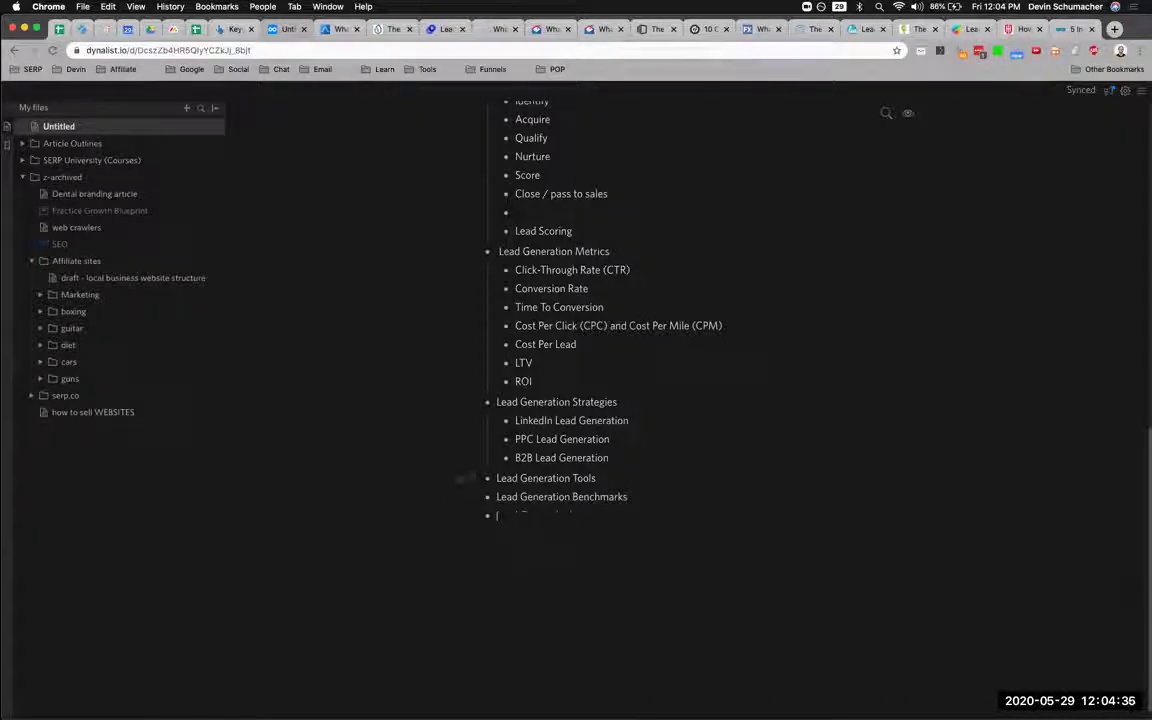
Add "Chatbots" as a sub-item of "Lead Generation Tools".
left_click(628, 478)
key("Return")
key("Tab")
type("Chatbots")
Look through the rest of the Albacross article to its end, and return to the beginning of the outline.
left_click(340, 33)
scroll(440, 432, "down", 15)
scroll(440, 432, "down", 10)
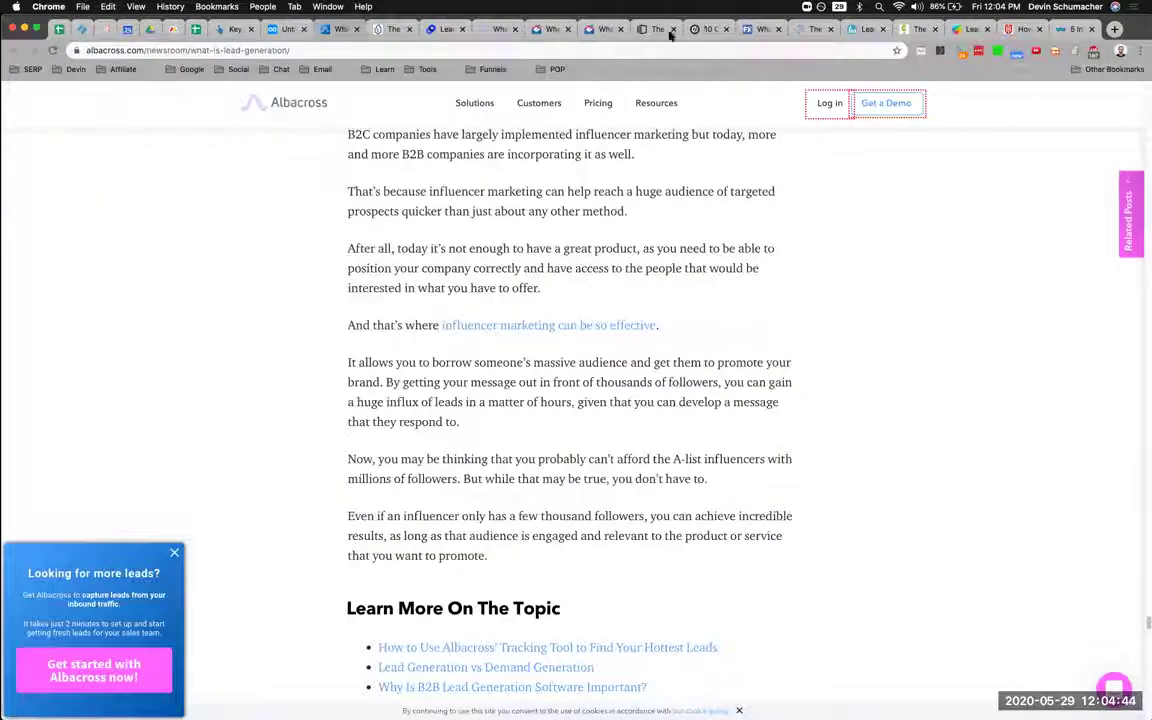
left_click(278, 29)
scroll(600, 400, "up", 10)
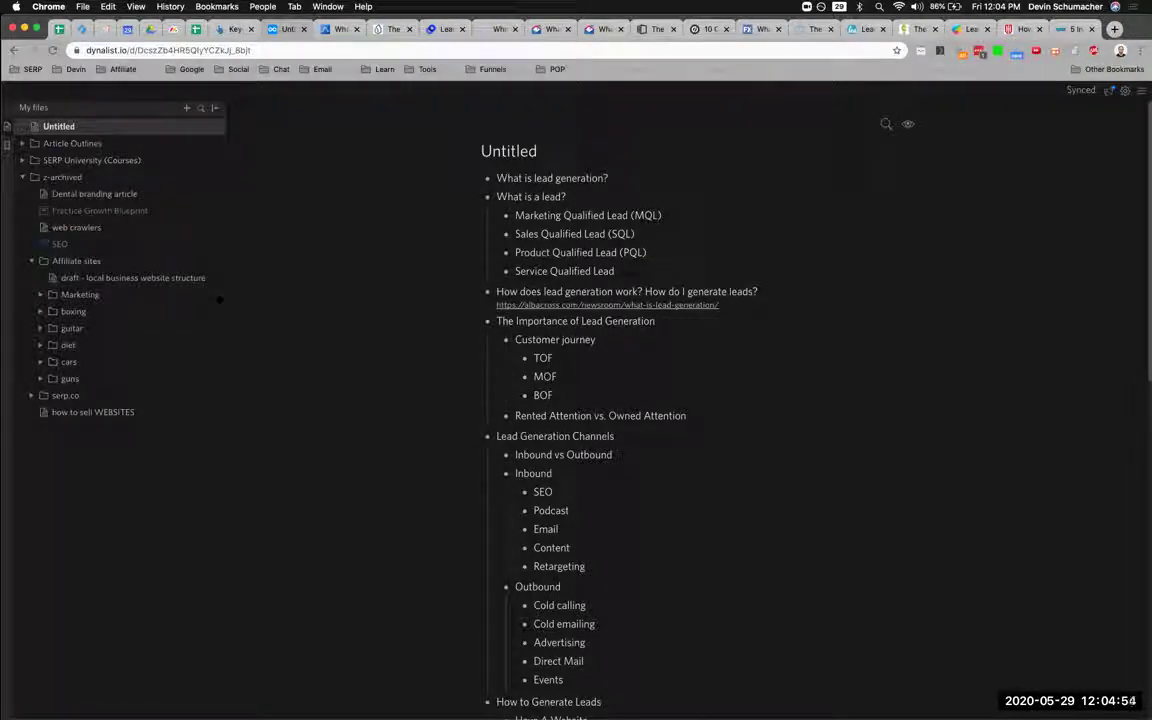
Open the shared Dynalist outline linked in the Slack conversation and place its browser tab beside the Untitled outline.
key("ctrl+Up")
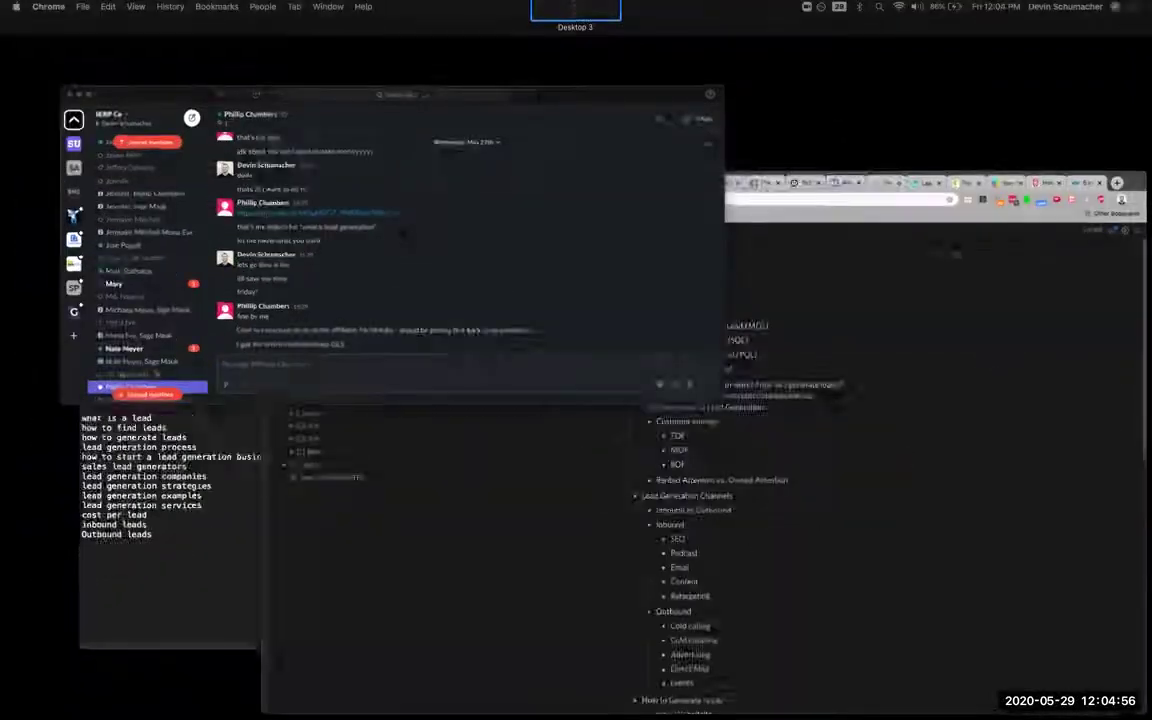
left_click(403, 233)
left_click(405, 225)
left_click_drag(1065, 30, 450, 36)
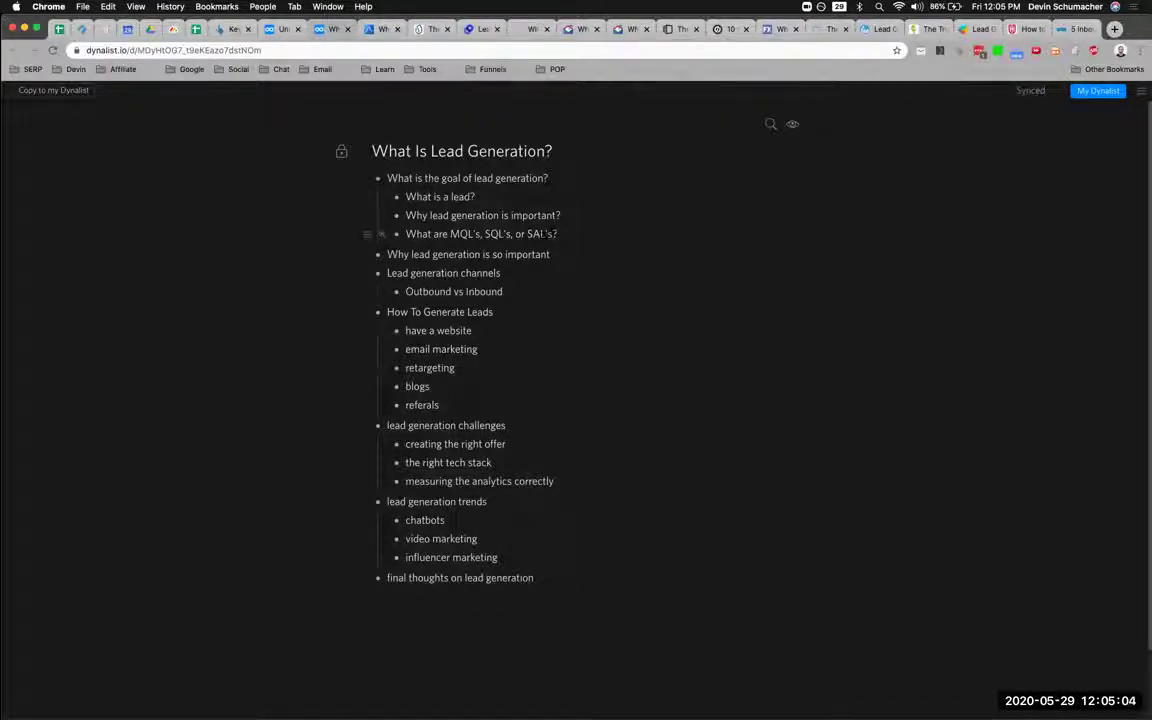
Compare the headings of the shared "What Is Lead Generation?" outline with those of the Untitled outline.
left_click_drag(386, 255, 553, 254)
left_click(363, 254)
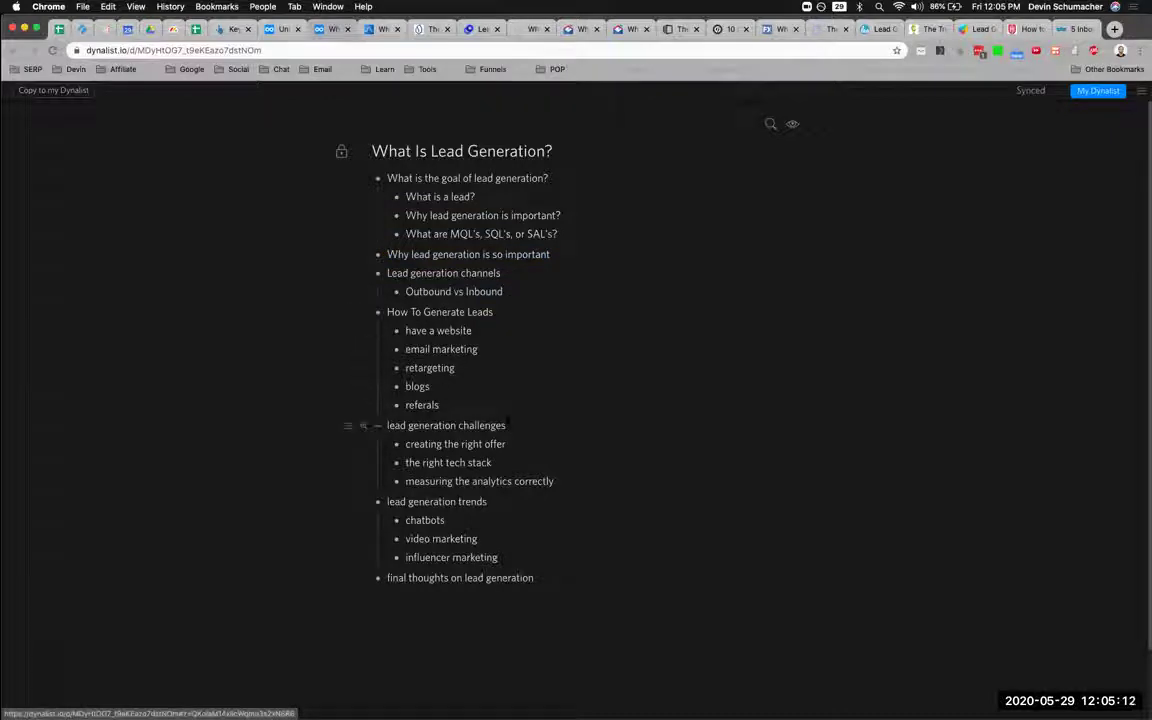
left_click_drag(484, 505, 268, 128)
key("Escape")
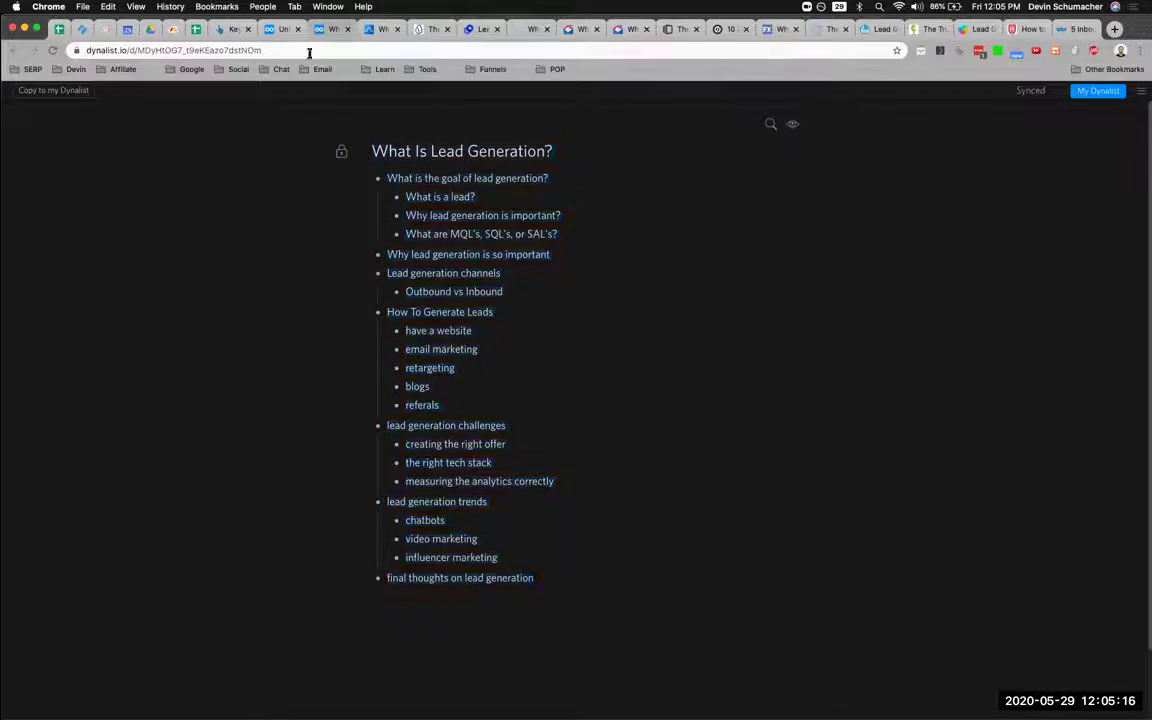
left_click(281, 30)
scroll(505, 127, "down", 10)
scroll(476, 380, "down", 5)
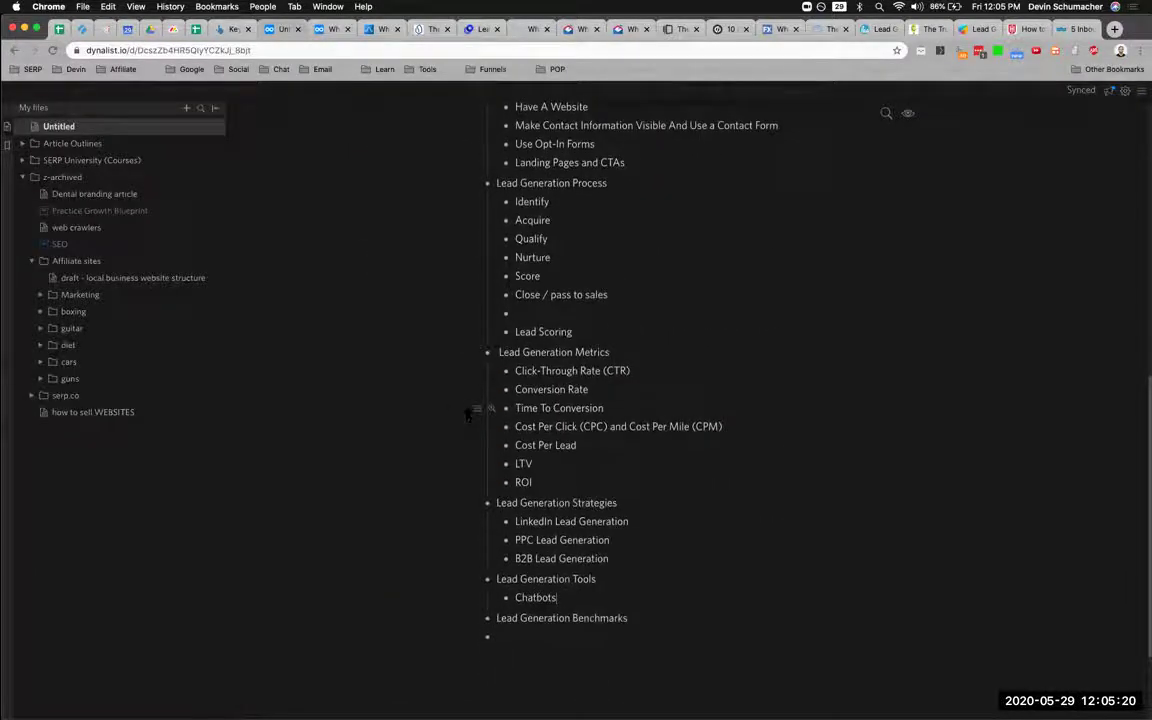
scroll(468, 414, "up", 1)
scroll(463, 440, "up", 1)
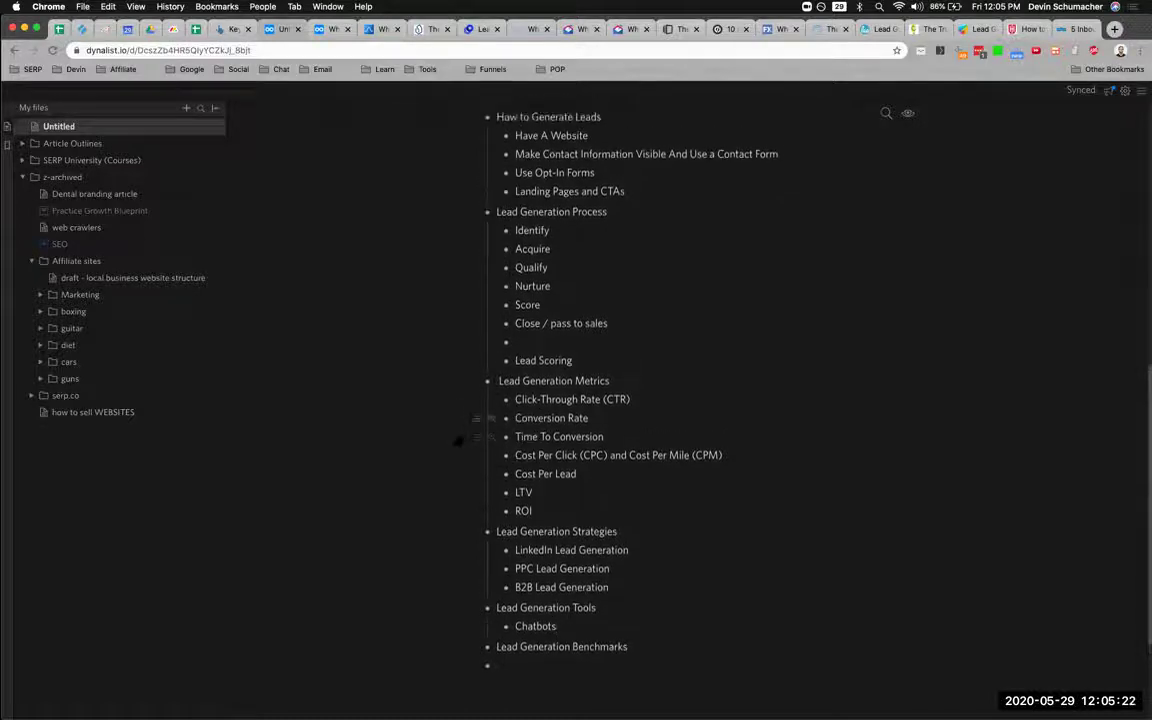
scroll(455, 440, "up", 5)
scroll(453, 441, "up", 5)
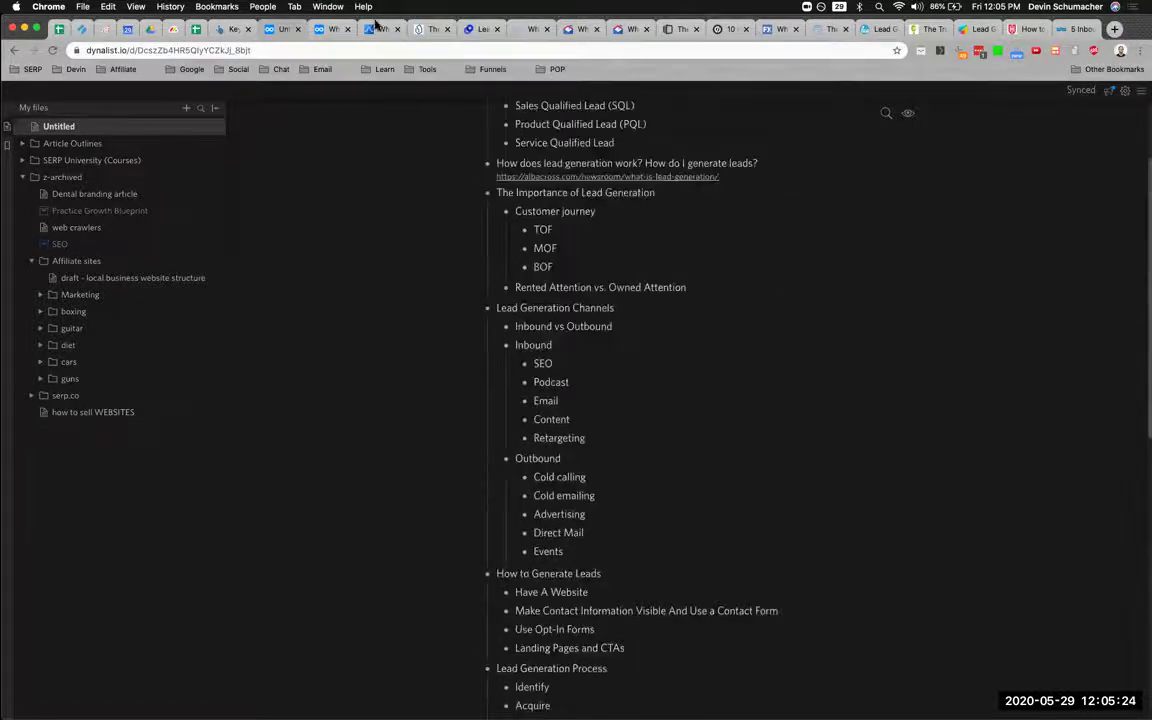
Browse the remaining competing articles, including Unbounce's lead gen examples and Venngage's "The State of Lead Generation in 2019", for new topics.
left_click(480, 30)
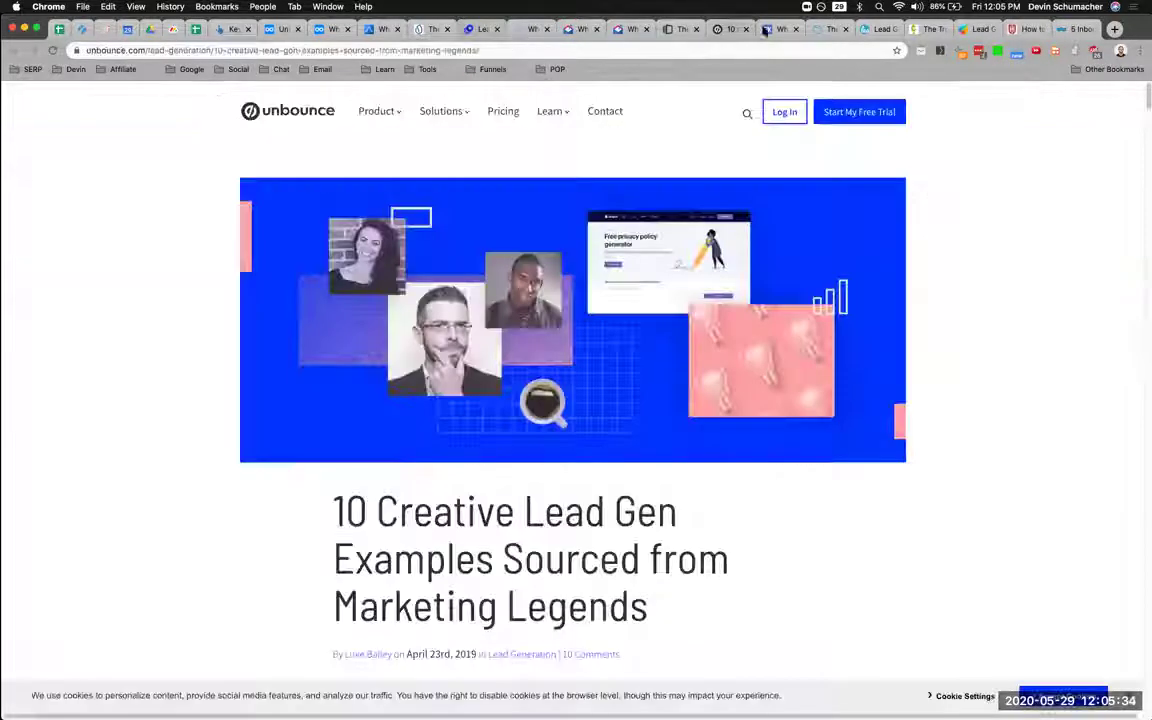
left_click(725, 29)
left_click(812, 29)
scroll(537, 390, "down", 10)
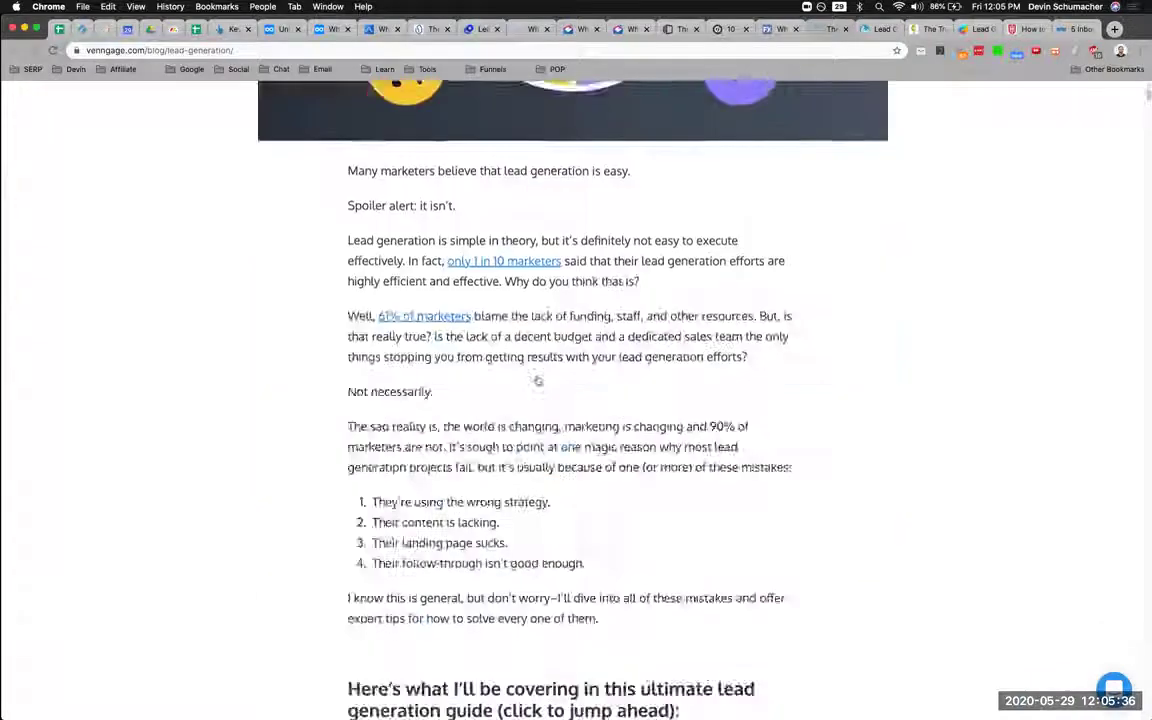
scroll(540, 429, "down", 10)
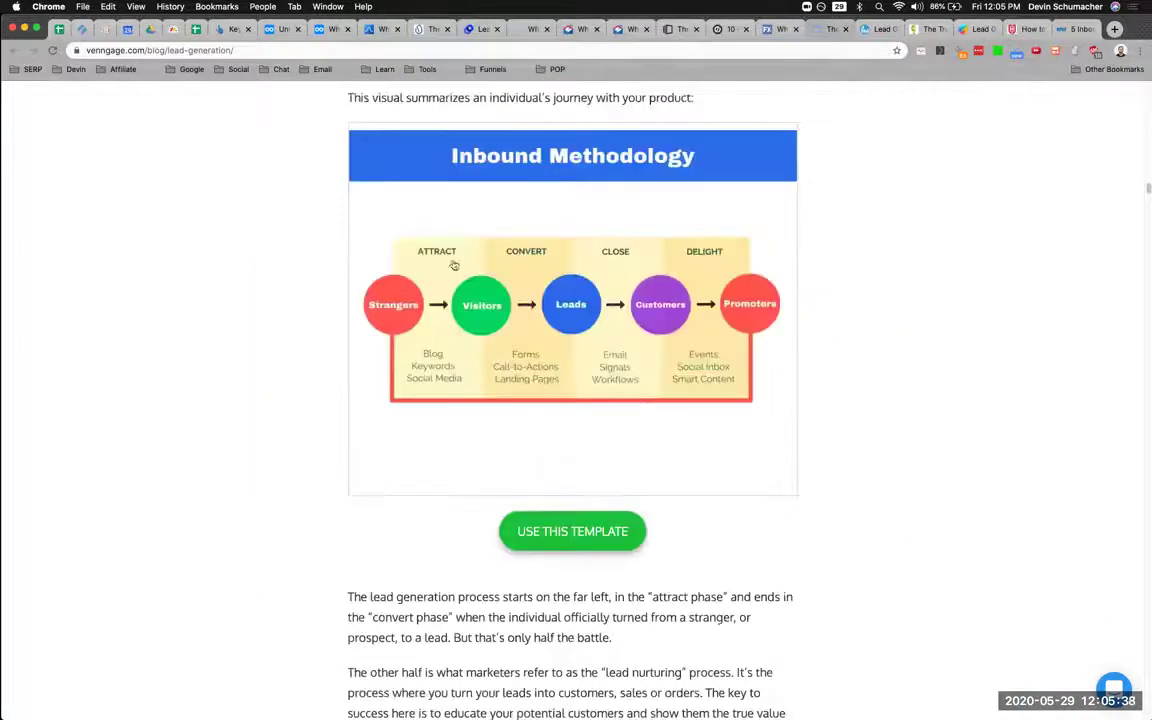
scroll(540, 350, "down", 20)
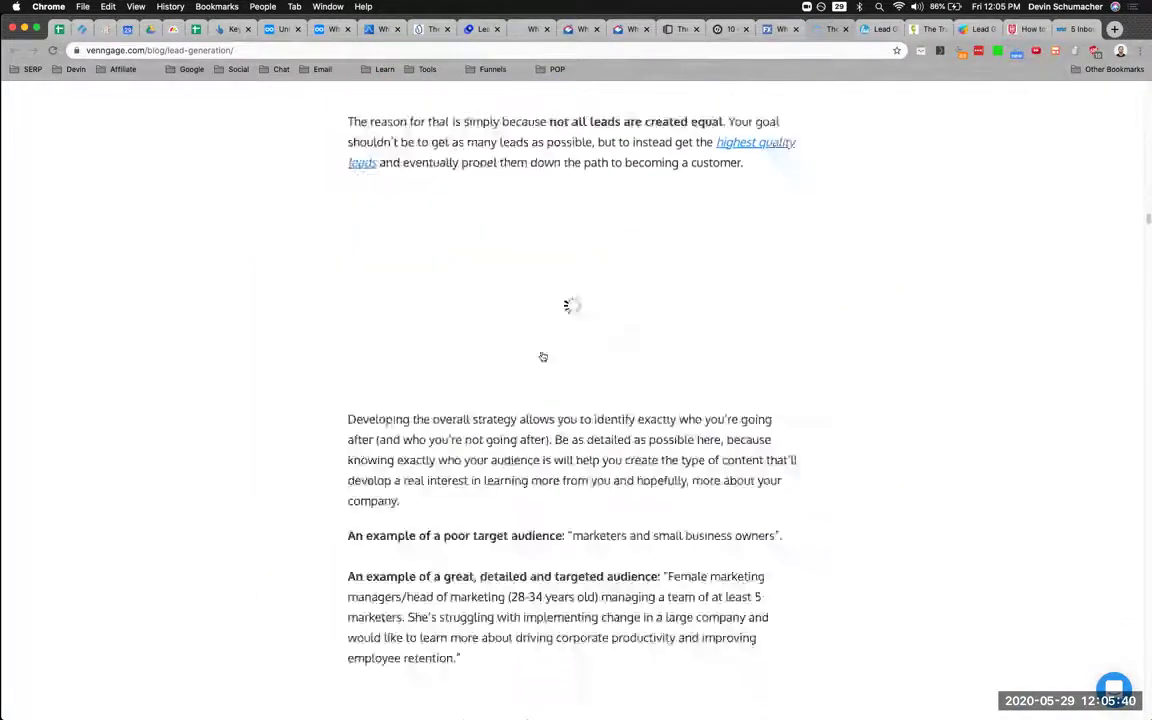
scroll(540, 357, "up", 20)
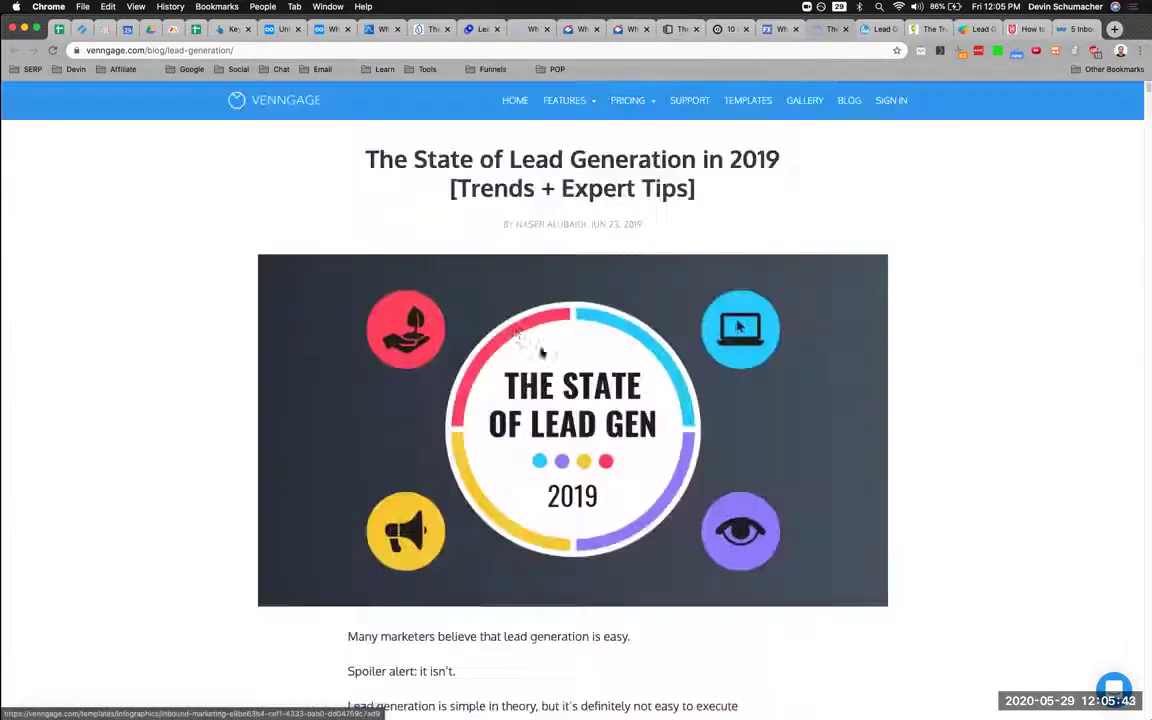
Copy the Venngage article's URL and expand the grouped keyword columns in the spreadsheet's Content Calendar sheet.
left_click(218, 50)
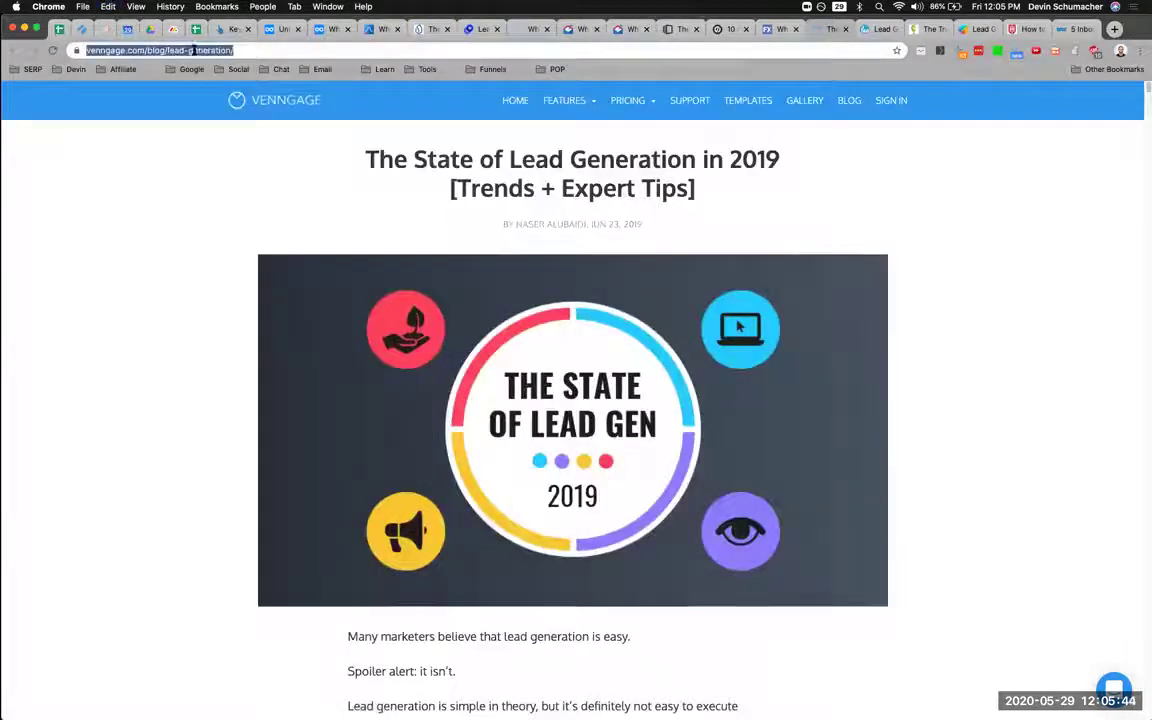
key("ctrl+Tab")
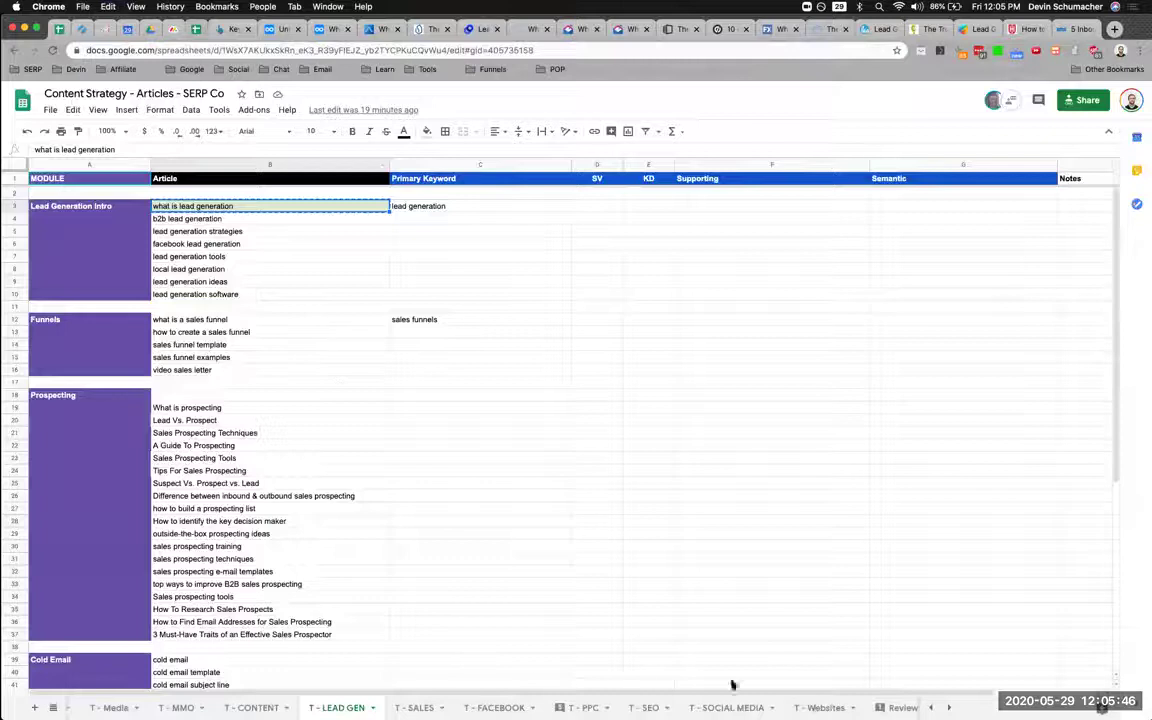
scroll(731, 690, "right", 5)
left_click(862, 707)
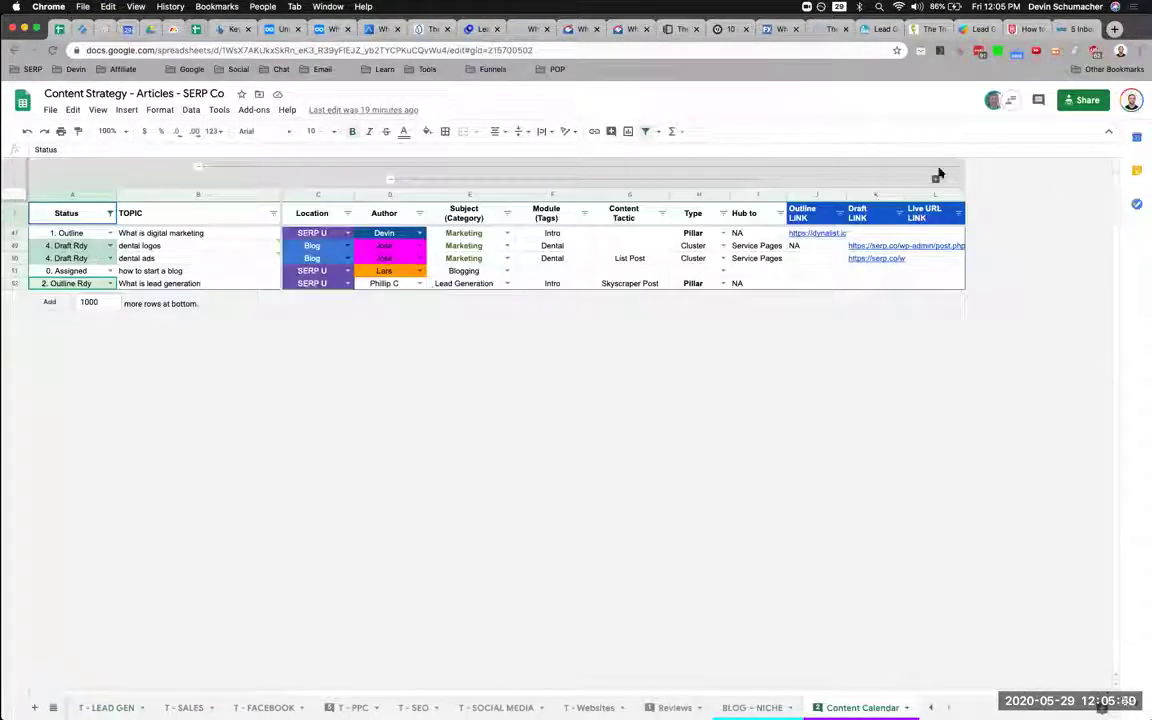
left_click(936, 178)
scroll(902, 285, "right", 4)
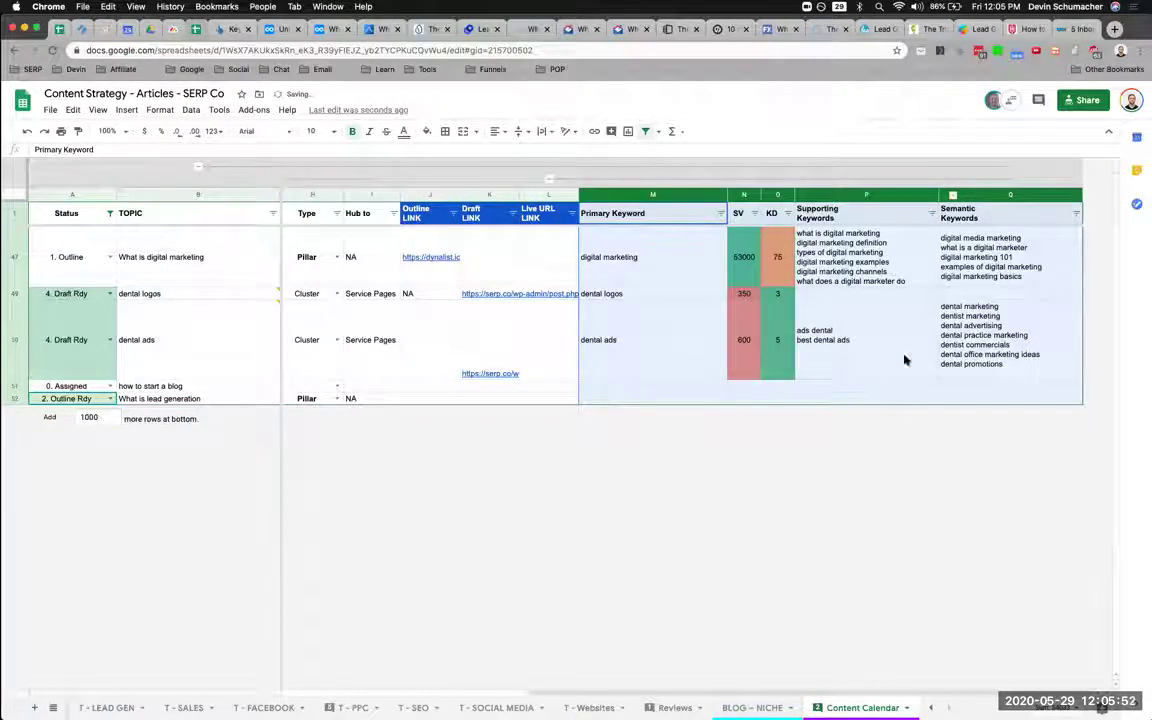
Insert a column after Semantic Keywords in the Content Calendar and give it the header "Article References".
left_click(1015, 372)
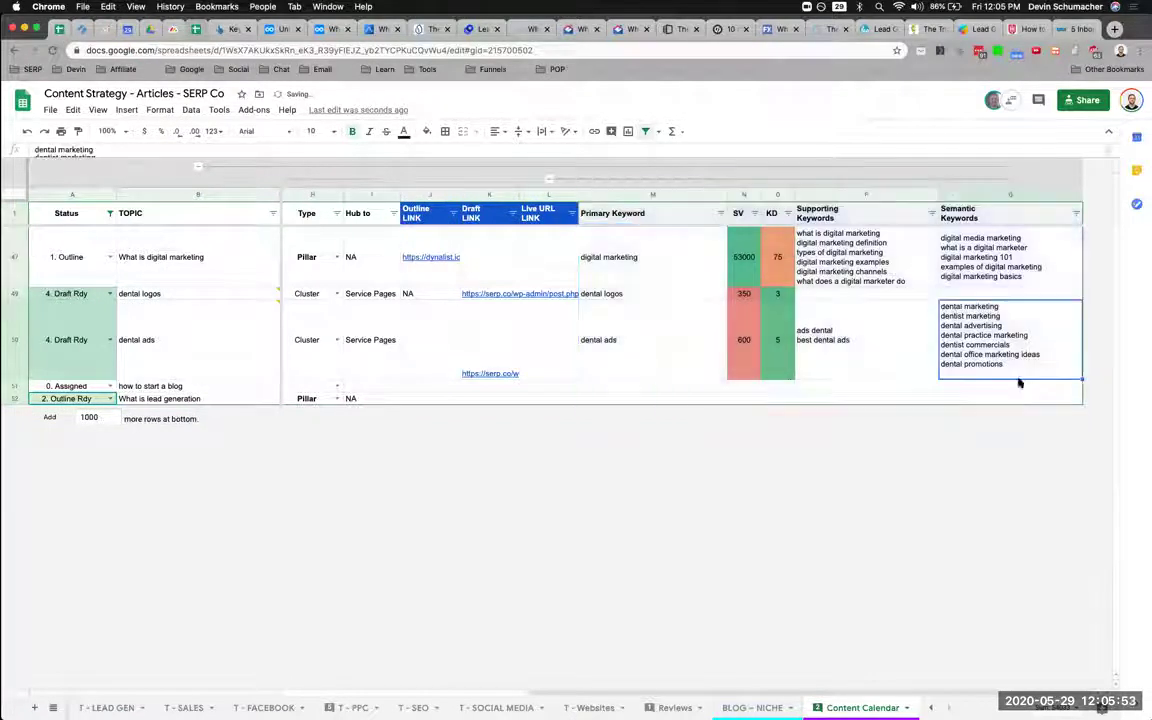
right_click(1030, 194)
left_click(1075, 311)
left_click(1028, 218)
type("Article Reference")
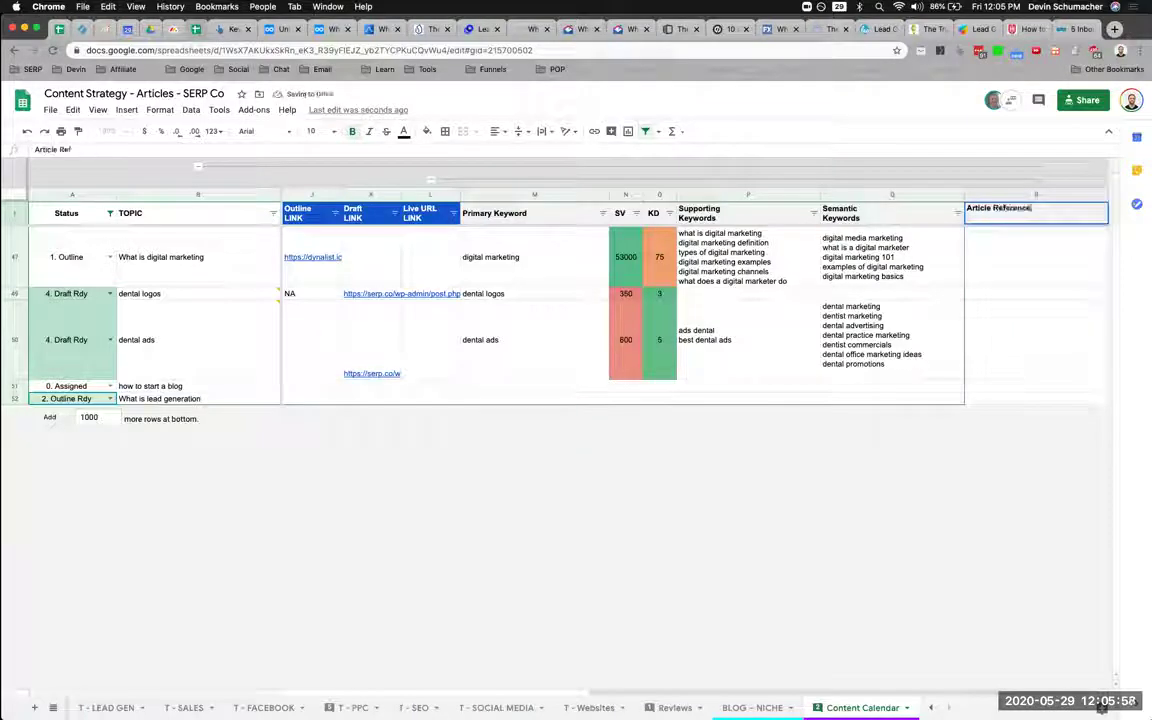
type("s")
key("Return")
Record the Venngage and Albacross article URLs in the Article References cell of the "What is lead generation" row.
left_click(1016, 398)
type("https://www.optimizely.com/optimization-glossary/lead-generation/")
left_click(480, 28)
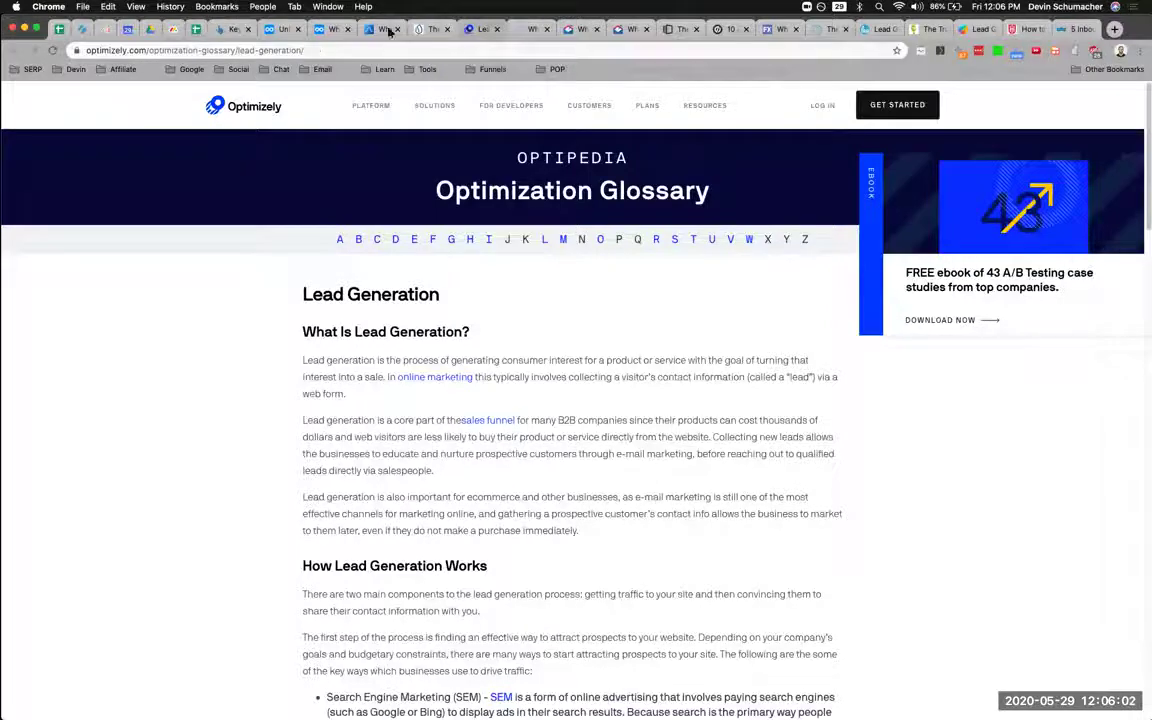
left_click(381, 29)
left_click(234, 48)
key("cmd+c")
left_click(222, 30)
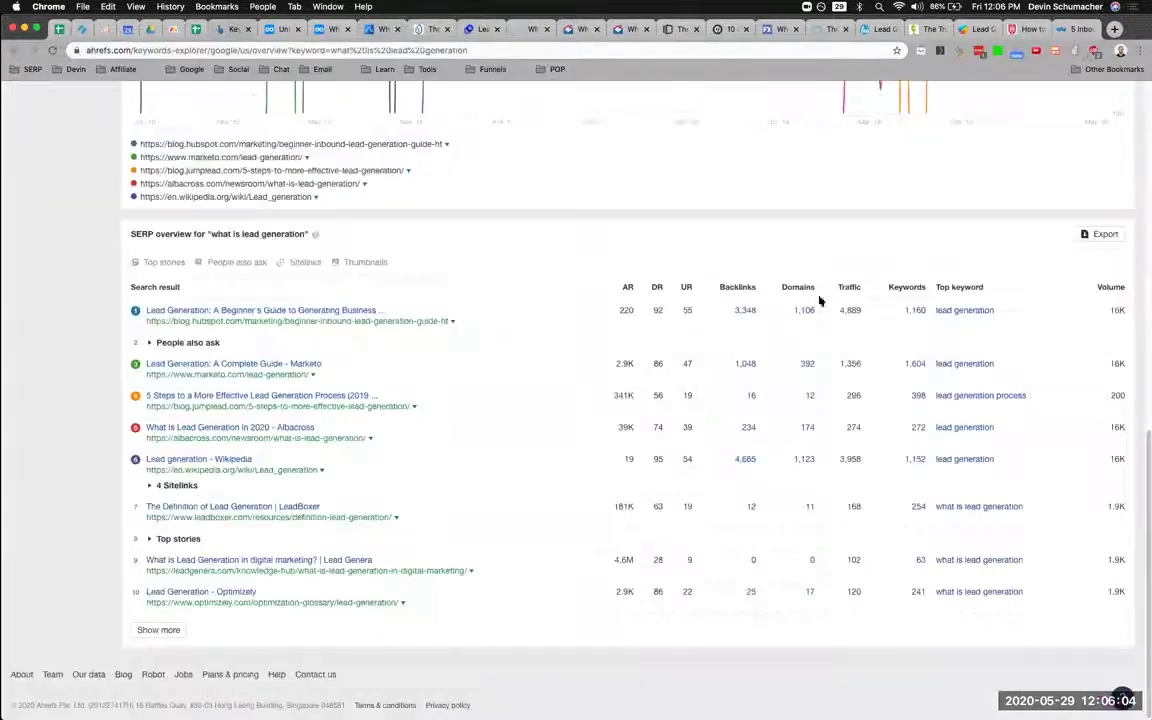
key("cmd+alt+Left")
key("cmd+v")
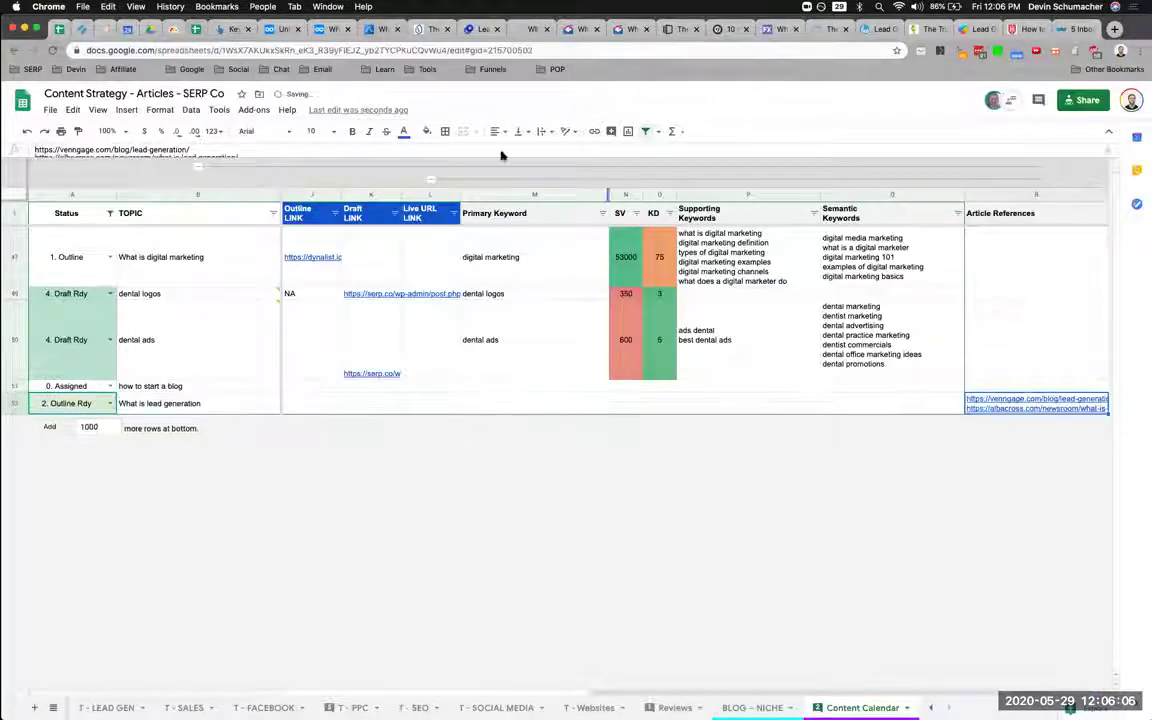
Review the Untitled Dynalist outline from its opening topics through the process, metrics, strategies and tools sections.
left_click(328, 29)
left_click(281, 29)
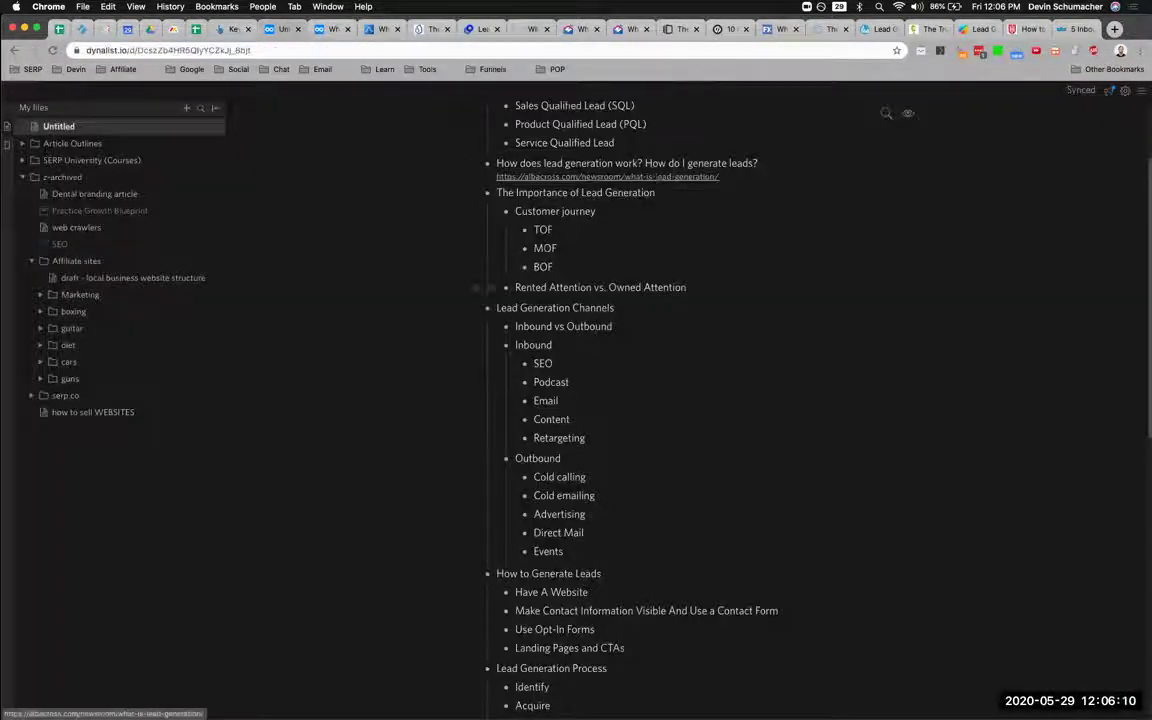
scroll(631, 178, "up", 1)
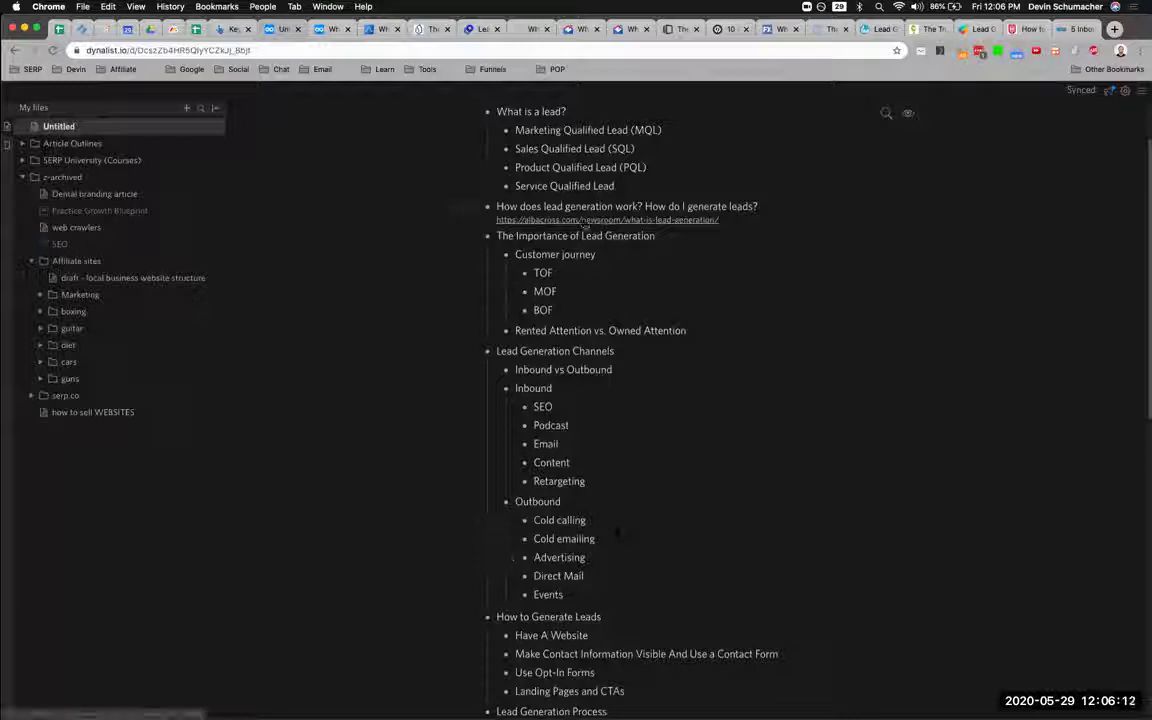
scroll(757, 431, "down", 10)
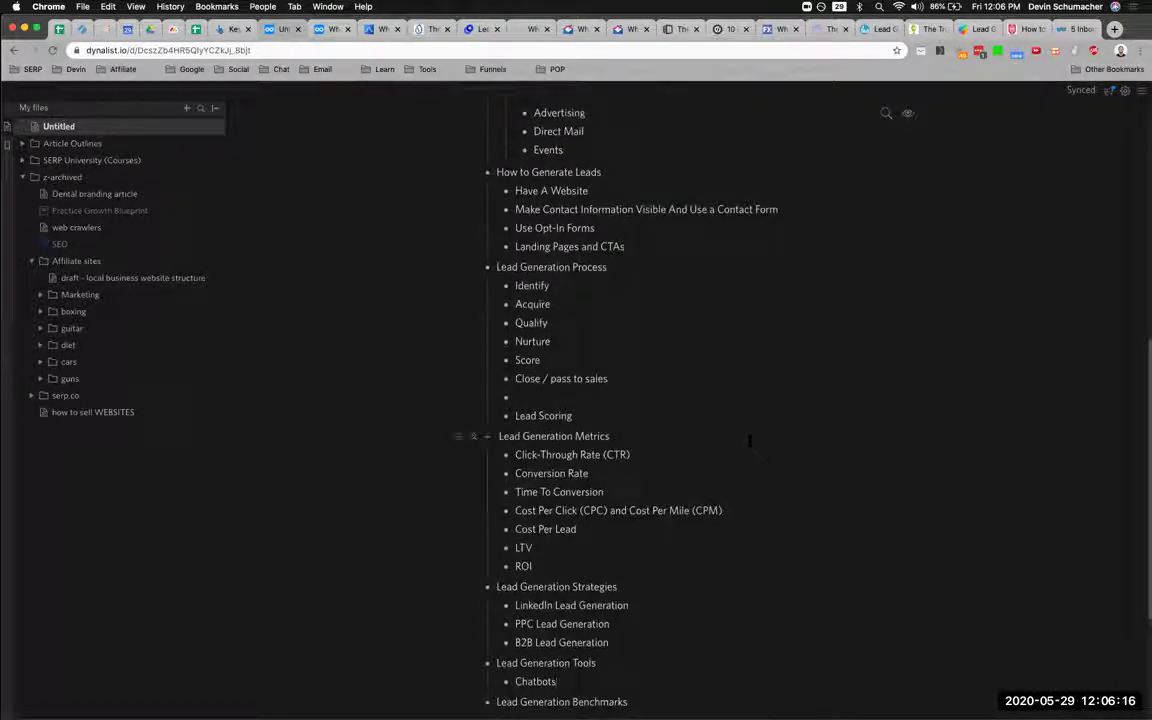
scroll(597, 418, "up", 12)
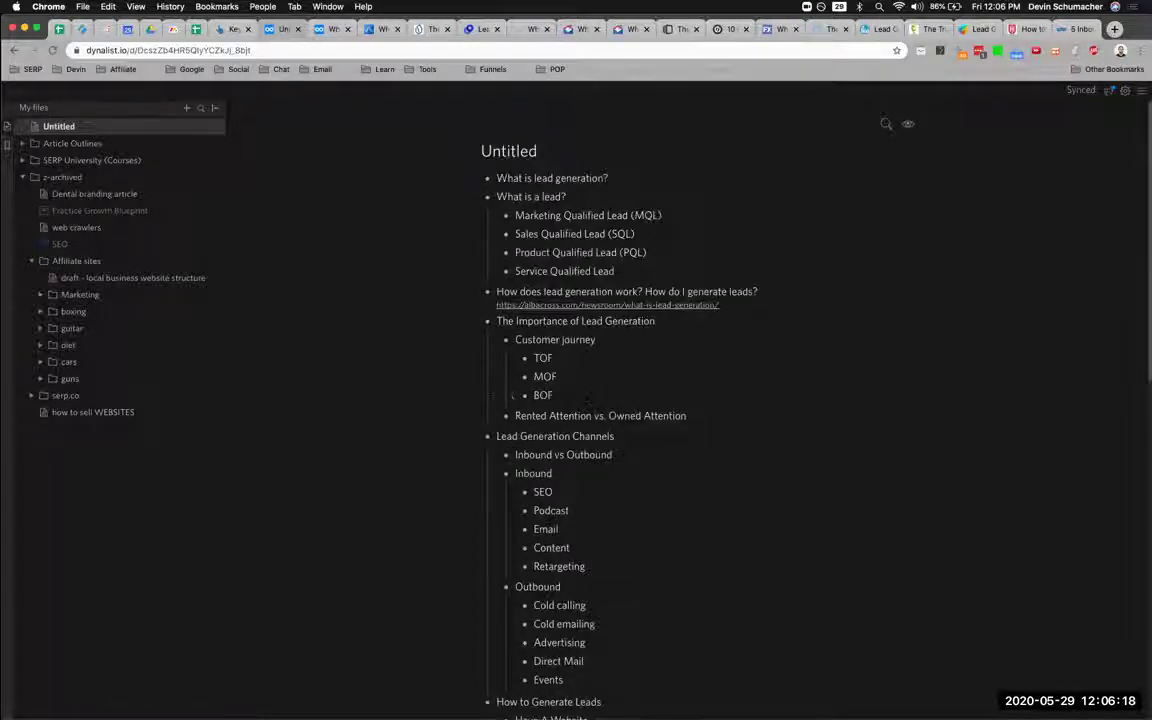
Copy the entire shared "What Is Lead Generation?" outline and return to the empty bullet ending the Untitled outline.
left_click(322, 30)
left_click_drag(372, 151, 564, 589)
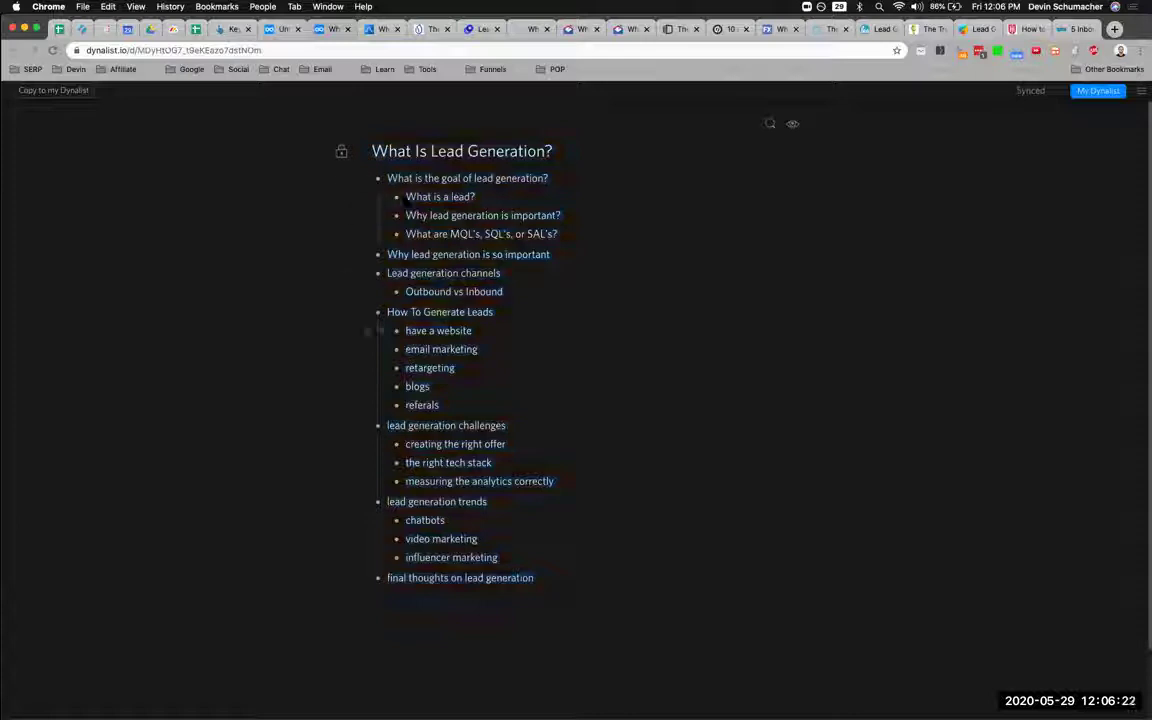
left_click(285, 30)
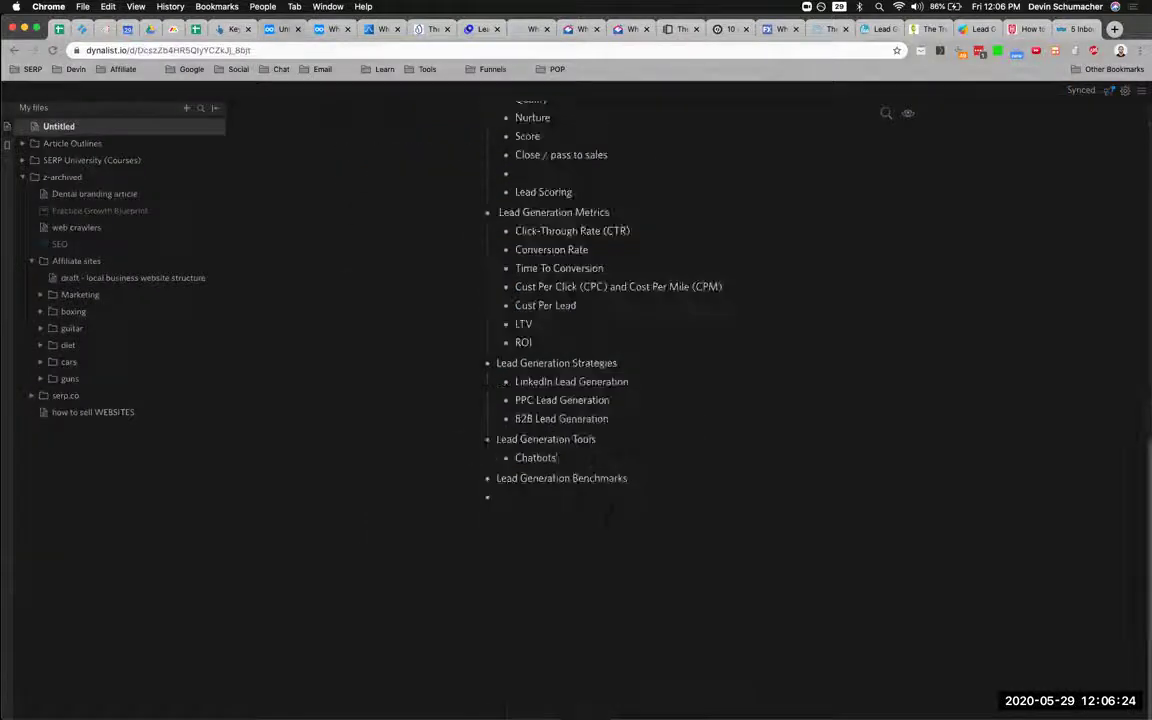